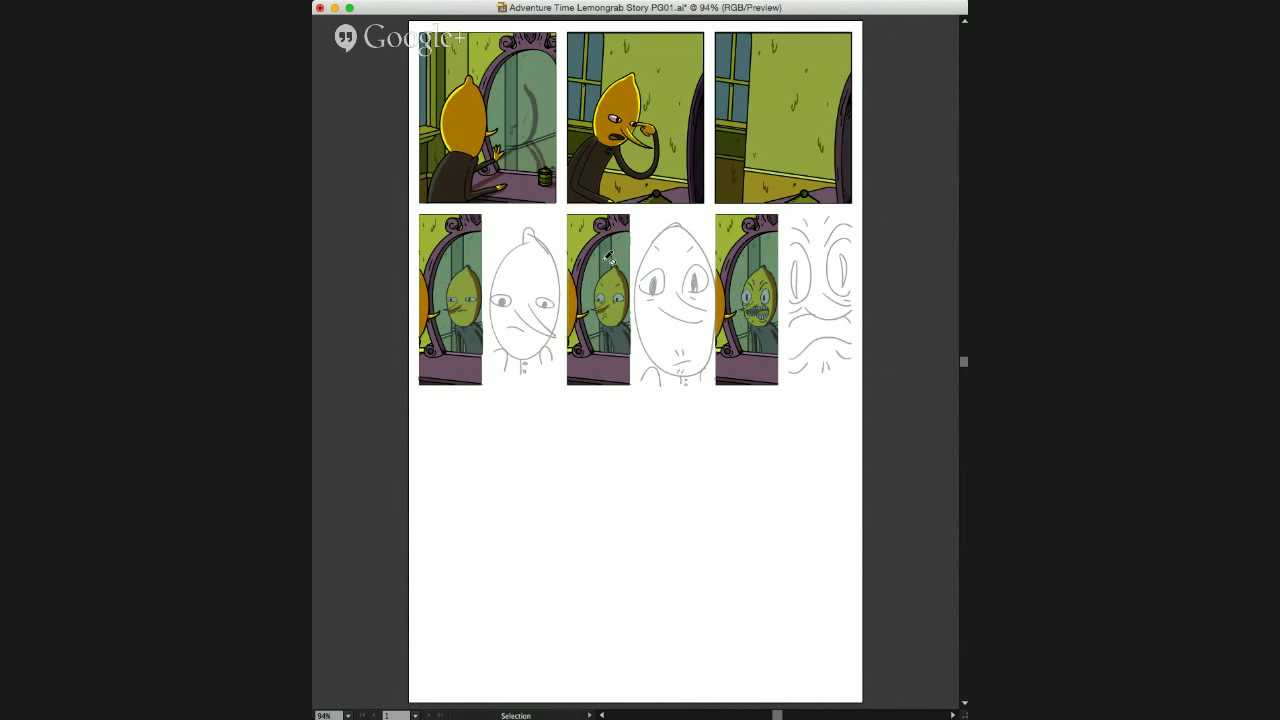
Step: Examine the mirror panels and close-up faces in page 01's second row, then fit the page in view
click(651, 408)
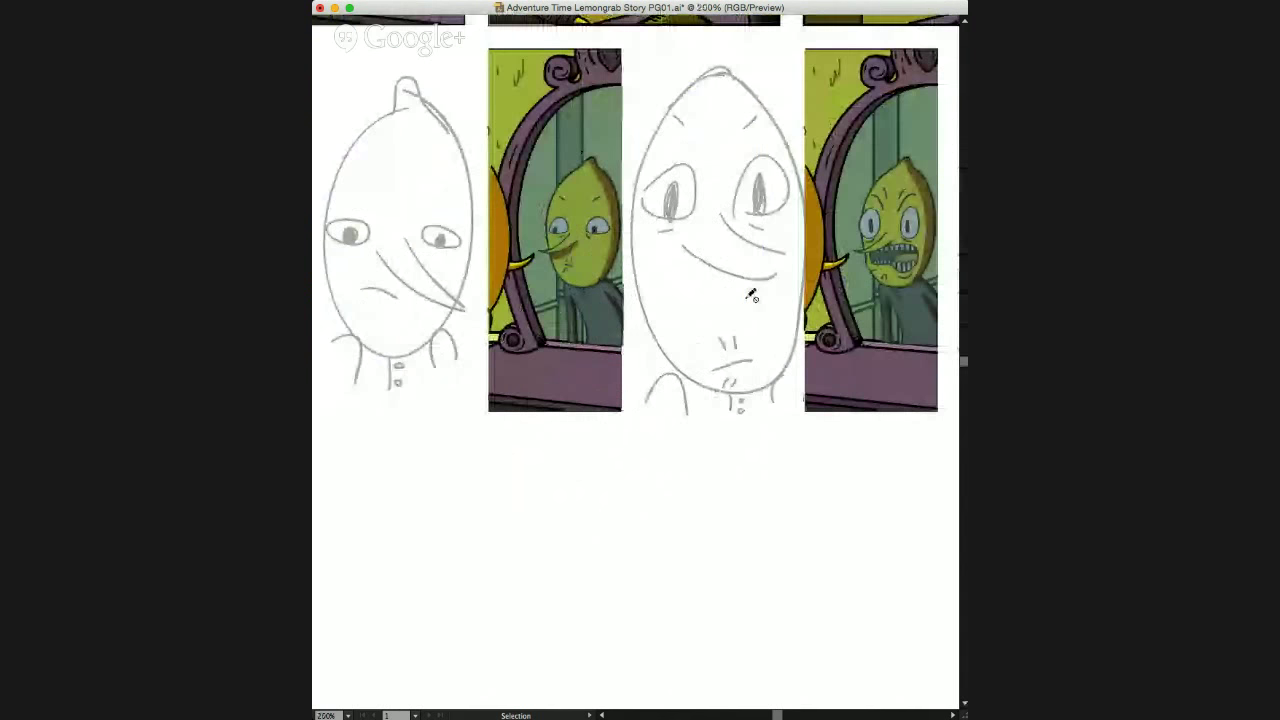
scroll(730, 293, up, 1)
scroll(730, 293, right, 3)
scroll(730, 293, up, 2)
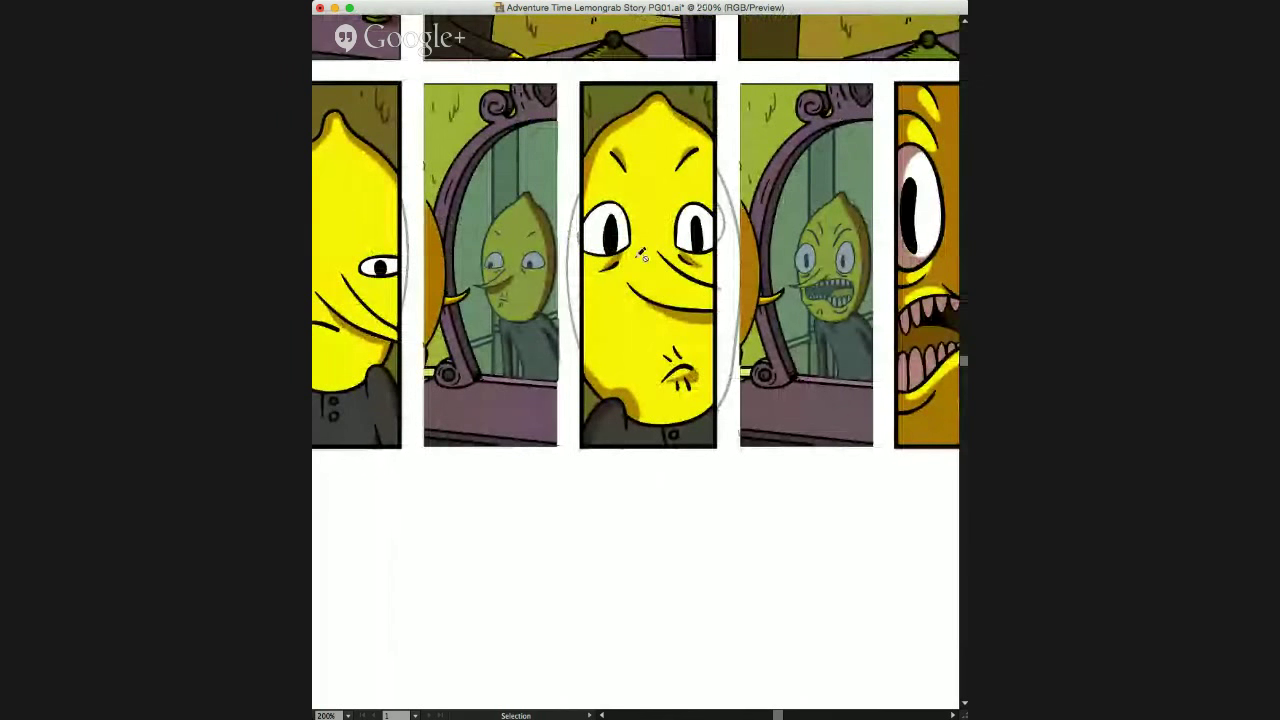
drag(519, 367, 543, 371)
scroll(543, 371, left, 5)
scroll(543, 371, up, 1)
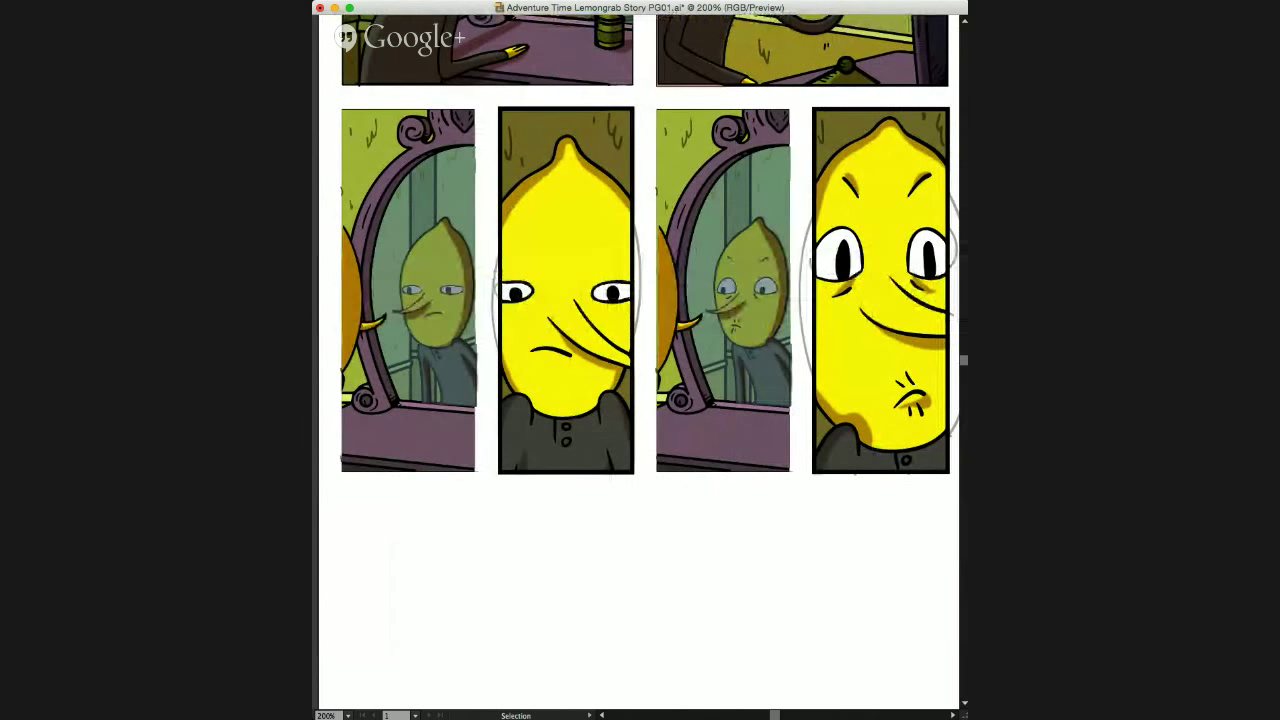
key(super+0)
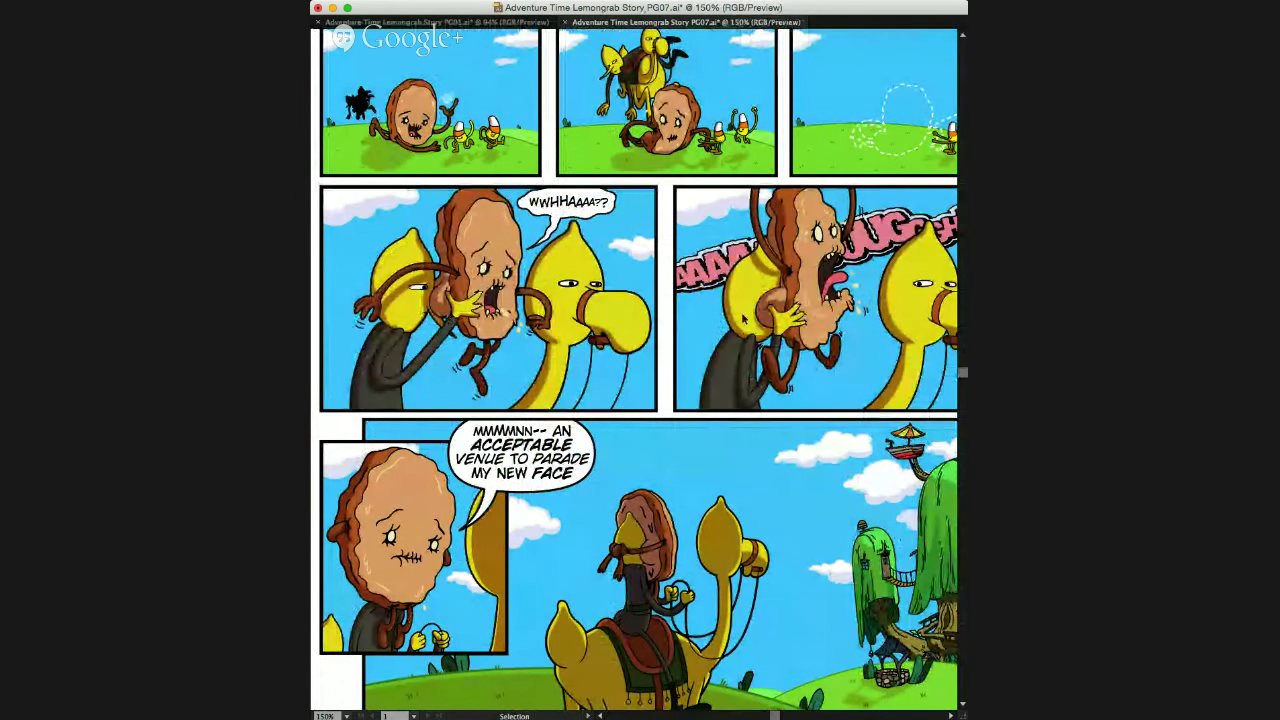
Step: Examine the face-wearing panels and the camel-ride panel on the lower part of the PG07 comic page
key(space)
drag(663, 600, 637, 572)
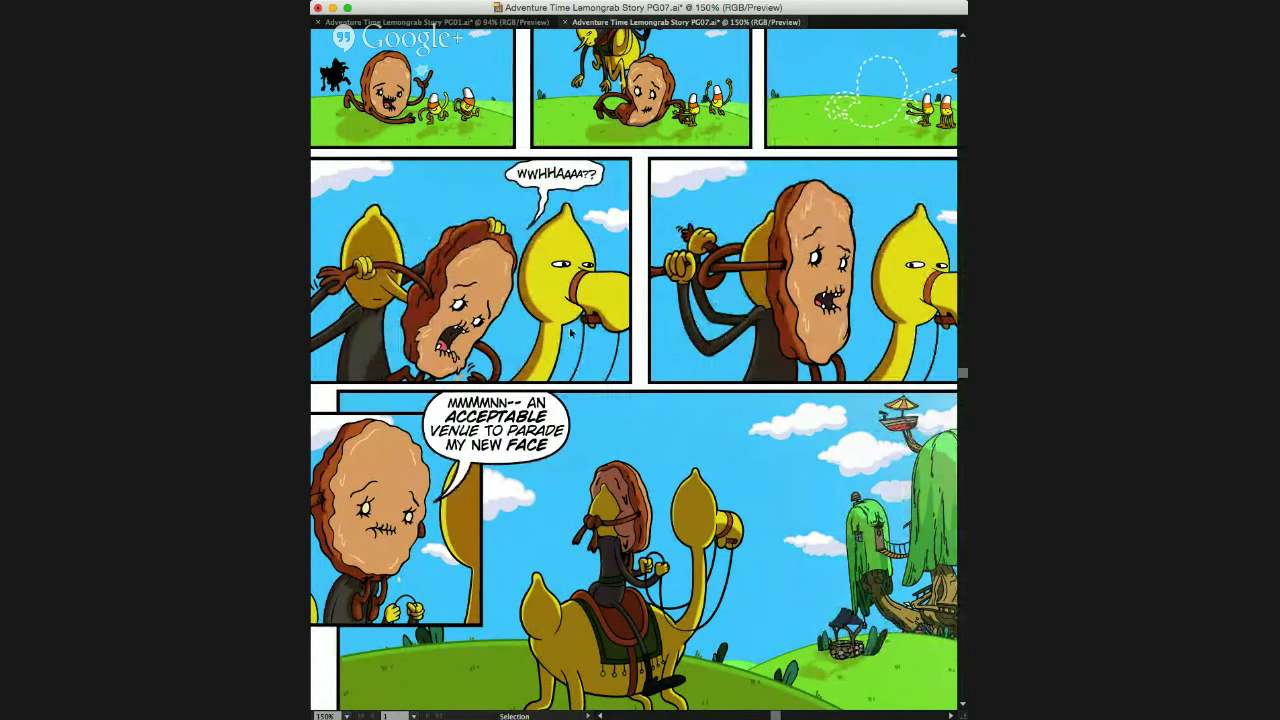
key(super+minus)
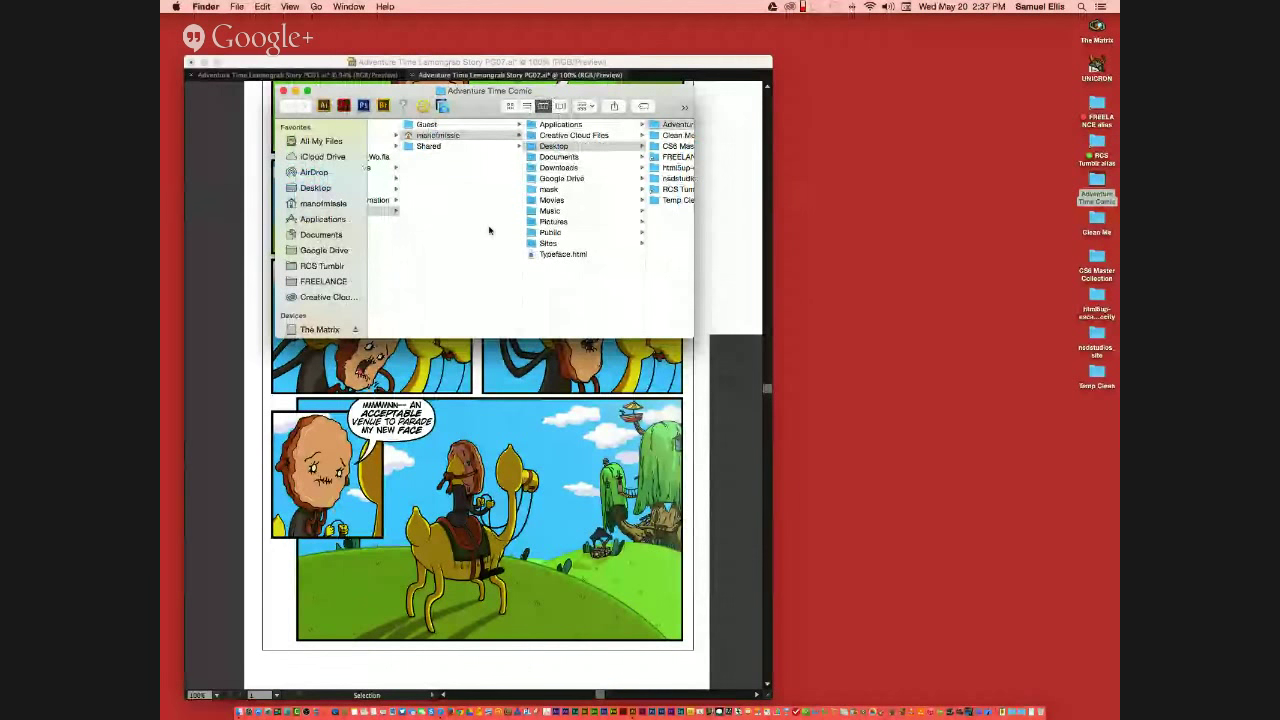
Step: Browse in Finder to the Comic folder inside the RCS Tumblr folder
scroll(490, 230, left, 3)
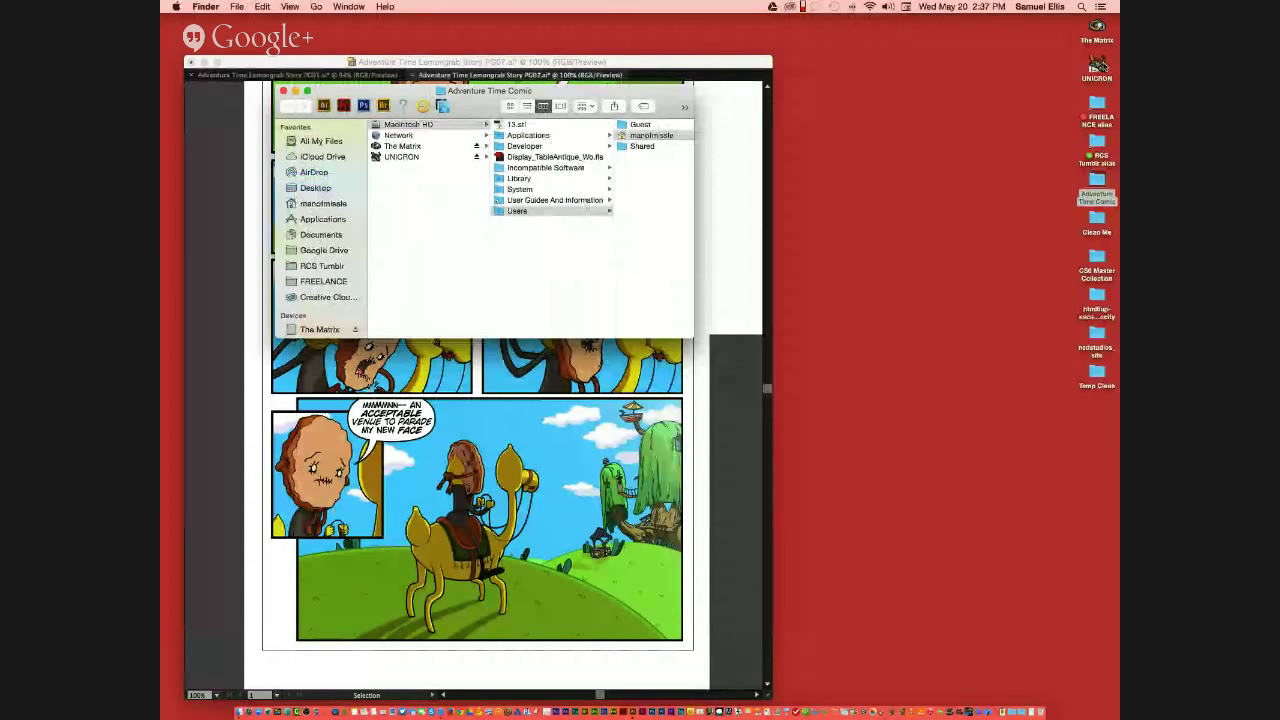
click(1099, 145)
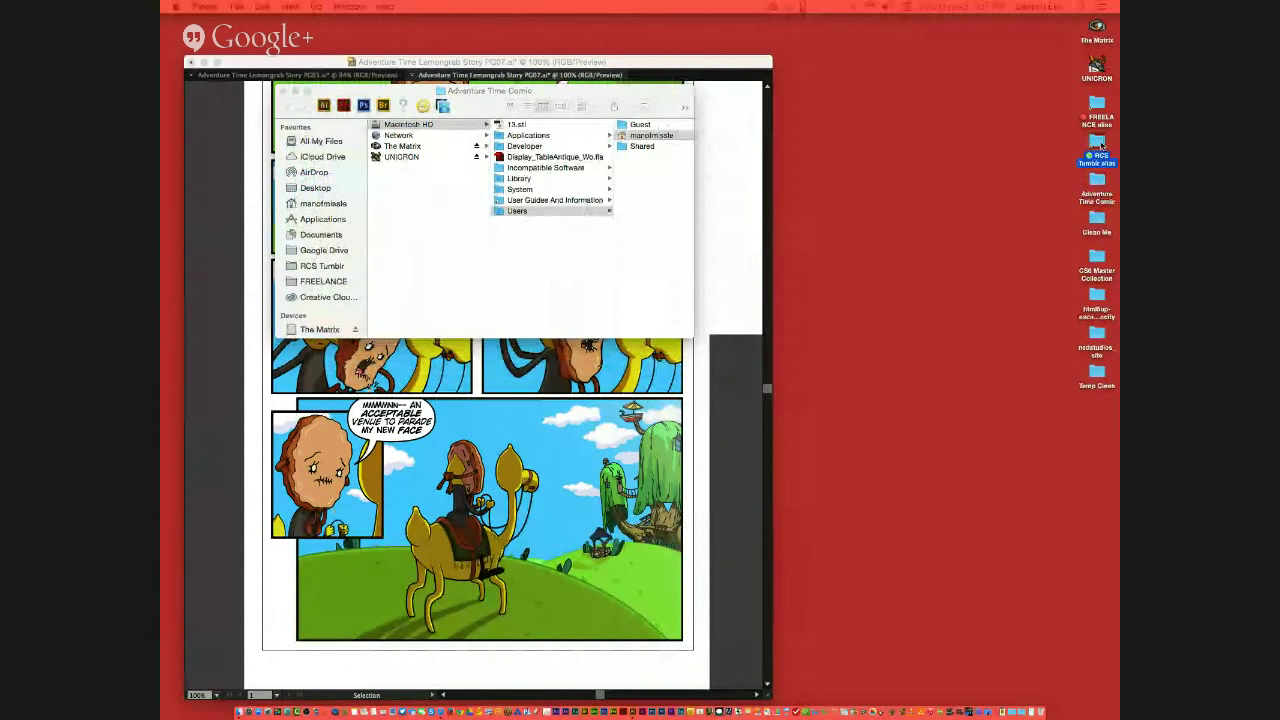
double_click(1099, 145)
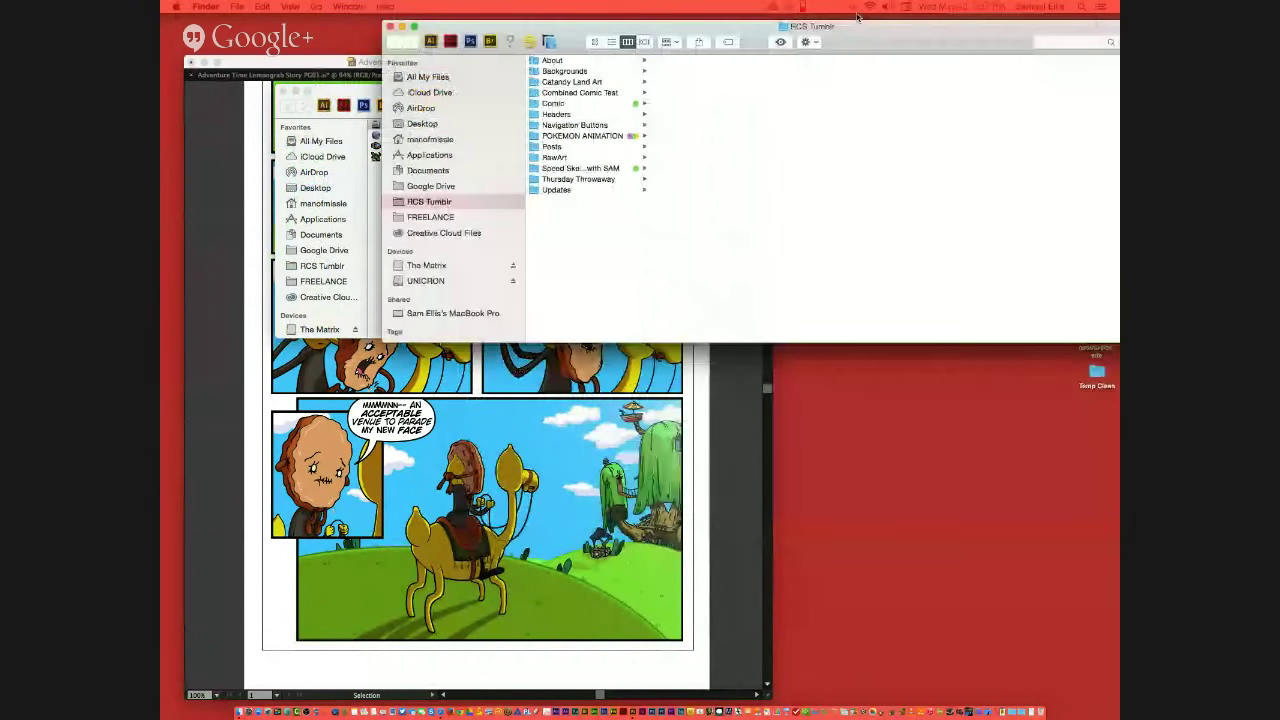
click(451, 88)
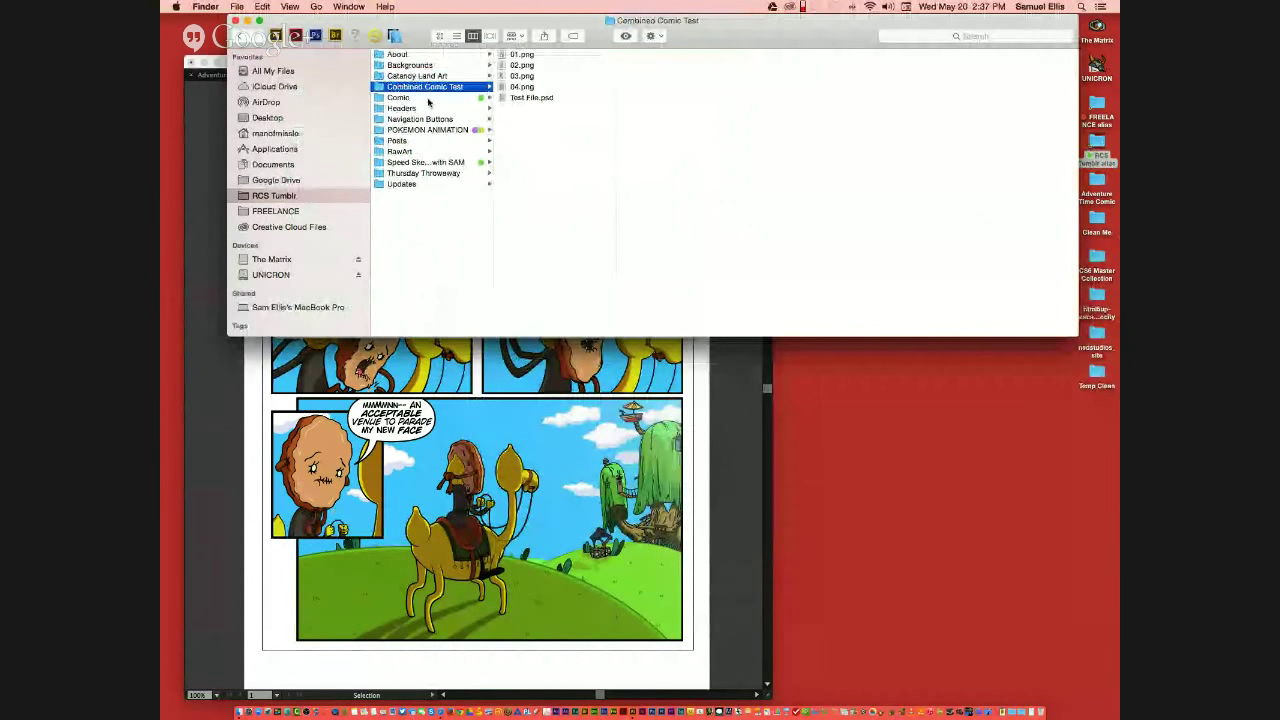
click(428, 99)
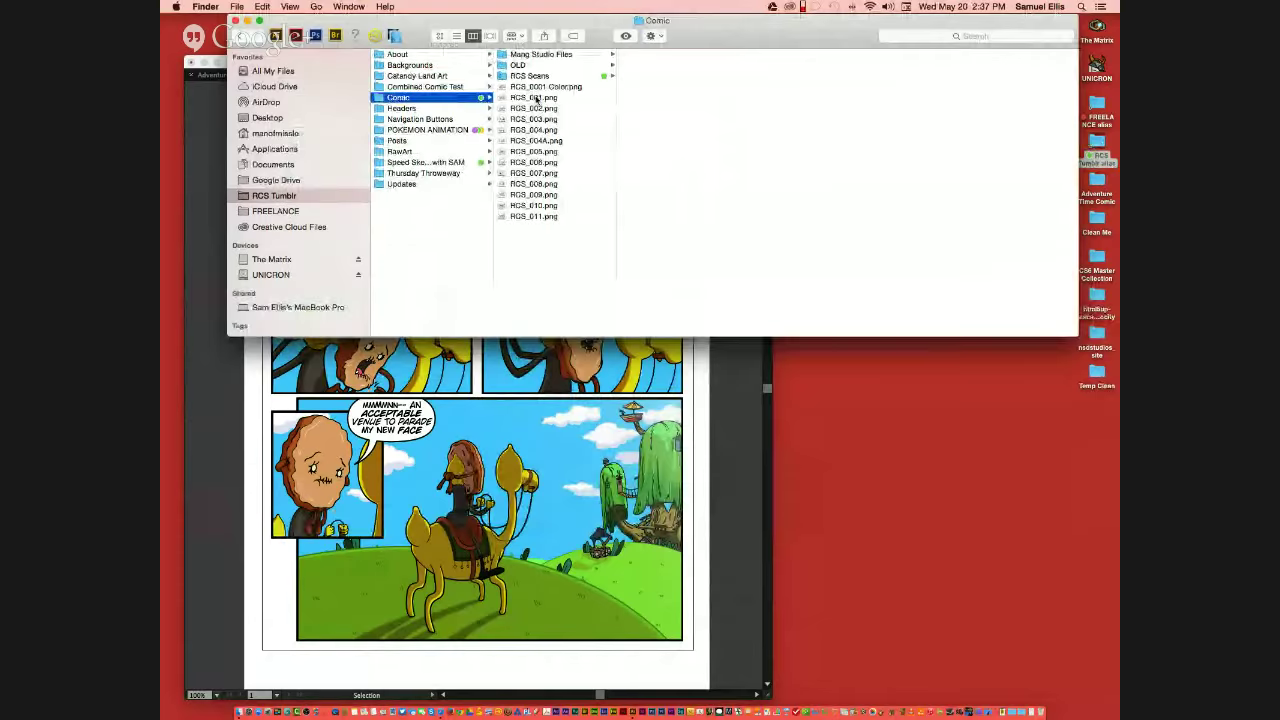
Step: Preview the comic strips RCS_001.png, RCS_002.png and RCS_003.png one after another, then close the preview
click(537, 99)
key(space)
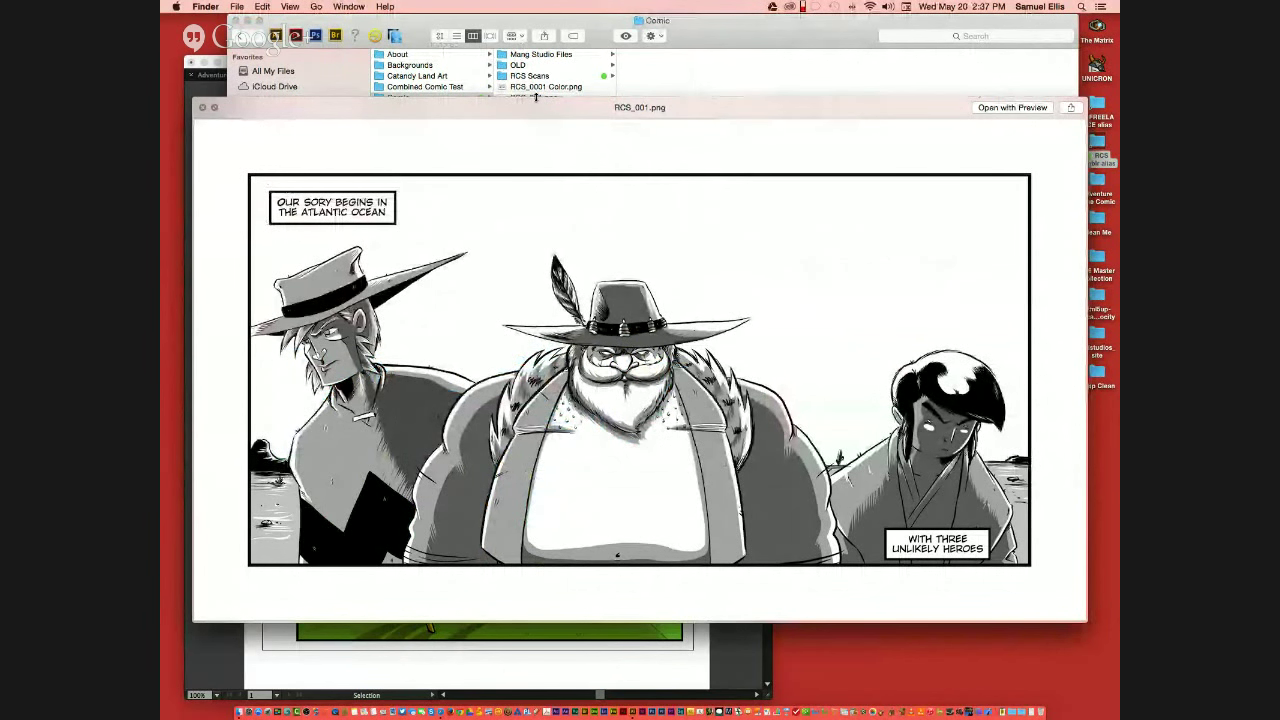
key(Down)
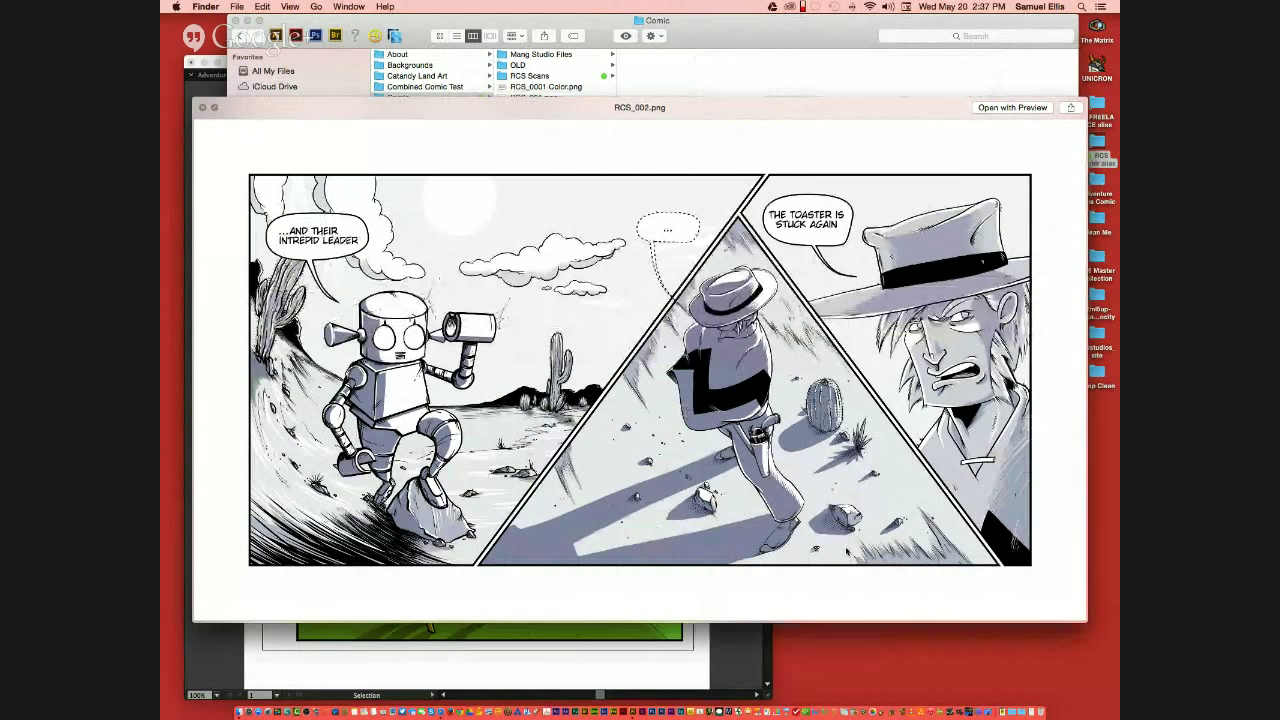
key(Down)
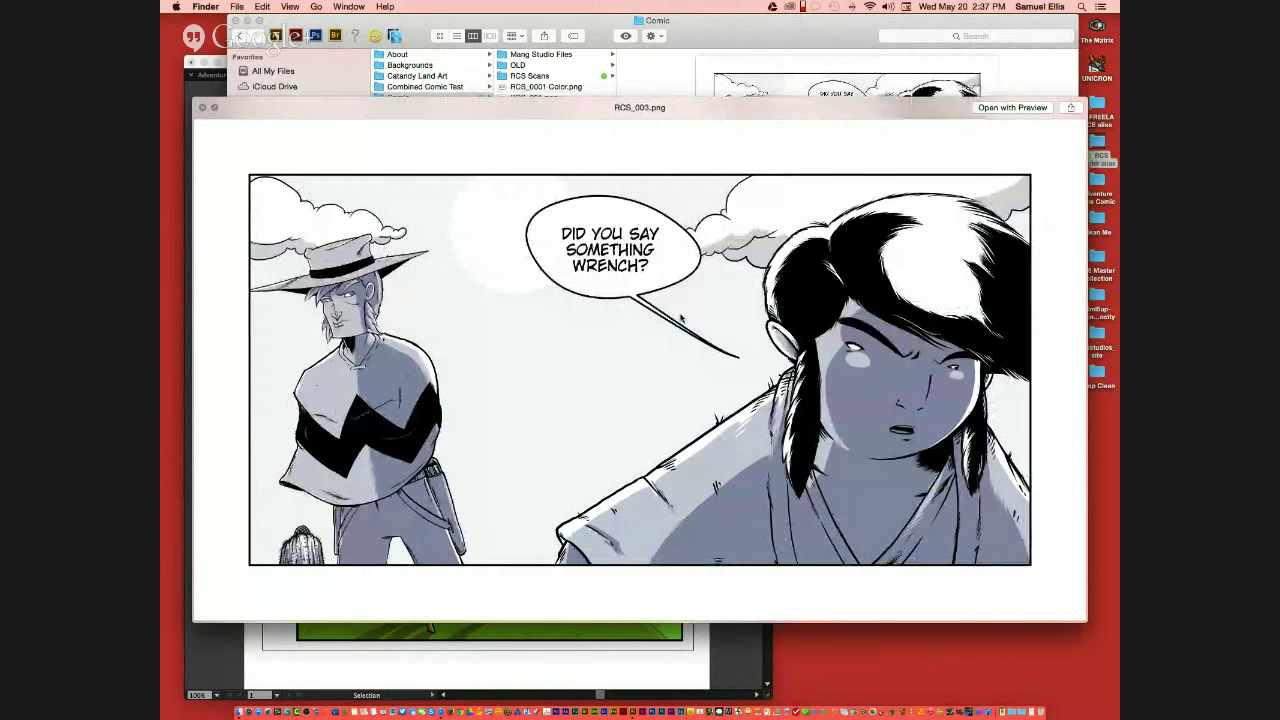
key(space)
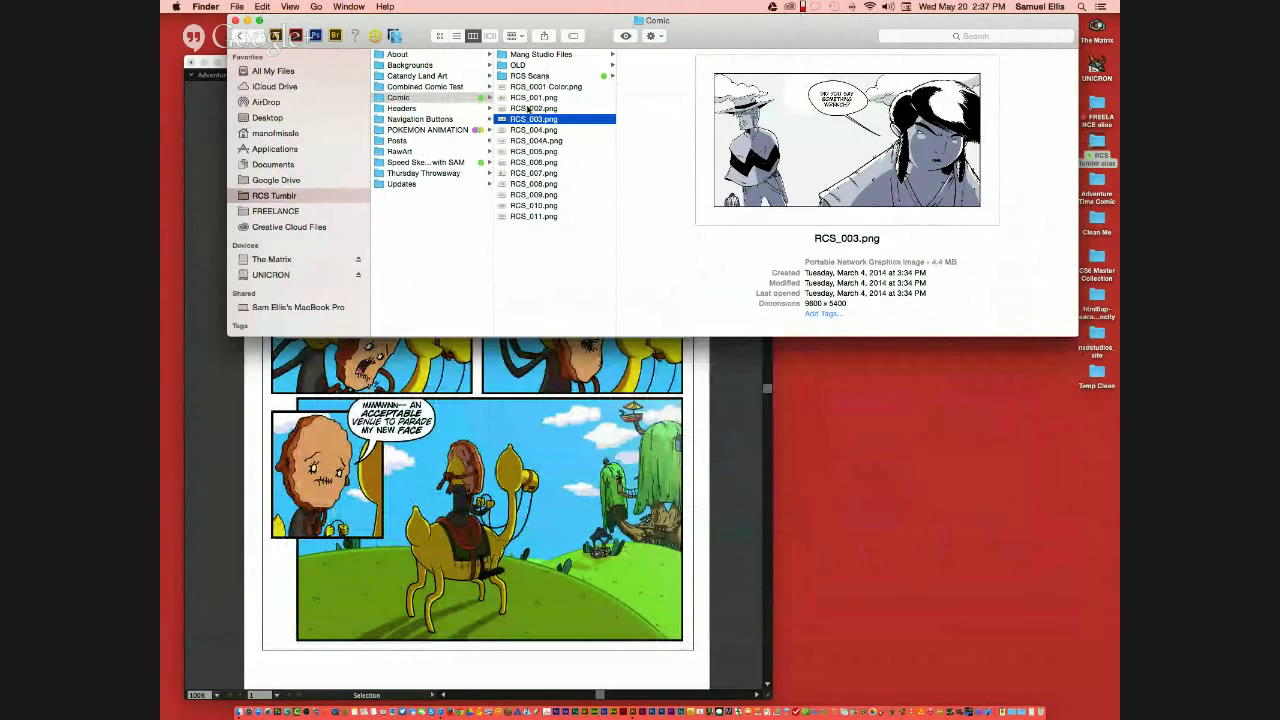
Step: Preview pages 01.png through 04.png in the Combined Comic Test folder, then close the RCS Tumblr folder window
click(437, 88)
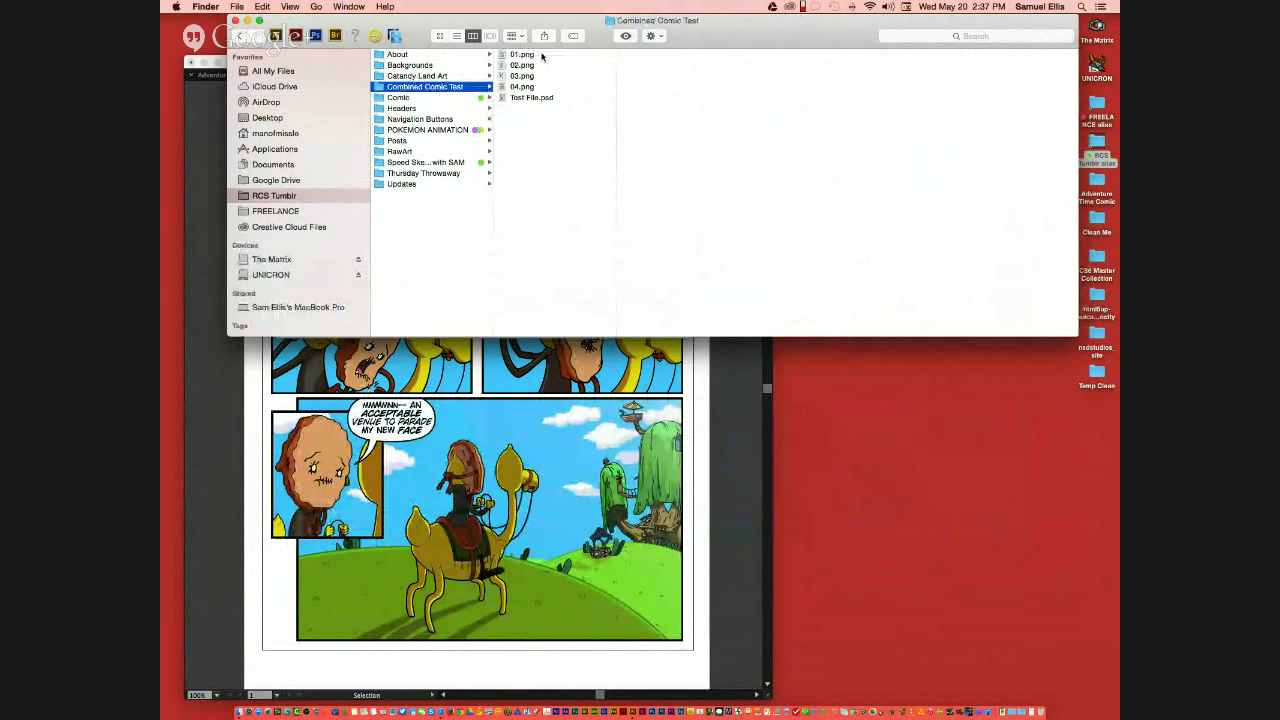
click(536, 57)
key(space)
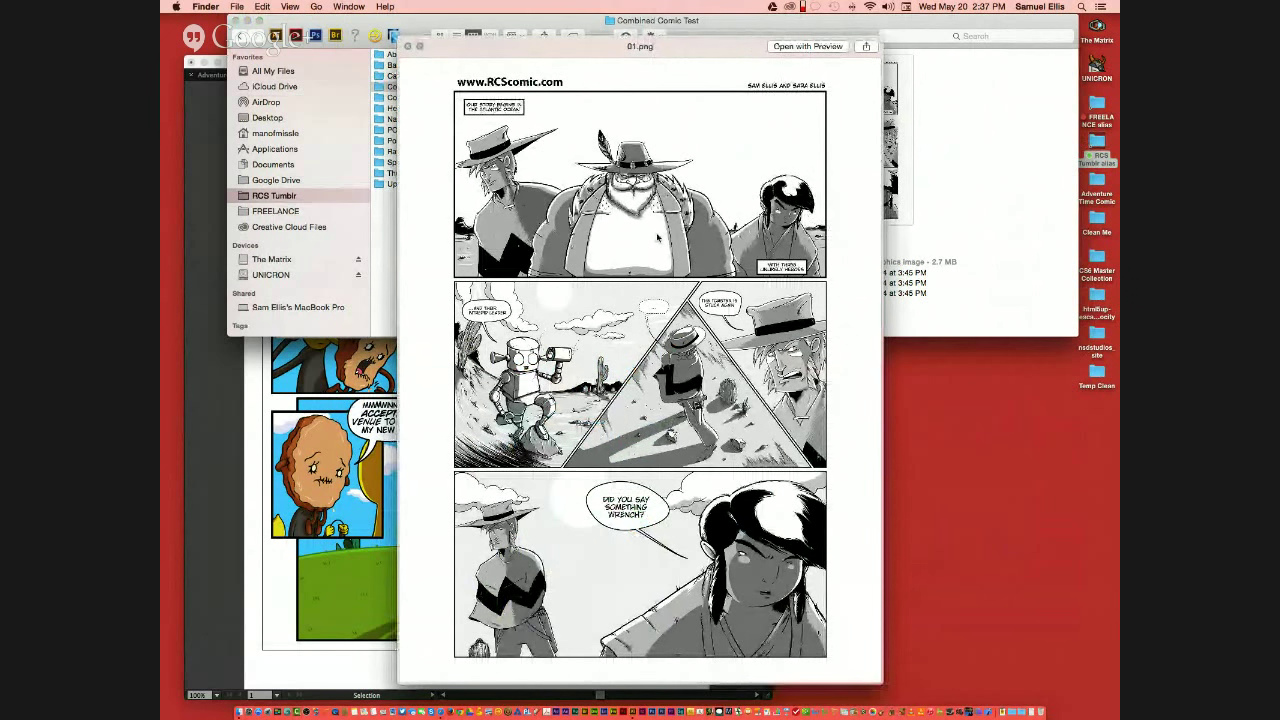
key(Down)
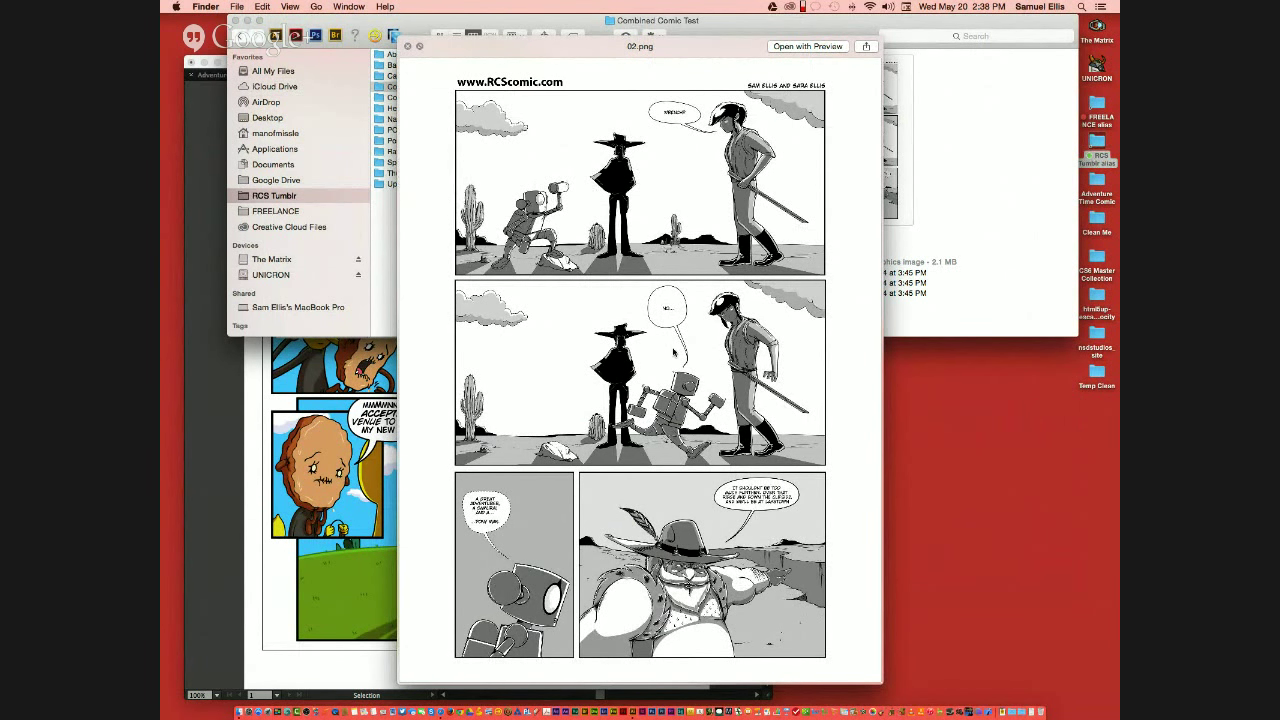
key(Down)
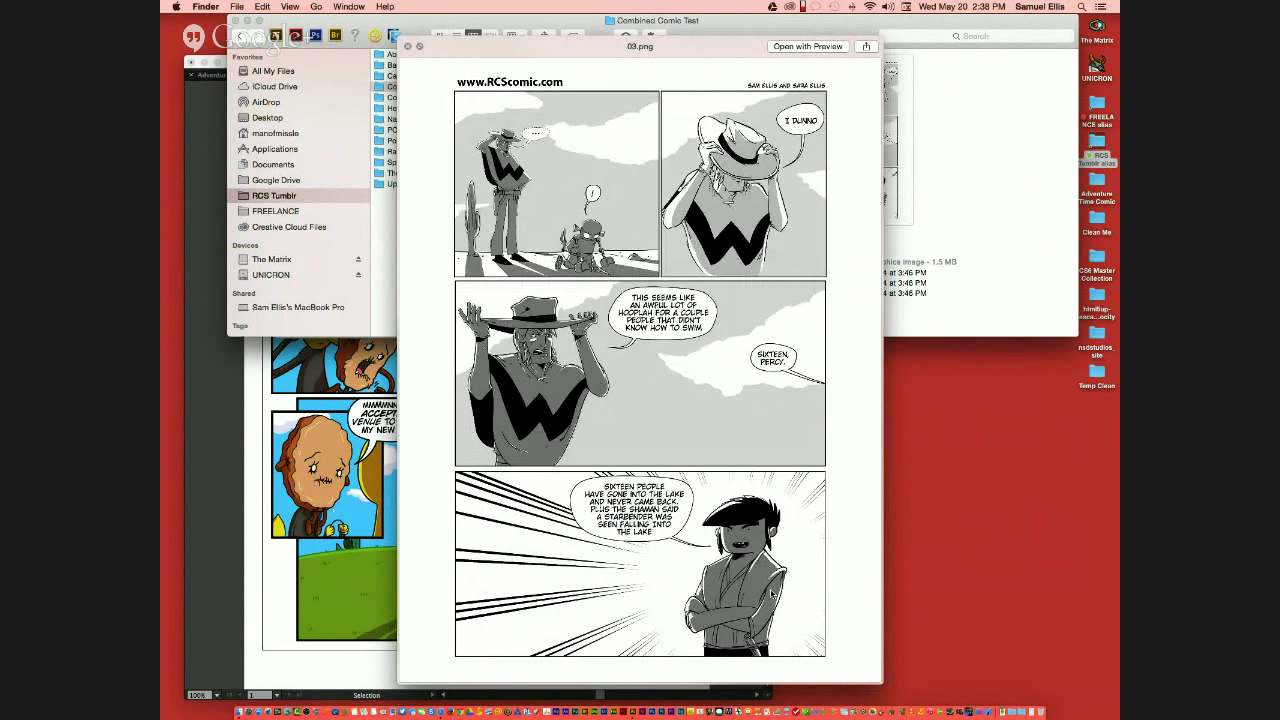
key(Down)
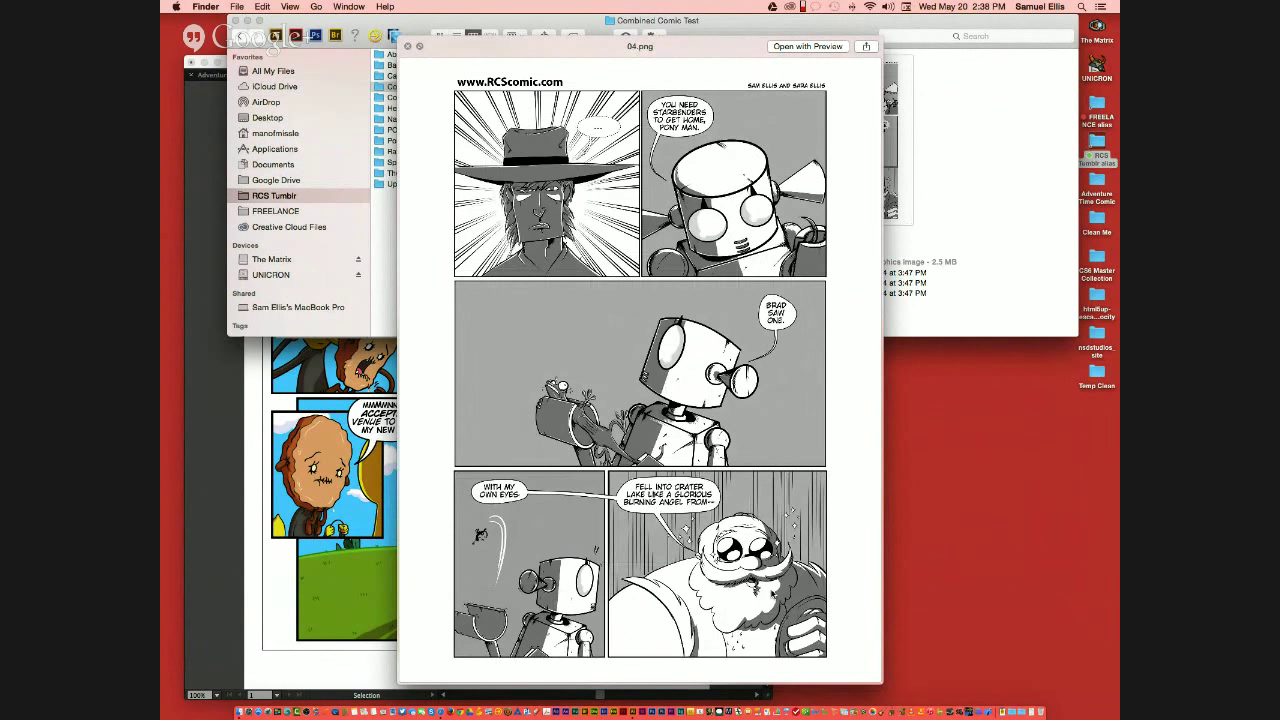
key(space)
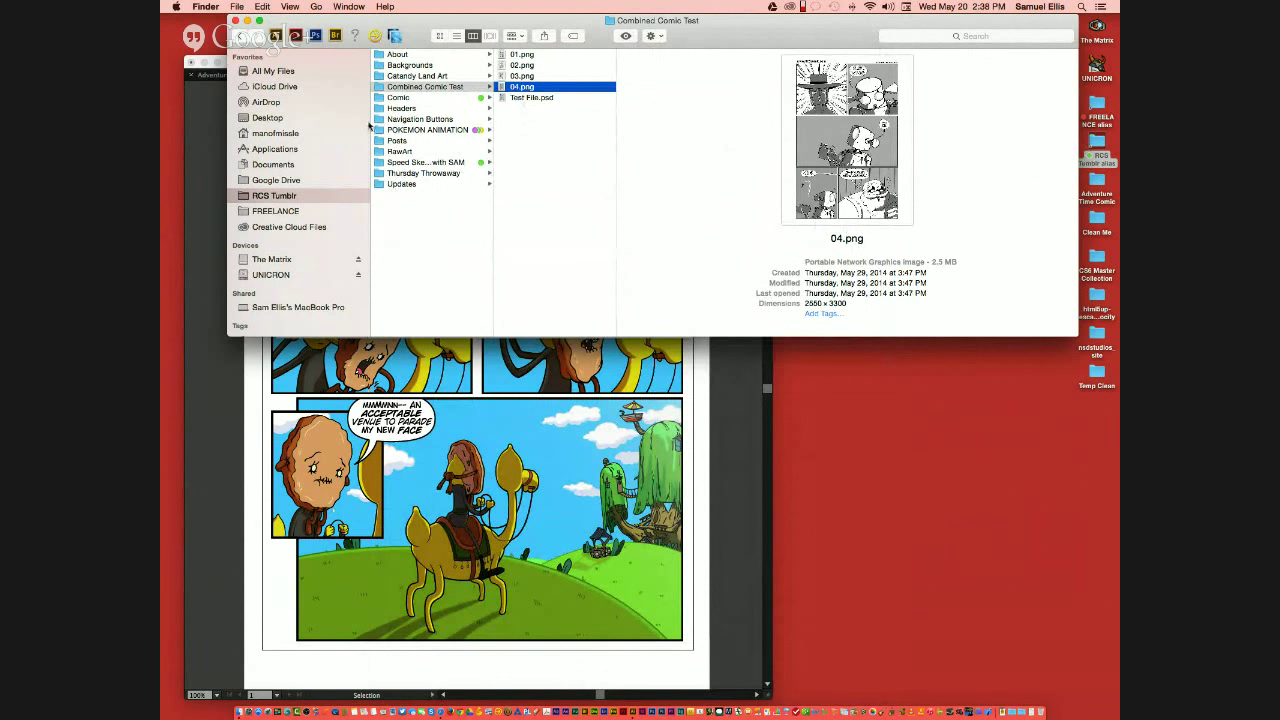
click(235, 20)
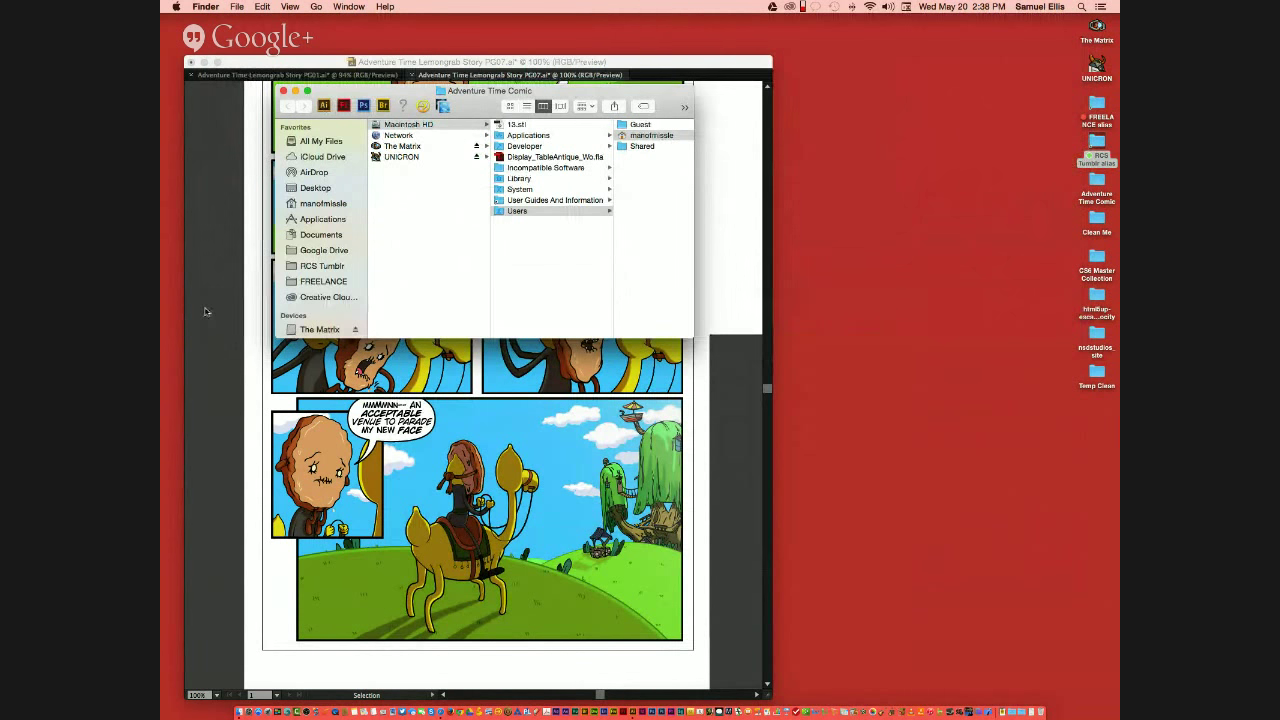
Step: Switch to Illustrator, advance the displayed artwork past the Page 02 reference layers to Page 03 Ref, and fit the page in view
key(super+Tab)
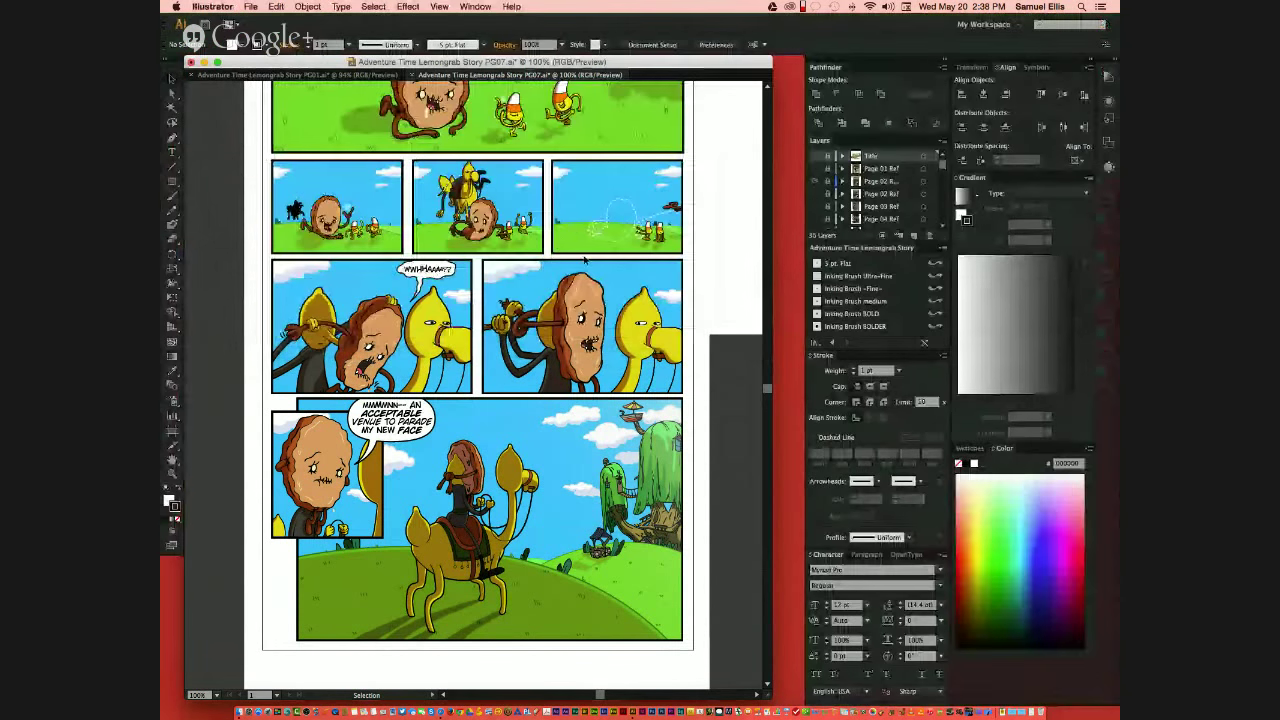
click(815, 185)
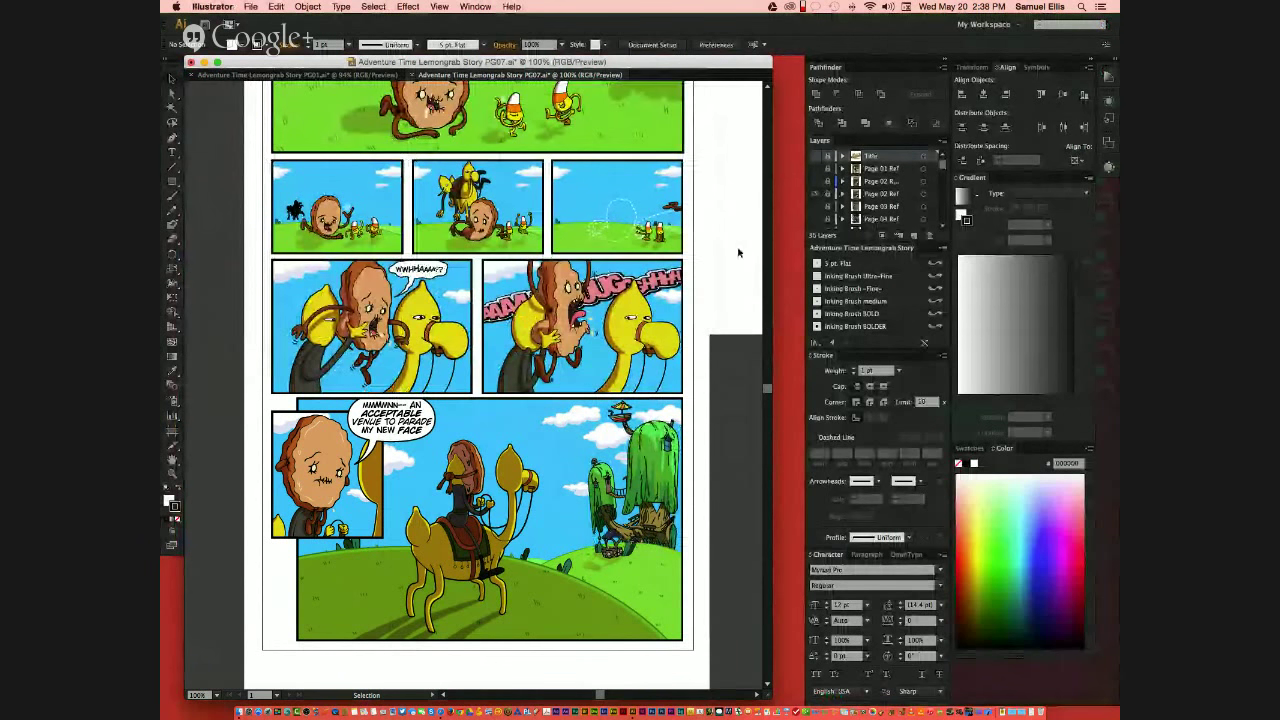
click(815, 196)
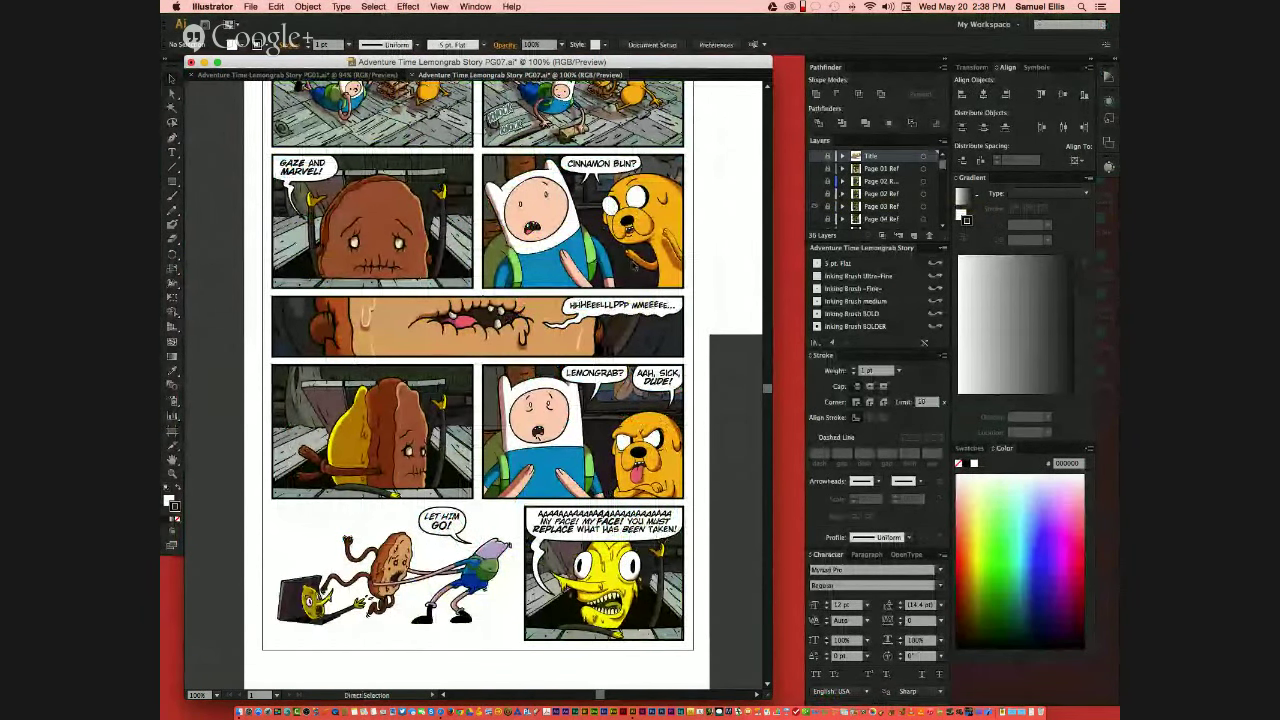
key(super+0)
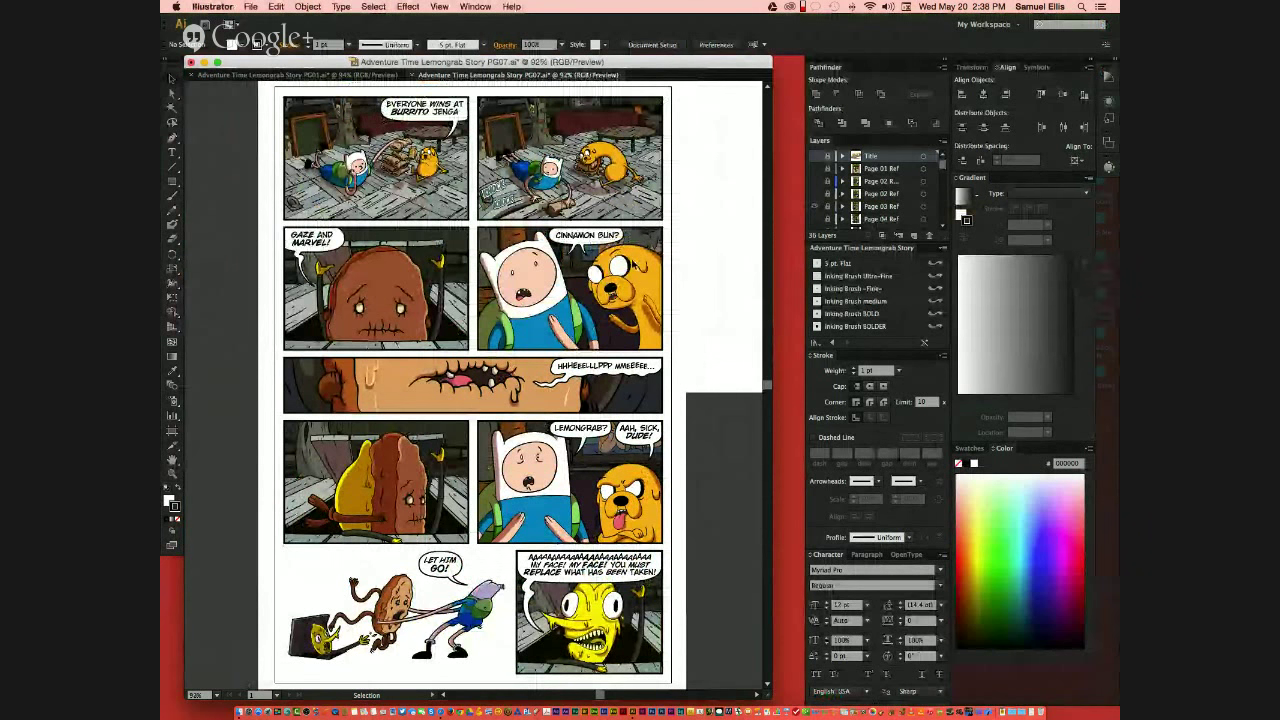
Step: Advance the displayed artwork through the Page 04, Page 05 and Page 06 reference layers, ending with all of them hidden
click(814, 207)
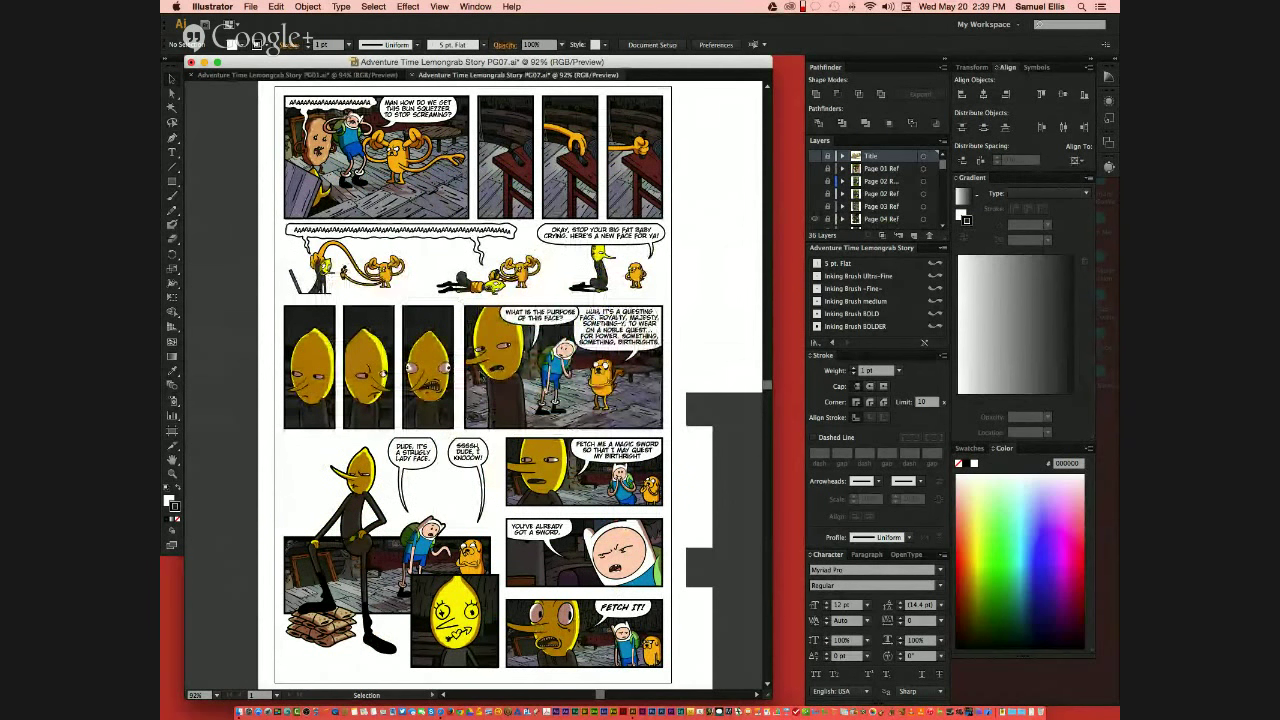
scroll(827, 190, down, 2)
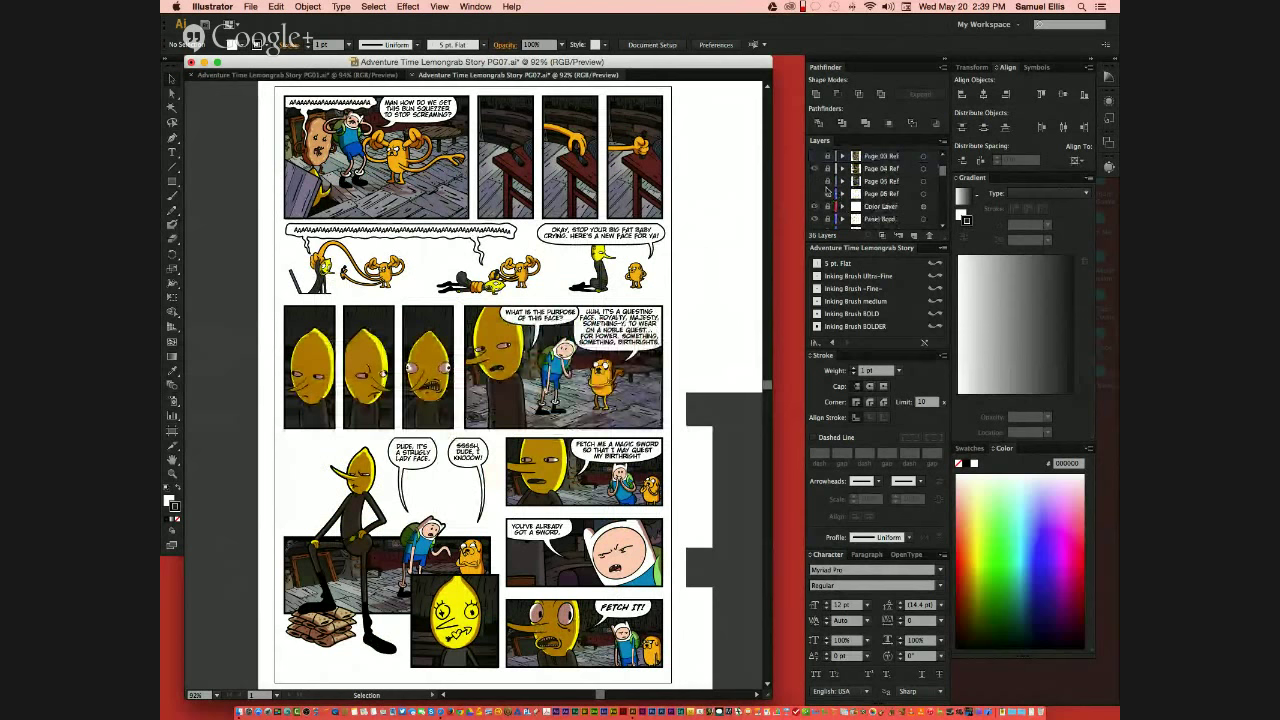
click(816, 172)
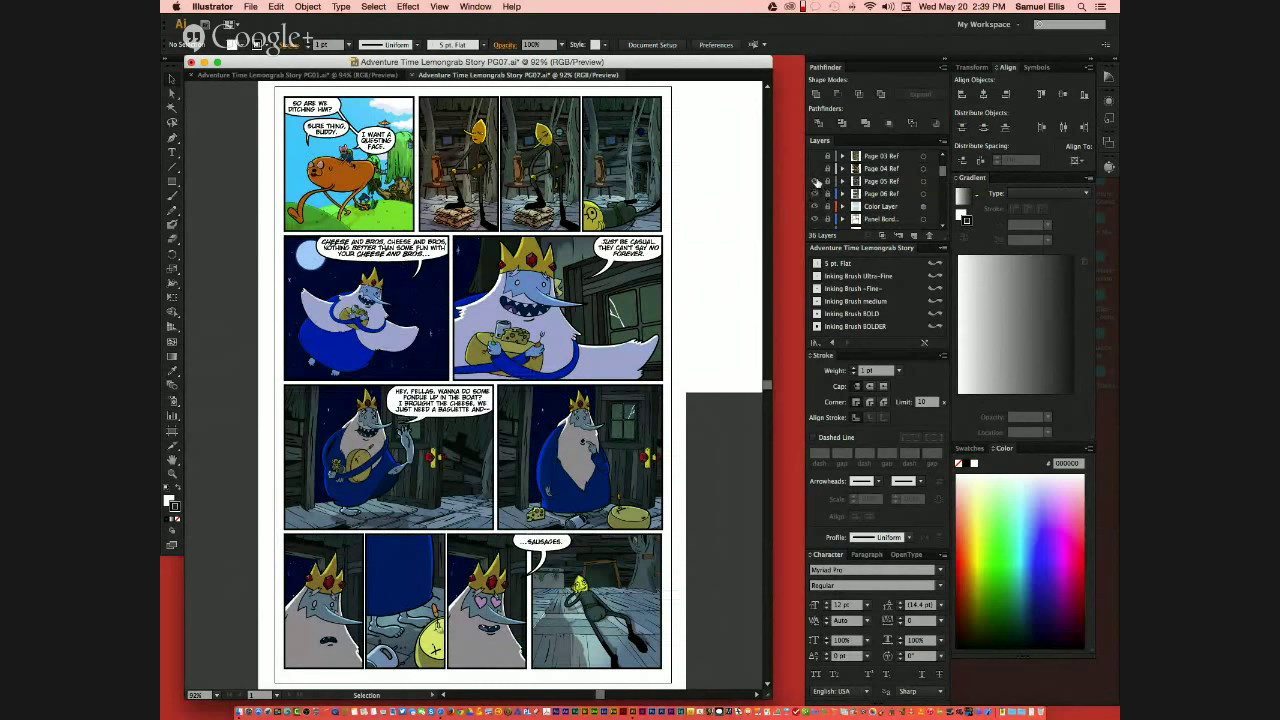
click(816, 183)
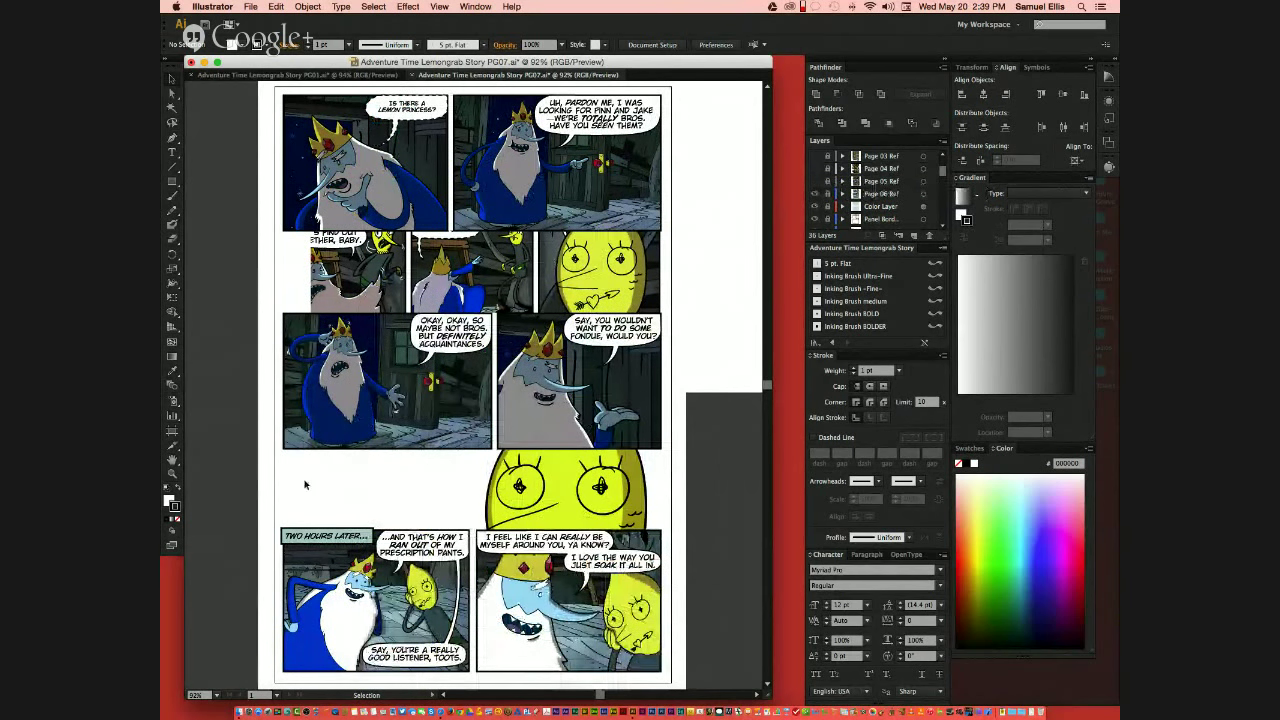
scroll(856, 192, down, 1)
click(816, 181)
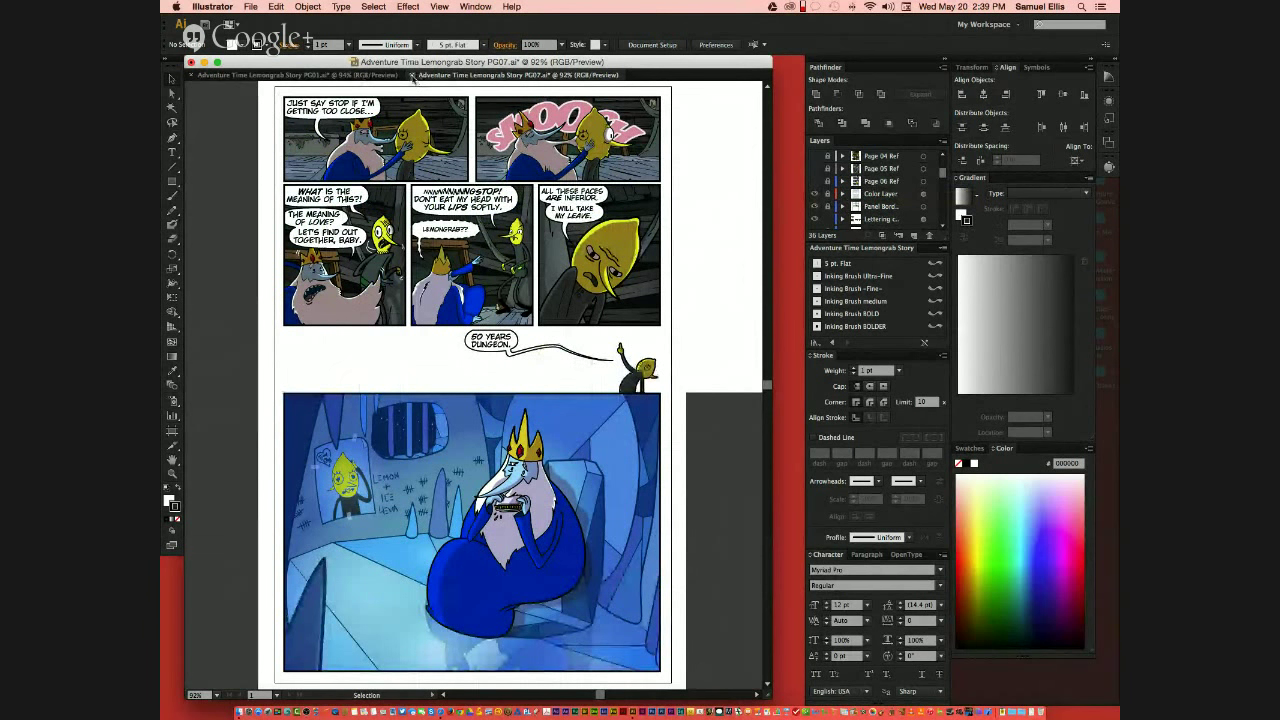
Step: Close the Adventure Time Lemongrab Story PG07 document without saving its changes
click(412, 76)
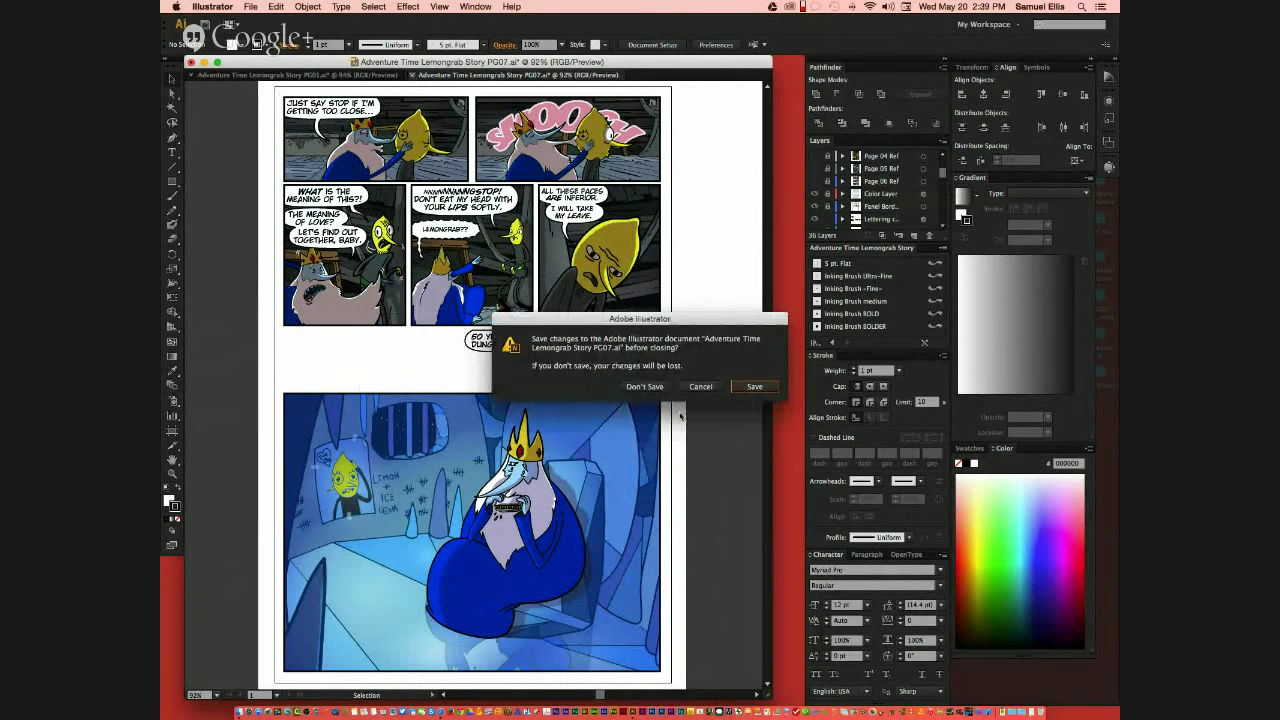
click(645, 387)
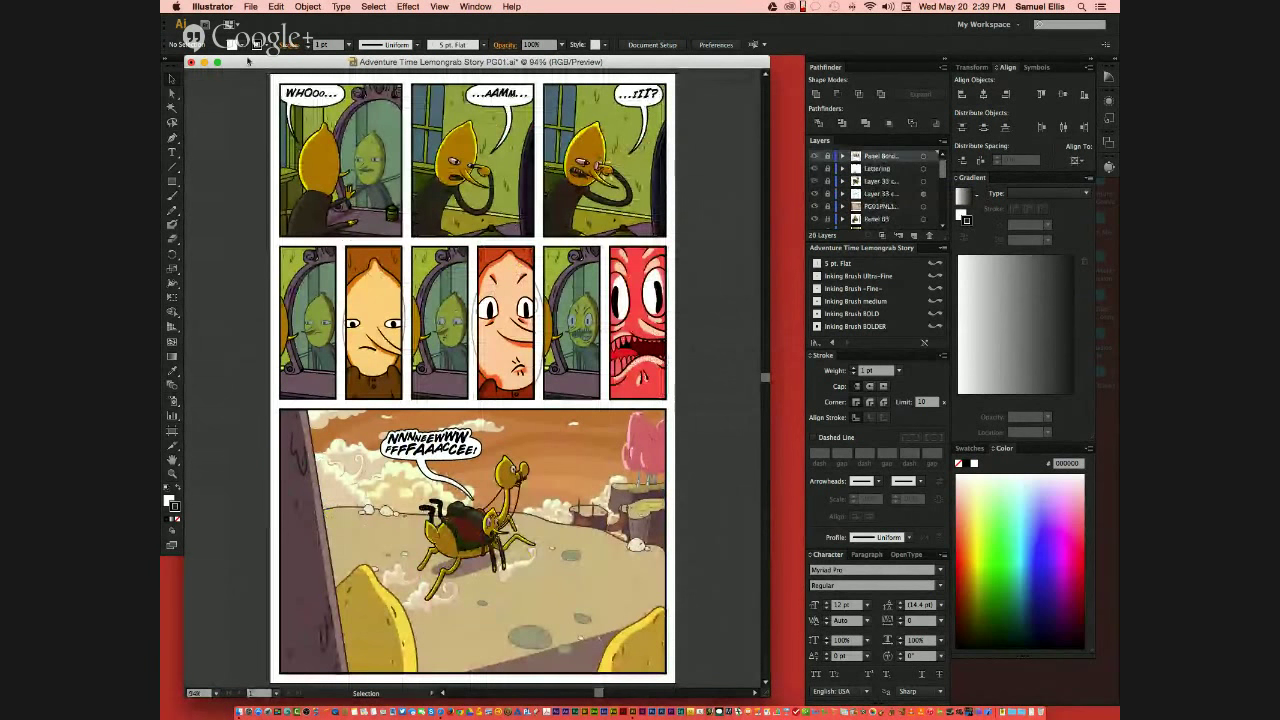
Step: Create a new document 2000 px wide and 2000 px high
key(super+n)
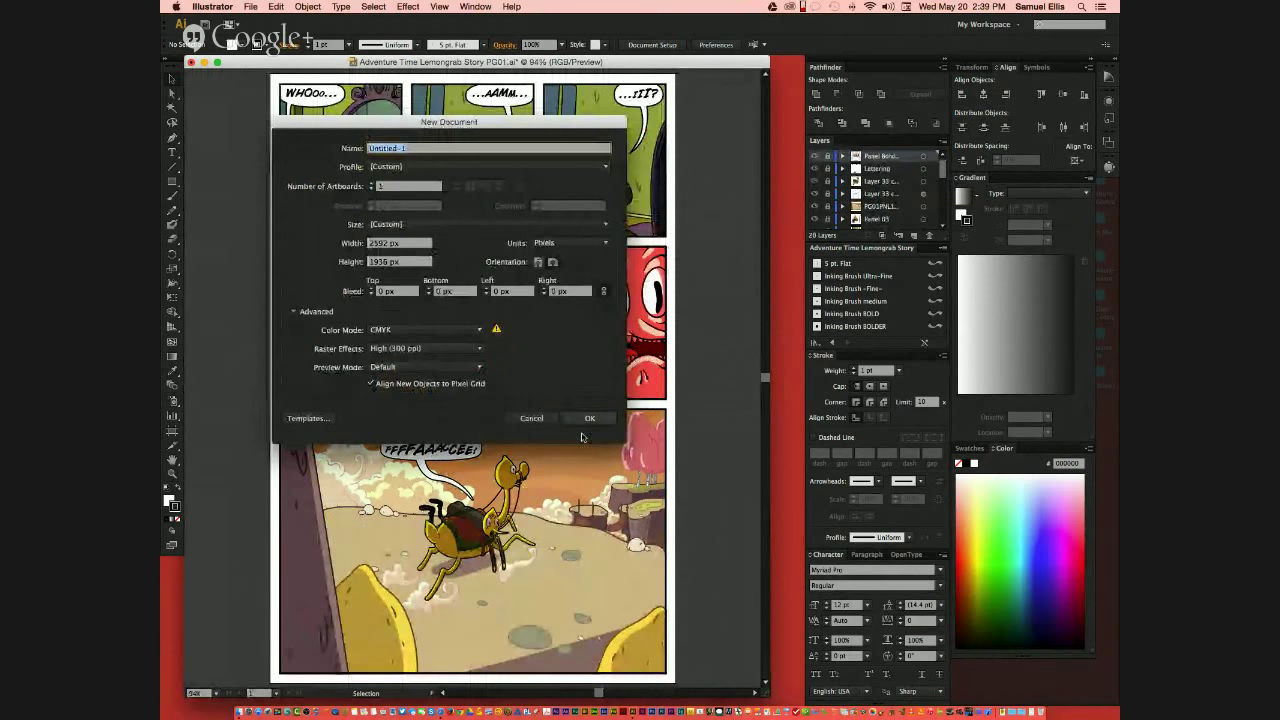
click(400, 243)
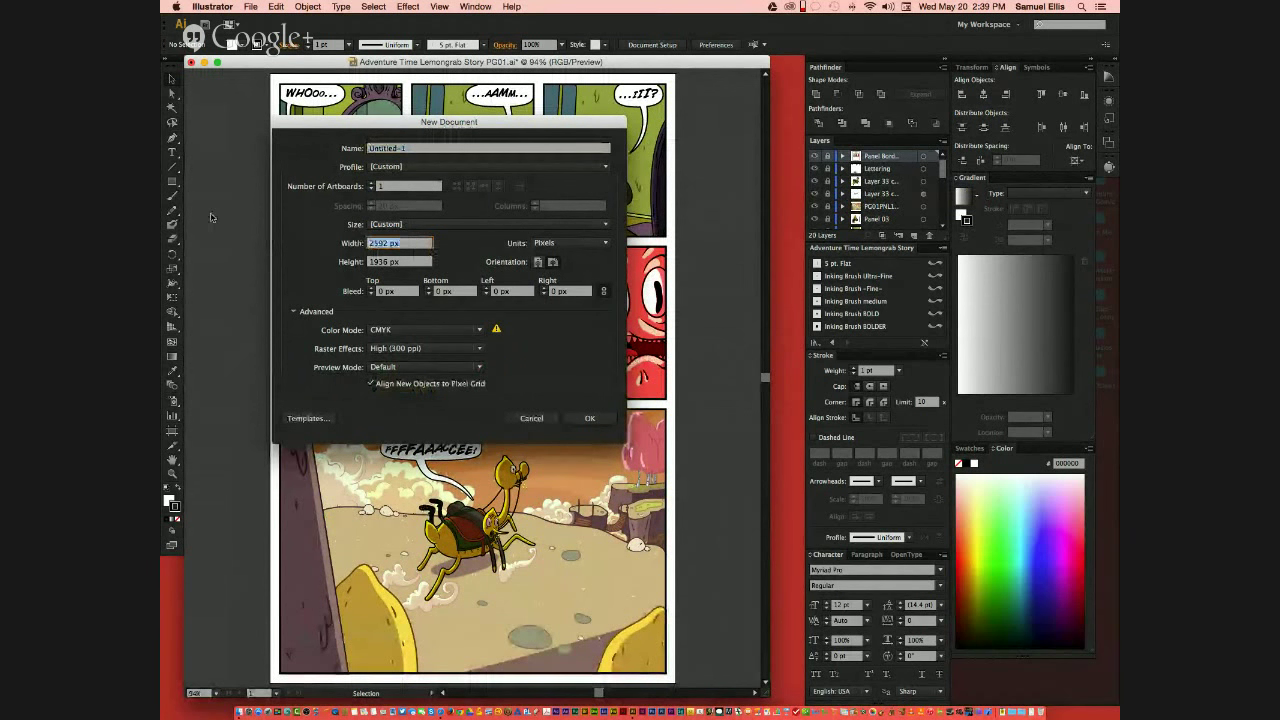
text(2000)
key(Tab)
text(2000)
key(Return)
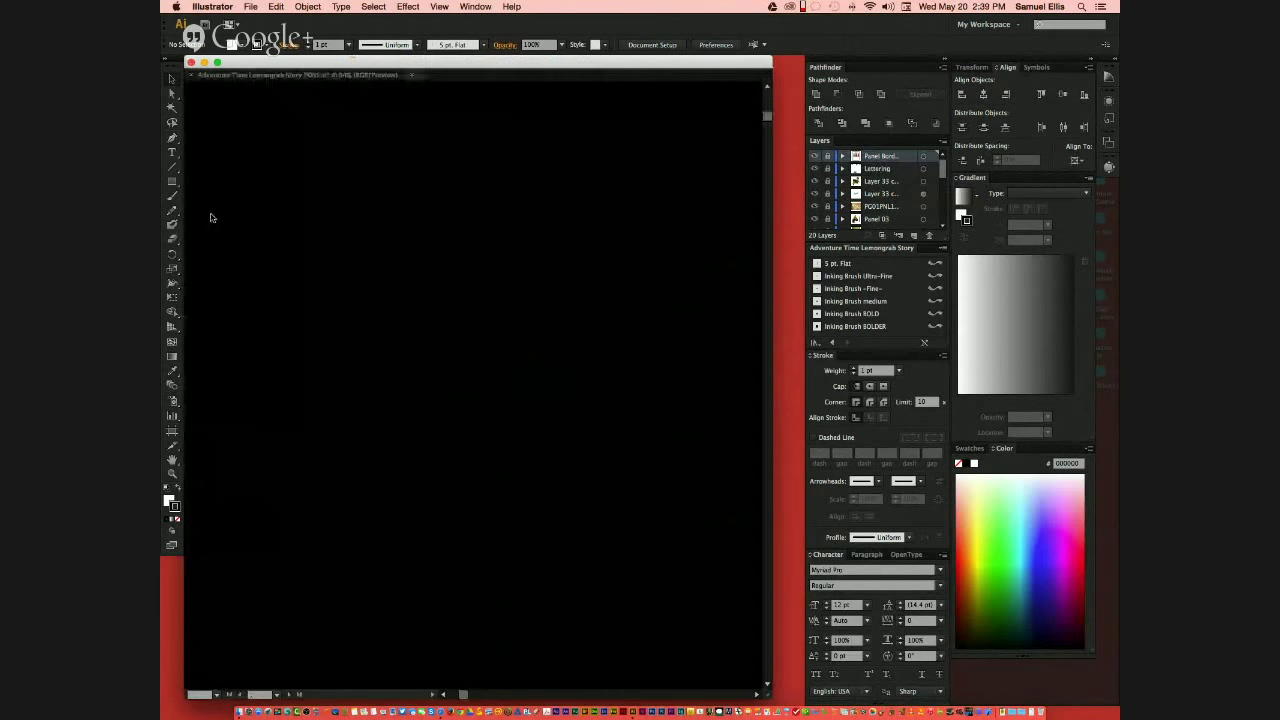
Step: Remove the fill and handwrite the titles "Robo Kid" and "Kaiju Boy" across the upper artboard with the Paintbrush
key(b)
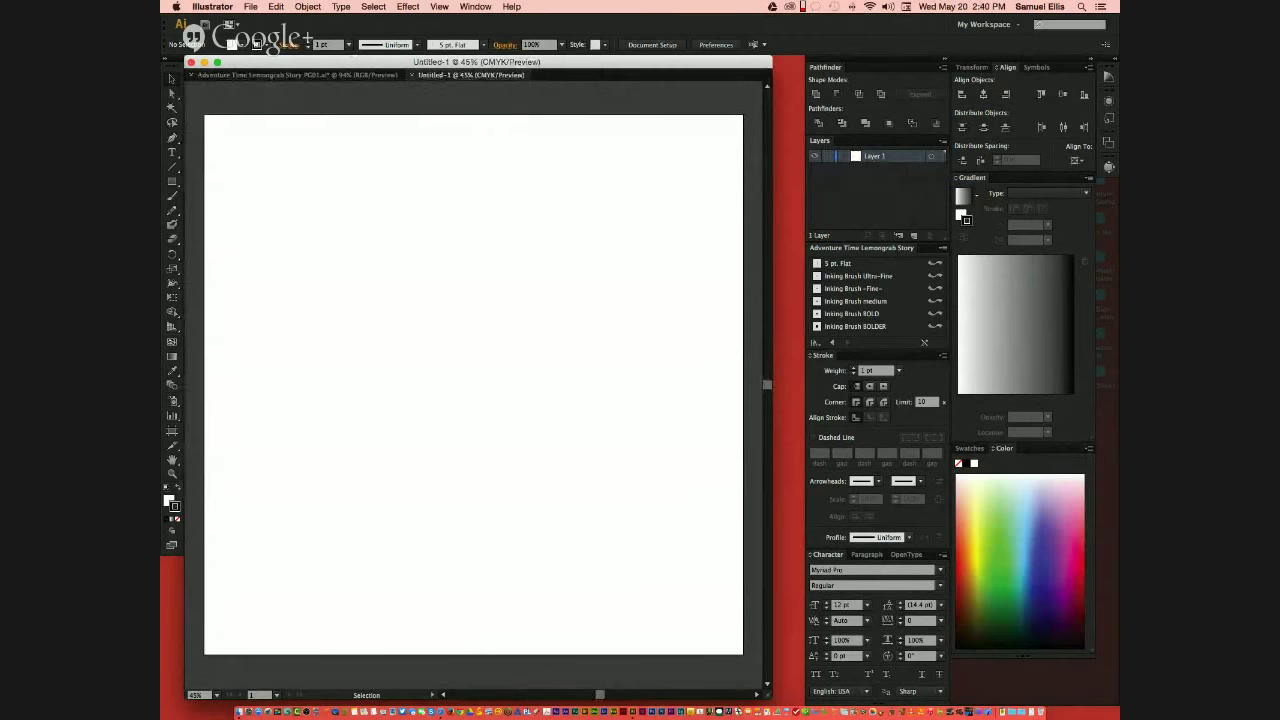
click(168, 500)
click(177, 520)
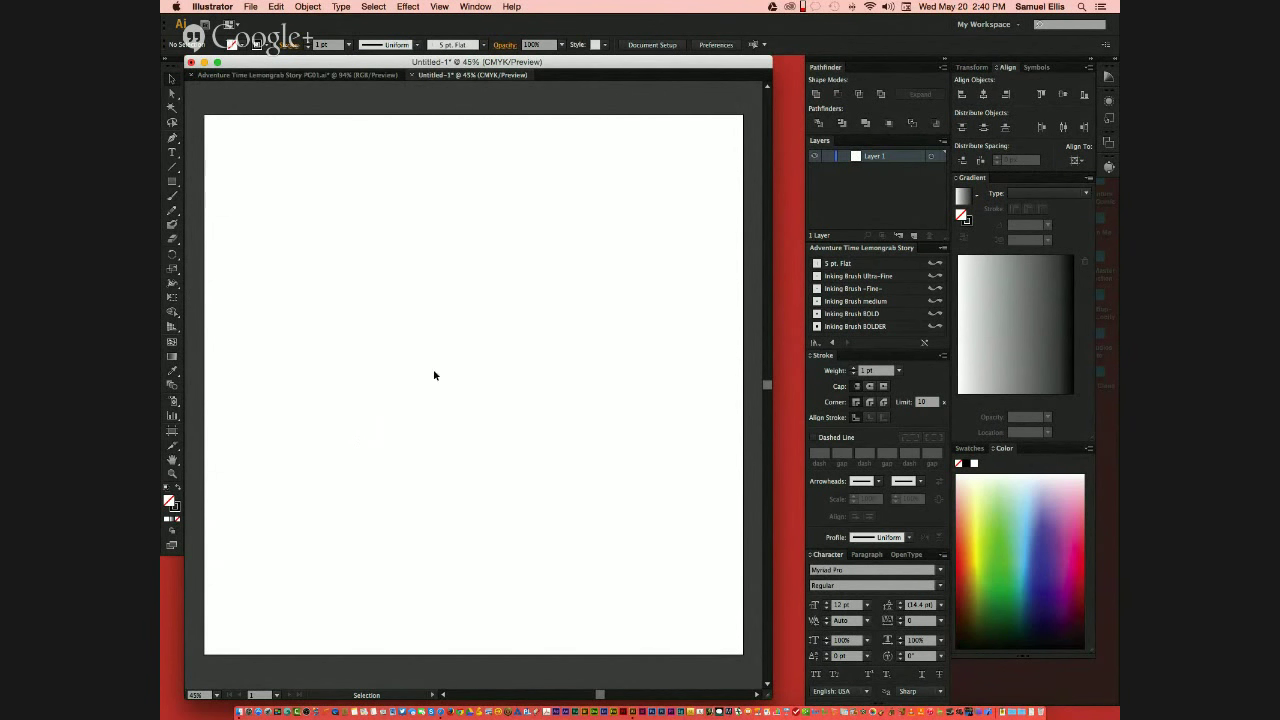
key(b)
mouse_move(279, 154)
mouse_down()
mouse_move(281, 190)
mouse_move(340, 142)
mouse_move(346, 163)
mouse_move(370, 141)
mouse_move(379, 151)
mouse_up()
drag(467, 131, 467, 173)
mouse_move(494, 137)
mouse_down()
mouse_move(494, 166)
mouse_move(544, 174)
mouse_up()
mouse_move(564, 149)
mouse_down()
mouse_move(578, 147)
mouse_move(590, 176)
mouse_move(617, 164)
mouse_up()
mouse_move(623, 170)
mouse_down()
mouse_move(632, 163)
mouse_move(601, 213)
mouse_up()
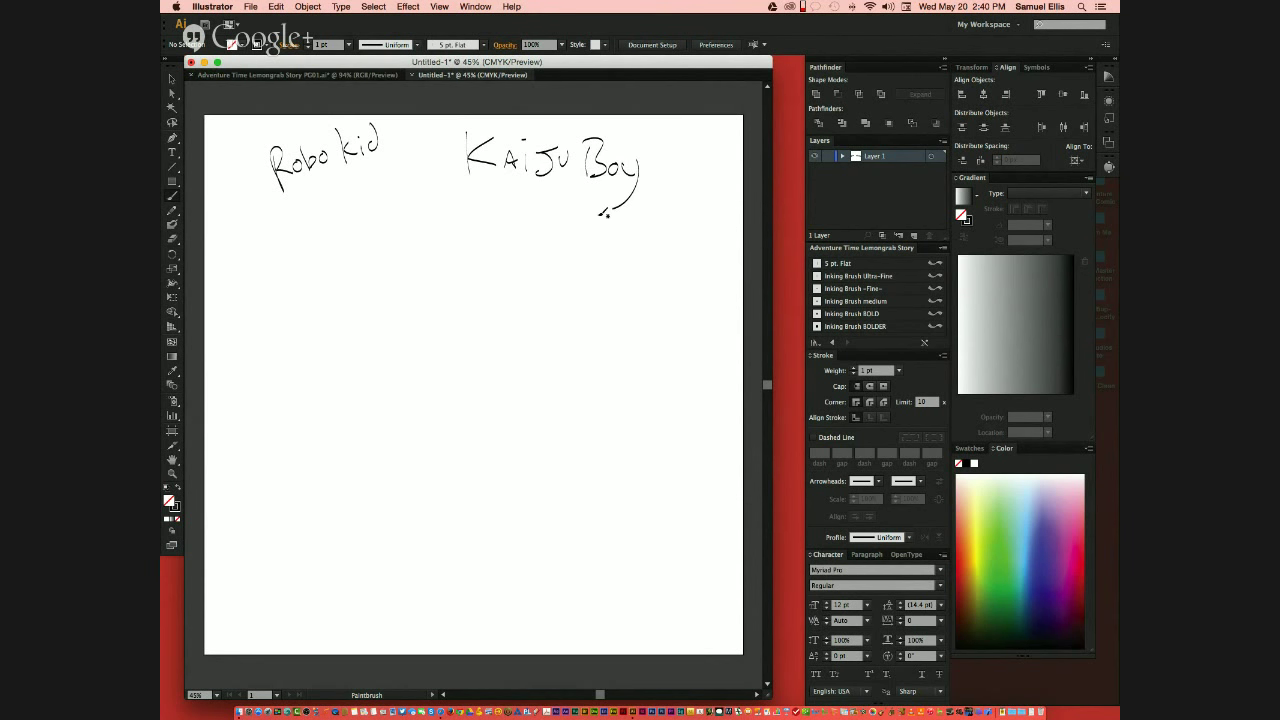
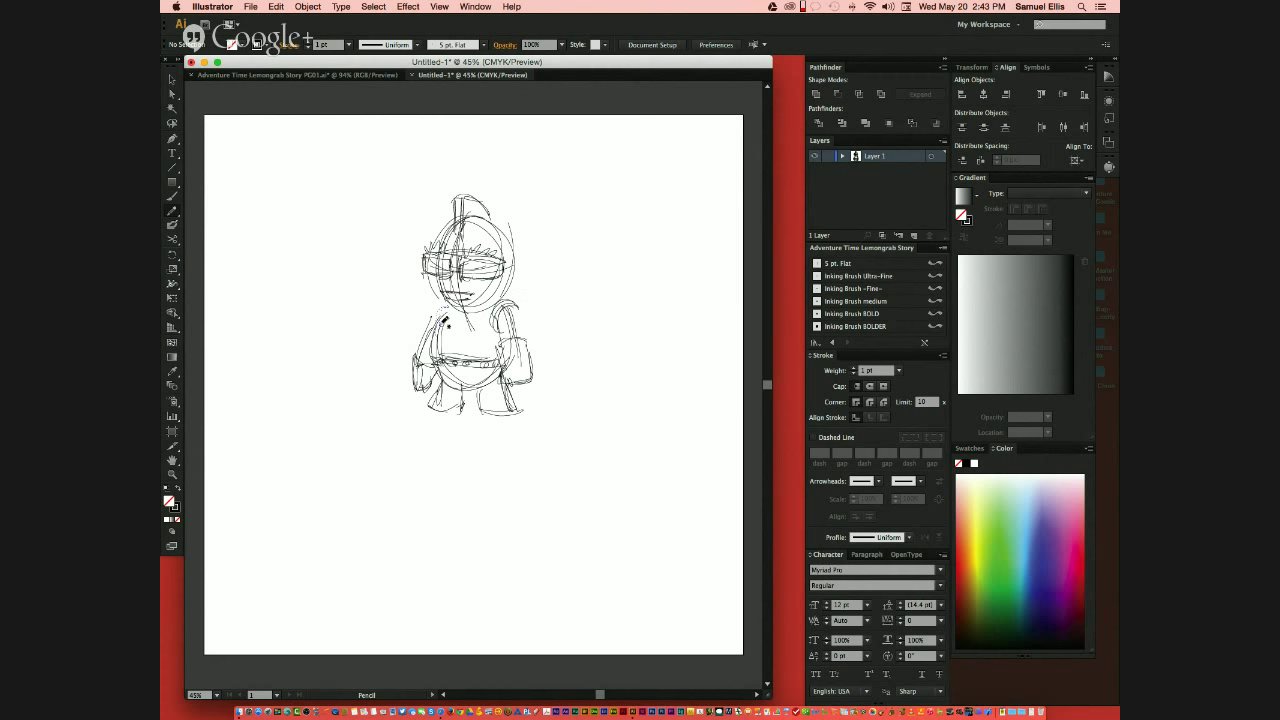
Step: Add pencil strokes to the sketched character's feet and along the underside of its head
mouse_move(488, 411)
mouse_down()
mouse_move(512, 404)
mouse_move(445, 388)
mouse_move(456, 409)
mouse_up()
mouse_move(440, 300)
mouse_down()
mouse_move(490, 303)
mouse_move(446, 275)
mouse_move(500, 296)
mouse_up()
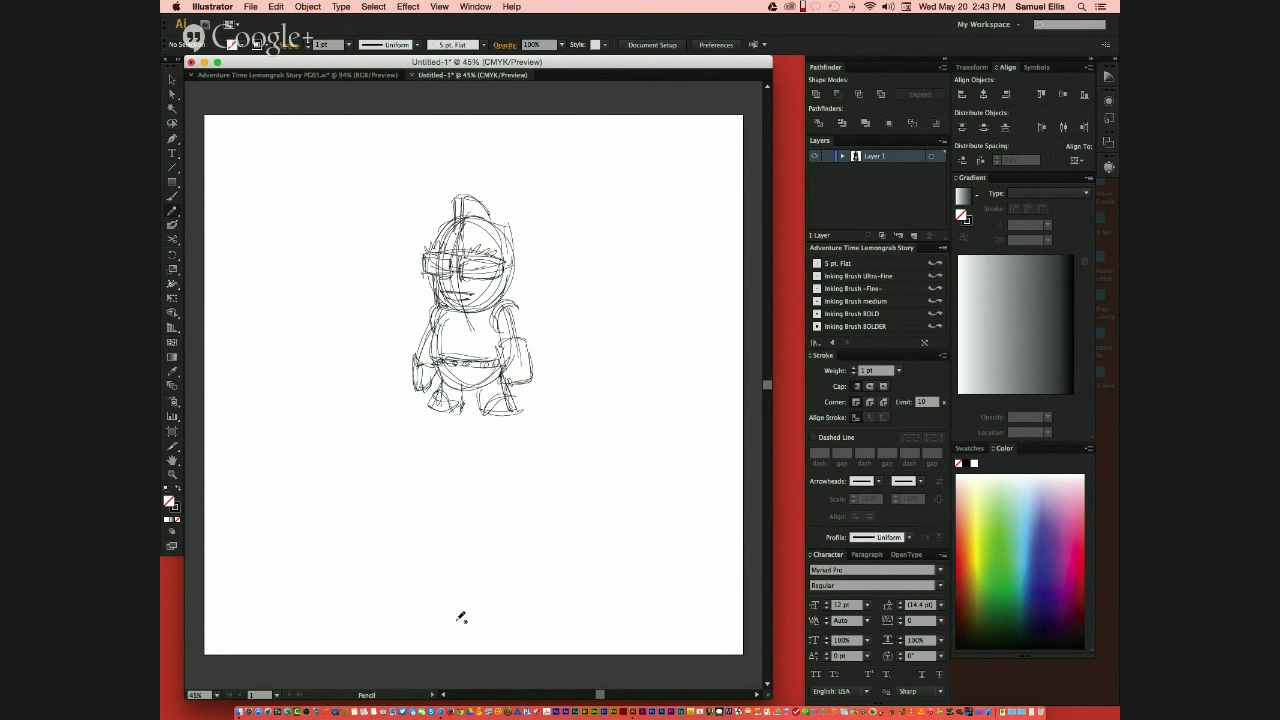
Step: Set all paths of the character sketch on Layer 1 to a 0.5 pt stroke and 50% opacity
key(super+equal)
key(super+equal)
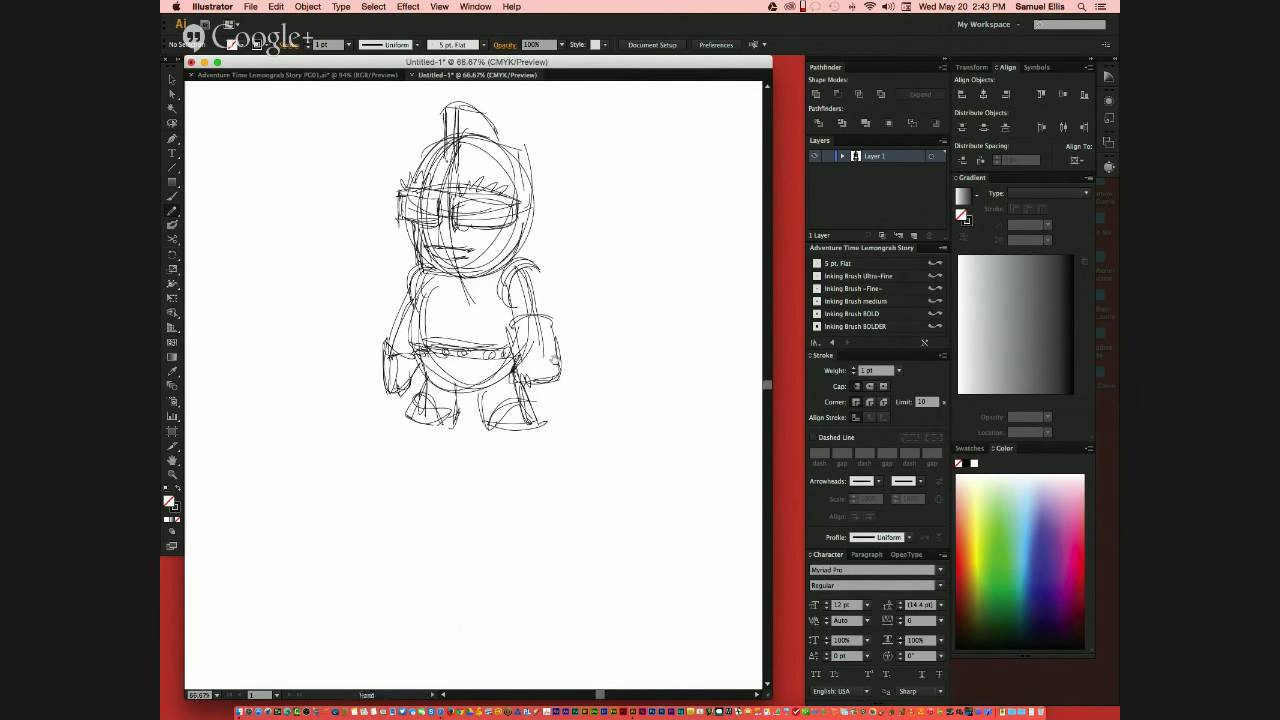
drag(555, 358, 546, 424)
key(super+a)
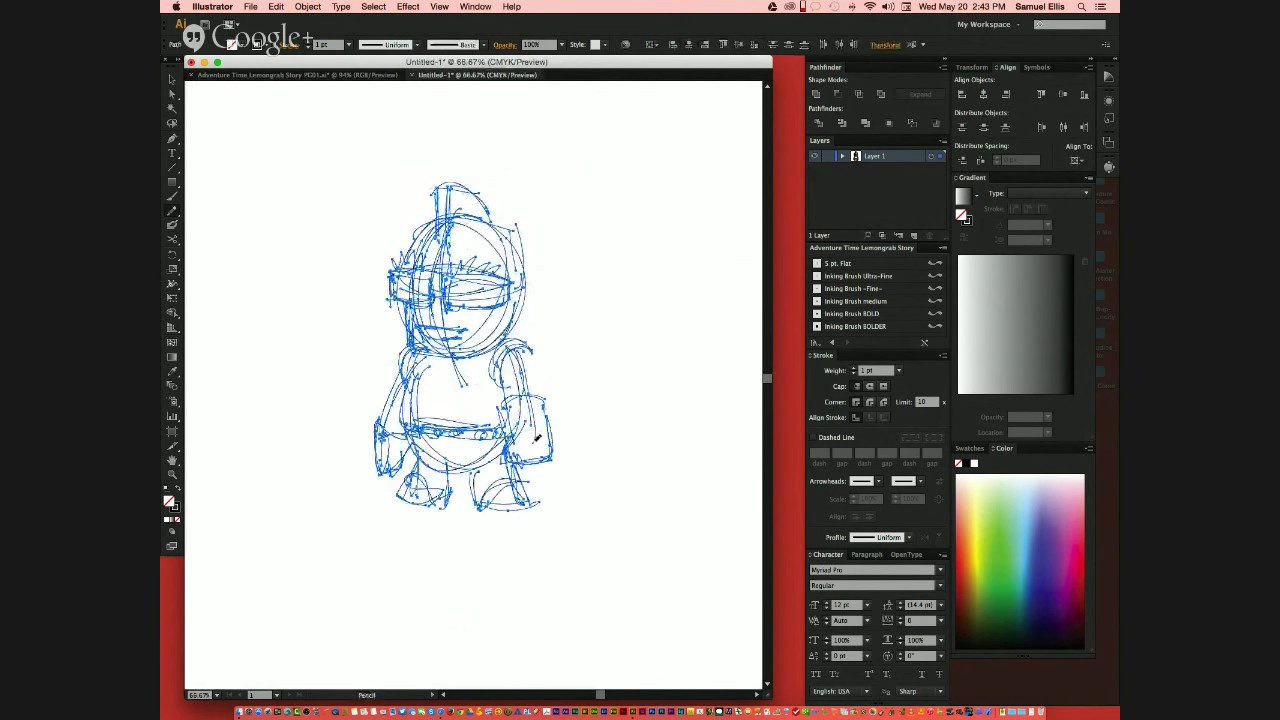
click(935, 158)
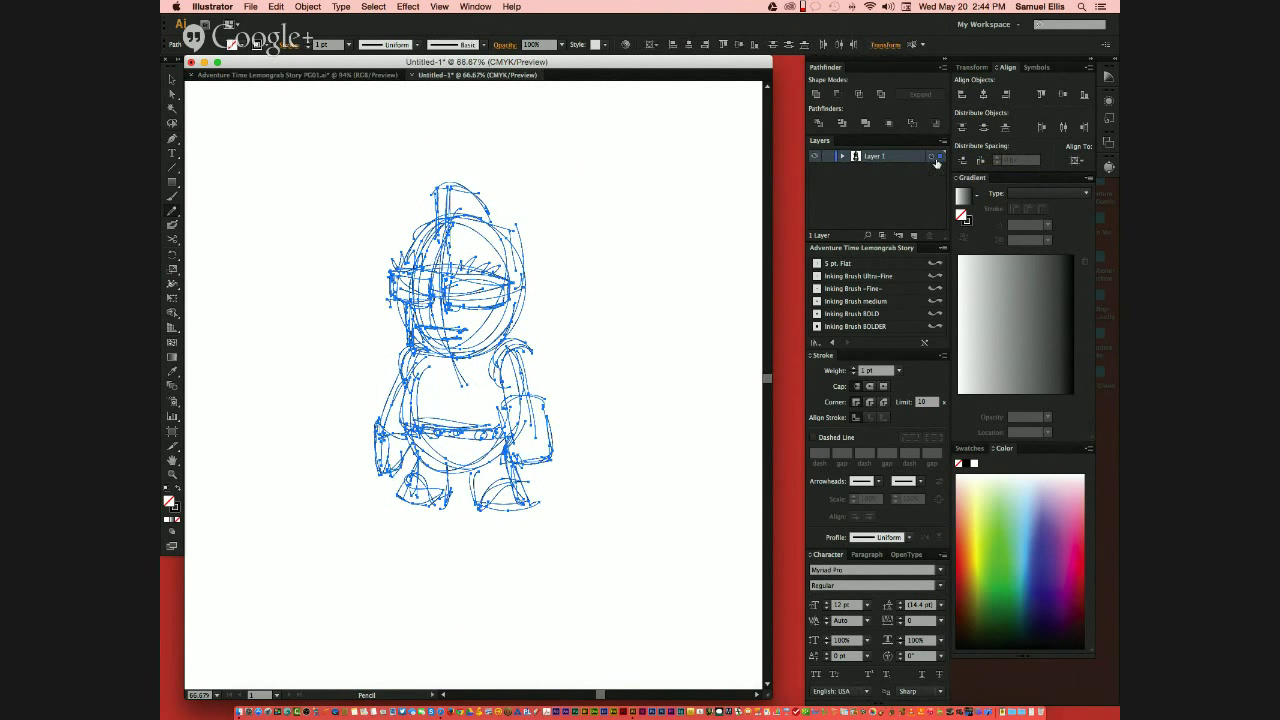
click(843, 157)
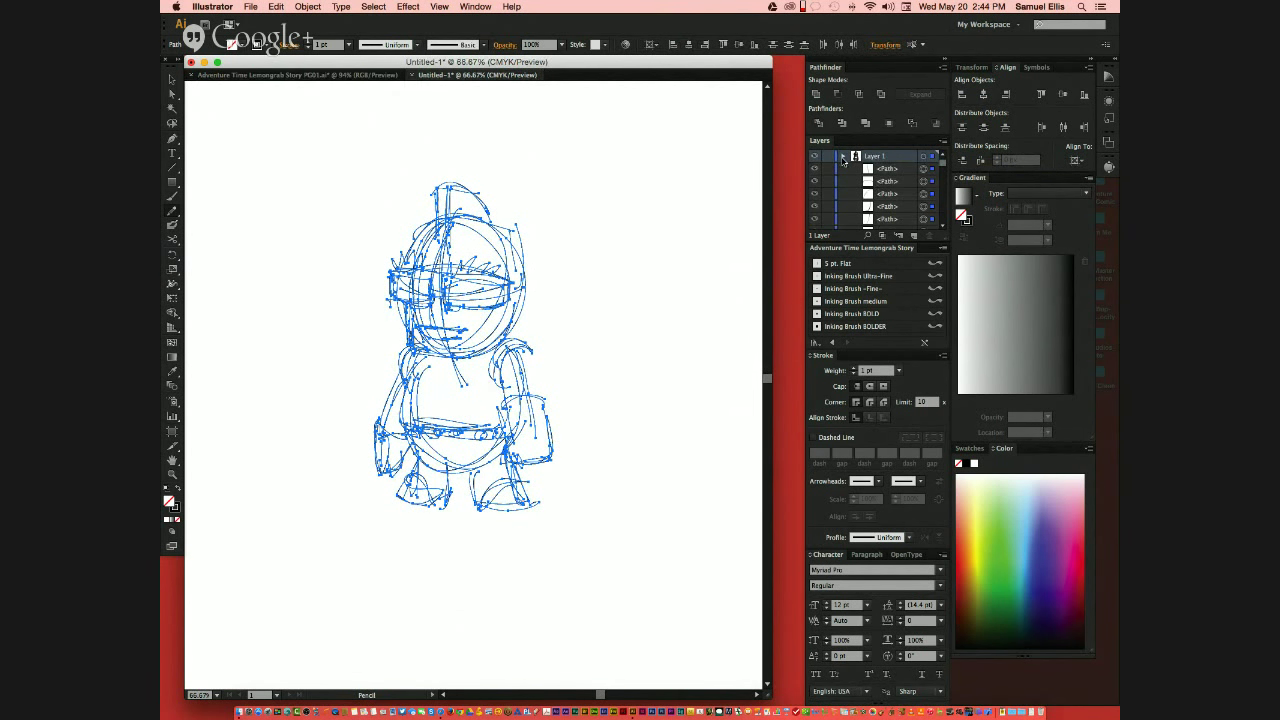
click(843, 157)
click(934, 158)
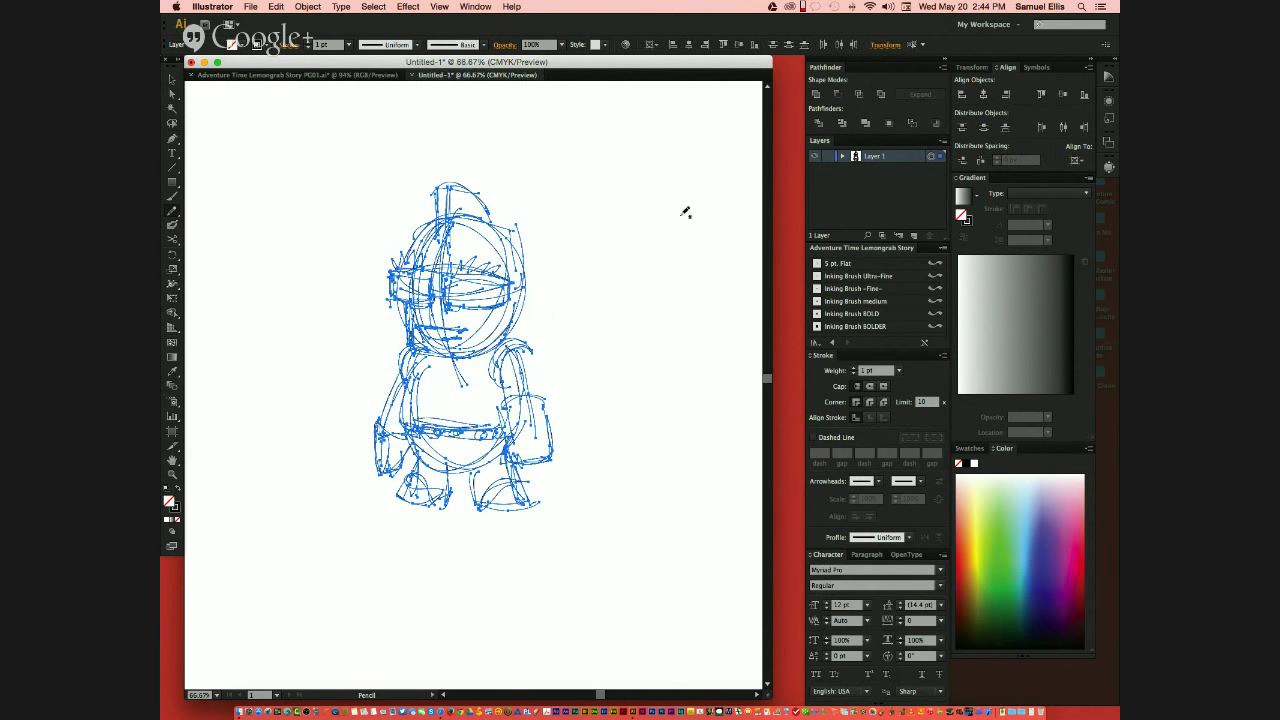
click(348, 45)
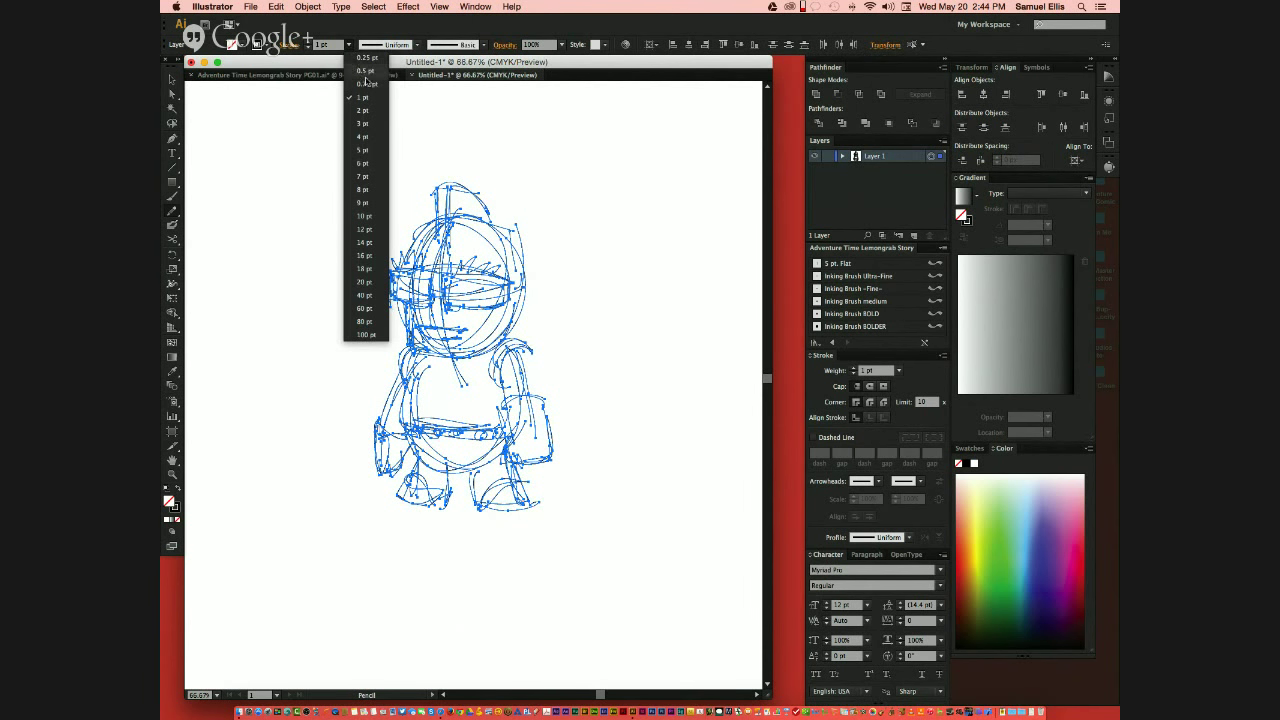
click(367, 72)
click(562, 45)
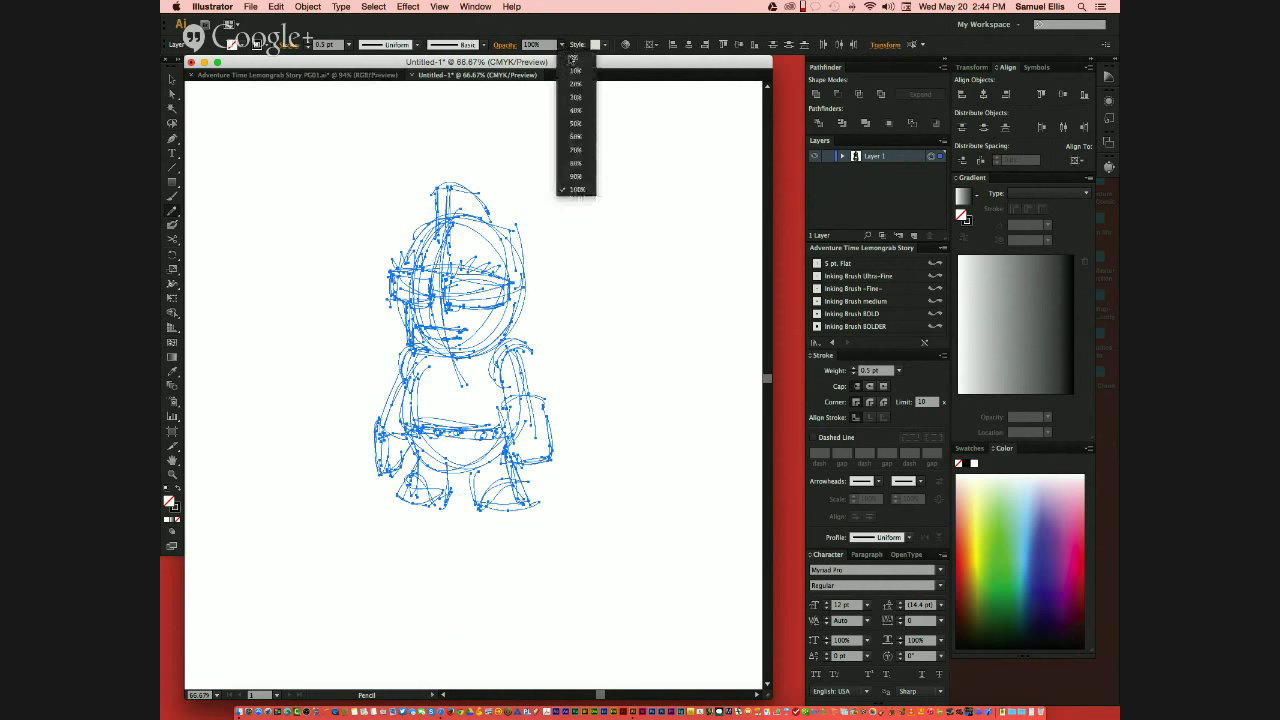
click(576, 123)
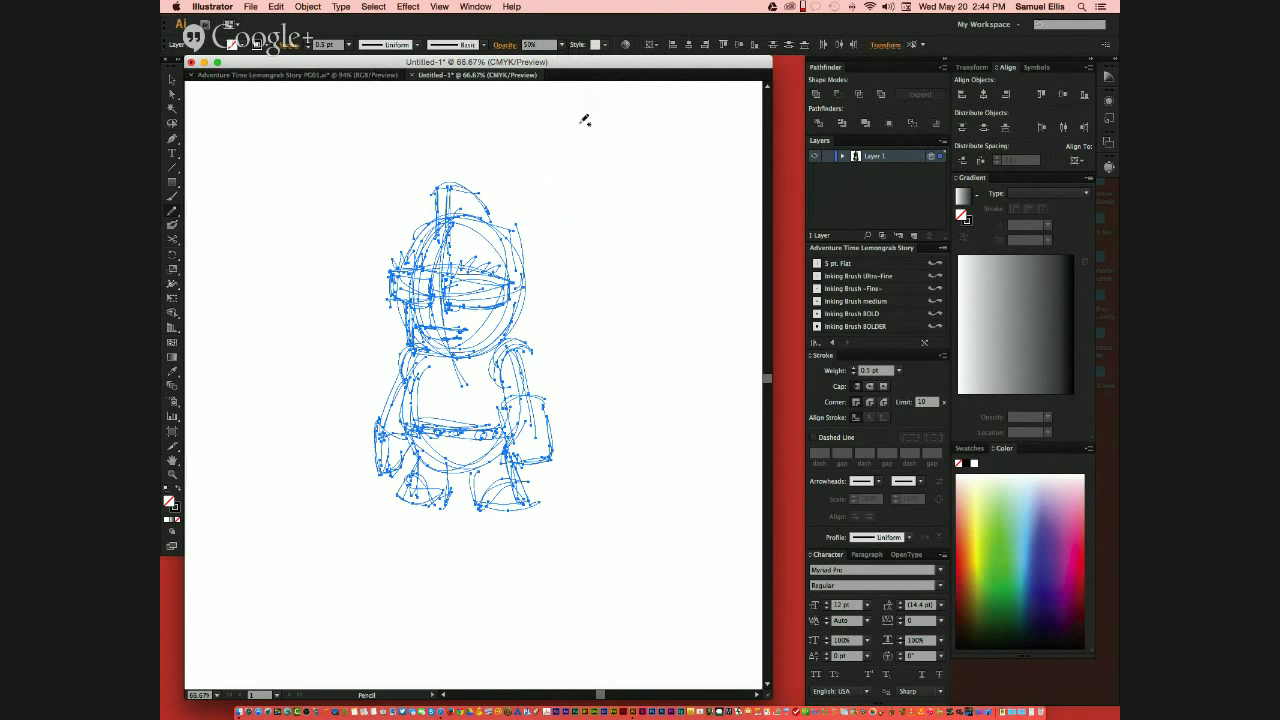
Step: Lock the sketch layer and add a new layer above it for inking with the Paintbrush
click(830, 157)
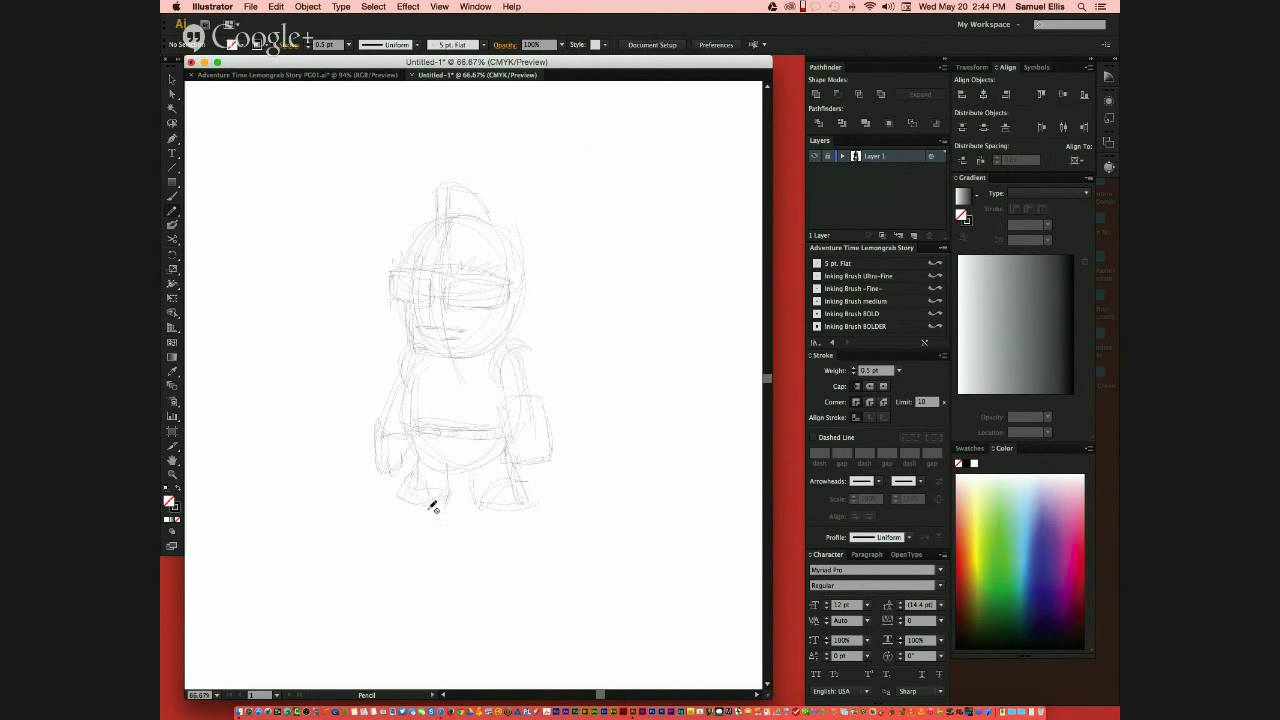
click(914, 236)
key(b)
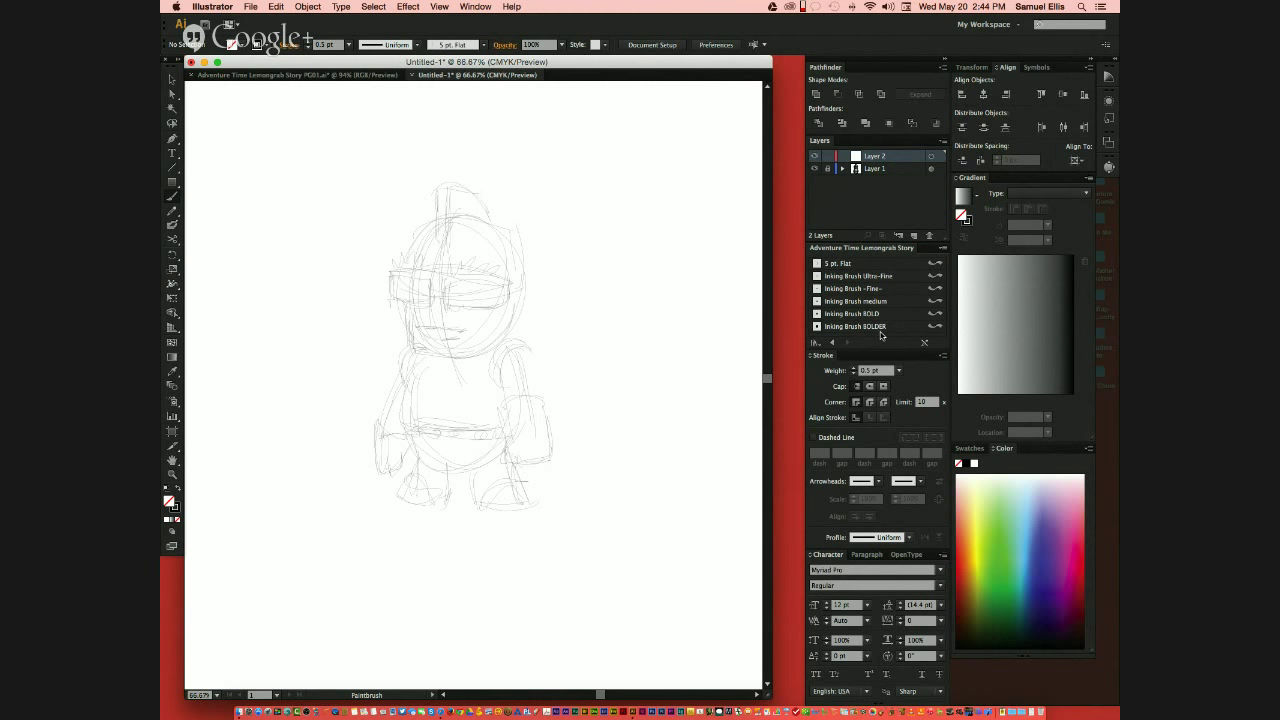
Step: Paint a wavy test line beside the sketch with each inking brush: Ultra-Fine, Fine, medium, BOLD and BOLDER
click(870, 278)
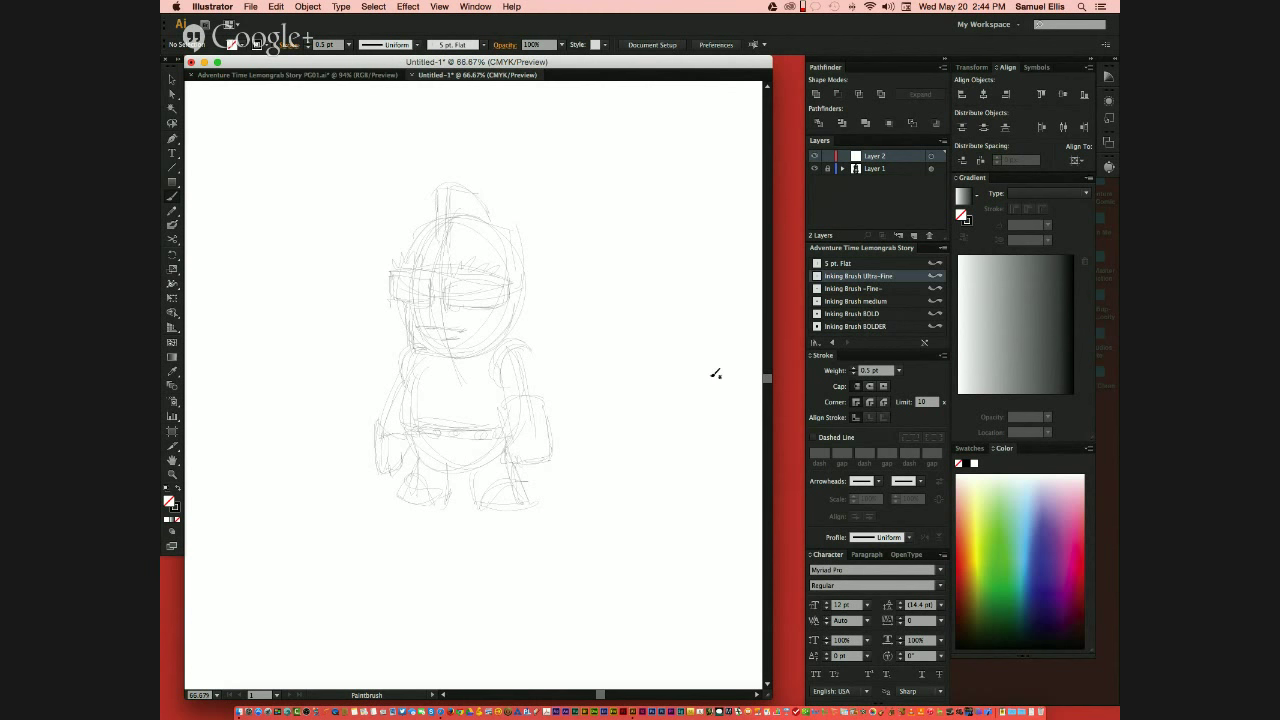
mouse_move(563, 323)
mouse_down()
mouse_move(589, 306)
mouse_move(687, 299)
mouse_up()
click(857, 289)
mouse_move(570, 341)
mouse_down()
mouse_move(641, 374)
mouse_move(709, 325)
mouse_up()
click(870, 301)
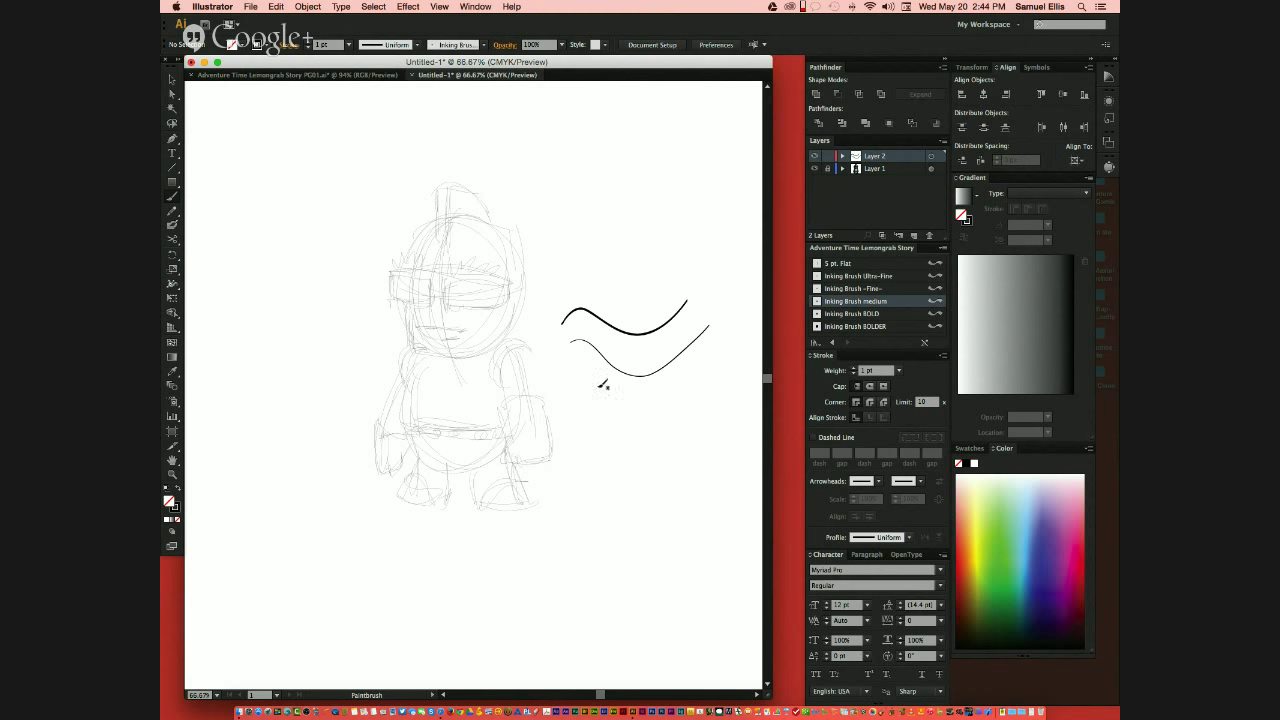
drag(570, 377, 711, 371)
click(858, 313)
mouse_move(566, 428)
mouse_down()
mouse_move(616, 430)
mouse_move(722, 413)
mouse_up()
click(855, 326)
drag(573, 477, 712, 457)
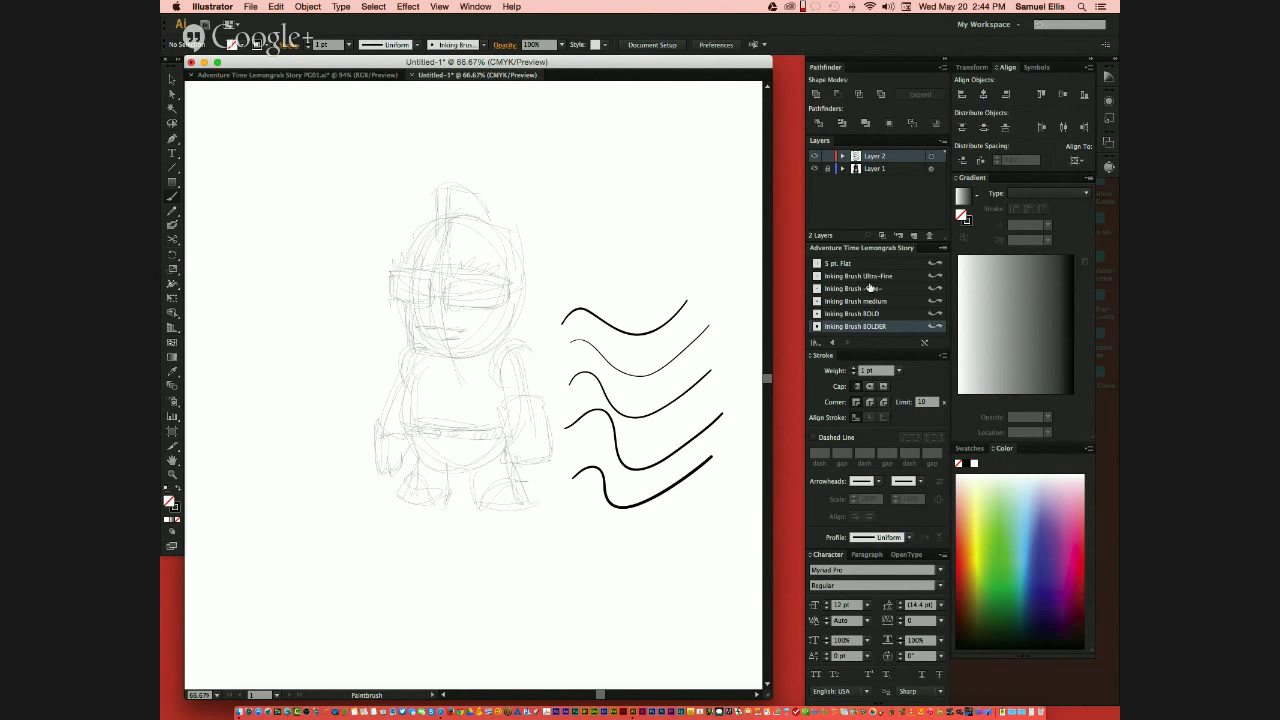
Step: Undo all five brush test lines beside the sketch
key(super+z)
key(super+z)
key(super+z)
key(super+z)
key(super+z)
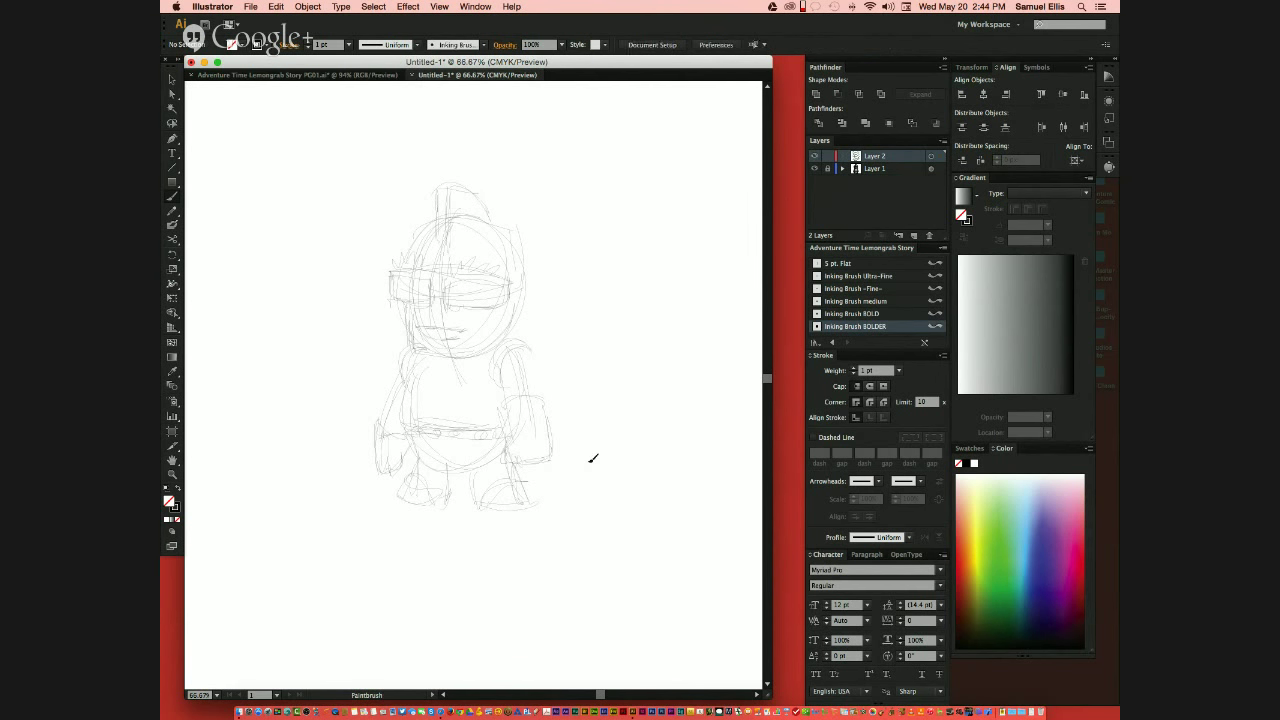
Step: Ink the outer frame of the character's glasses with Inking Brush BOLD, including both lens rims, the bridge and the top bars
key(super+equal)
key(super+equal)
key(super+equal)
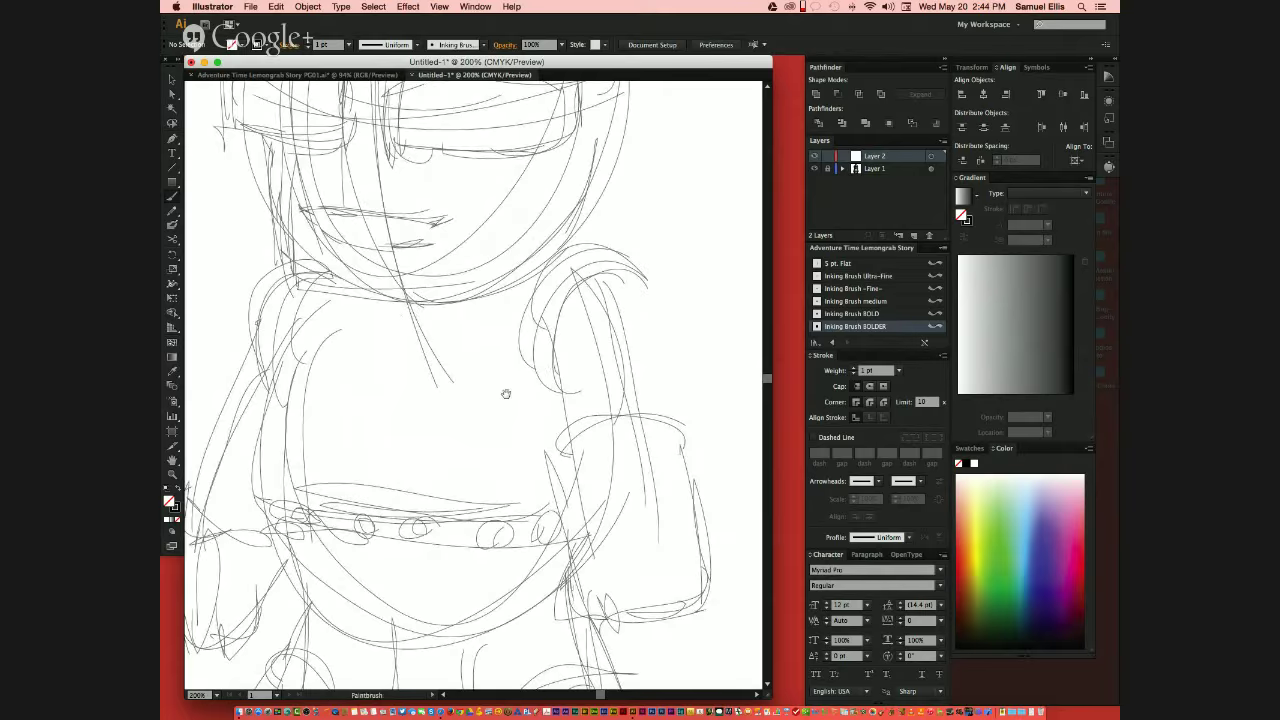
drag(593, 458, 640, 660)
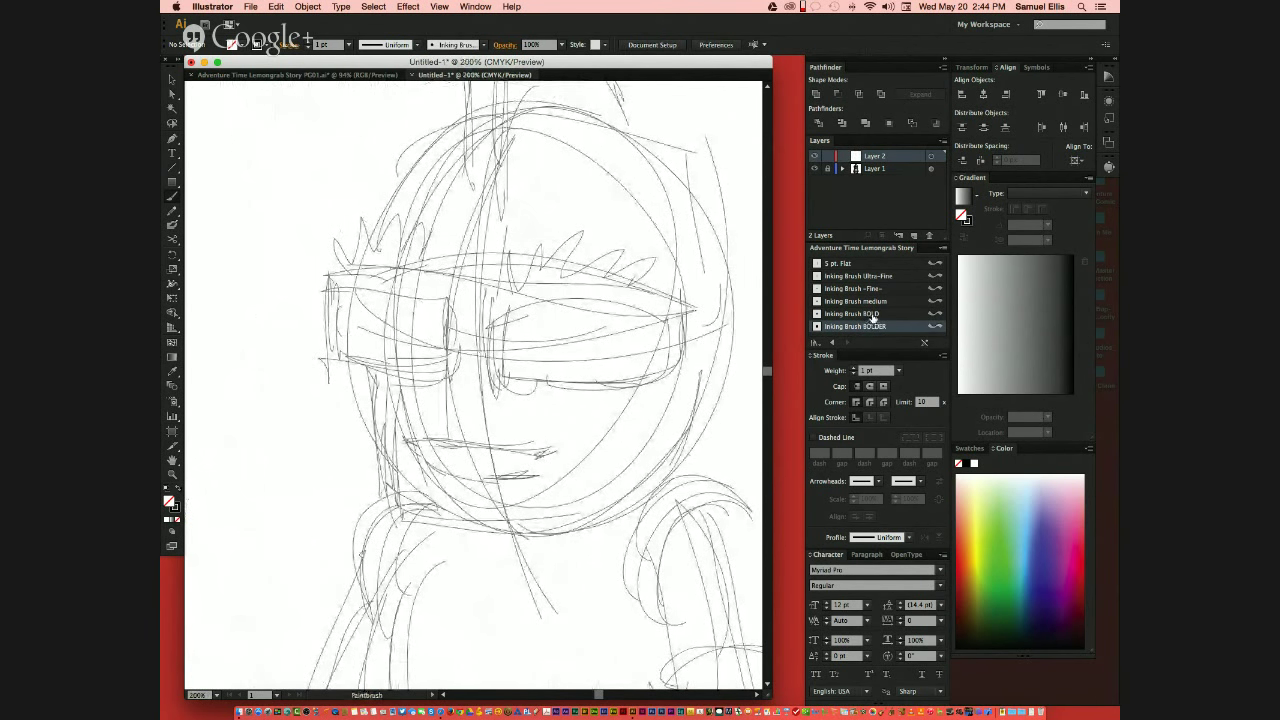
click(873, 314)
mouse_move(492, 289)
mouse_down()
mouse_move(505, 382)
mouse_move(550, 385)
mouse_move(643, 379)
mouse_move(671, 352)
mouse_move(675, 283)
mouse_up()
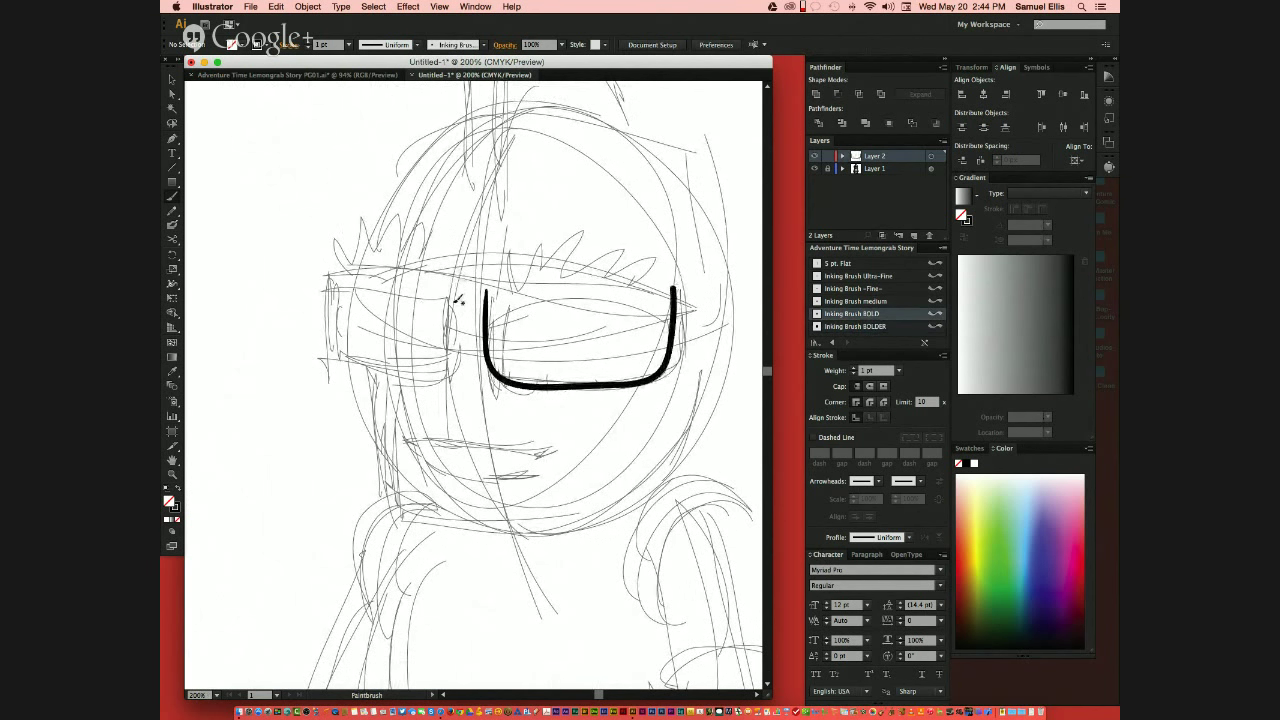
mouse_move(450, 292)
mouse_down()
mouse_move(437, 375)
mouse_move(387, 377)
mouse_move(332, 360)
mouse_move(317, 298)
mouse_move(328, 274)
mouse_up()
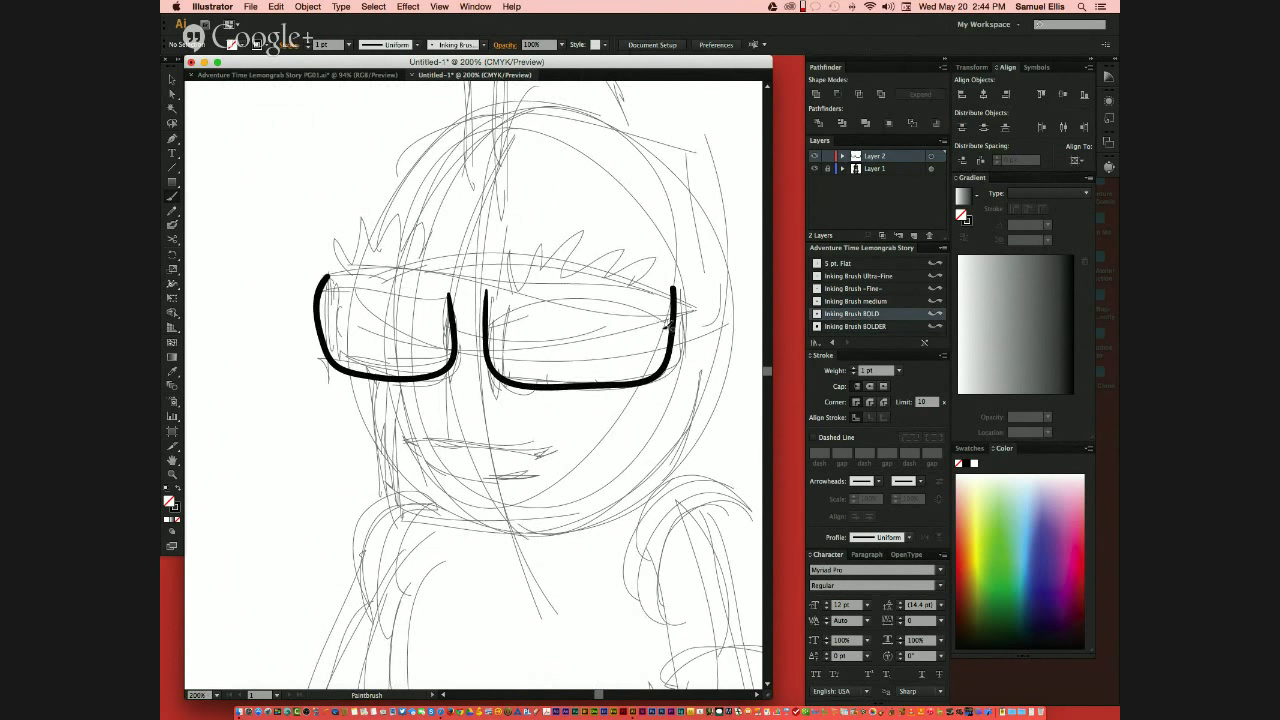
mouse_move(453, 296)
mouse_down()
mouse_move(485, 294)
mouse_move(472, 279)
mouse_move(489, 289)
mouse_up()
drag(327, 264, 457, 283)
mouse_move(675, 288)
mouse_down()
mouse_move(692, 273)
mouse_move(486, 283)
mouse_up()
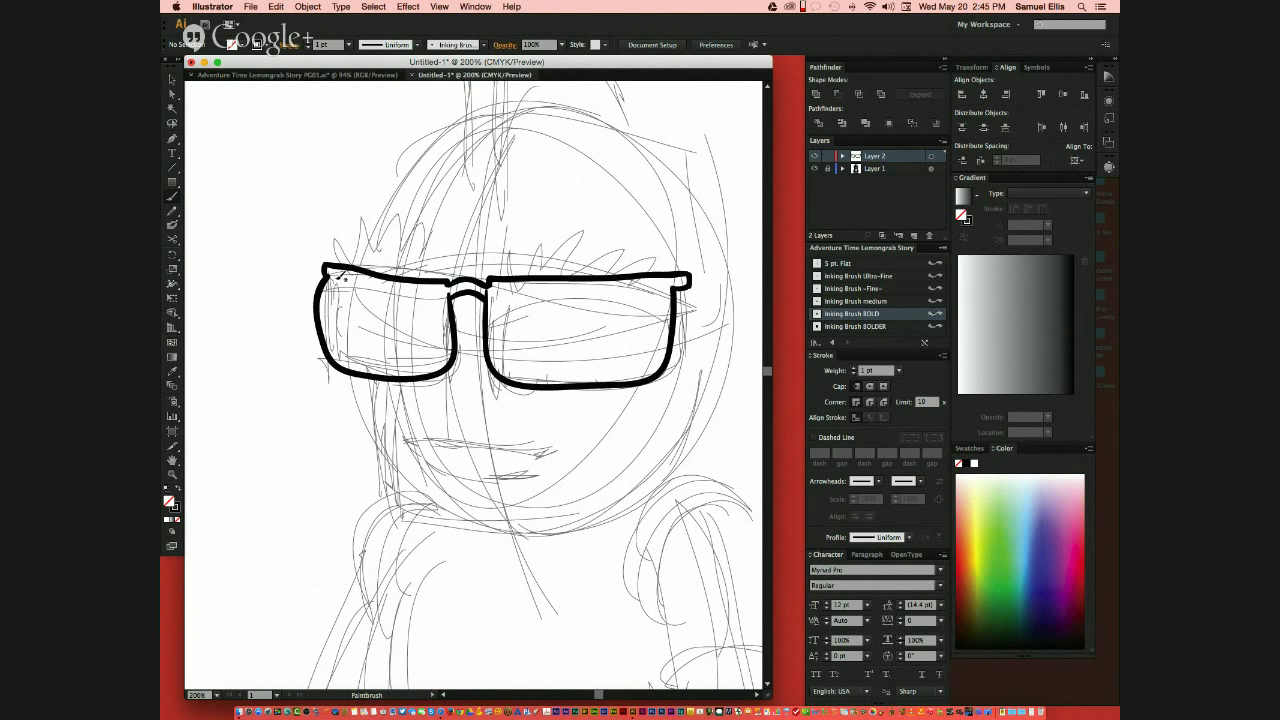
Step: Ink the inner outlines of both lenses with Inking Brush medium
click(873, 302)
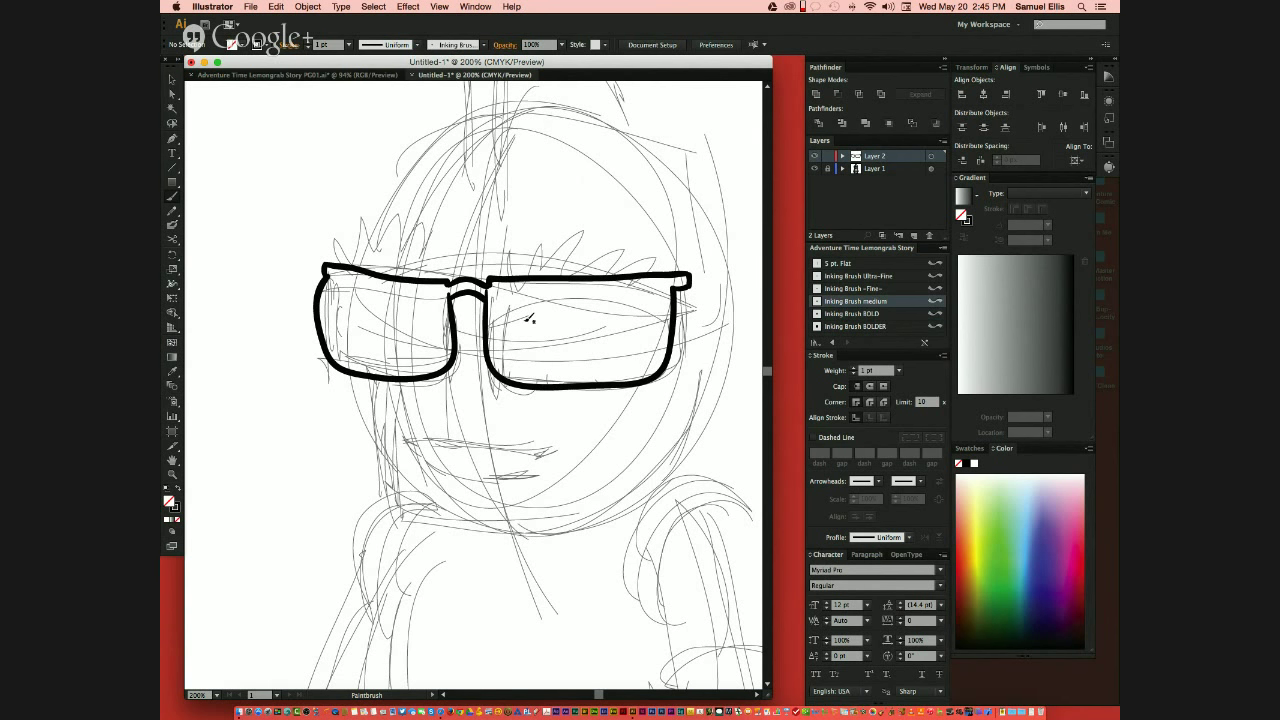
mouse_move(497, 303)
mouse_down()
mouse_move(502, 358)
mouse_move(530, 372)
mouse_move(662, 360)
mouse_move(662, 283)
mouse_move(518, 283)
mouse_move(498, 304)
mouse_up()
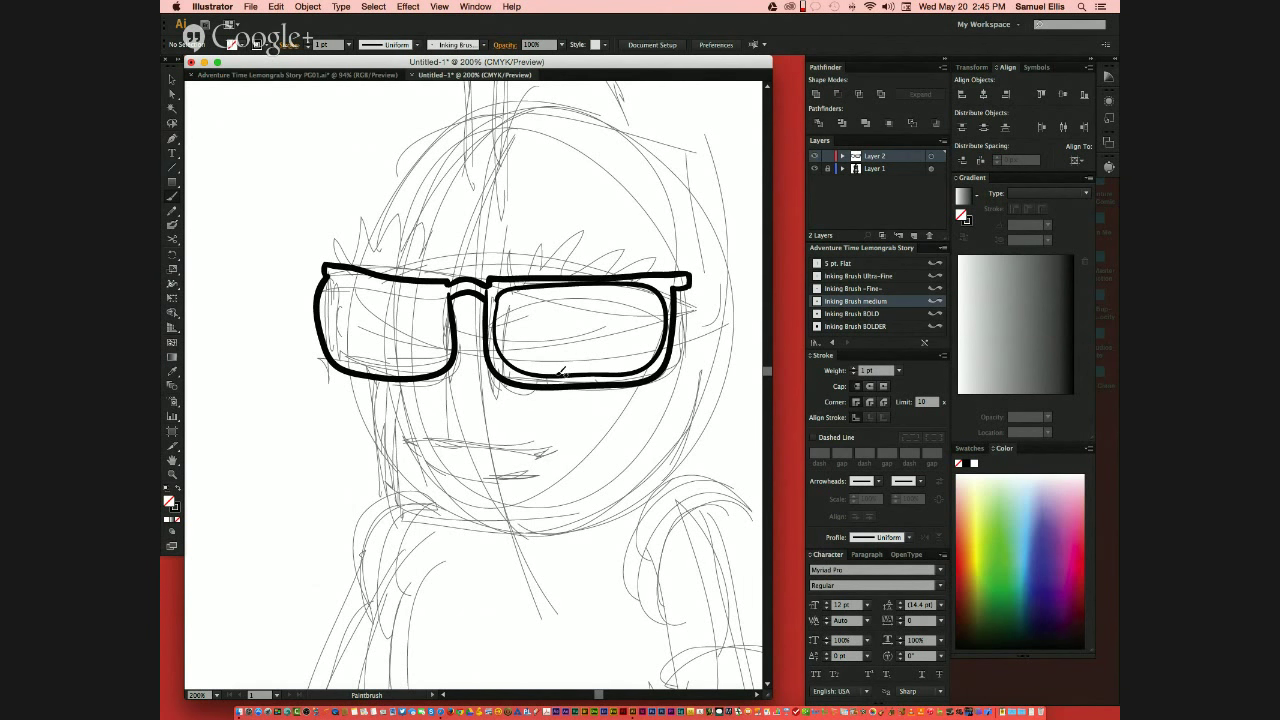
mouse_move(333, 287)
mouse_down()
mouse_move(338, 343)
mouse_move(358, 358)
mouse_move(434, 349)
mouse_move(446, 298)
mouse_move(340, 270)
mouse_up()
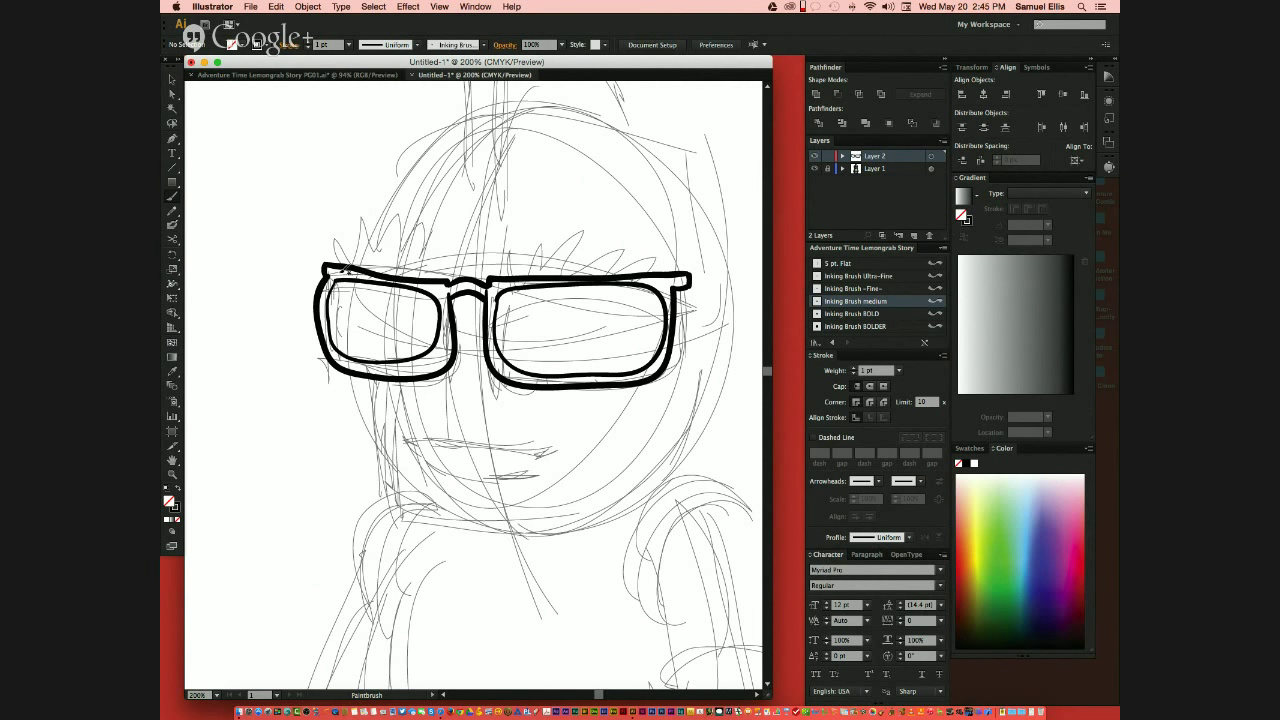
Step: Adjust the anchor points on the inner side of the left lens's inner outline with Direct Selection
key(a)
click(440, 364)
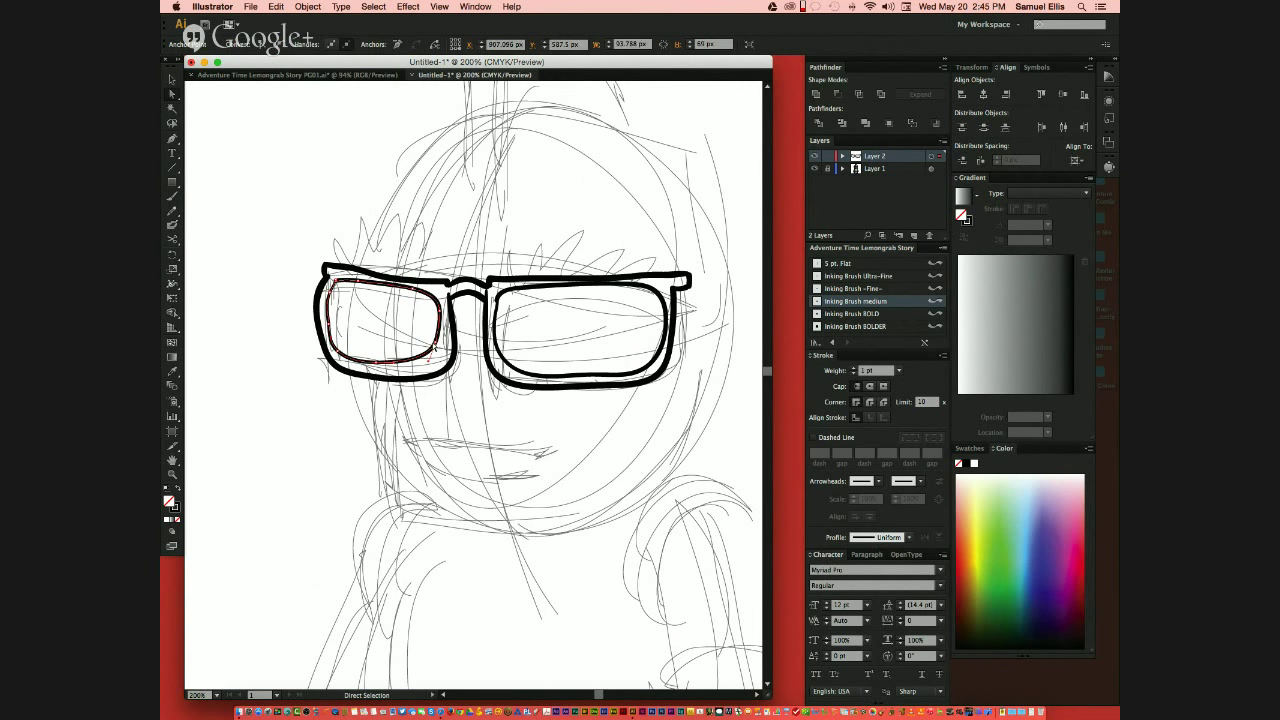
drag(450, 366, 440, 300)
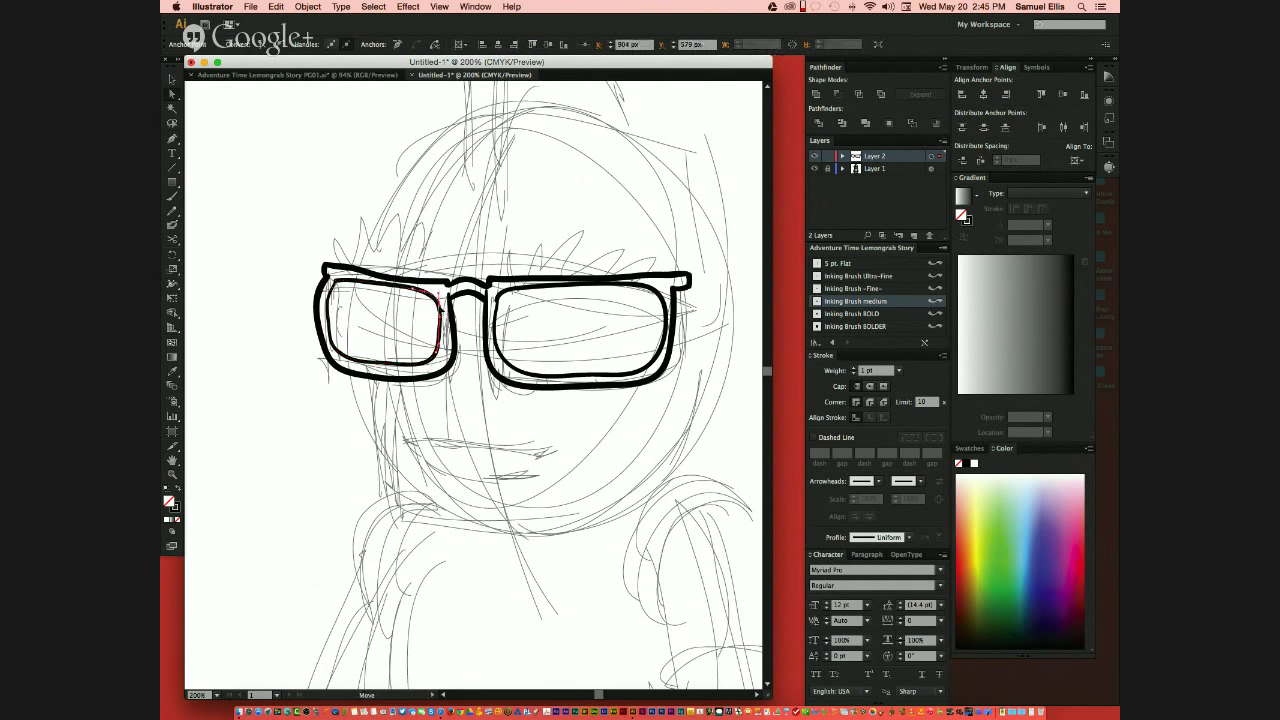
alt+click(440, 300)
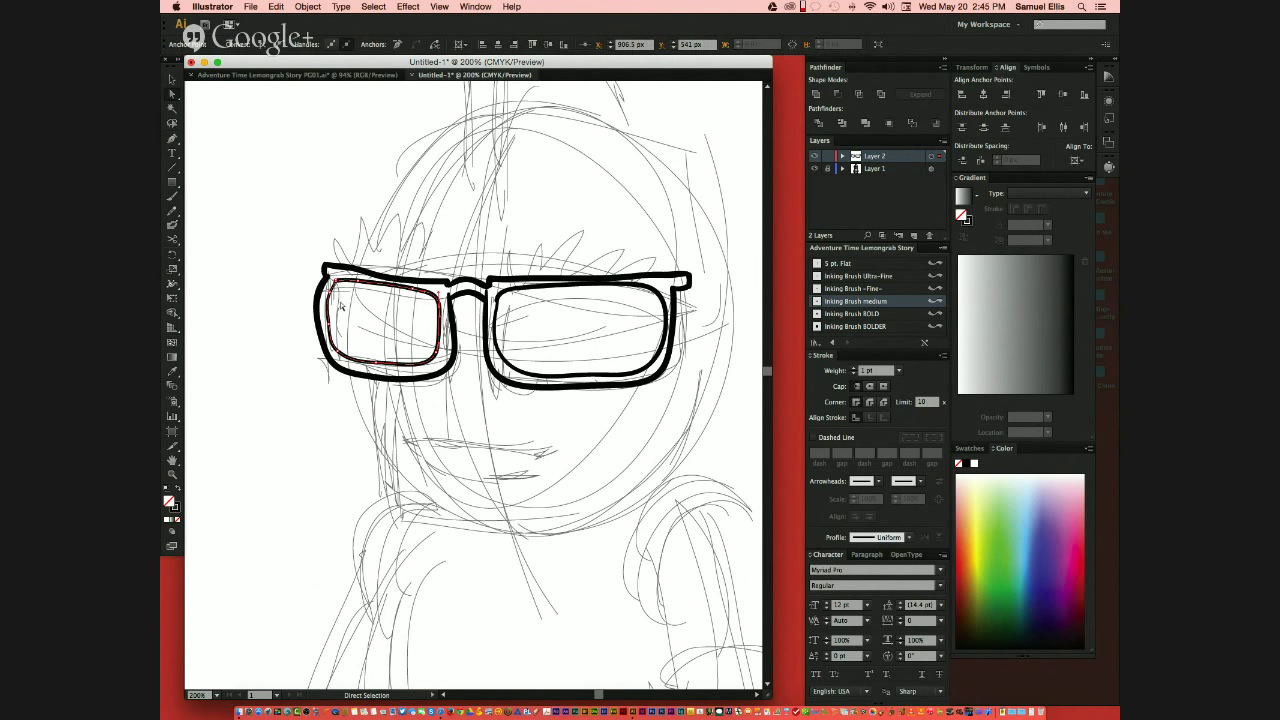
Step: Try to redraw the left lens's inner outline with the Pencil tool, then undo that stroke
key(n)
mouse_move(440, 300)
mouse_down()
mouse_move(365, 280)
mouse_move(345, 352)
mouse_up()
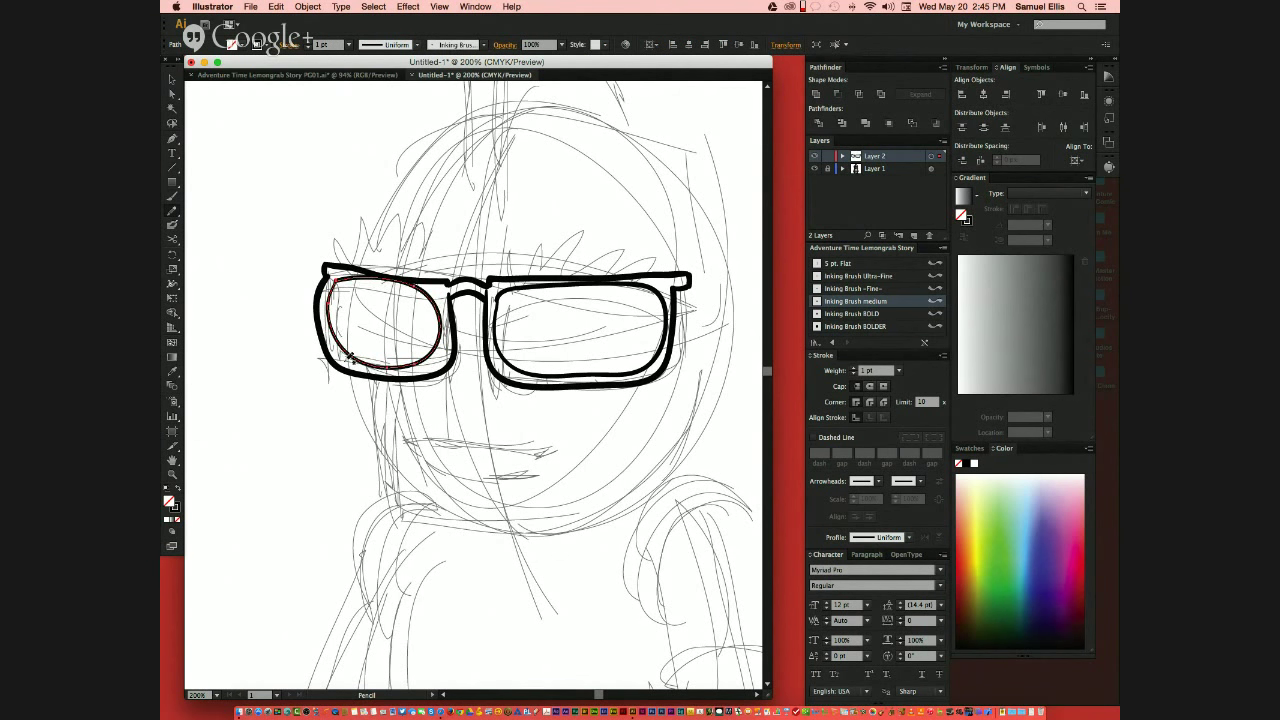
key(super+z)
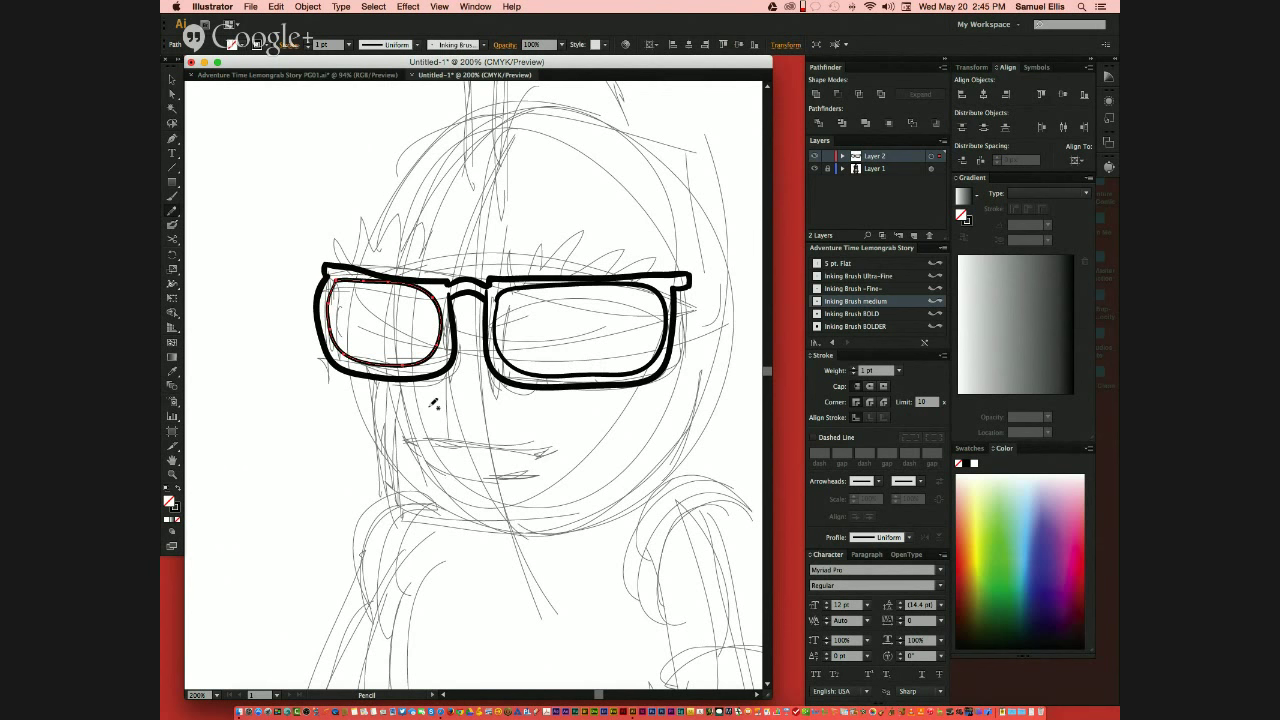
Step: Ink the mouth, the jaw outline and the ear with the Paintbrush using Inking Brush medium
key(b)
mouse_move(428, 438)
mouse_down()
mouse_move(540, 447)
mouse_move(587, 420)
mouse_move(582, 435)
mouse_up()
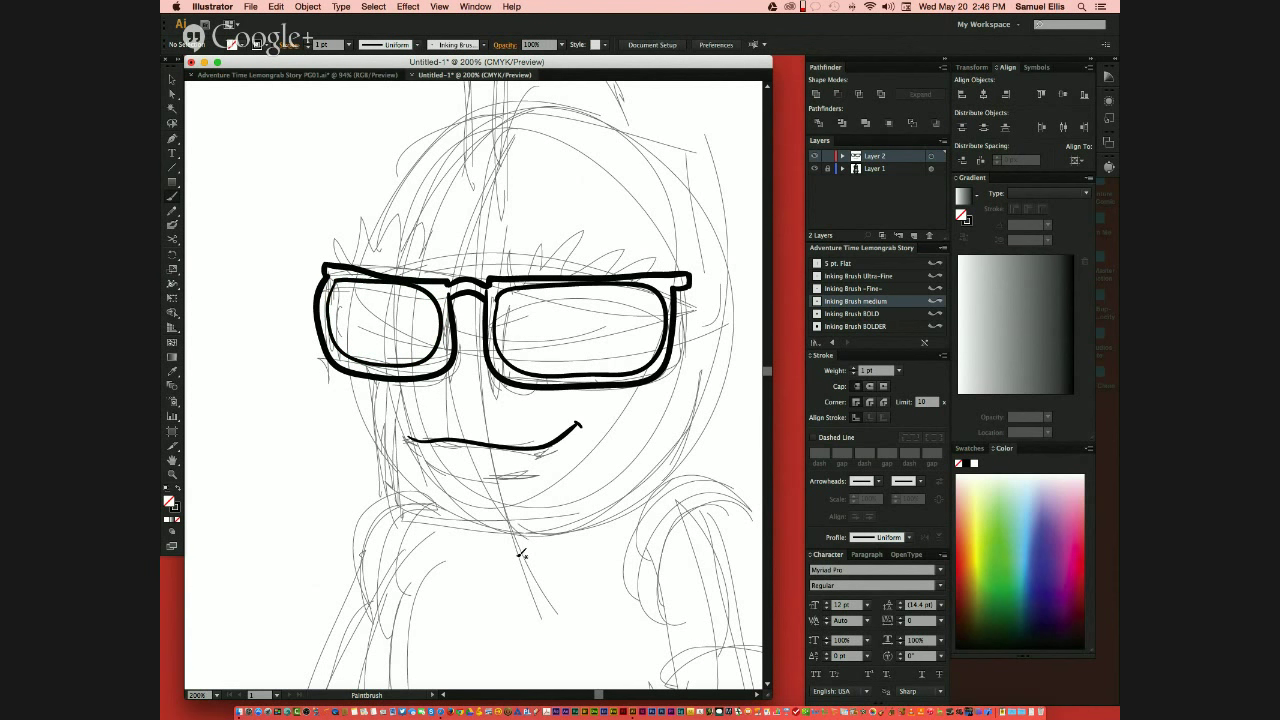
mouse_move(365, 378)
mouse_down()
mouse_move(389, 511)
mouse_move(519, 510)
mouse_move(643, 481)
mouse_move(674, 454)
mouse_move(697, 377)
mouse_move(637, 426)
mouse_move(640, 356)
mouse_move(655, 353)
mouse_move(640, 458)
mouse_up()
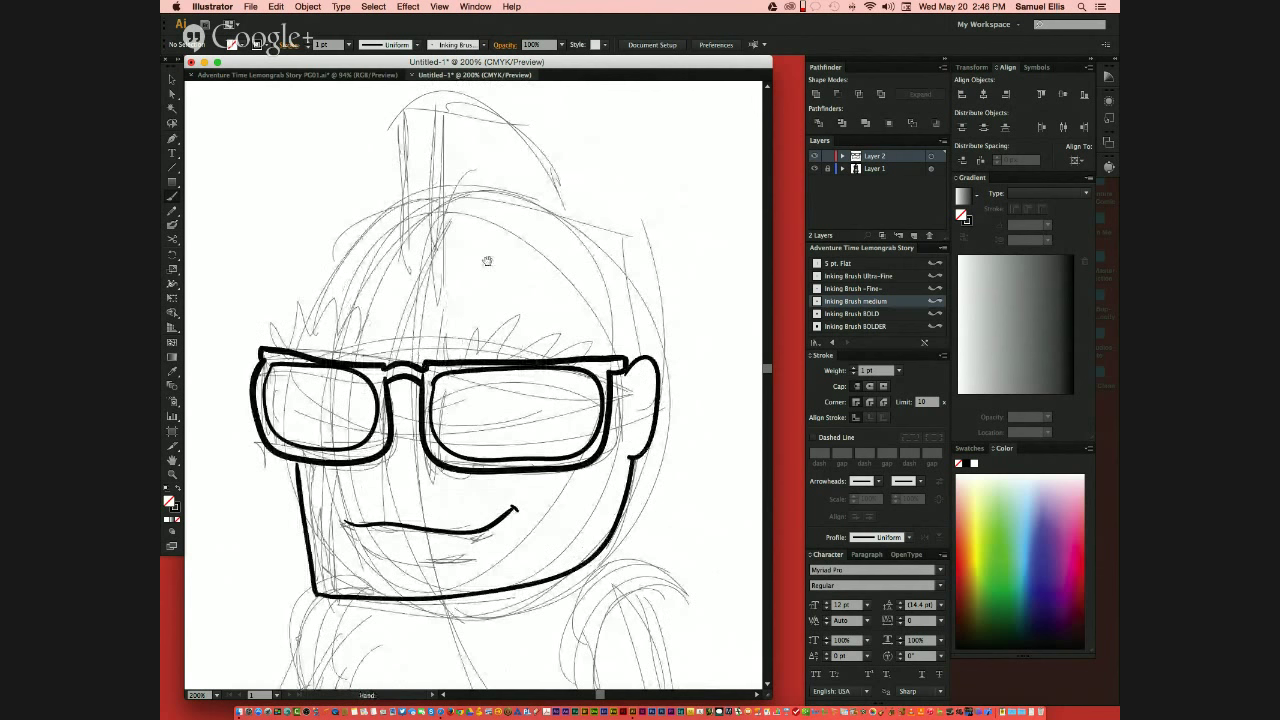
Step: Ink the two spiky eyebrows above the glasses as zigzag strokes with Inking Brush medium
drag(487, 260, 483, 358)
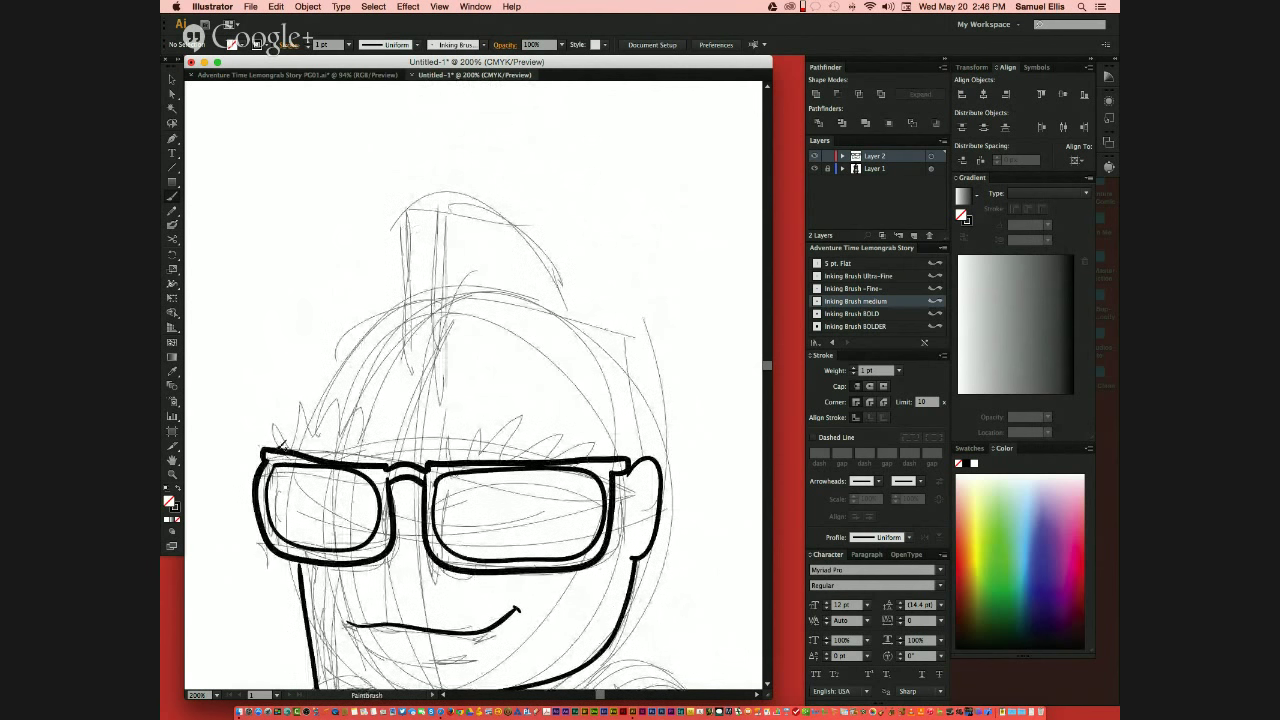
mouse_move(283, 444)
mouse_down()
mouse_move(268, 426)
mouse_move(300, 440)
mouse_move(303, 406)
mouse_move(322, 444)
mouse_move(333, 400)
mouse_move(342, 444)
mouse_move(358, 407)
mouse_move(356, 436)
mouse_move(362, 418)
mouse_move(383, 426)
mouse_move(368, 450)
mouse_move(385, 435)
mouse_move(387, 456)
mouse_up()
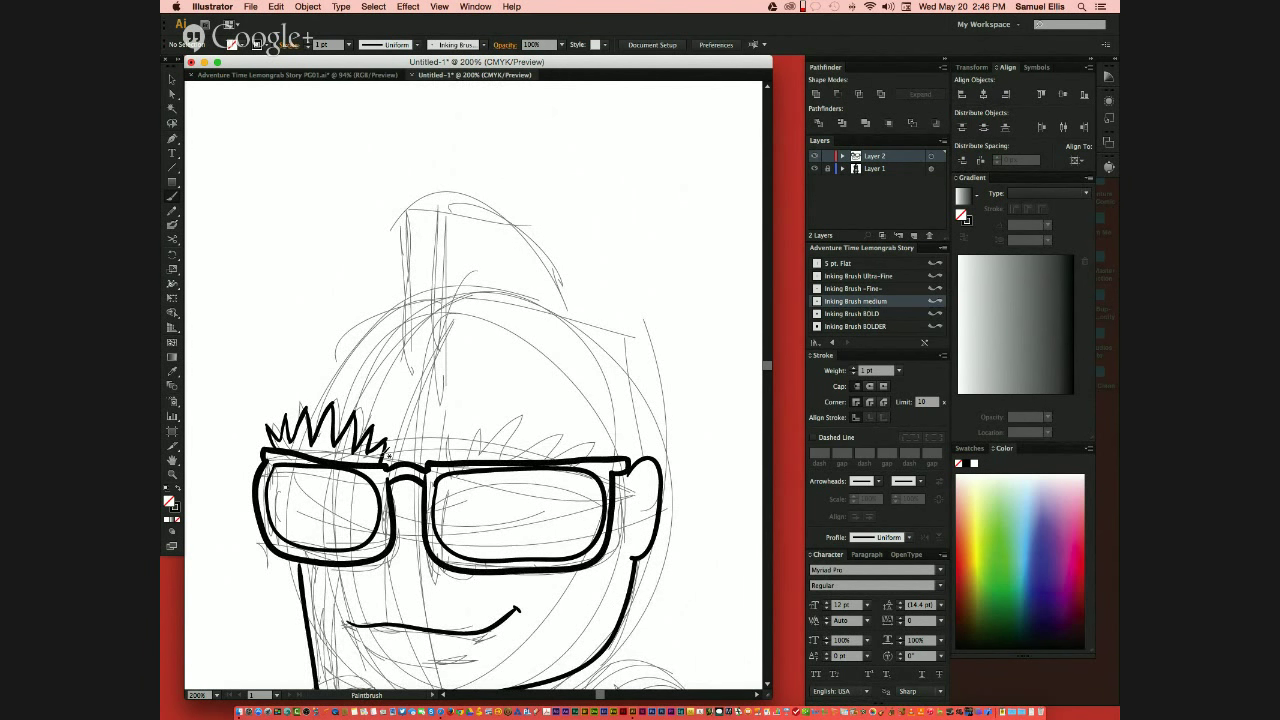
mouse_move(431, 440)
mouse_down()
mouse_move(445, 461)
mouse_move(437, 440)
mouse_move(450, 452)
mouse_up()
mouse_move(452, 443)
mouse_down()
mouse_move(452, 420)
mouse_move(473, 441)
mouse_move(480, 399)
mouse_move(490, 434)
mouse_move(507, 397)
mouse_move(515, 433)
mouse_move(538, 398)
mouse_move(541, 432)
mouse_move(566, 400)
mouse_move(568, 440)
mouse_move(592, 414)
mouse_move(610, 428)
mouse_move(612, 446)
mouse_move(586, 448)
mouse_up()
mouse_move(536, 513)
mouse_down()
mouse_move(543, 443)
mouse_move(558, 528)
mouse_up()
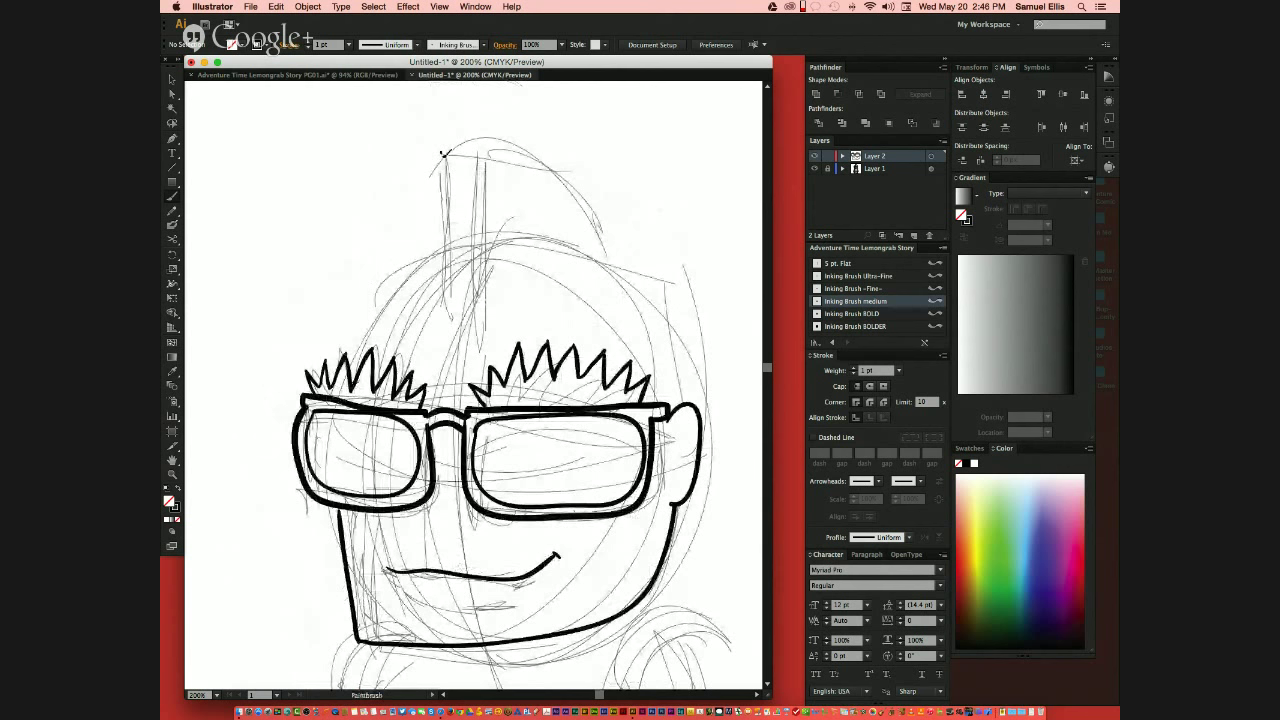
Step: Ink the head crest, with its narrow upright front and curved back edge, and both sides of the head's dome
mouse_move(444, 153)
mouse_down()
mouse_move(450, 315)
mouse_move(479, 170)
mouse_move(473, 320)
mouse_up()
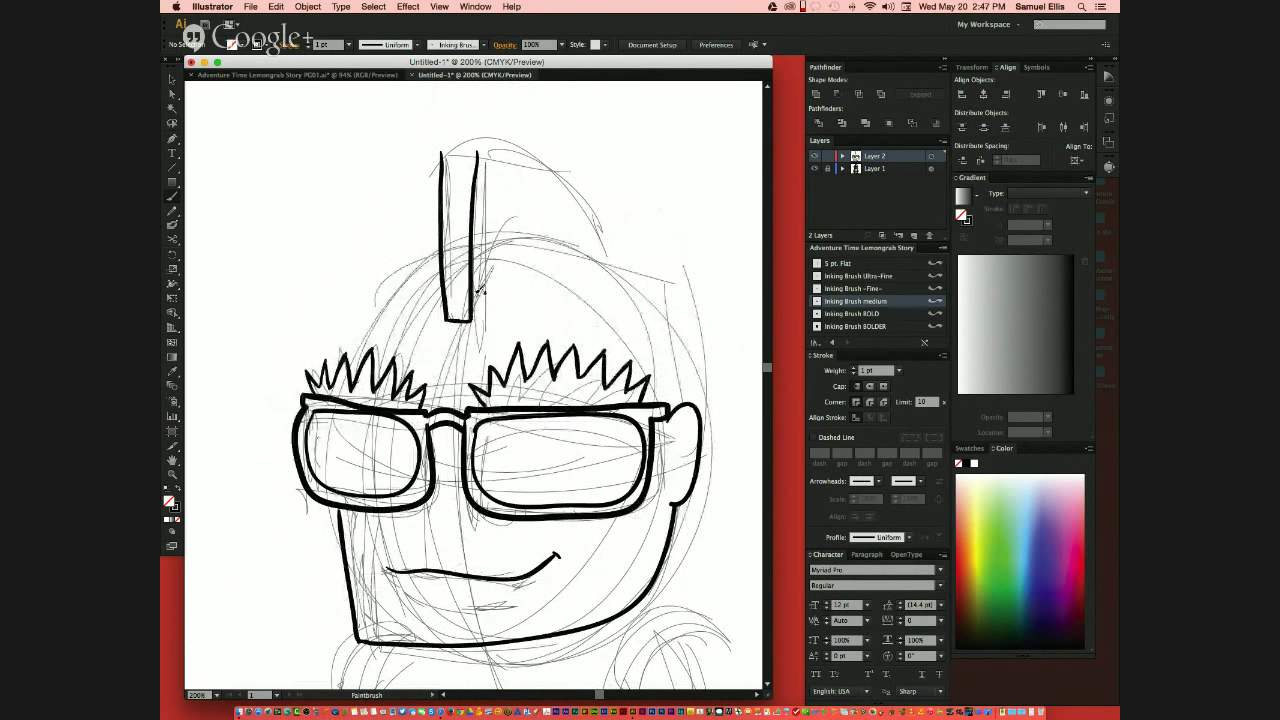
mouse_move(440, 256)
mouse_down()
mouse_move(372, 300)
mouse_move(336, 378)
mouse_up()
scroll(340, 366, right, 5)
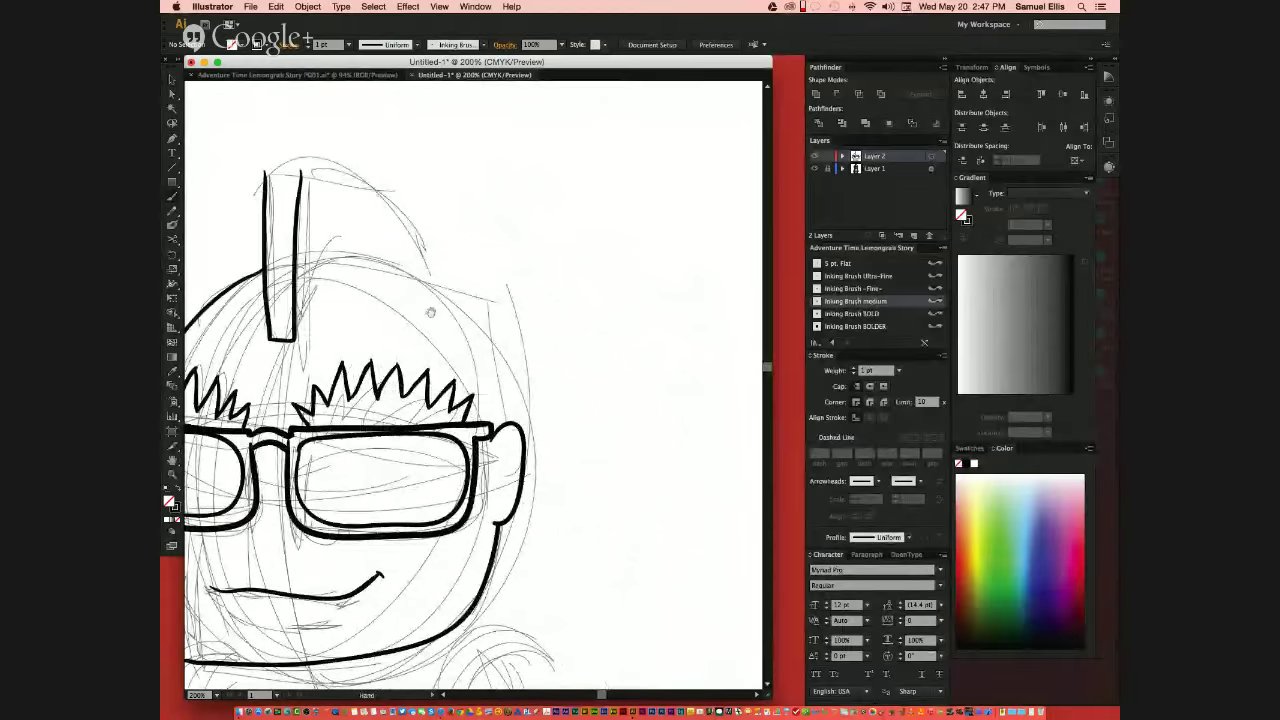
drag(268, 170, 302, 168)
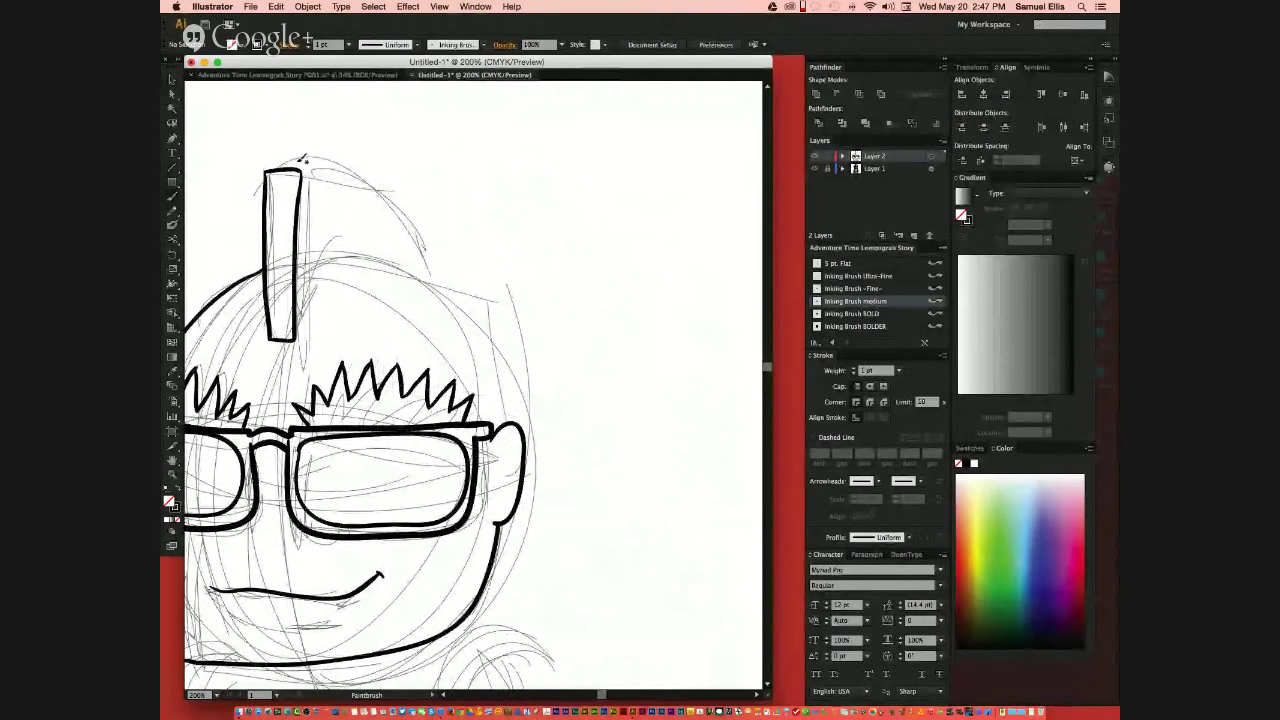
mouse_move(298, 334)
mouse_down()
mouse_move(339, 275)
mouse_move(406, 264)
mouse_move(493, 320)
mouse_move(518, 424)
mouse_up()
mouse_move(308, 172)
mouse_down()
mouse_move(508, 246)
mouse_move(556, 318)
mouse_up()
Step: Ink the neck and the layered collar band beneath the chin with Inking Brush medium
key(space)
drag(590, 545, 598, 301)
drag(530, 481, 540, 427)
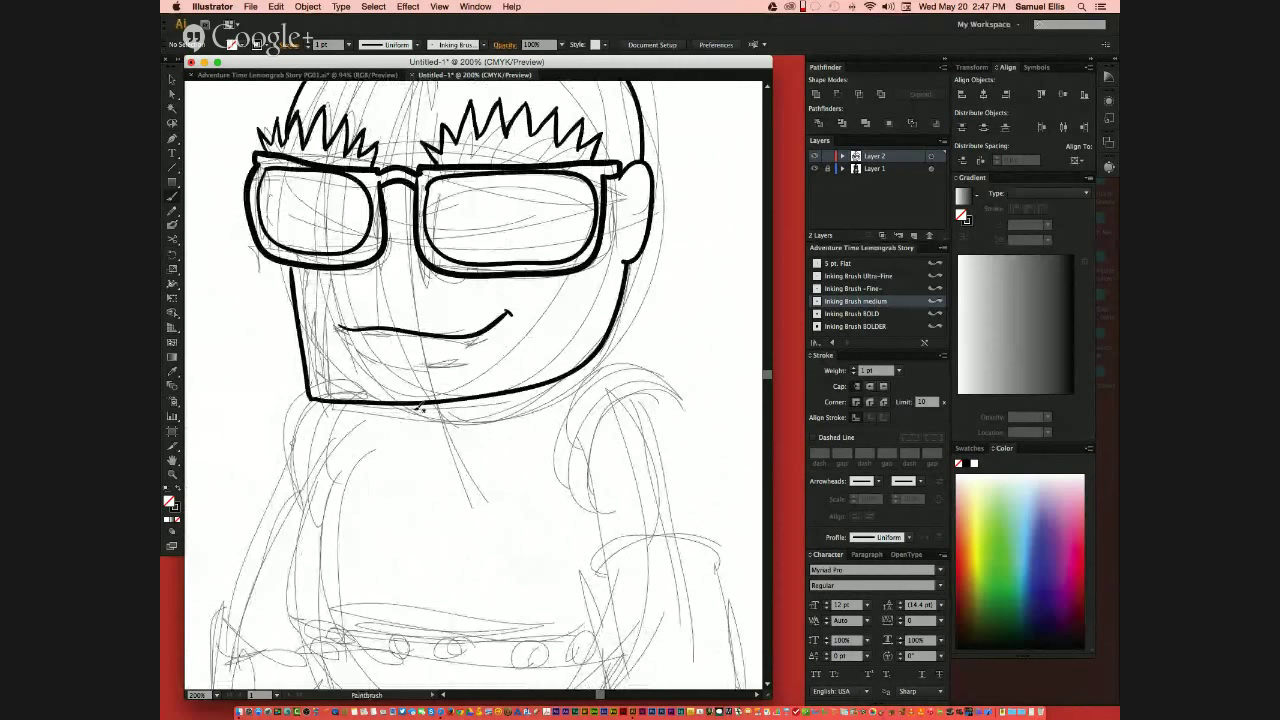
mouse_move(428, 418)
mouse_down()
mouse_move(522, 404)
mouse_move(531, 381)
mouse_up()
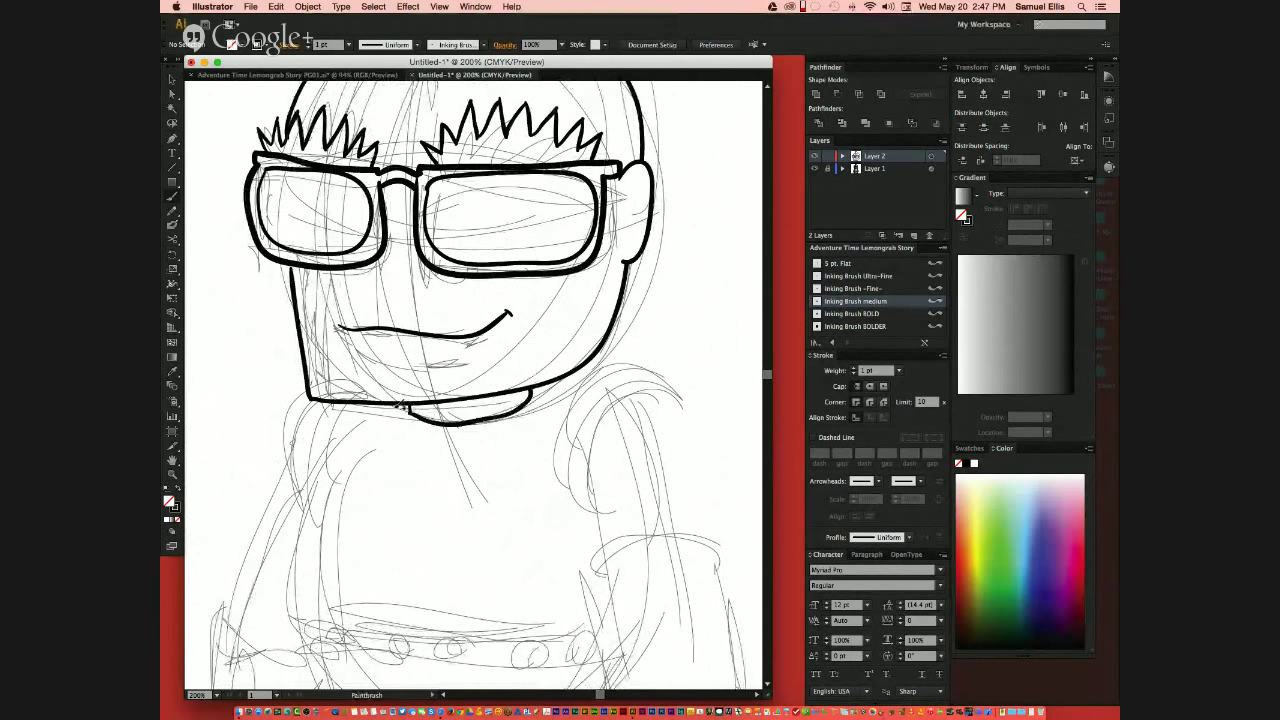
mouse_move(396, 410)
mouse_down()
mouse_move(462, 438)
mouse_move(510, 431)
mouse_move(546, 404)
mouse_move(546, 379)
mouse_up()
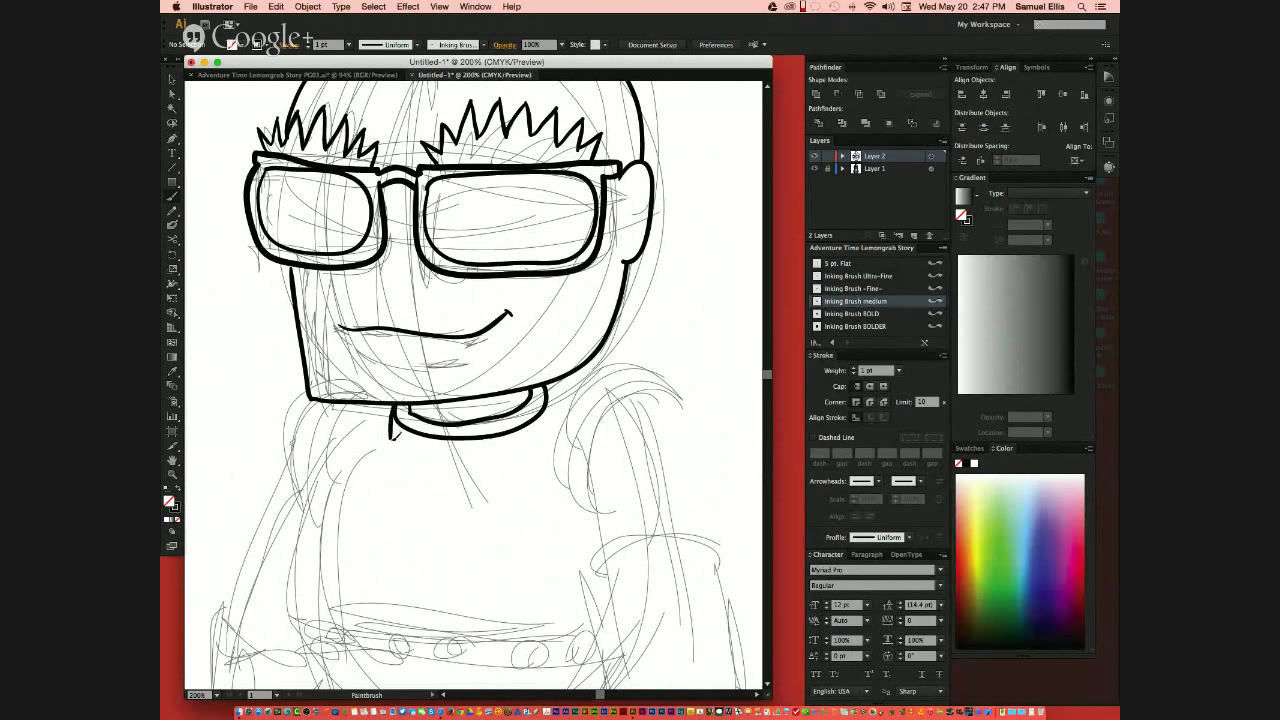
mouse_move(449, 456)
mouse_down()
mouse_move(522, 450)
mouse_move(560, 410)
mouse_move(556, 424)
mouse_up()
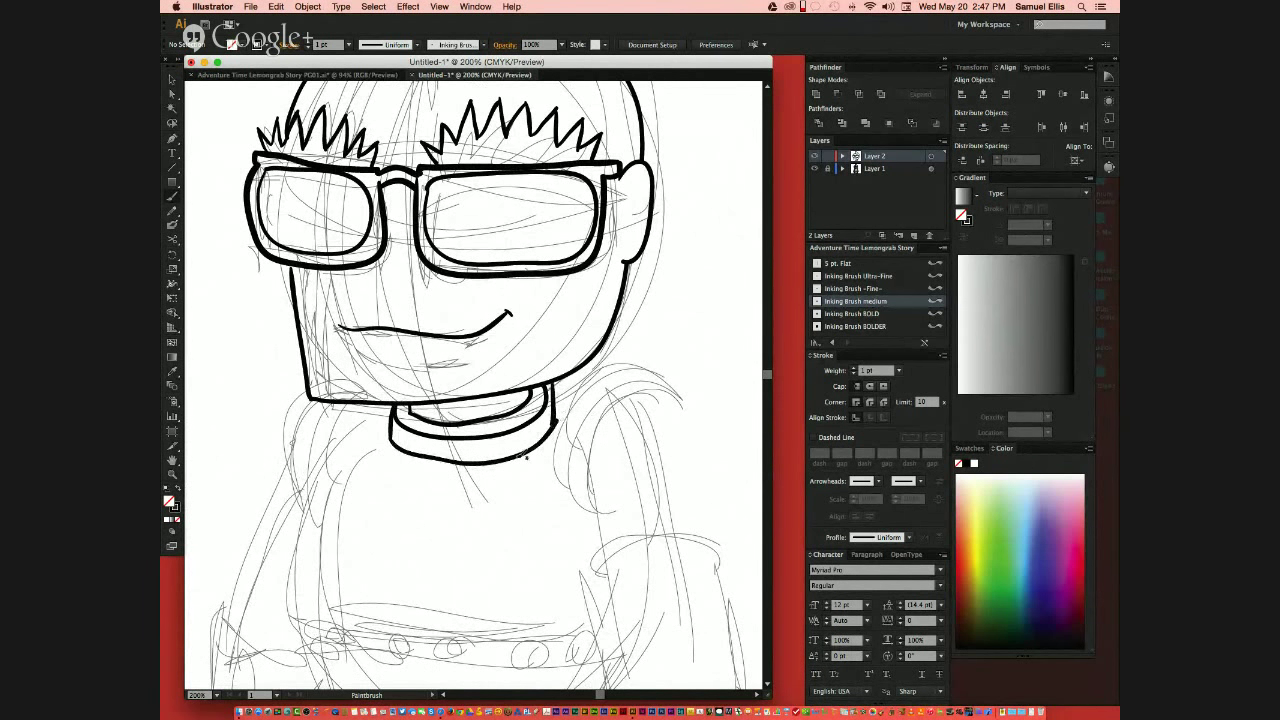
Step: Ink the left side of the torso and the outline of the left shoulder pad
scroll(500, 420, down, 5)
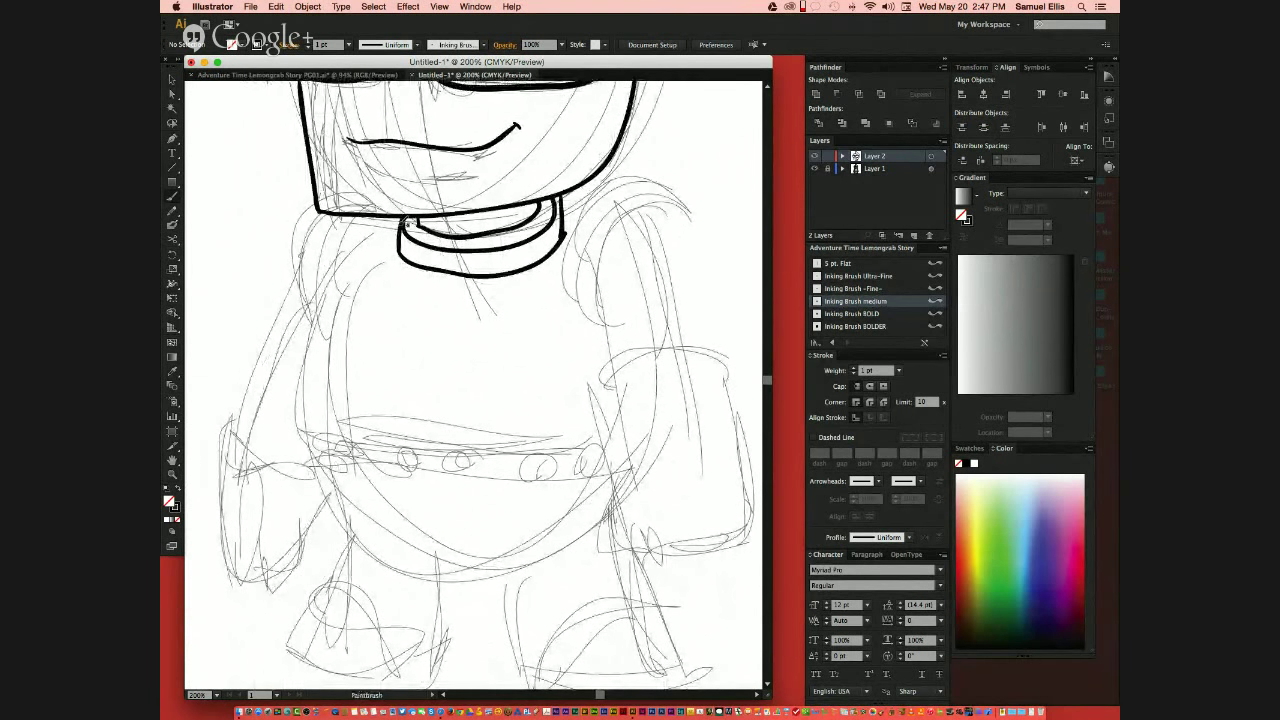
mouse_move(402, 222)
mouse_down()
mouse_move(336, 294)
mouse_move(314, 364)
mouse_move(318, 412)
mouse_up()
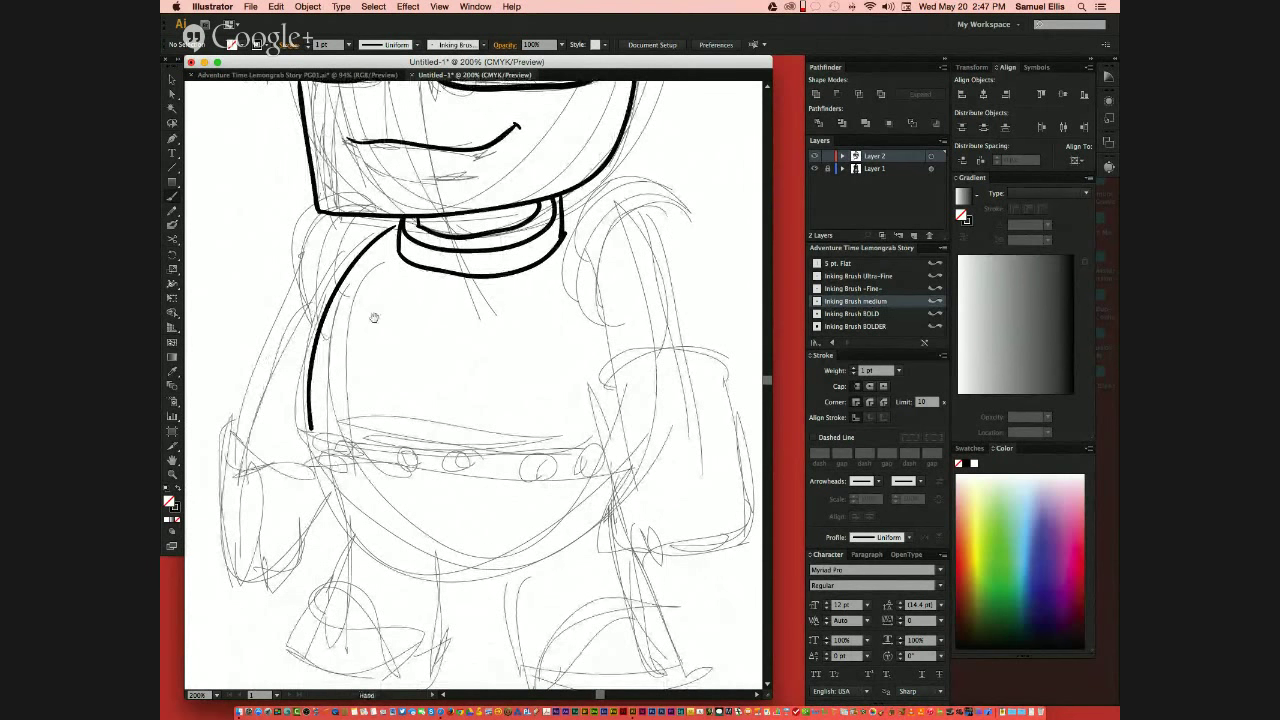
scroll(390, 385, up, 5)
mouse_move(358, 368)
mouse_down()
mouse_move(356, 312)
mouse_move(373, 288)
mouse_move(326, 341)
mouse_move(340, 406)
mouse_up()
Step: Ink the outer and inner curves of the crescent-shaped right shoulder pad
scroll(333, 402, right, 5)
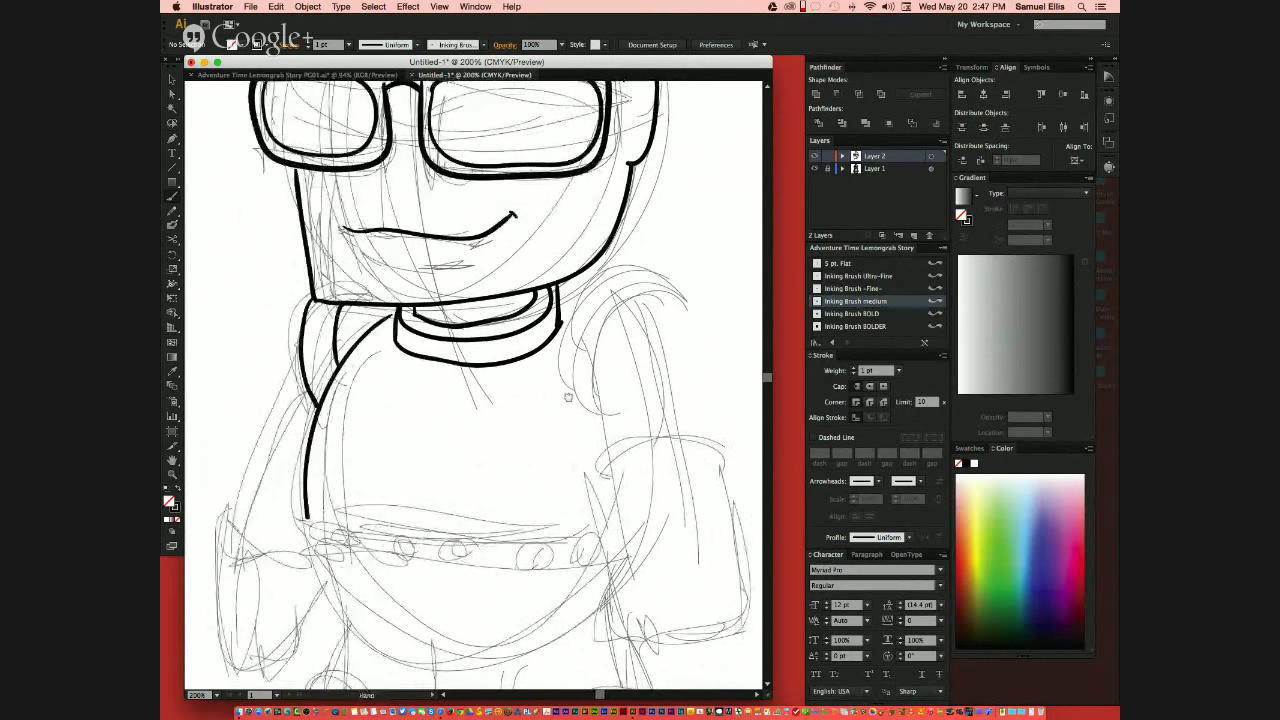
mouse_move(538, 262)
mouse_down()
mouse_move(485, 262)
mouse_move(449, 301)
mouse_move(452, 371)
mouse_move(490, 410)
mouse_up()
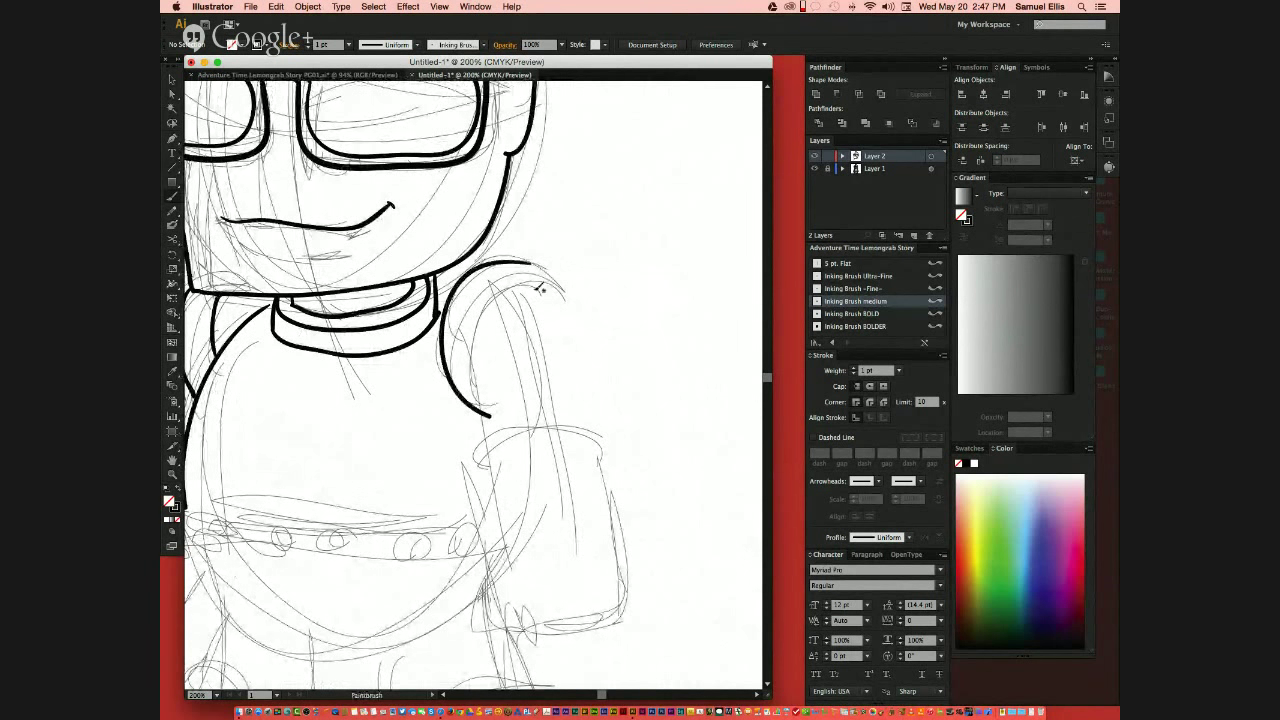
mouse_move(548, 270)
mouse_down()
mouse_move(486, 298)
mouse_move(473, 354)
mouse_move(494, 414)
mouse_up()
drag(431, 388, 551, 405)
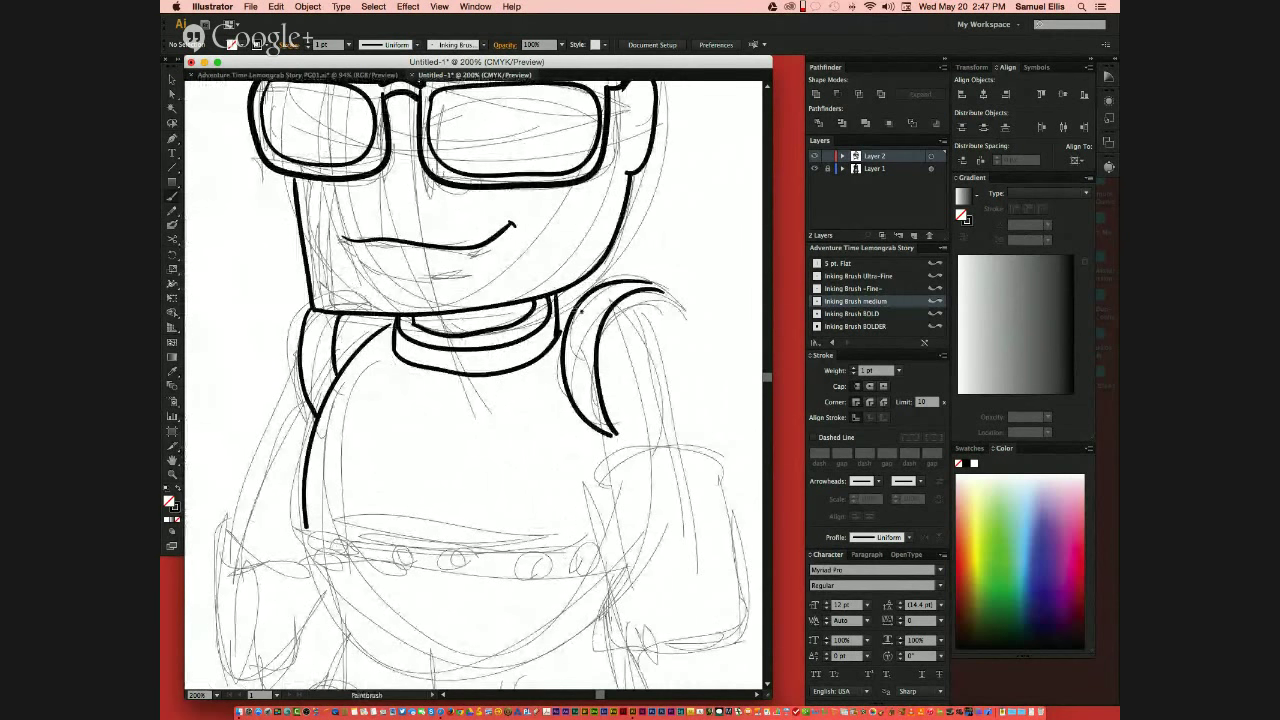
Step: Ink two round rivets on the left shoulder pad's outer edge and cut away the outline crossing them using added anchor points
mouse_move(480, 575)
mouse_down()
mouse_move(470, 475)
mouse_move(430, 459)
mouse_up()
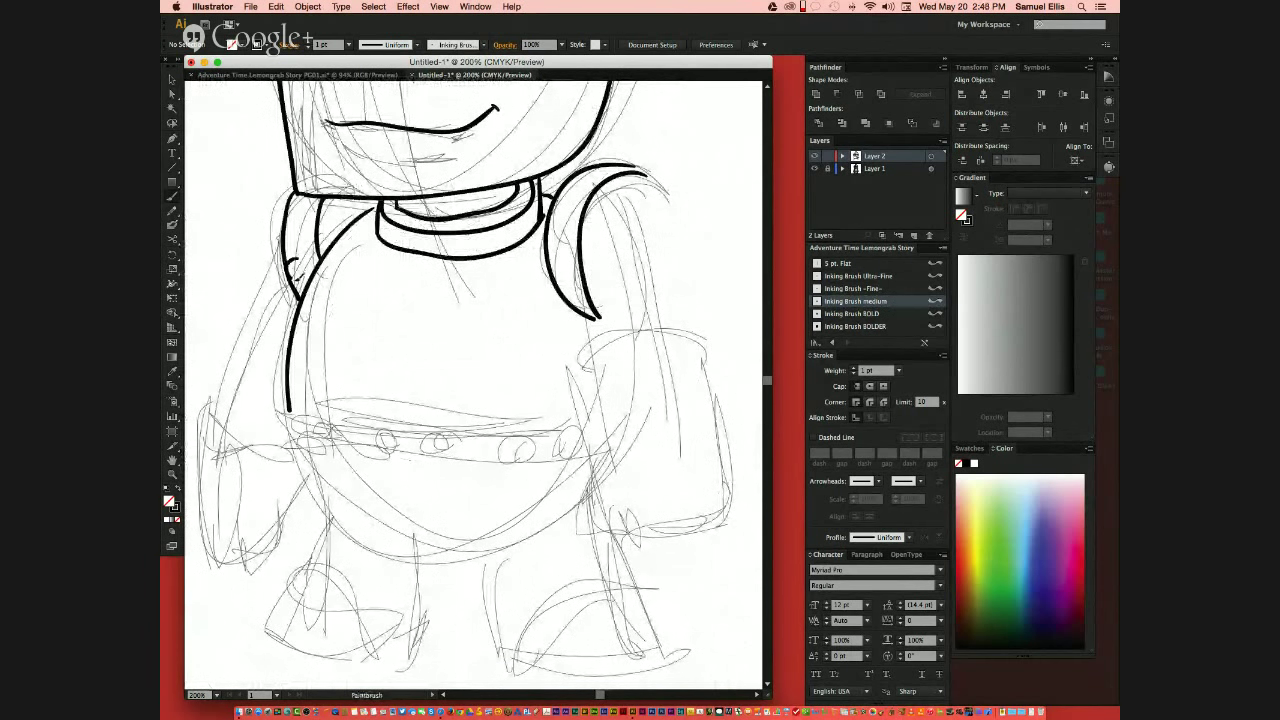
mouse_move(288, 218)
mouse_down()
mouse_move(281, 235)
mouse_move(291, 218)
mouse_up()
key(a)
click(285, 245)
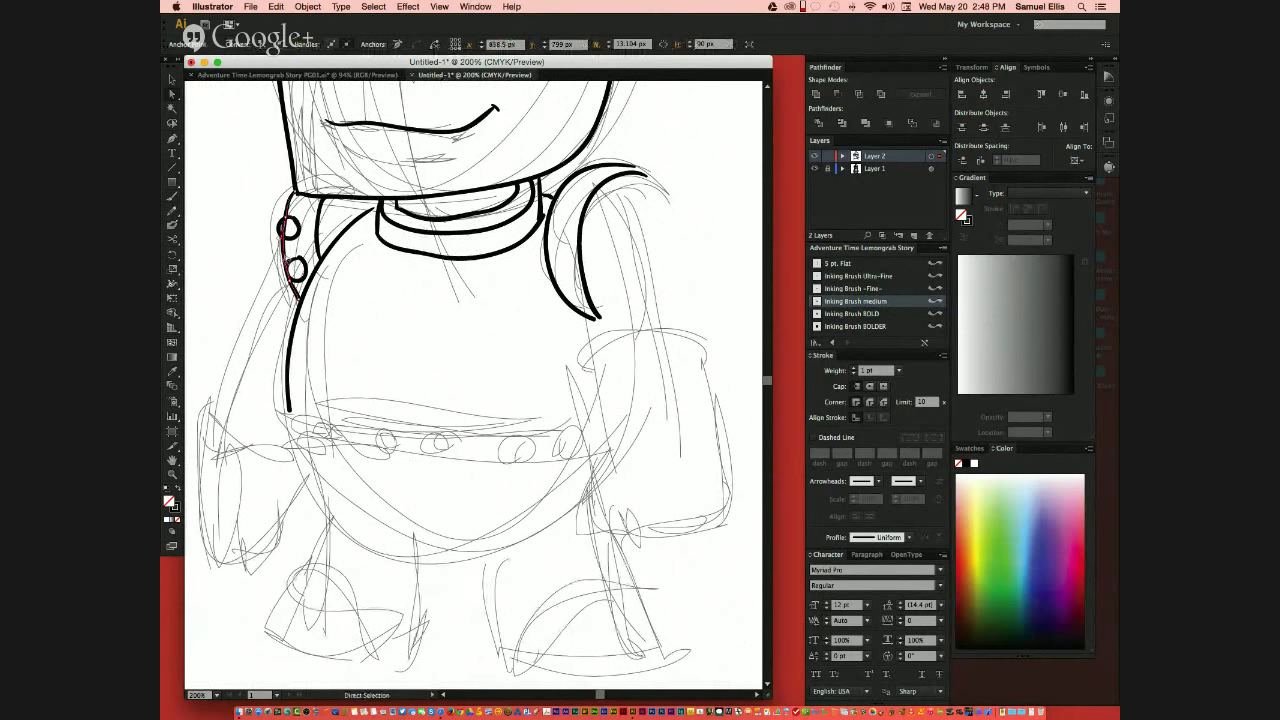
key(plus)
click(296, 262)
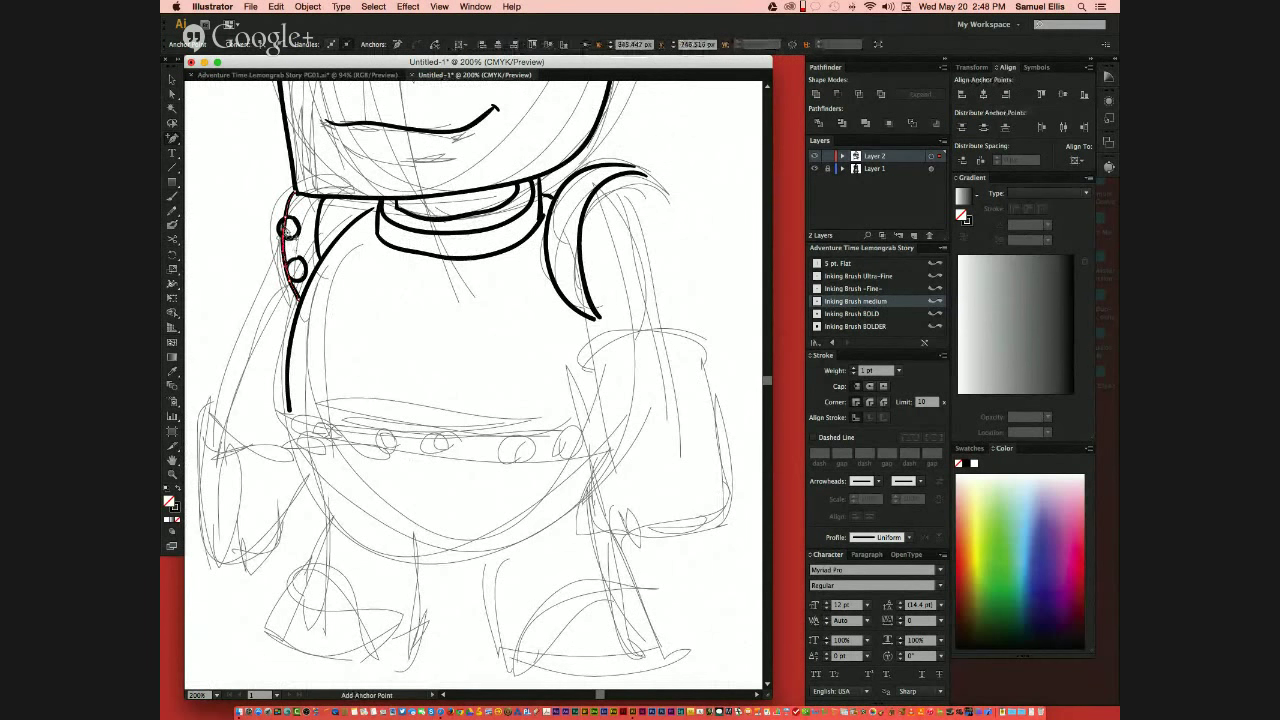
Step: Ink three round rivets along the outer edge of the right shoulder pad with the Paintbrush
drag(542, 278, 442, 408)
drag(358, 465, 508, 440)
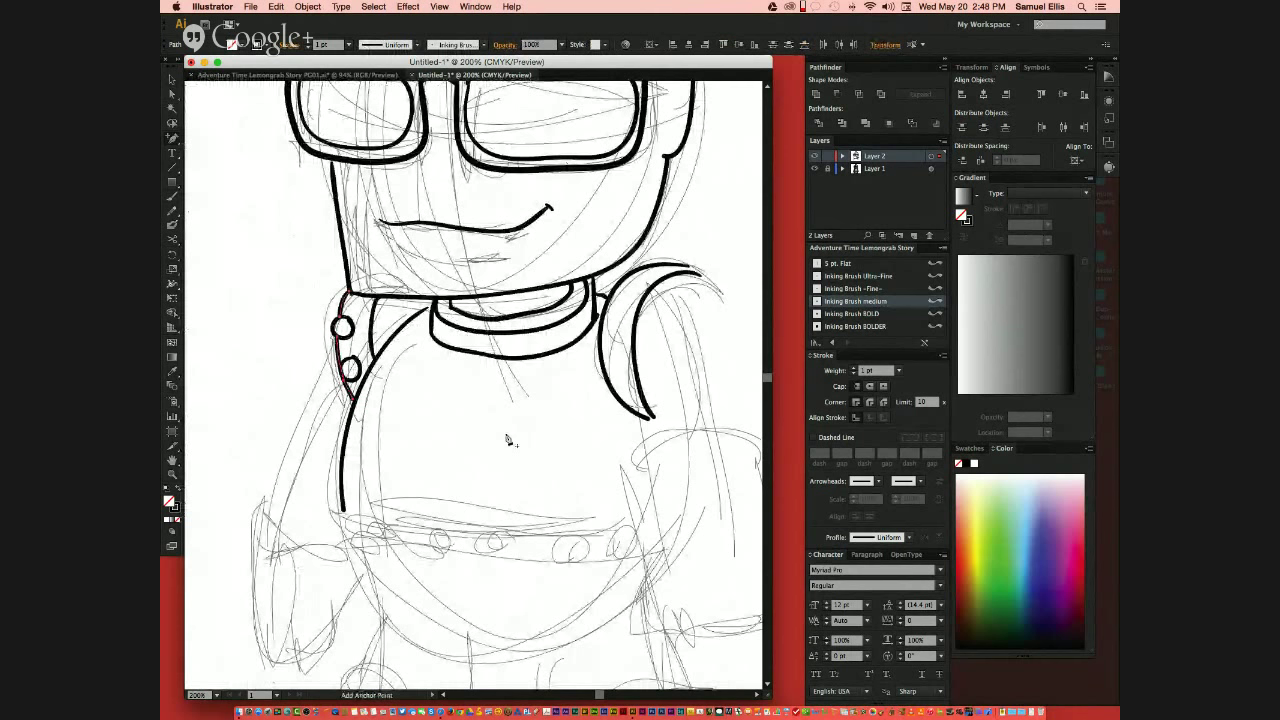
scroll(391, 420, down, 3)
scroll(360, 460, right, 5)
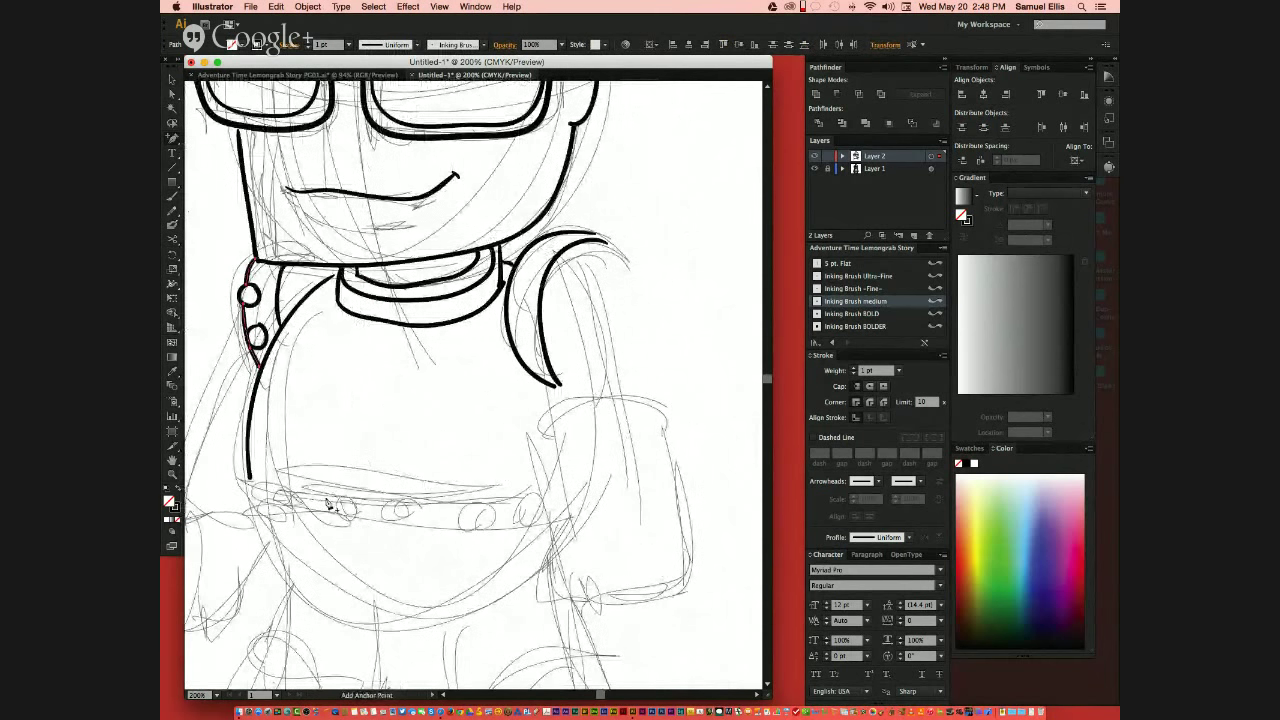
scroll(440, 460, up, 5)
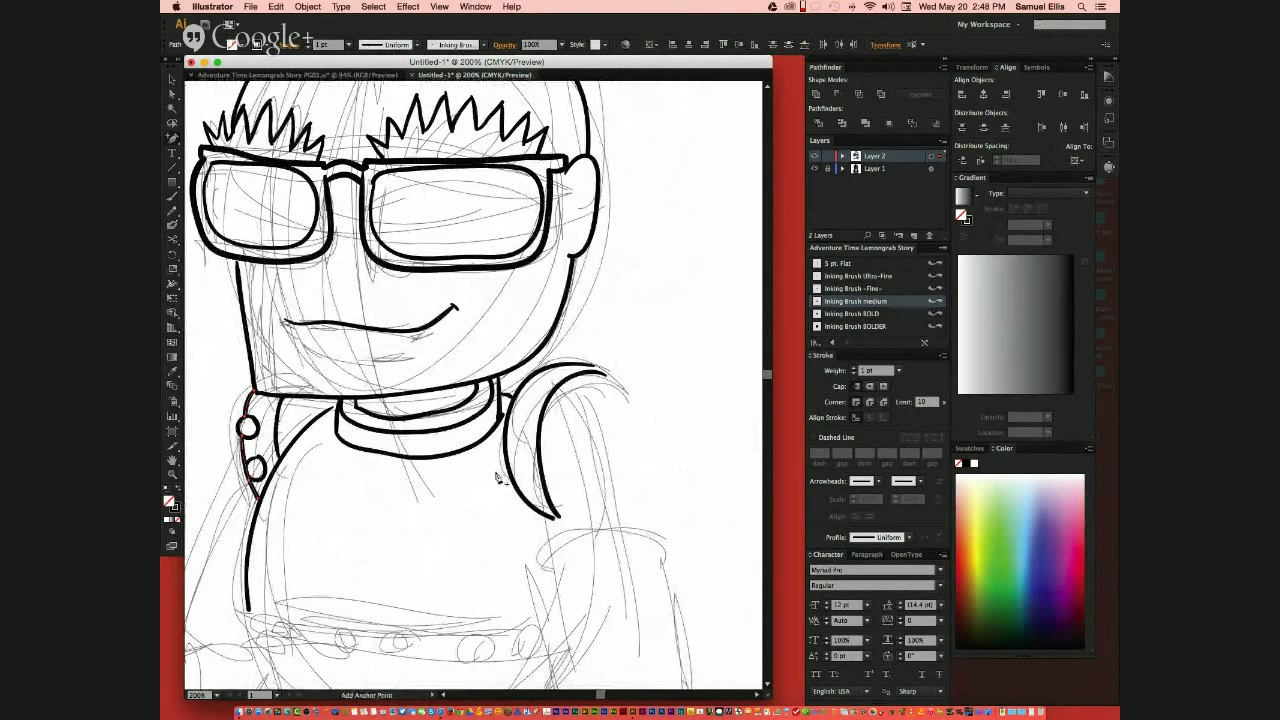
key(b)
mouse_move(528, 446)
mouse_down()
mouse_move(508, 468)
mouse_move(532, 444)
mouse_up()
mouse_move(535, 400)
mouse_down()
mouse_move(508, 422)
mouse_move(551, 368)
mouse_up()
Step: Add anchor points where the right shoulder pad's outline crosses its three rivets and remove the segments inside them
key(a)
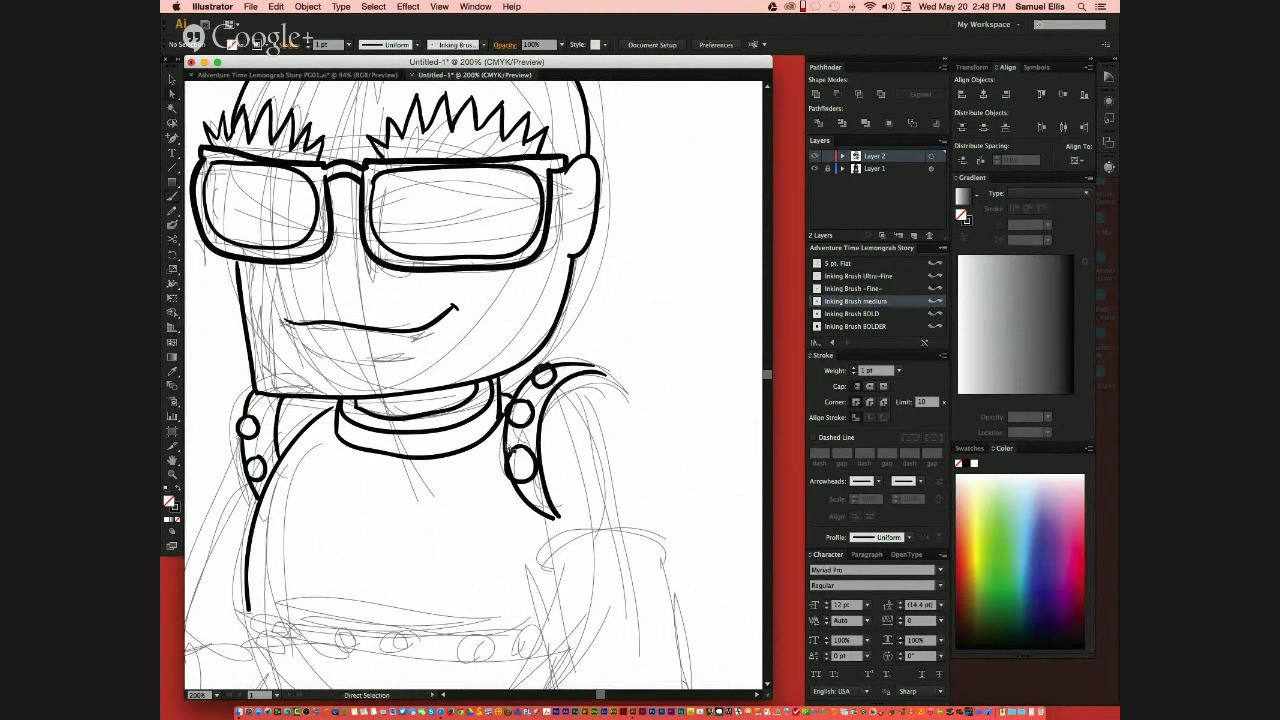
click(512, 452)
key(plus)
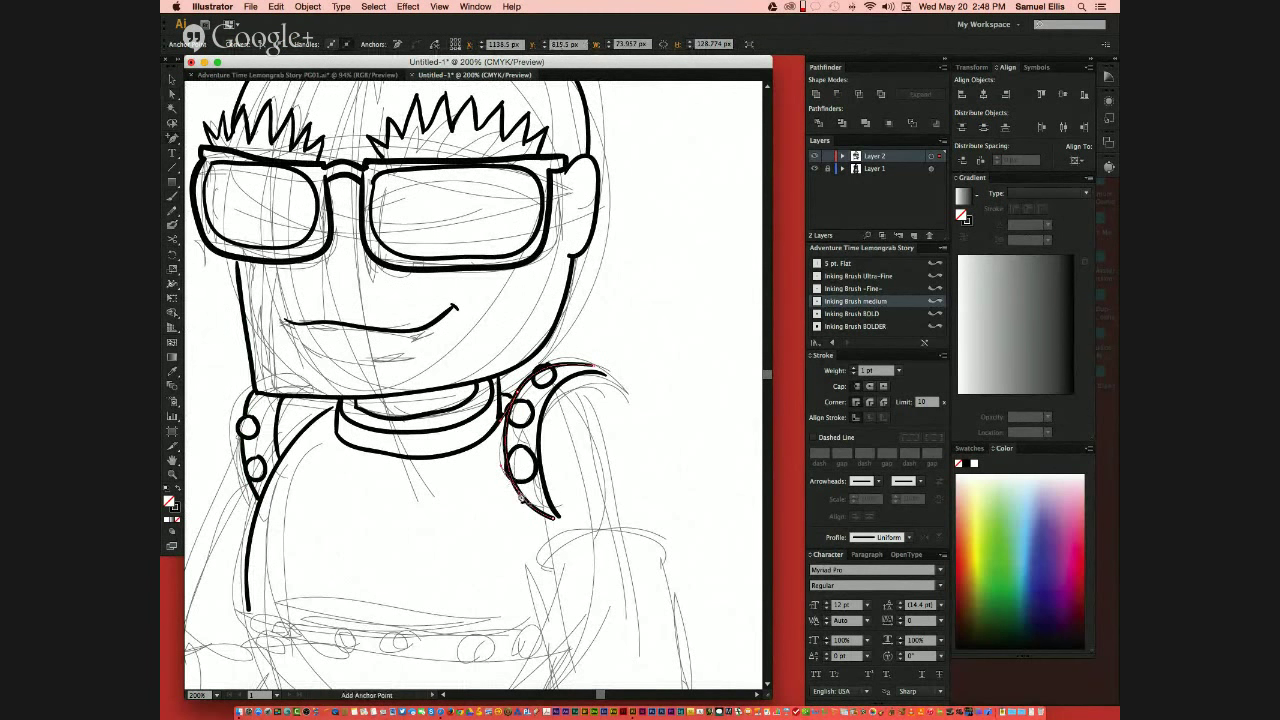
click(514, 468)
click(515, 452)
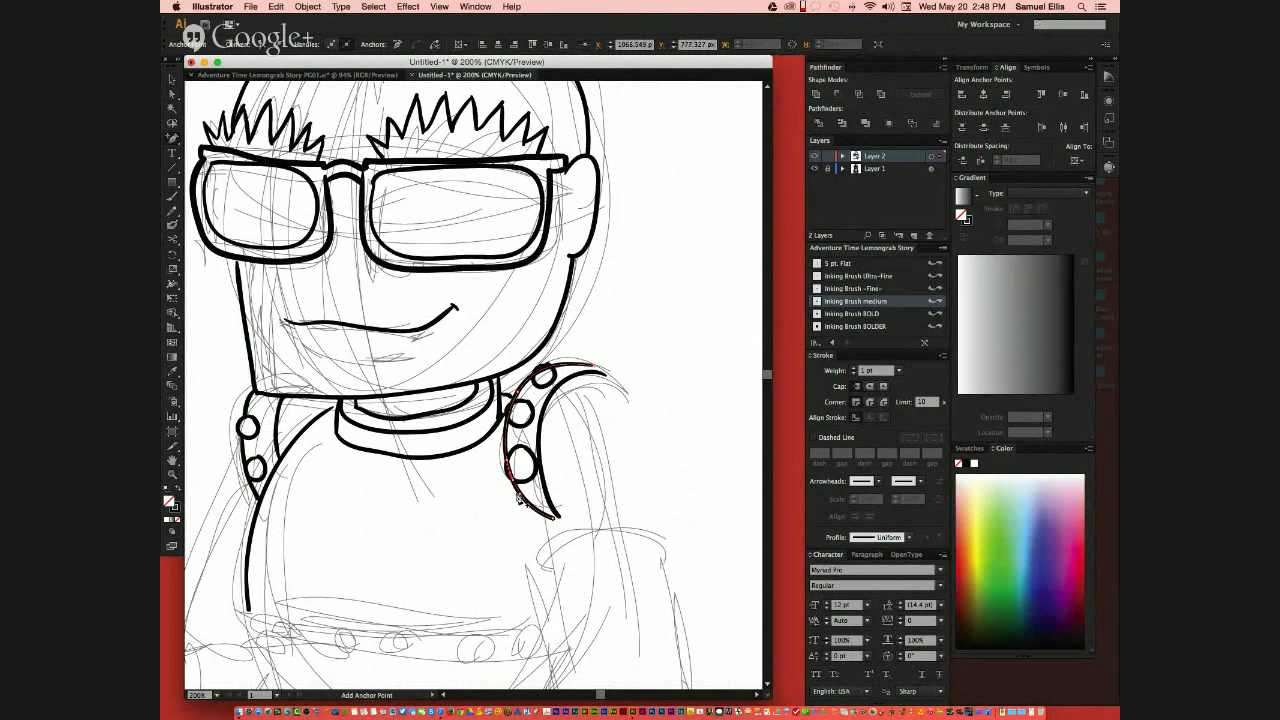
click(516, 472)
click(519, 412)
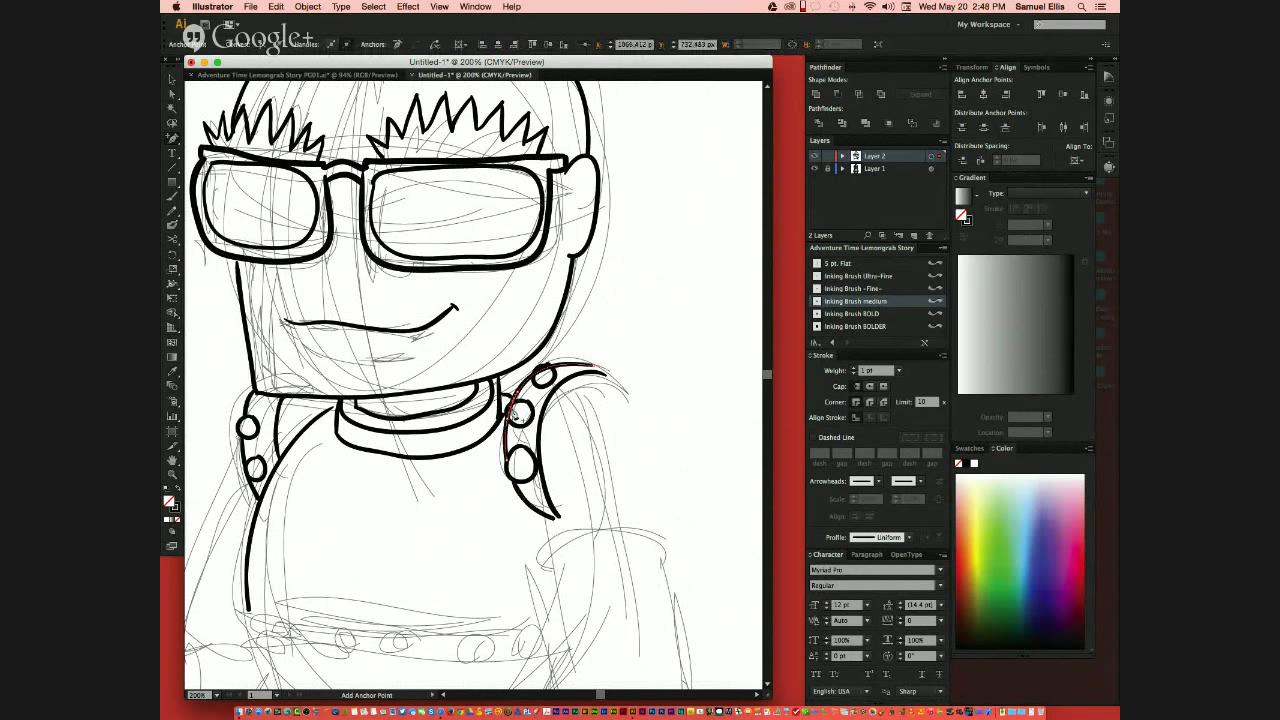
click(521, 406)
click(537, 378)
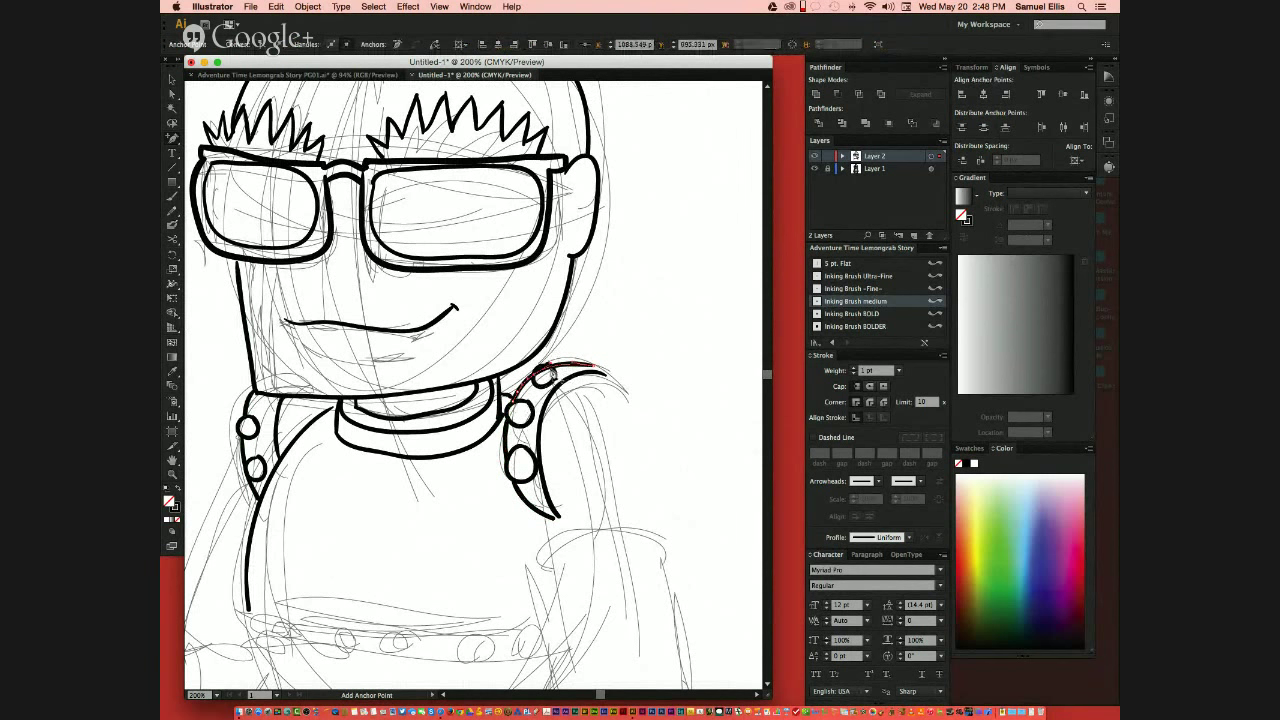
click(546, 402)
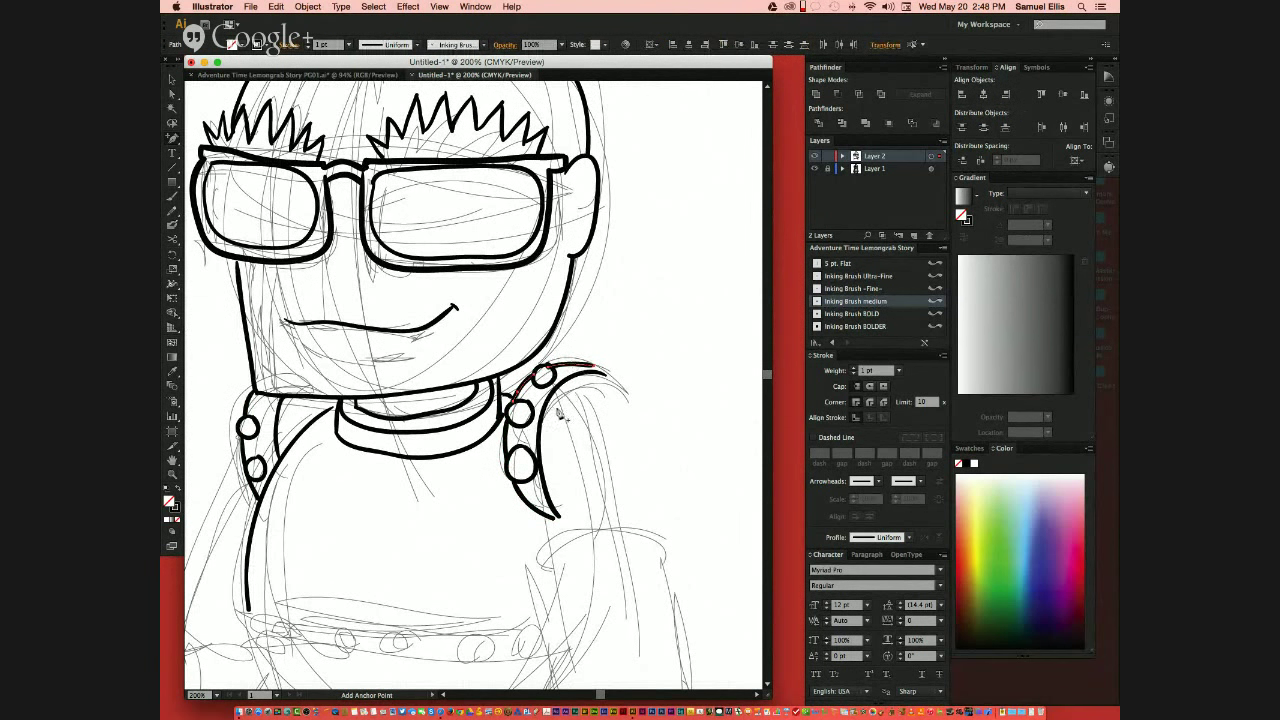
Step: Check the inked linework on the whole figure at 50% zoom, then return to 200%
key(super+minus)
key(super+minus)
key(super+minus)
key(super+minus)
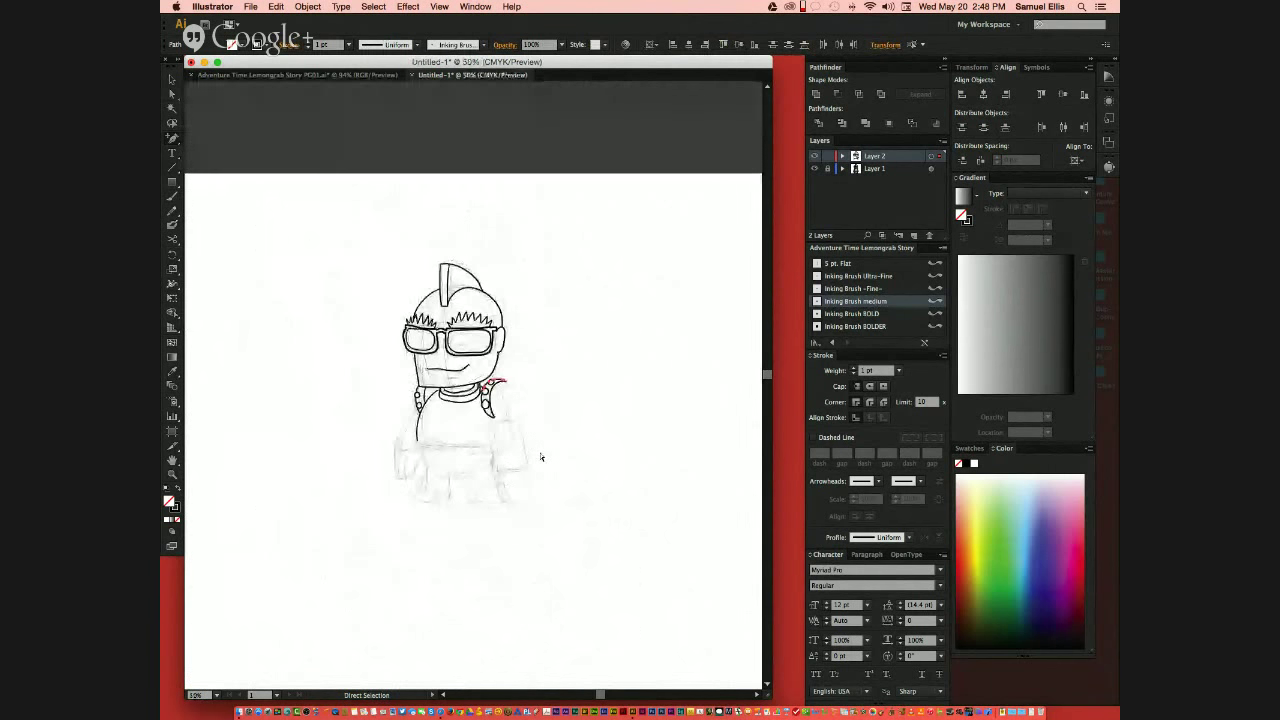
key(super+plus)
key(super+plus)
key(super+plus)
key(super+plus)
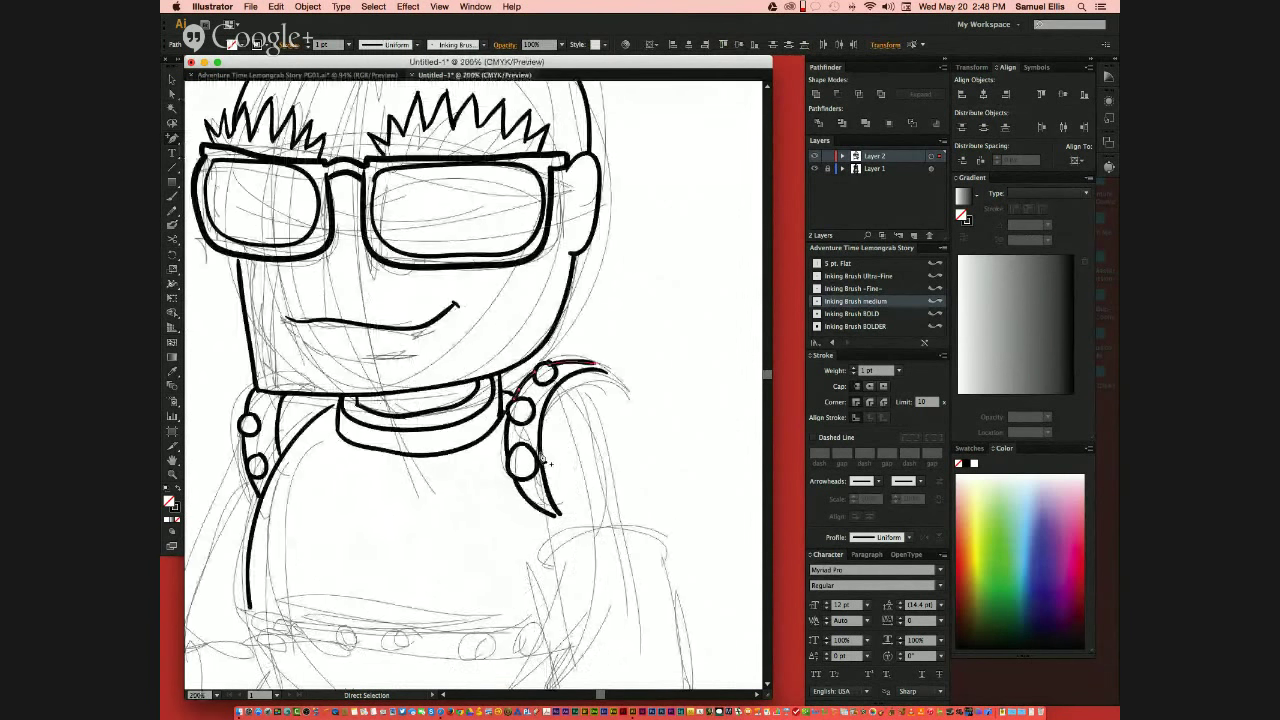
Step: Close the upper tip of the right shoulder pad and ink the outer edge of the right upper arm down to the cuff
drag(474, 526, 510, 457)
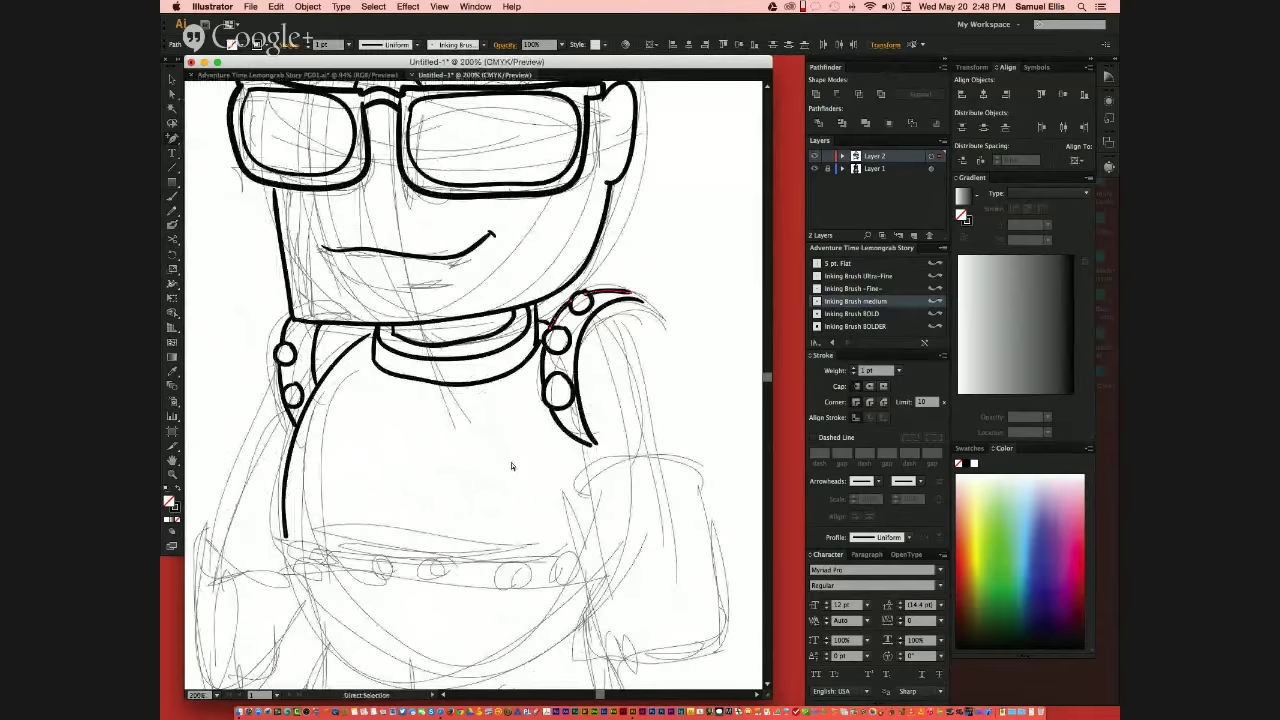
key(super+plus)
drag(616, 503, 519, 492)
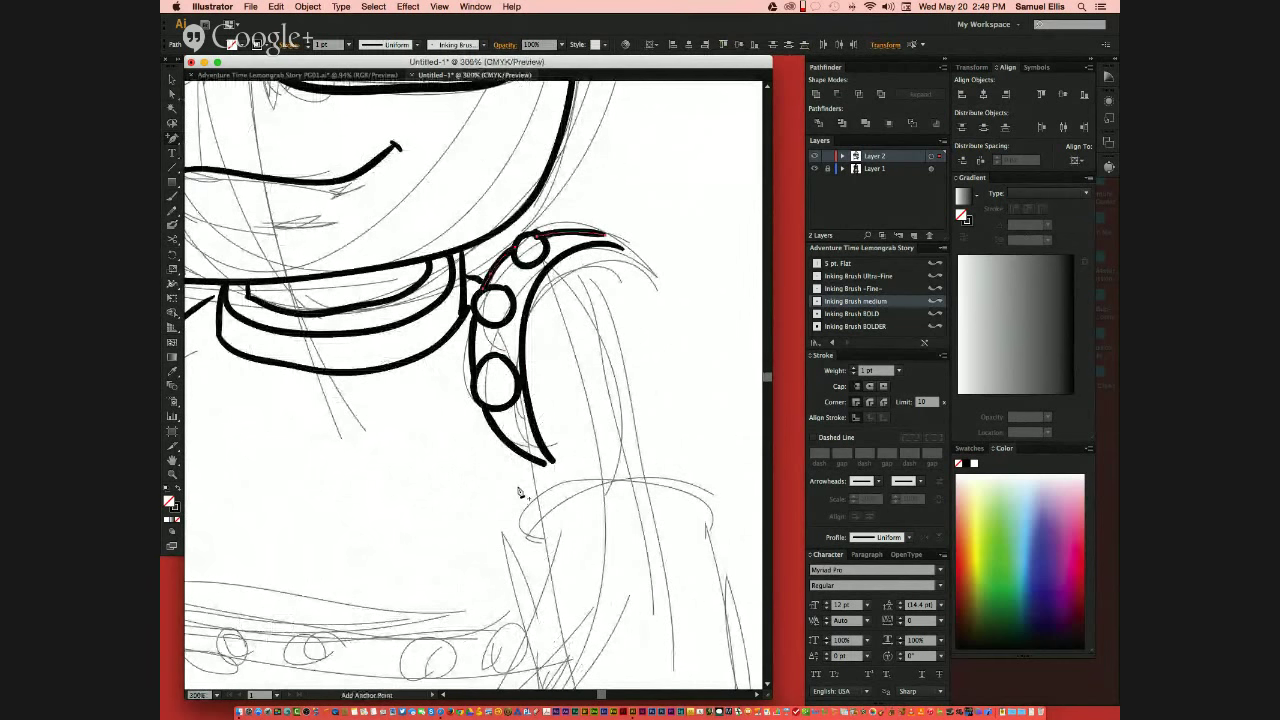
key(b)
drag(630, 242, 633, 244)
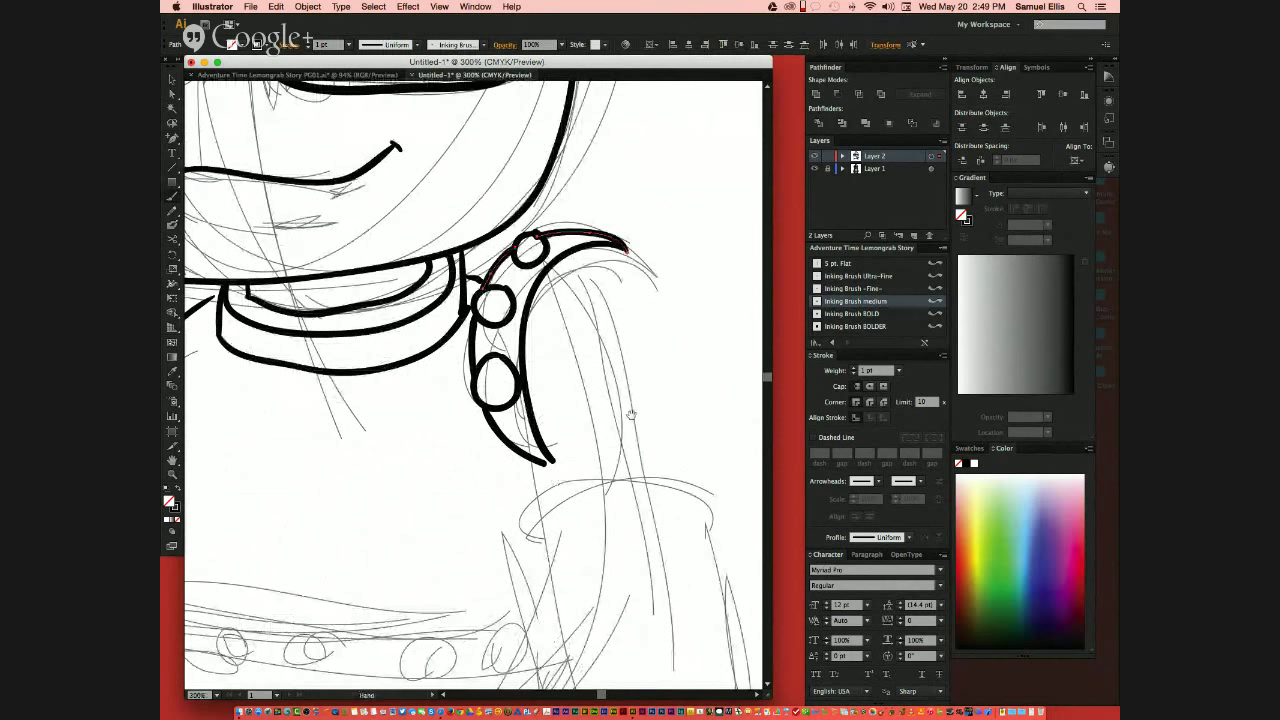
scroll(628, 412, right, 2)
mouse_move(588, 250)
mouse_down()
mouse_move(606, 262)
mouse_move(632, 368)
mouse_move(630, 474)
mouse_up()
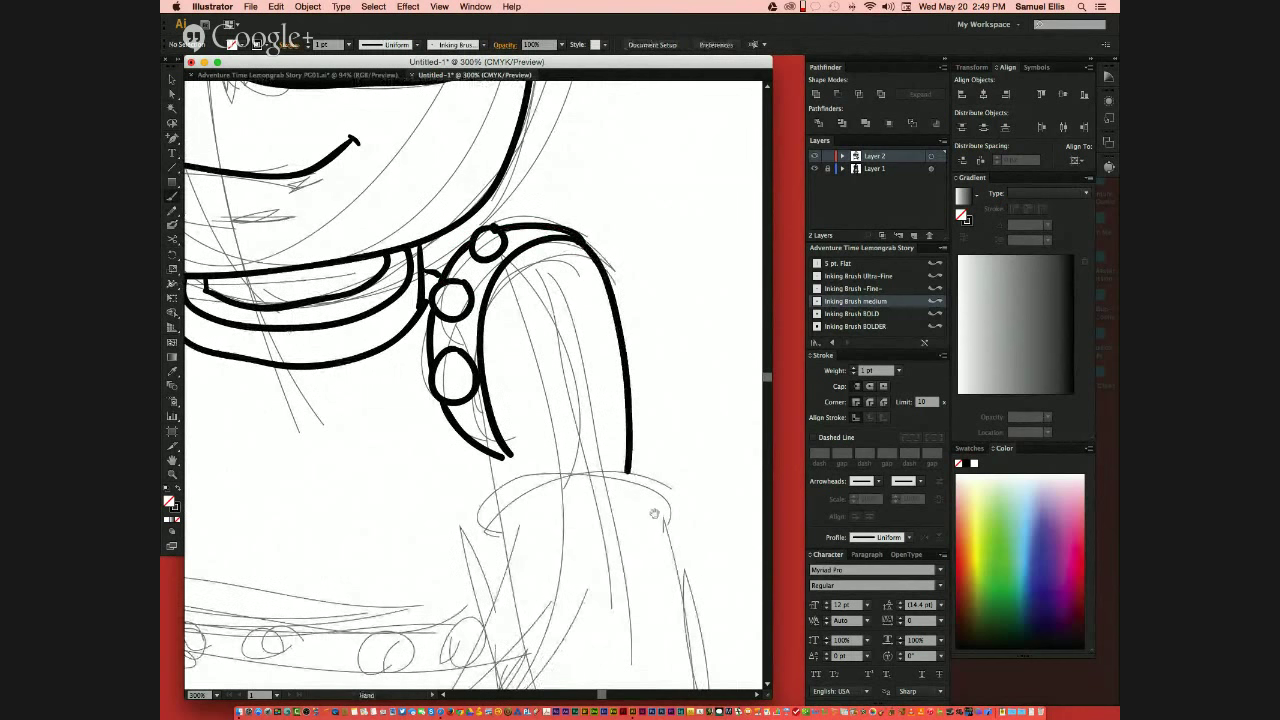
Step: Ink the right glove's outline with its curved cuff edge, both sides, thumb and finger ends
scroll(654, 514, down, 5)
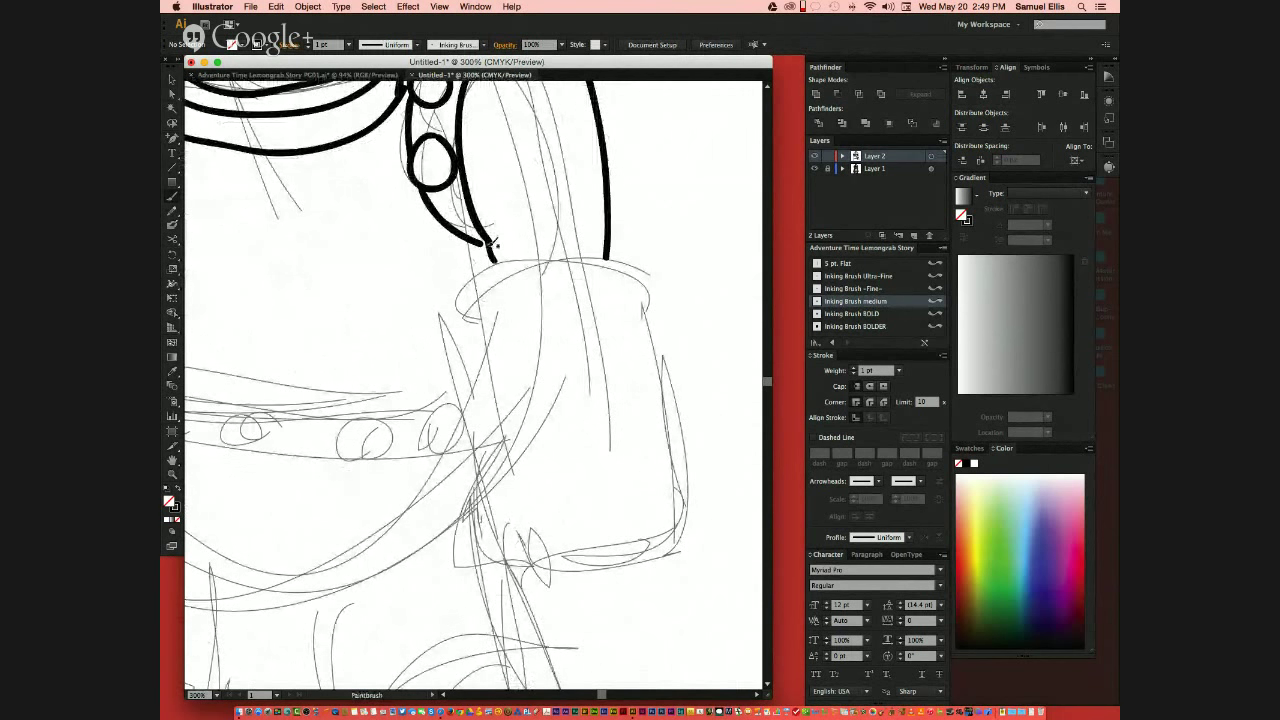
drag(629, 335, 488, 325)
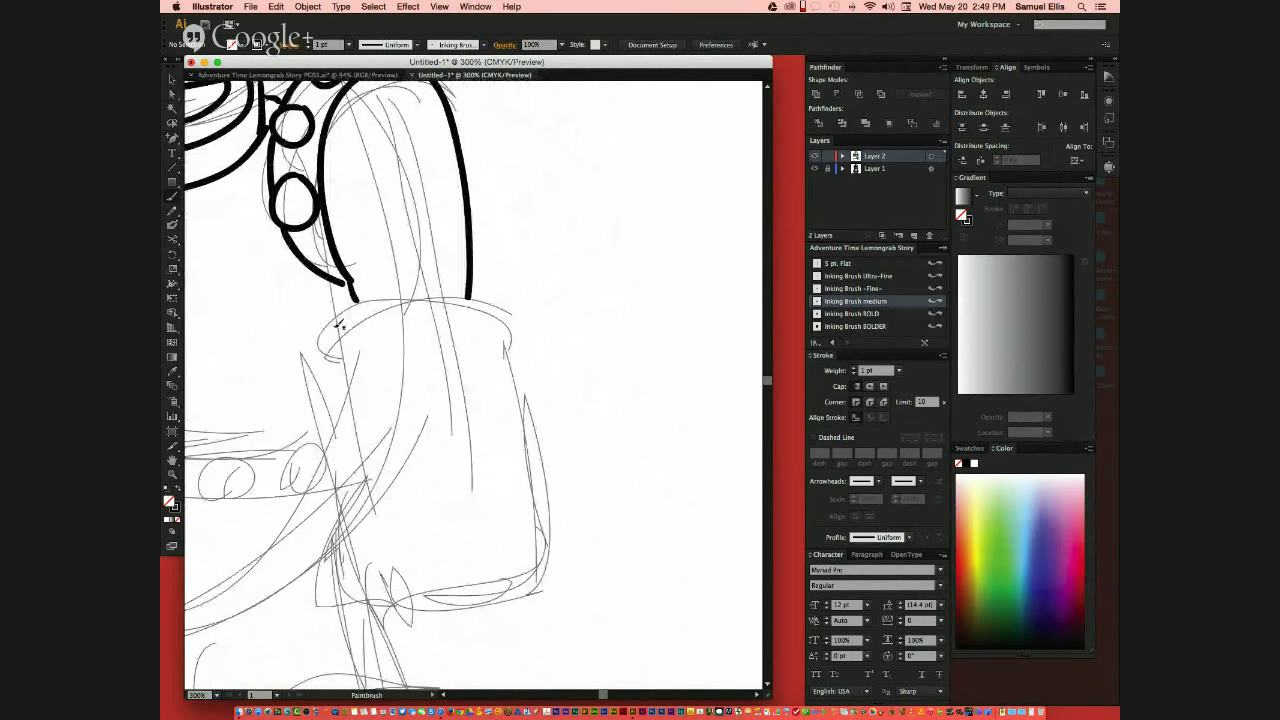
mouse_move(323, 331)
mouse_down()
mouse_move(372, 298)
mouse_move(512, 312)
mouse_move(520, 326)
mouse_up()
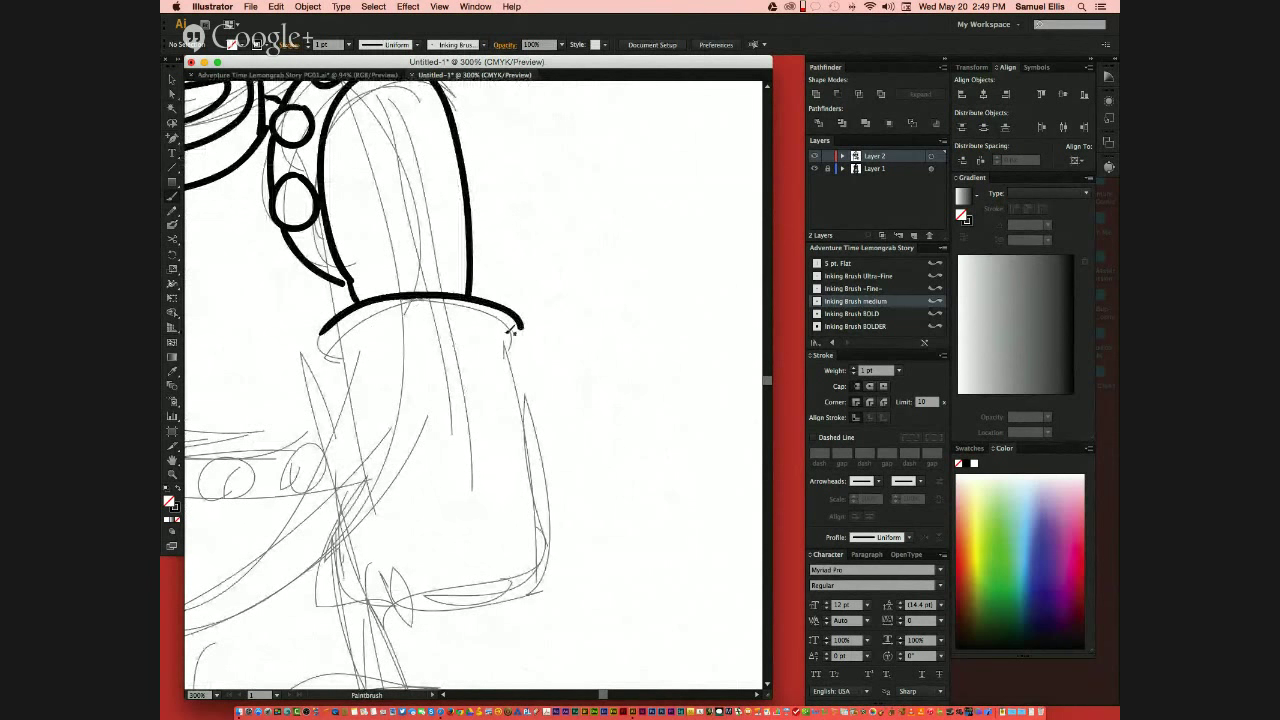
mouse_move(331, 330)
mouse_down()
mouse_move(360, 528)
mouse_move(363, 507)
mouse_move(316, 567)
mouse_move(365, 597)
mouse_move(389, 595)
mouse_move(393, 627)
mouse_move(437, 627)
mouse_move(457, 585)
mouse_move(490, 619)
mouse_move(512, 568)
mouse_move(532, 601)
mouse_move(550, 587)
mouse_move(559, 488)
mouse_move(557, 500)
mouse_move(516, 322)
mouse_up()
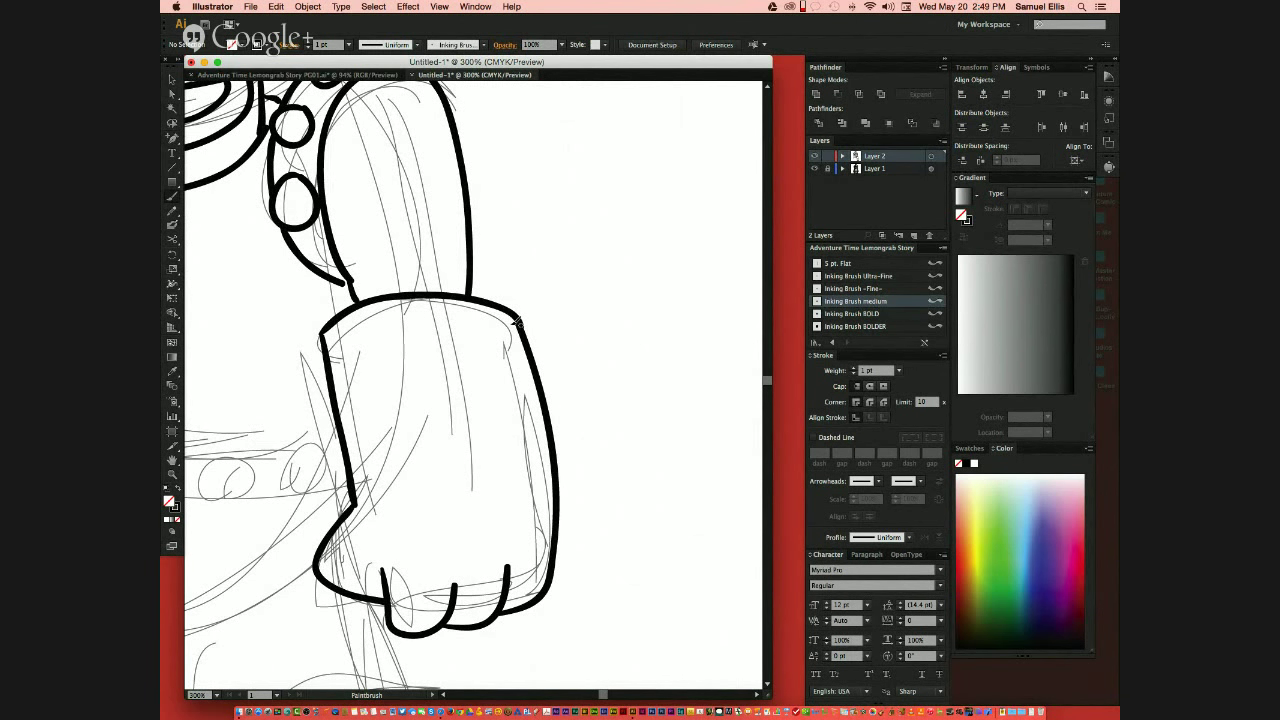
Step: Ink the arched knuckles, the doubled glove edge above the fingers and thumb, and three small round rivets on the right glove
scroll(457, 480, down, 3)
scroll(457, 480, left, 2)
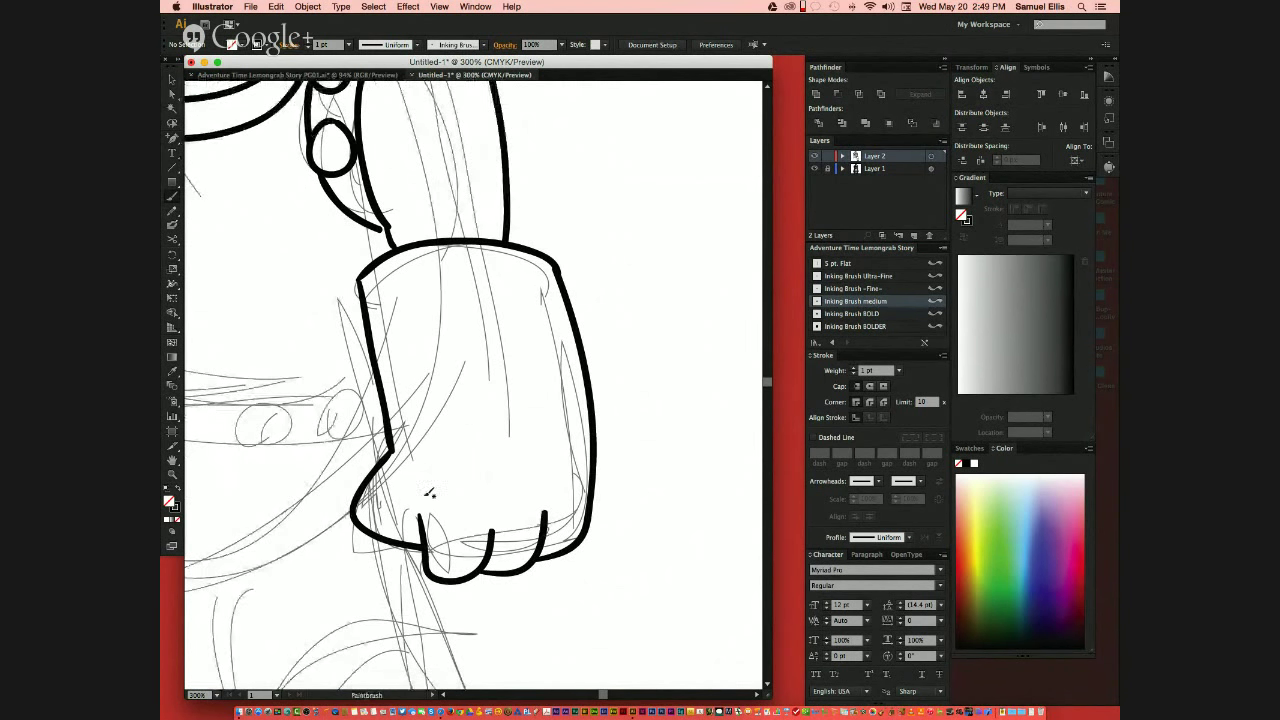
mouse_move(429, 492)
mouse_down()
mouse_move(466, 475)
mouse_move(491, 500)
mouse_move(527, 487)
mouse_move(586, 502)
mouse_up()
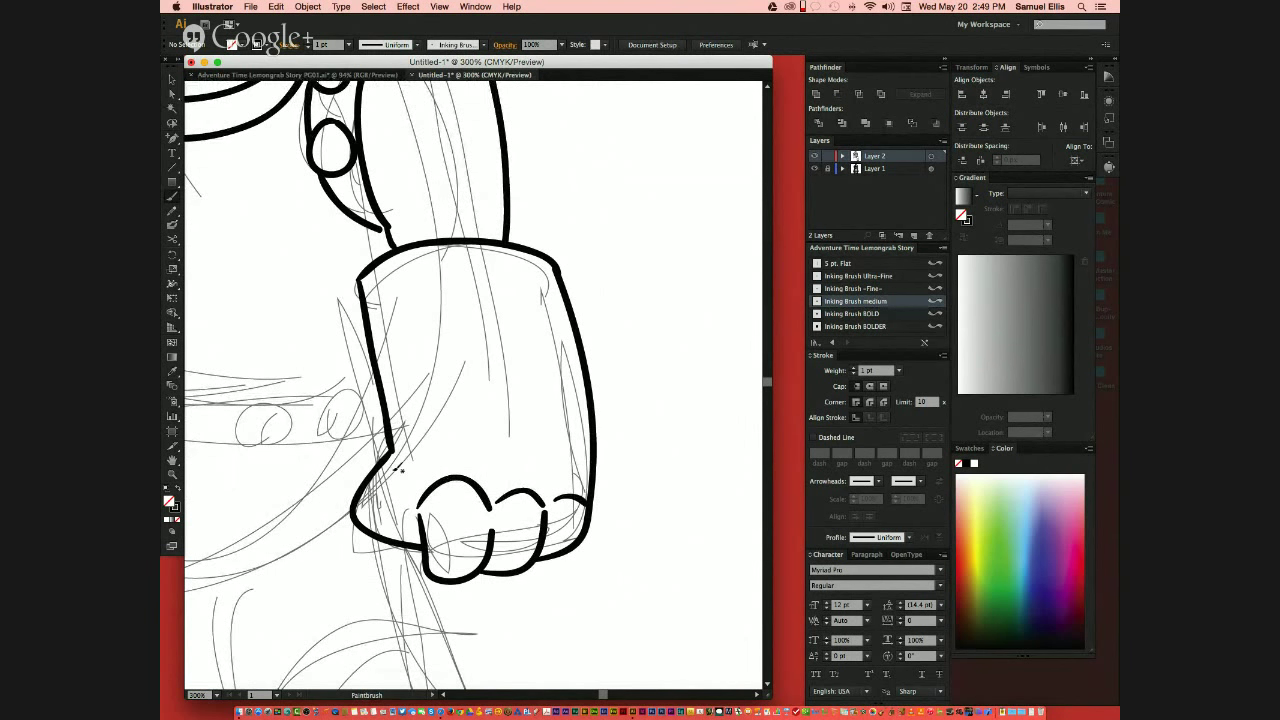
drag(392, 458, 414, 502)
mouse_move(393, 448)
mouse_down()
mouse_move(420, 505)
mouse_move(458, 457)
mouse_move(550, 498)
mouse_move(549, 486)
mouse_move(587, 500)
mouse_up()
drag(502, 418, 586, 349)
mouse_move(538, 390)
mouse_down()
mouse_move(522, 392)
mouse_move(604, 415)
mouse_move(606, 396)
mouse_move(668, 404)
mouse_move(646, 414)
mouse_move(657, 408)
mouse_up()
scroll(619, 403, up, 5)
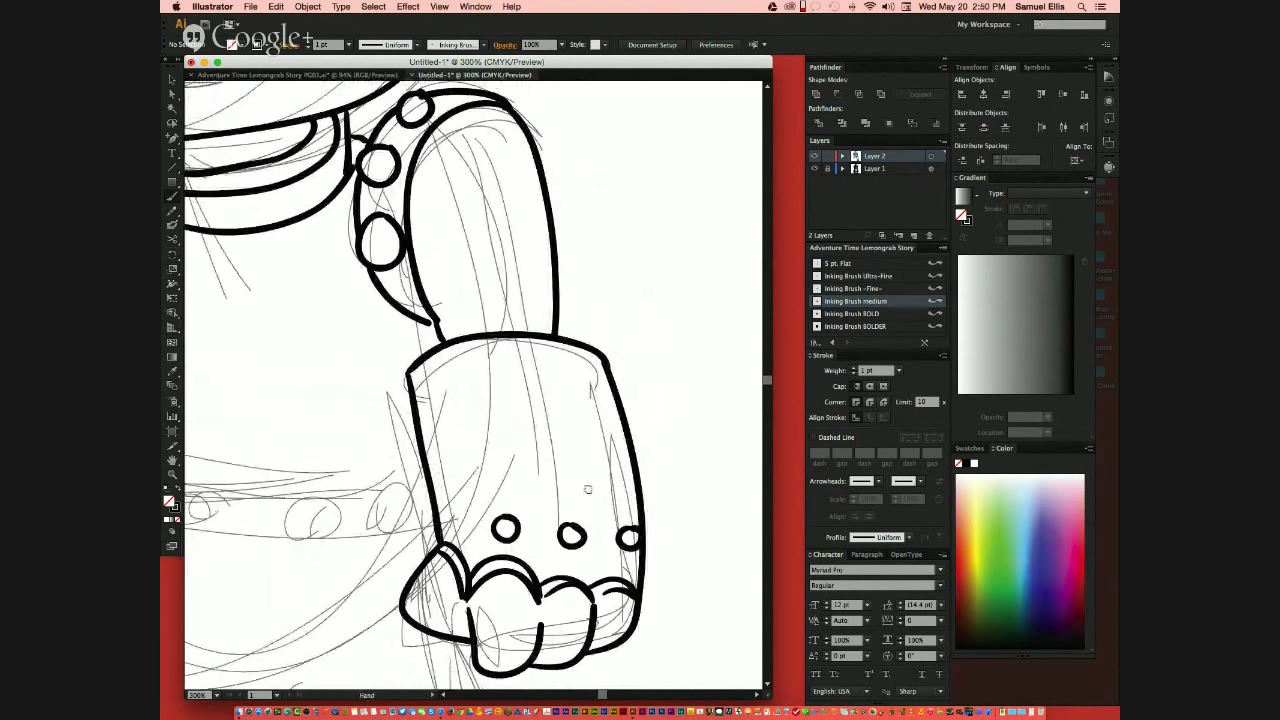
click(553, 268)
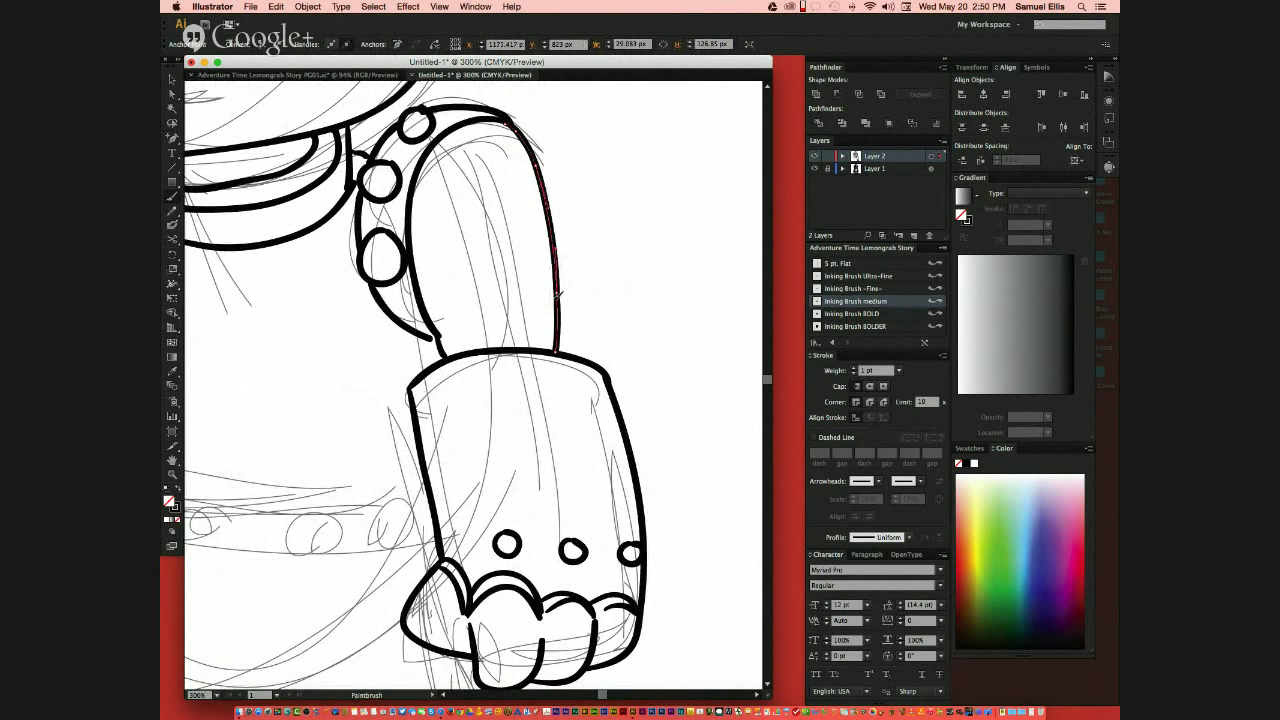
click(587, 282)
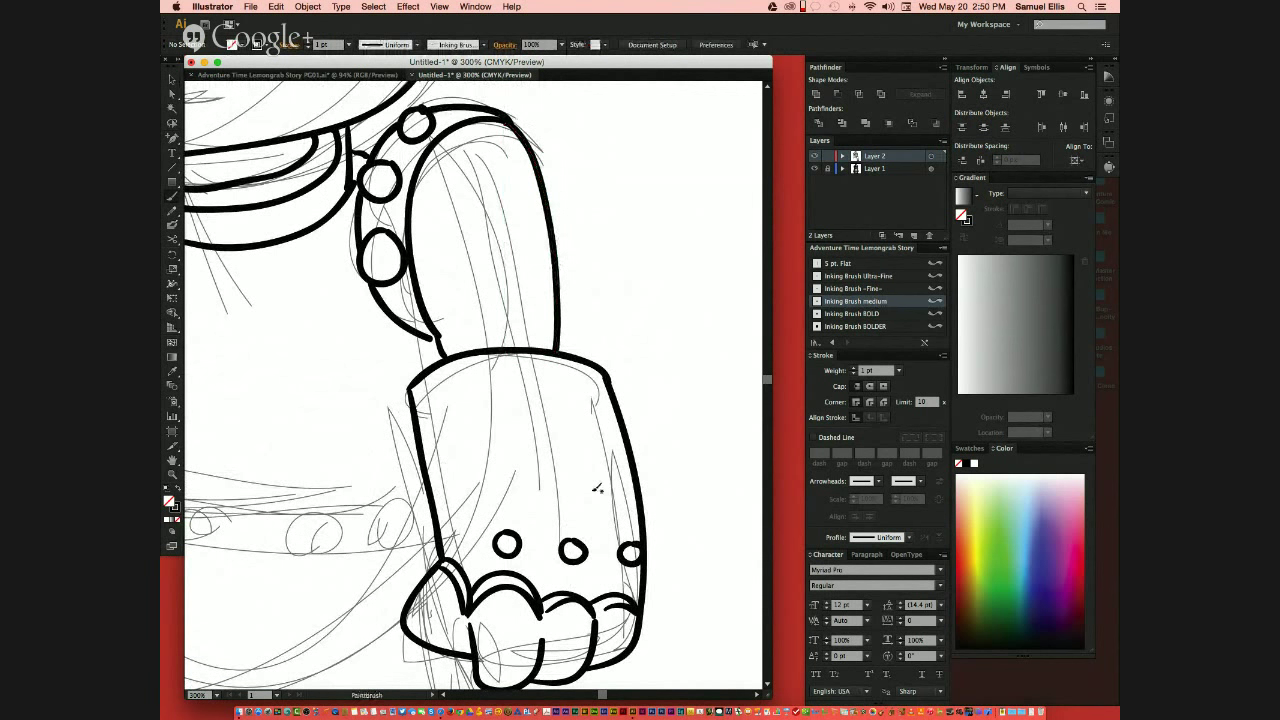
Step: Ink the left arm down to the glove, including the cuff line, small rivet, thumb and fingers
key(super+minus)
key(super+minus)
drag(528, 478, 567, 462)
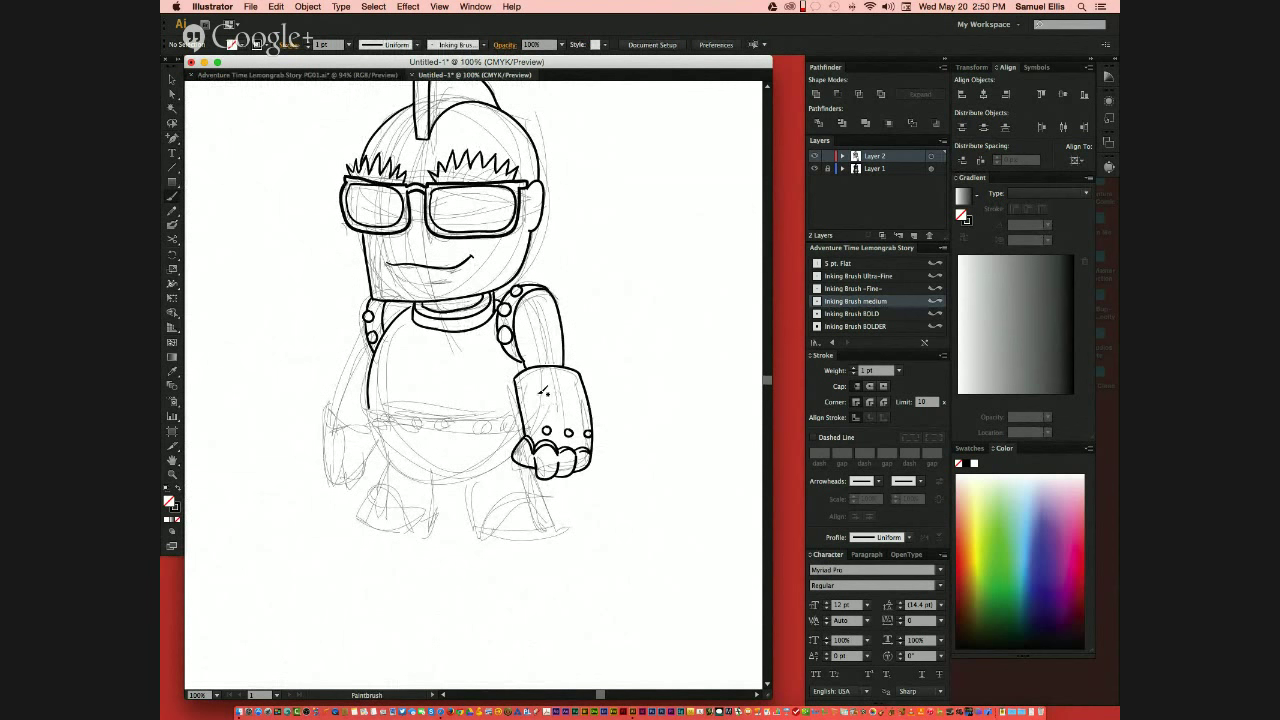
key(space)
drag(458, 437, 547, 442)
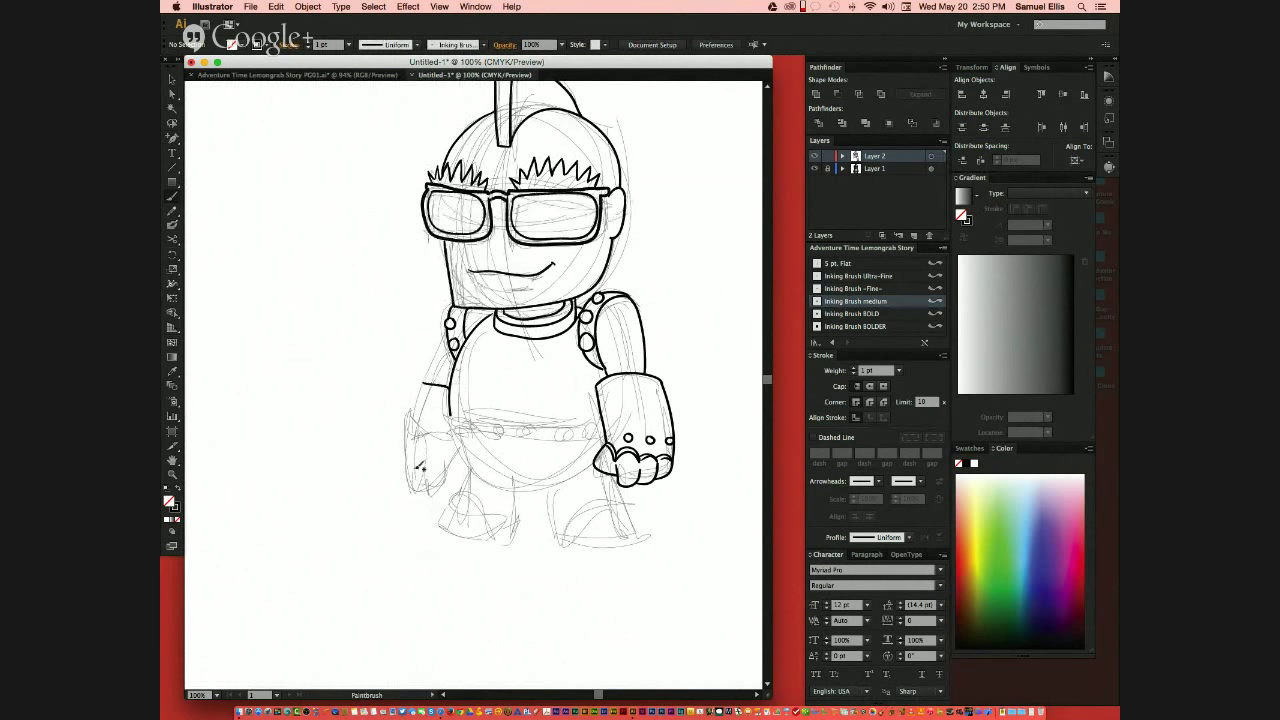
mouse_move(428, 384)
mouse_down()
mouse_move(410, 449)
mouse_move(416, 473)
mouse_move(440, 449)
mouse_move(448, 466)
mouse_move(430, 449)
mouse_move(450, 451)
mouse_move(430, 482)
mouse_move(417, 428)
mouse_move(432, 456)
mouse_move(424, 482)
mouse_move(458, 466)
mouse_up()
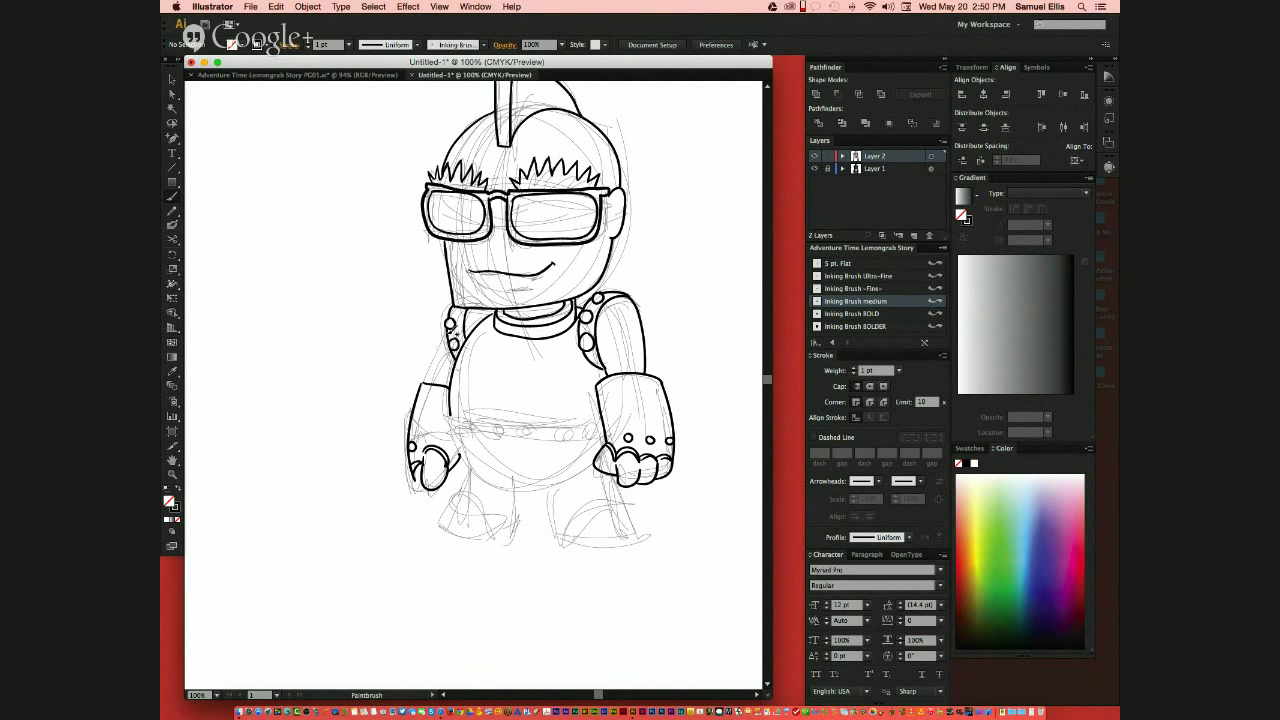
Step: Replace the right upper arm's outer stroke with a rounded arm outline and a separate outer edge for the shoulder pad
key(v)
click(642, 320)
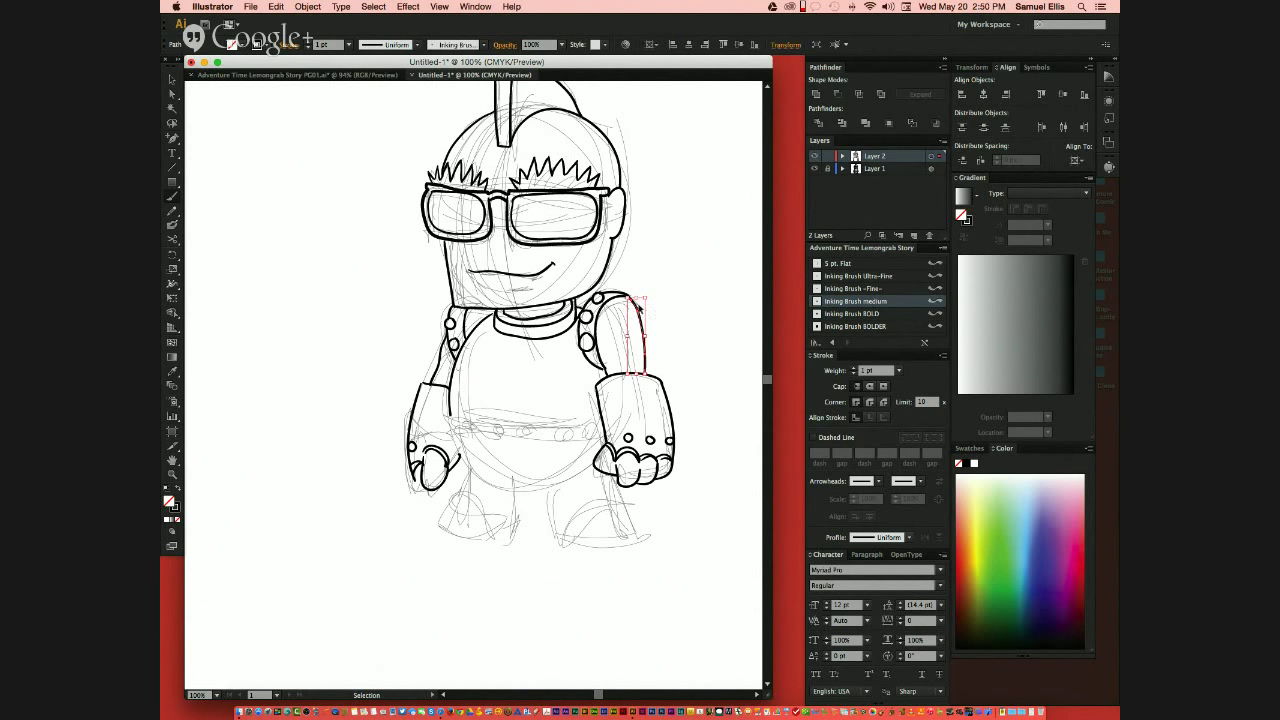
key(b)
drag(644, 372, 628, 318)
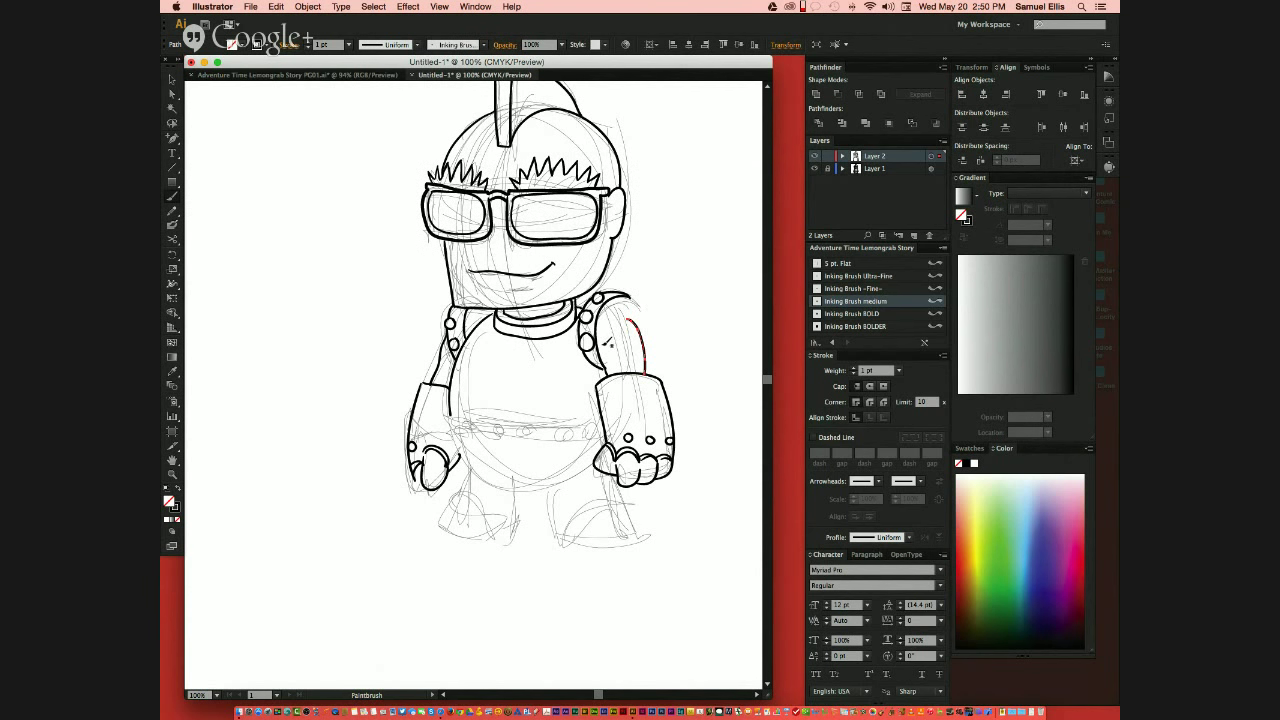
mouse_move(611, 372)
mouse_down()
mouse_move(609, 340)
mouse_move(631, 317)
mouse_up()
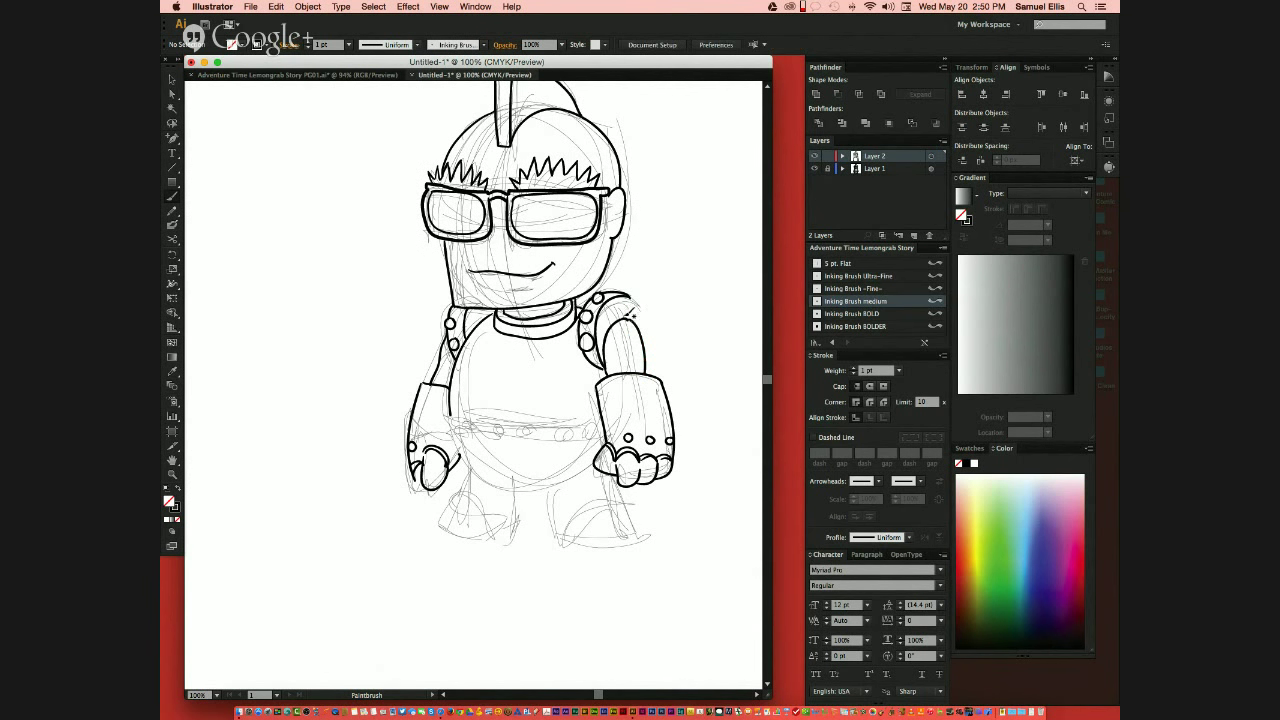
mouse_move(633, 295)
mouse_down()
mouse_move(645, 325)
mouse_move(641, 315)
mouse_up()
Step: Ink the lower curve of the torso and the outlines of both legs and boots, with a toe cap on the right boot
mouse_move(458, 440)
mouse_down()
mouse_move(530, 488)
mouse_move(555, 489)
mouse_up()
mouse_move(552, 474)
mouse_down()
mouse_move(565, 540)
mouse_move(603, 552)
mouse_move(654, 544)
mouse_move(610, 492)
mouse_move(572, 516)
mouse_move(561, 547)
mouse_move(574, 506)
mouse_move(626, 490)
mouse_up()
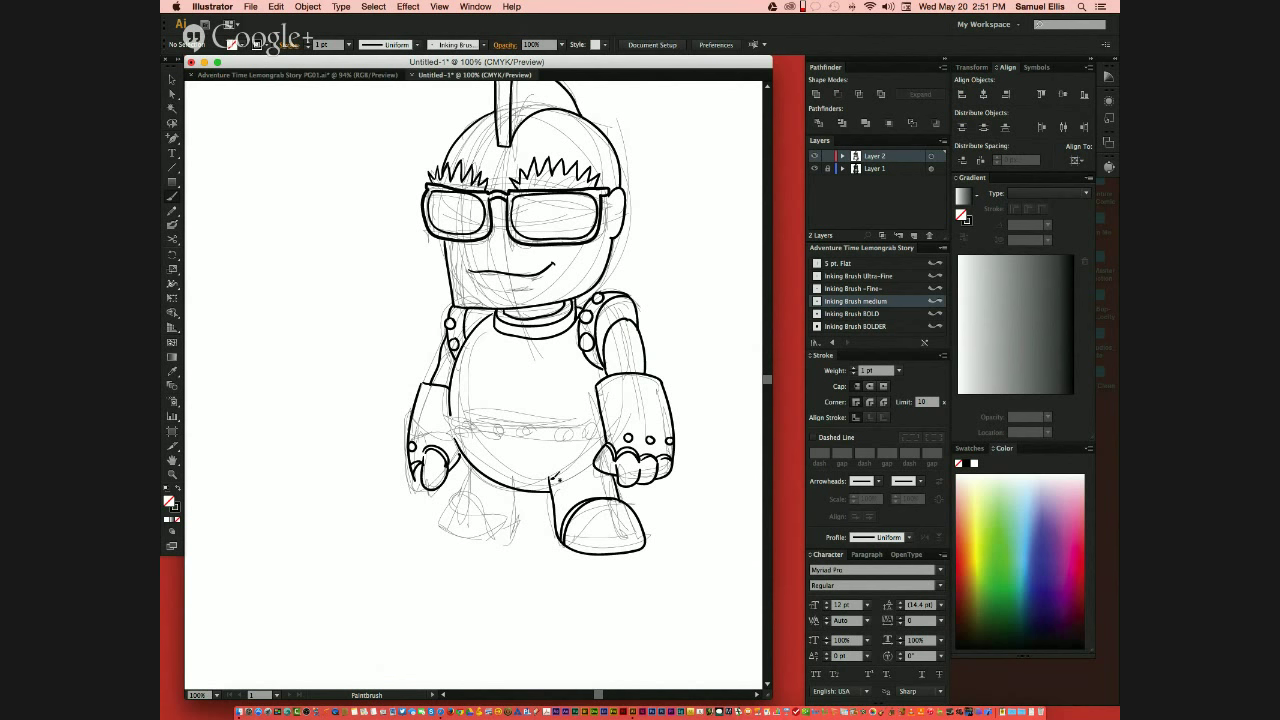
drag(553, 474, 608, 446)
mouse_move(438, 528)
mouse_down()
mouse_move(490, 543)
mouse_move(522, 531)
mouse_move(515, 488)
mouse_up()
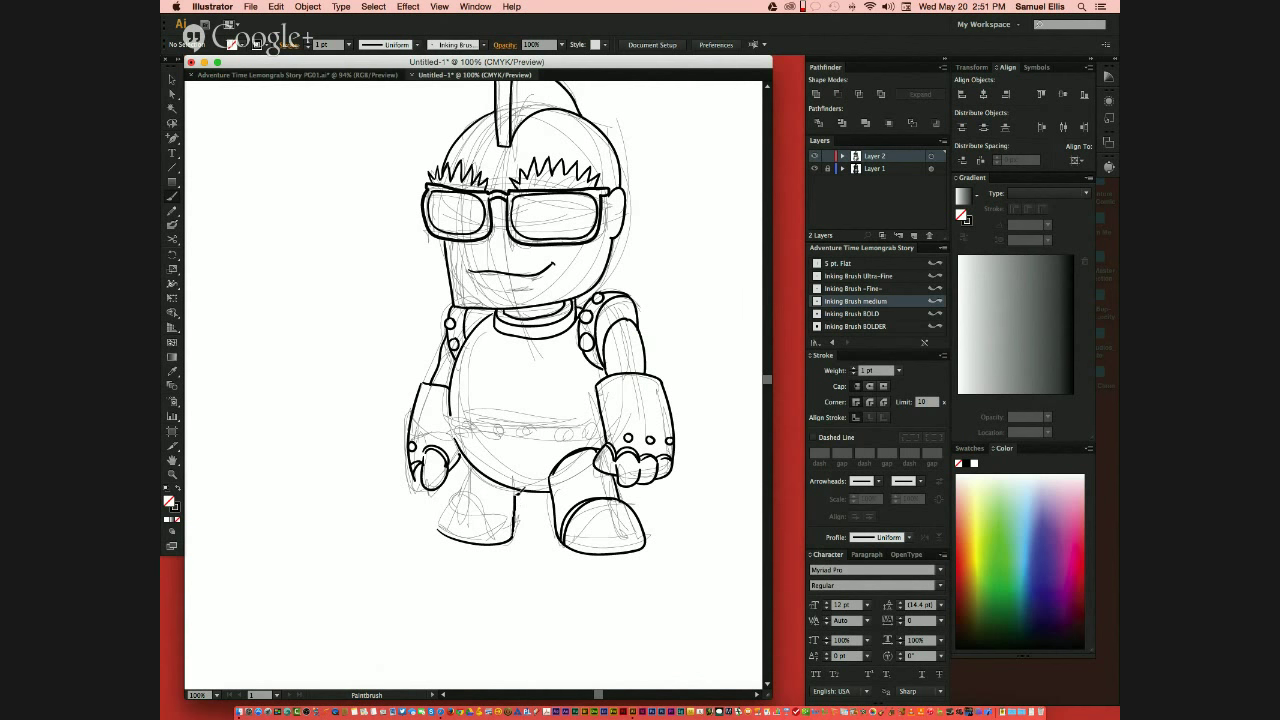
key(super+z)
Step: Ink the belt line with a row of round rivets across the waist and add zigzag reflections in both glasses lenses
drag(463, 415, 610, 421)
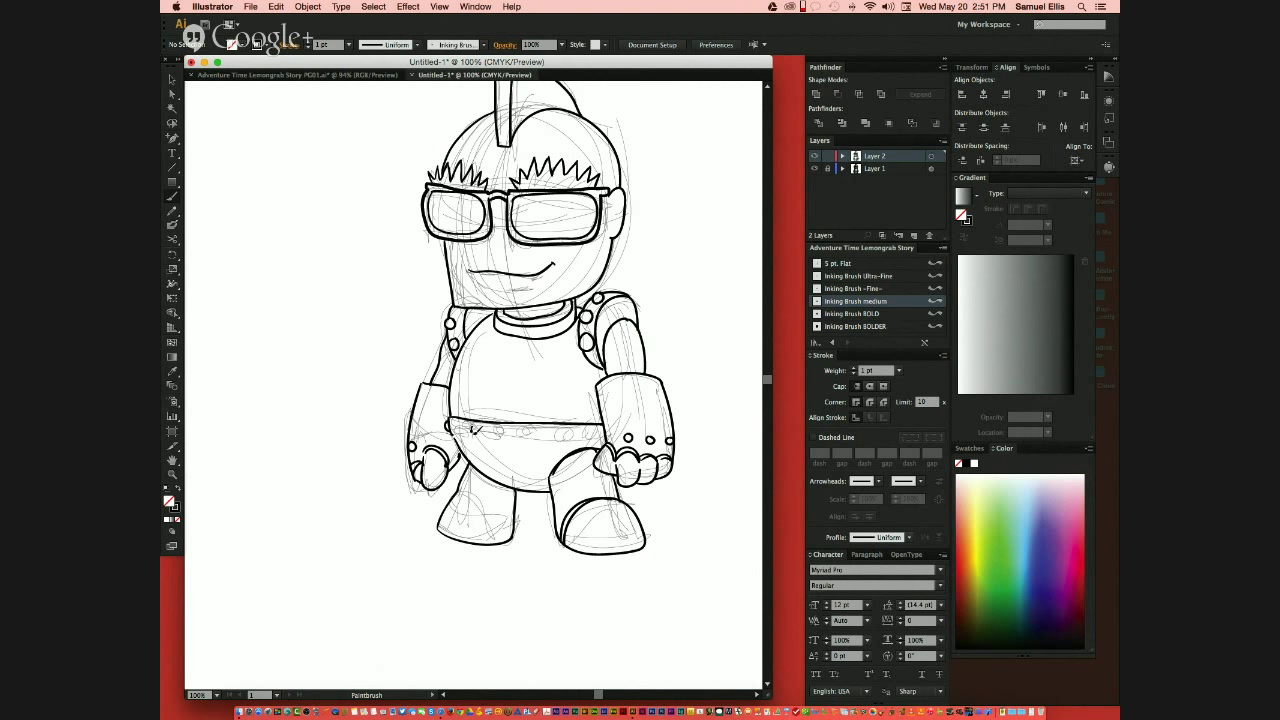
drag(481, 429, 598, 429)
mouse_move(548, 205)
mouse_down()
mouse_move(531, 238)
mouse_move(574, 230)
mouse_move(578, 195)
mouse_up()
mouse_move(461, 198)
mouse_down()
mouse_move(444, 226)
mouse_move(481, 200)
mouse_up()
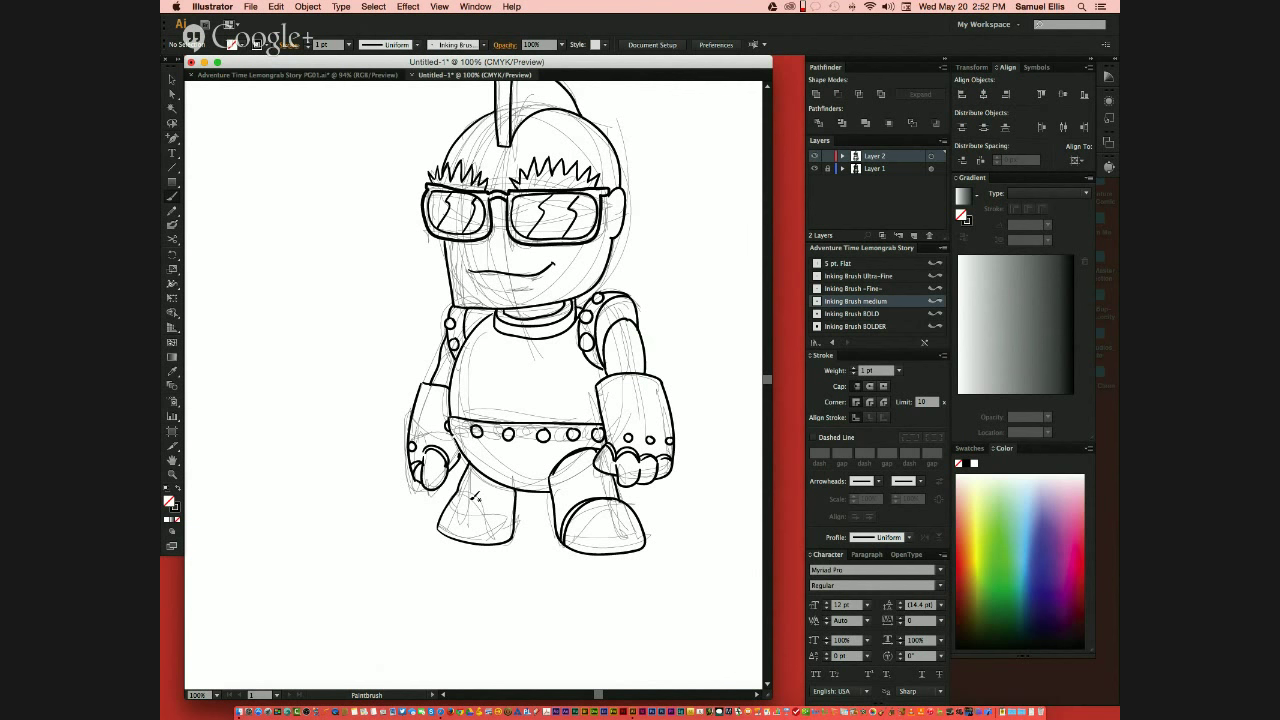
Step: Ink the doubled toe cap curve on the left boot
mouse_move(459, 494)
mouse_down()
mouse_move(488, 496)
mouse_move(505, 540)
mouse_up()
mouse_move(460, 484)
mouse_down()
mouse_move(490, 490)
mouse_move(505, 546)
mouse_up()
Step: Ink the pointed rocket shape behind the figure's right side with its double crossband, base line and tail fin
drag(548, 404, 518, 436)
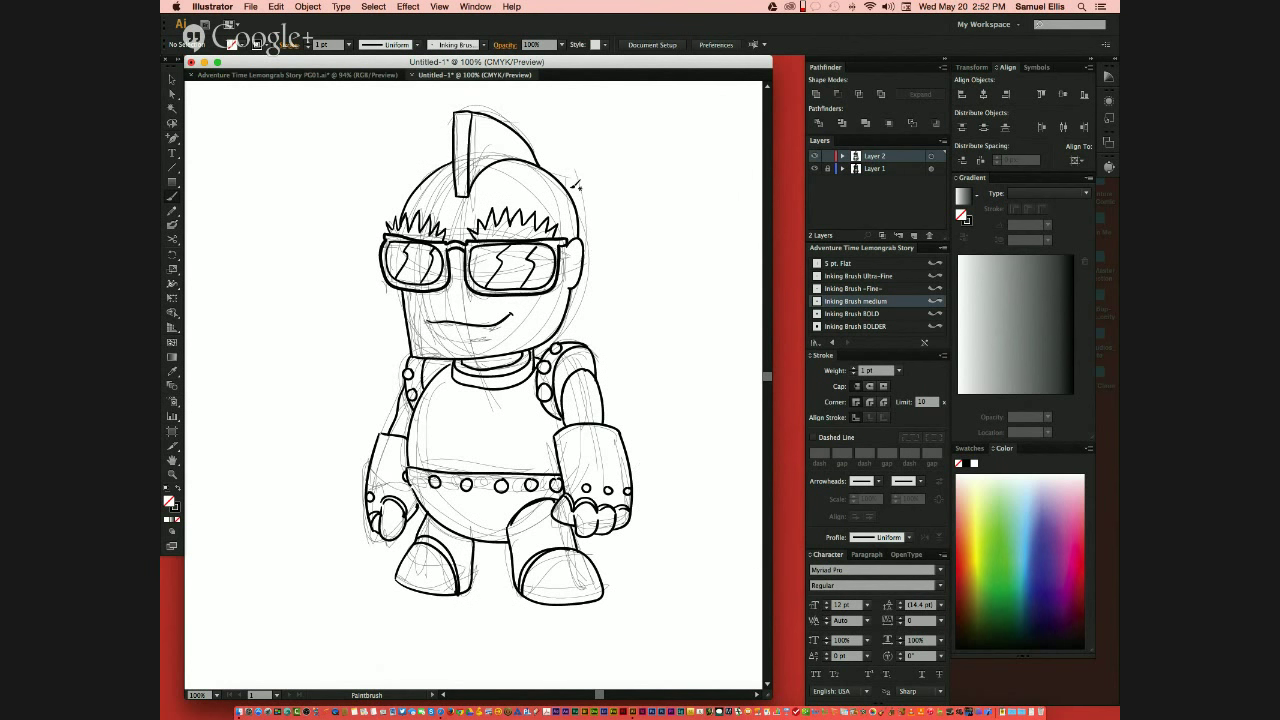
mouse_move(570, 188)
mouse_down()
mouse_move(622, 151)
mouse_move(672, 279)
mouse_move(676, 404)
mouse_move(657, 509)
mouse_move(641, 521)
mouse_up()
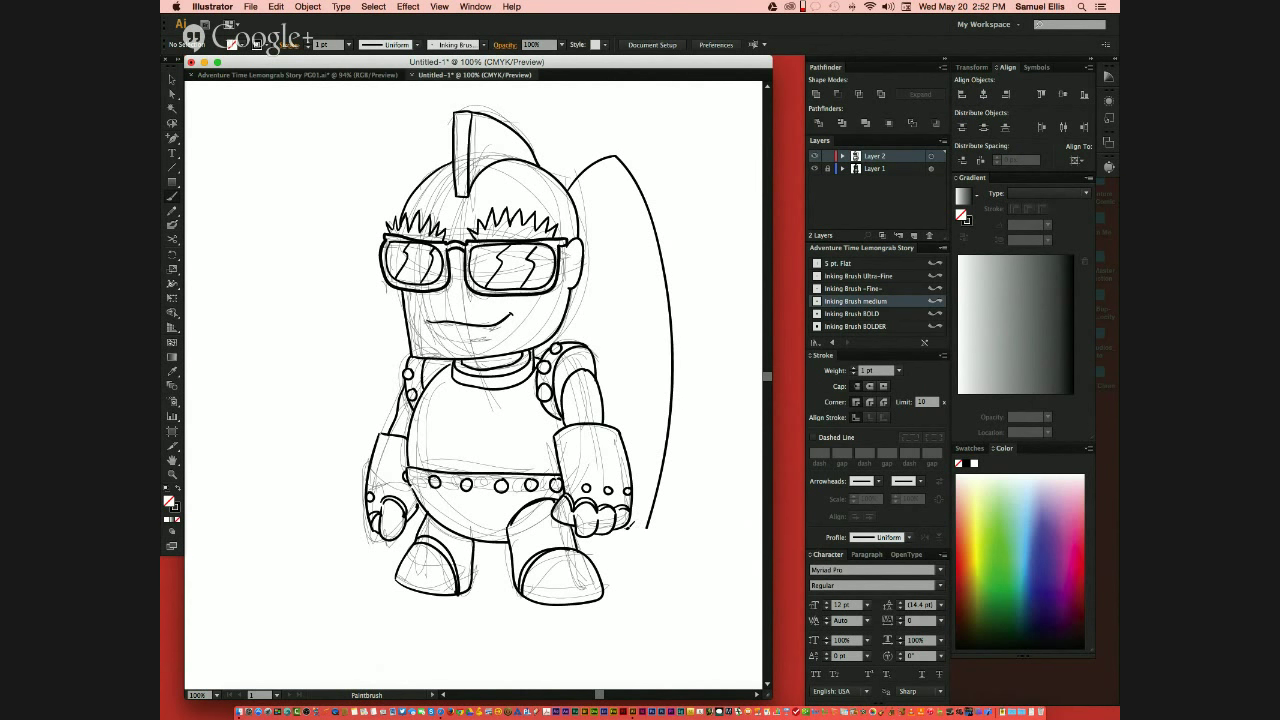
drag(578, 287, 670, 292)
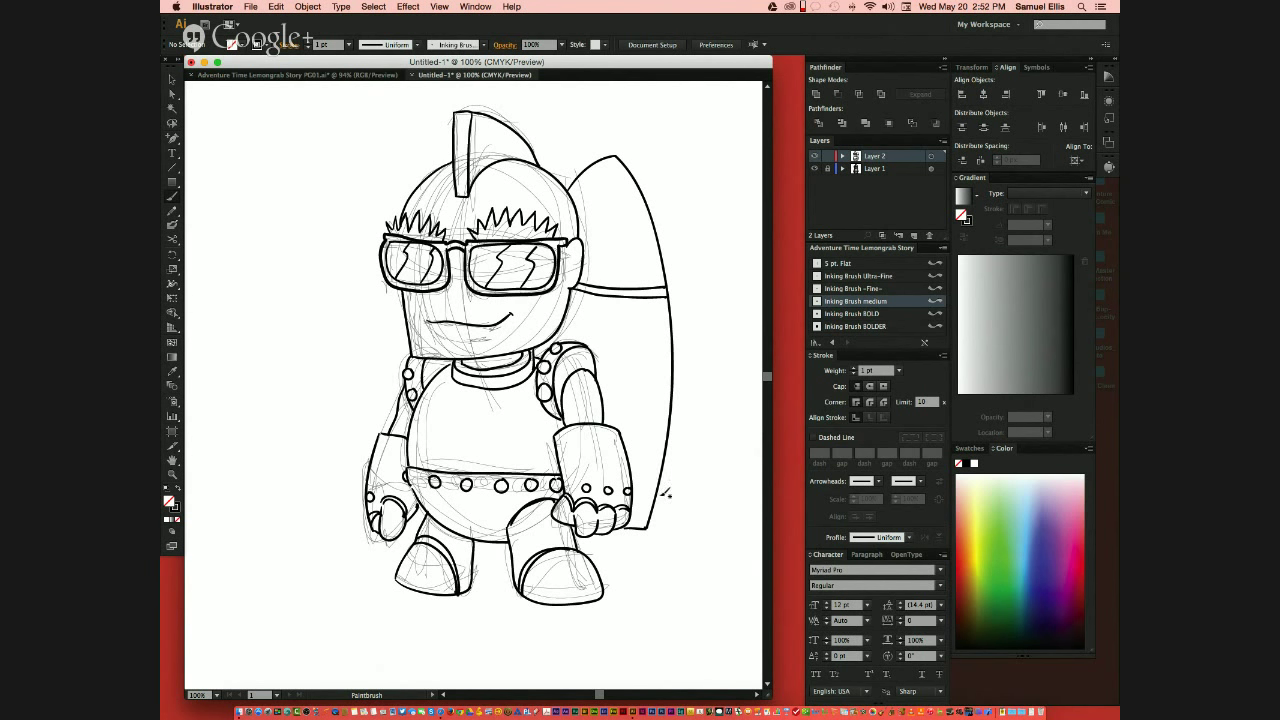
mouse_move(668, 460)
mouse_down()
mouse_move(693, 538)
mouse_move(655, 517)
mouse_up()
Step: Ink the matching rocket shape behind the figure's left side with its crossband and tail fin
mouse_move(381, 404)
mouse_down()
mouse_move(377, 264)
mouse_move(416, 150)
mouse_move(440, 164)
mouse_up()
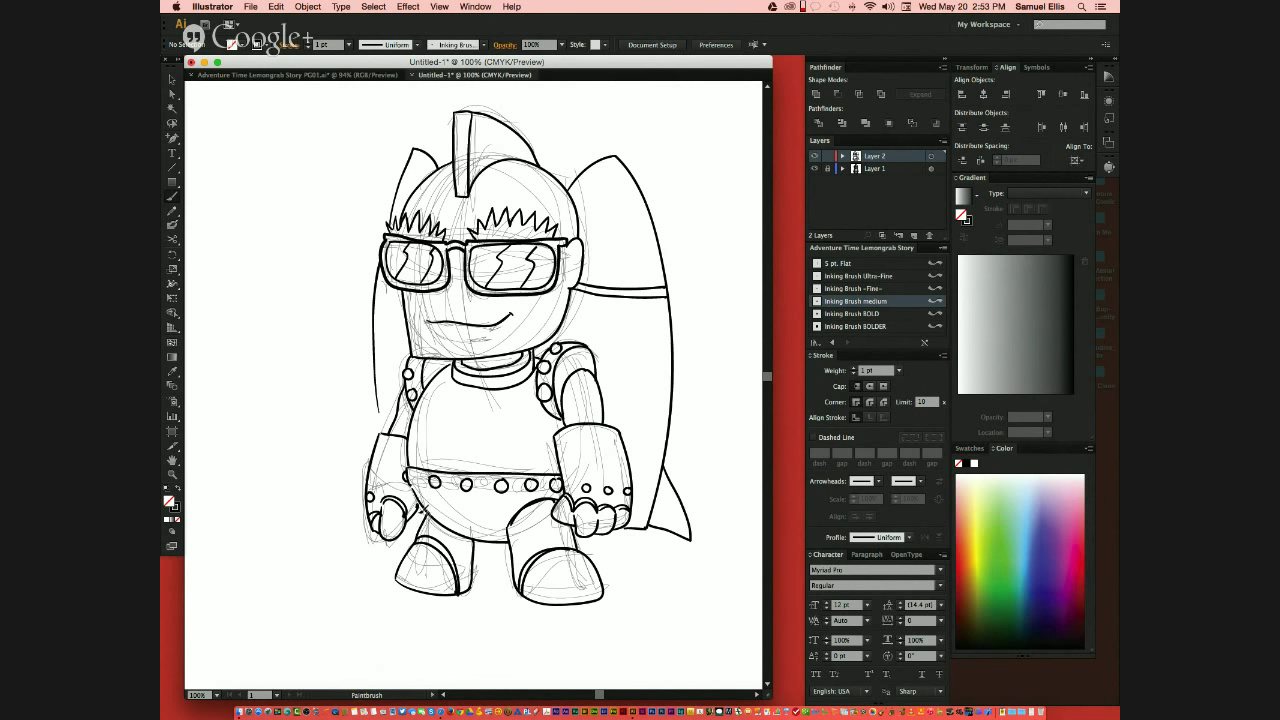
drag(357, 510, 372, 469)
drag(382, 400, 382, 471)
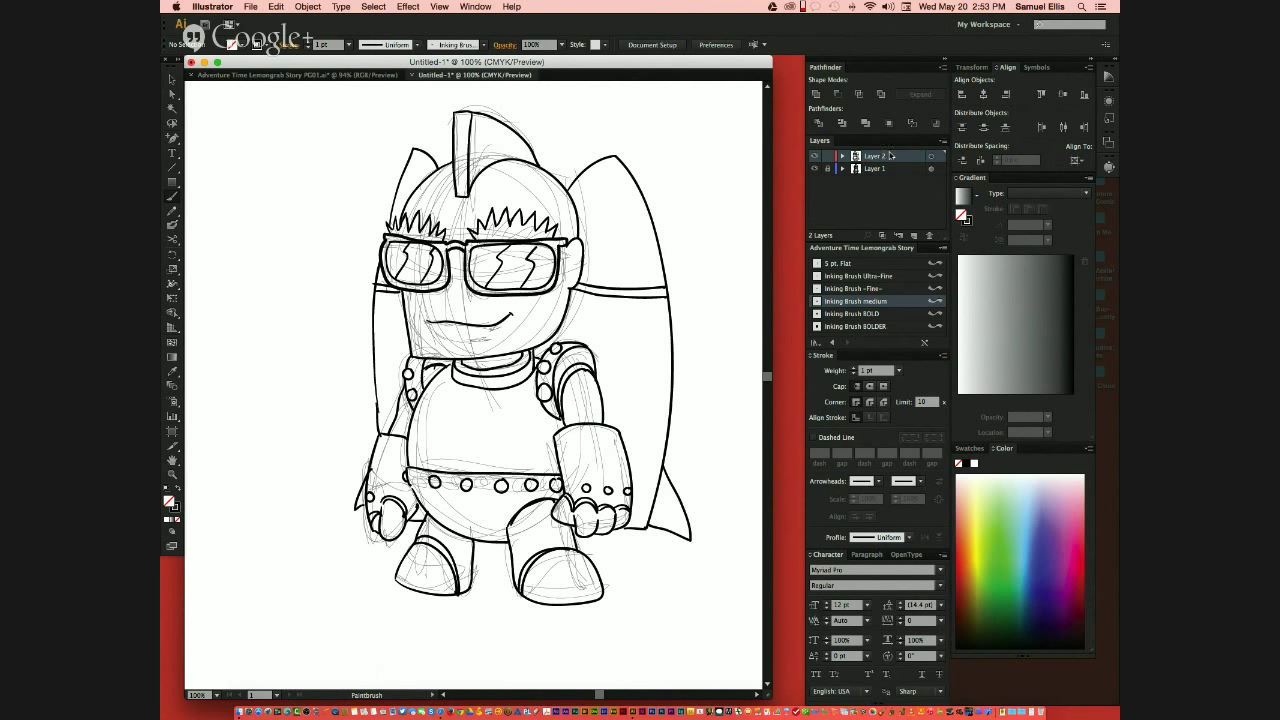
Step: Duplicate Layer 2 and hide the original Layer 2 and the Layer 1 sketch
drag(898, 160, 914, 236)
click(814, 181)
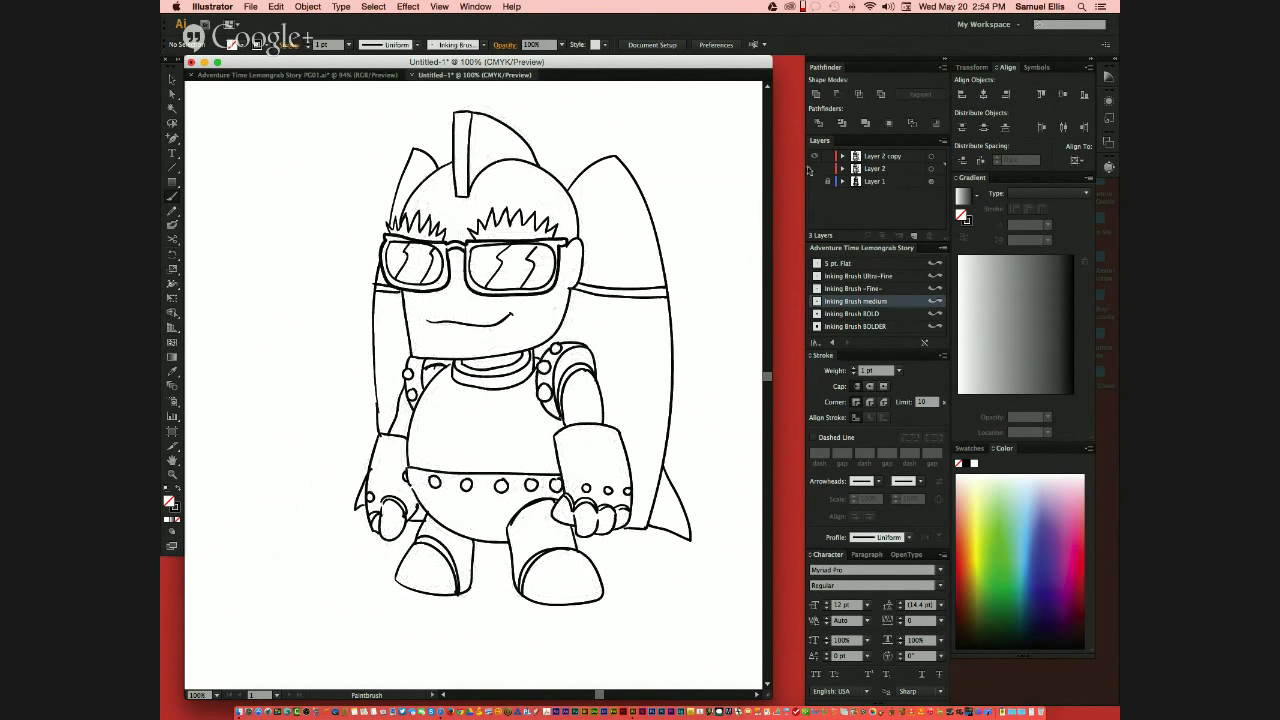
Step: Select all linework on Layer 2 copy and rasterize it in CMYK at High (300 ppi) with a white background
key(super+minus)
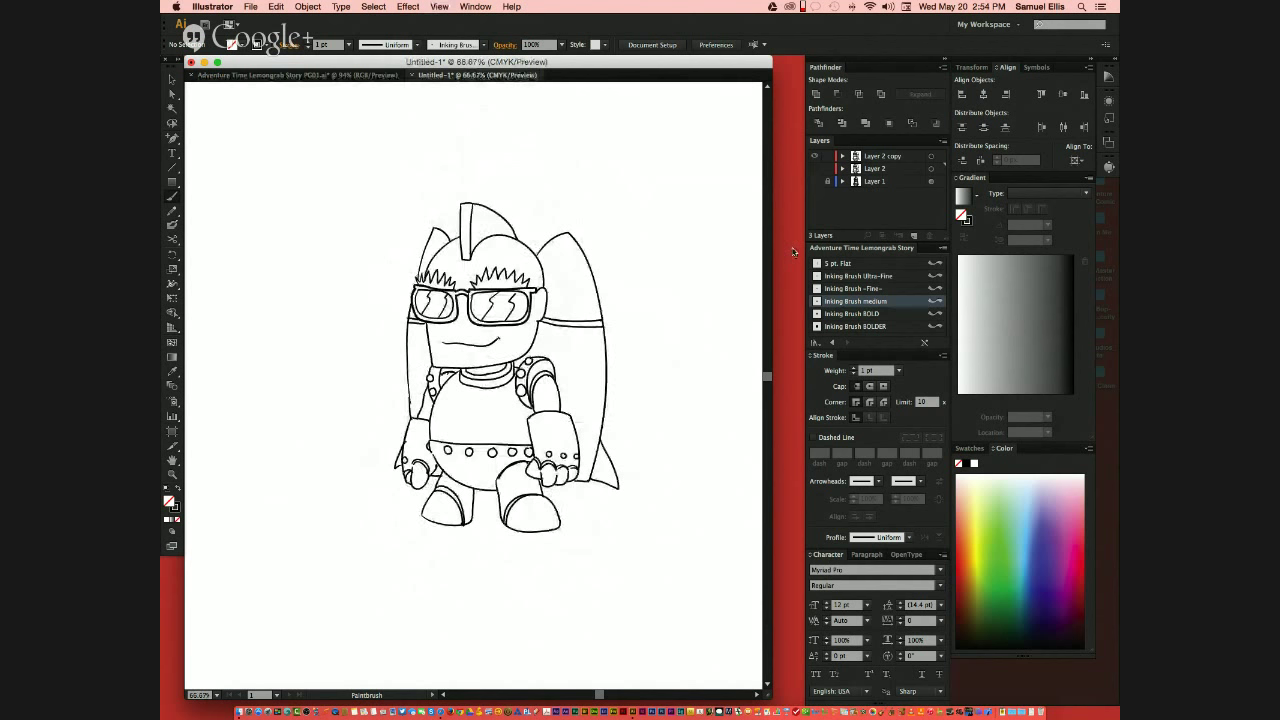
key(super+a)
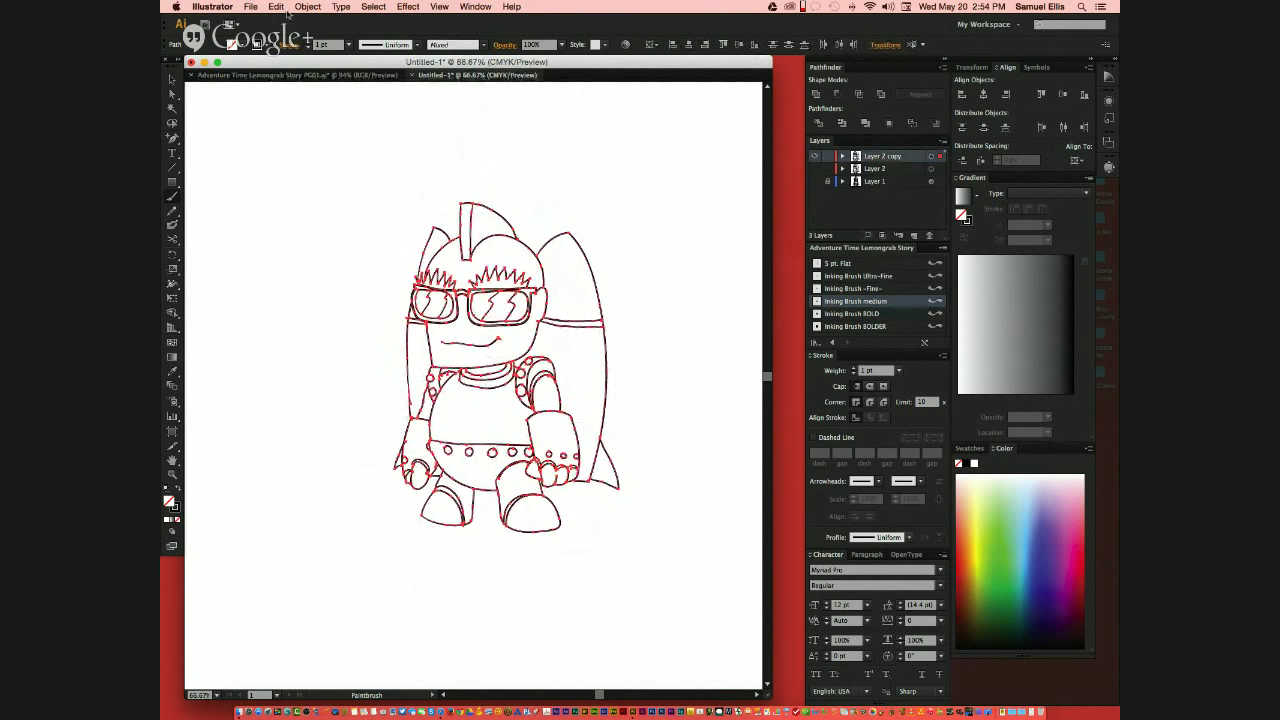
click(251, 7)
mouse_move(304, 10)
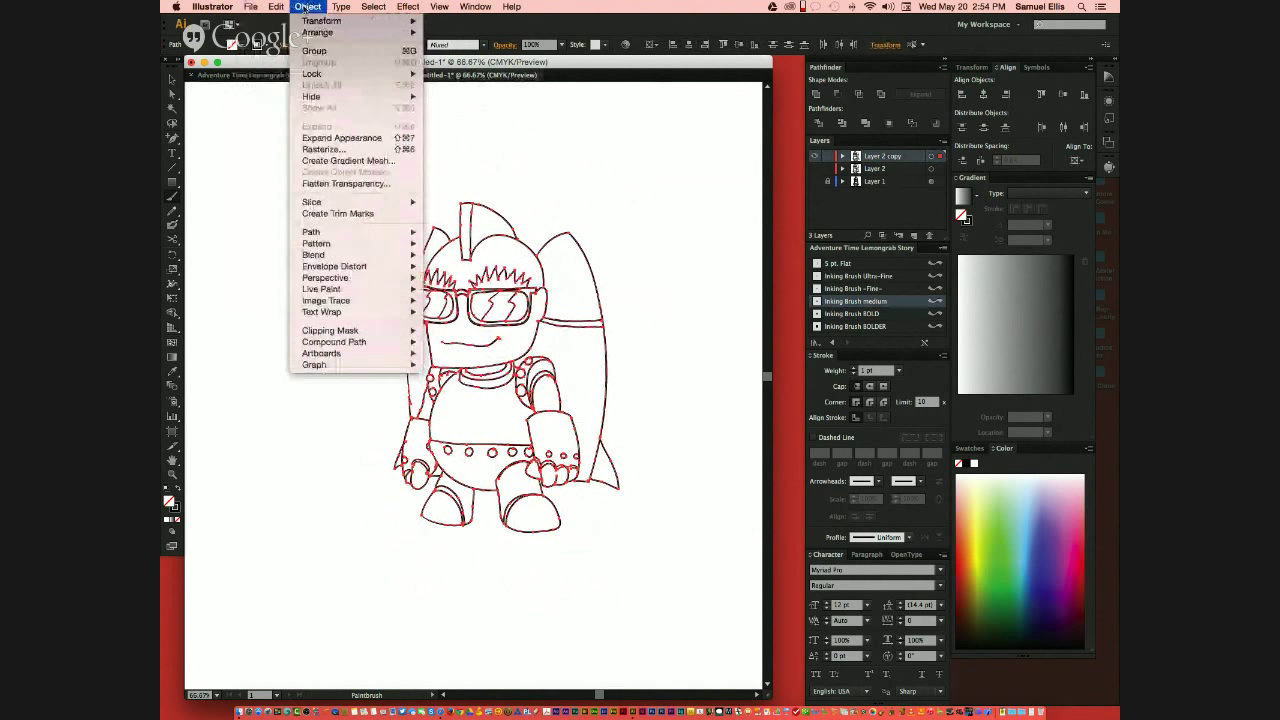
click(345, 151)
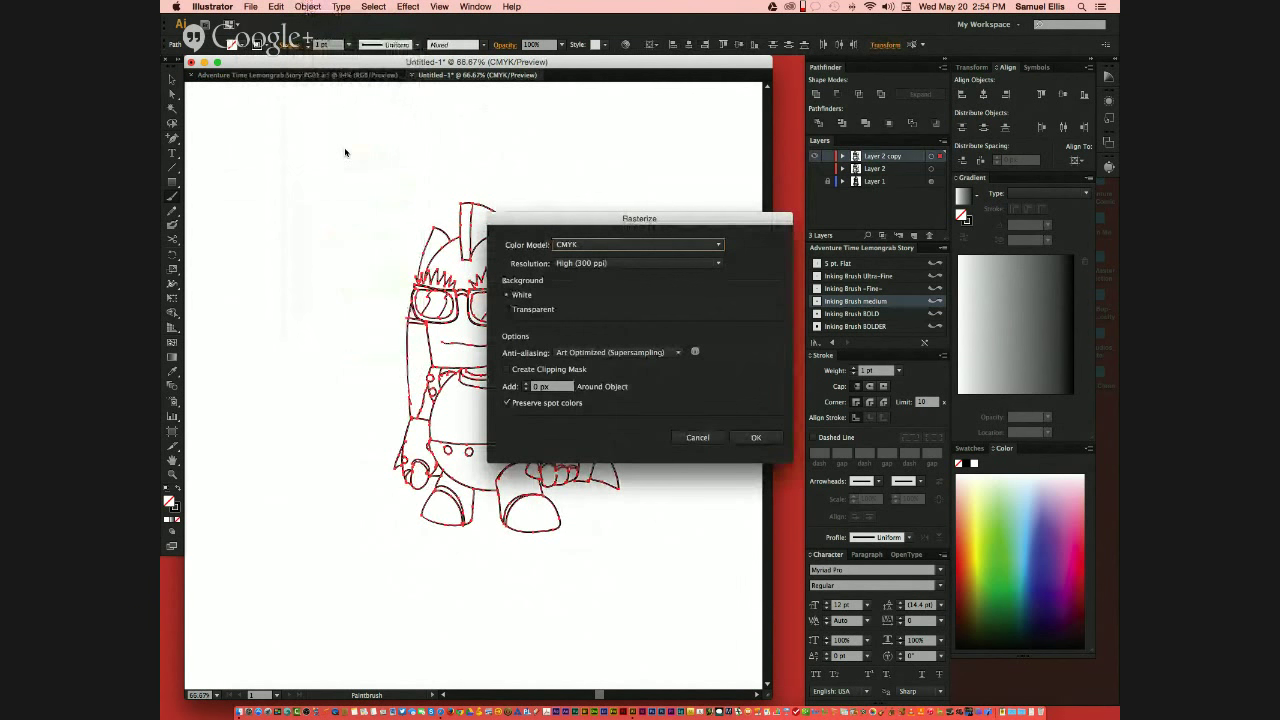
click(714, 244)
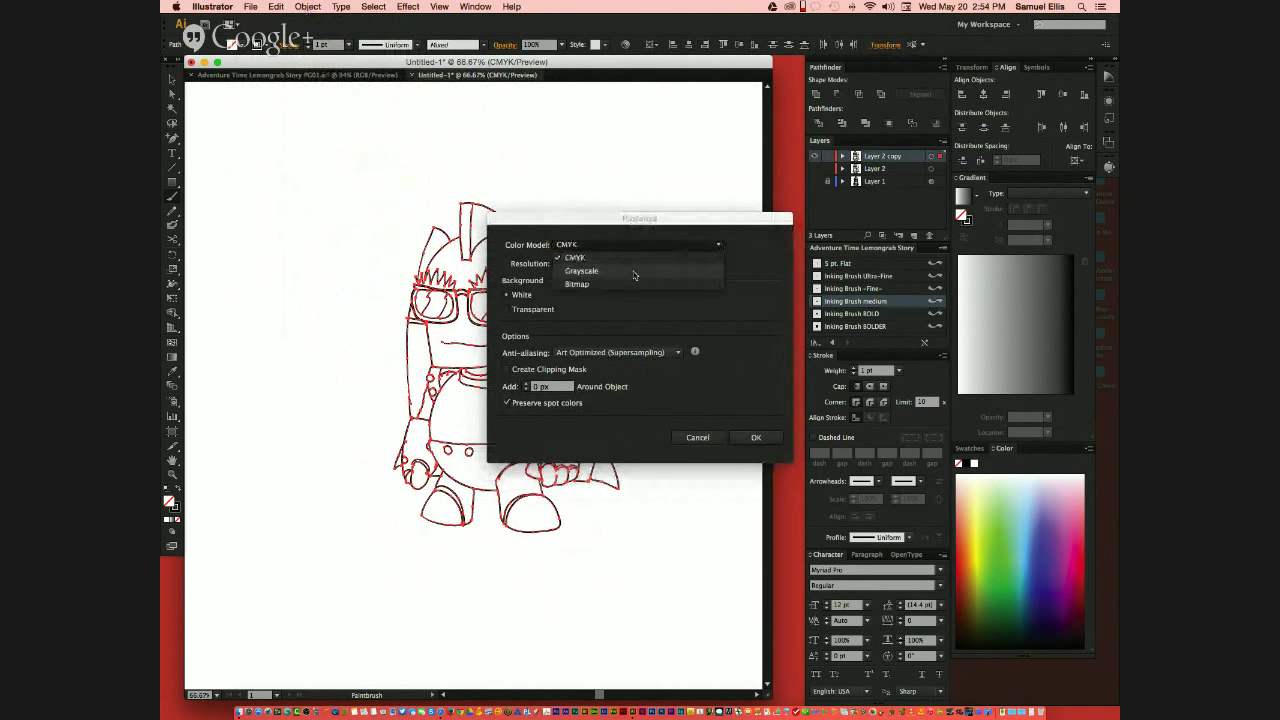
click(712, 225)
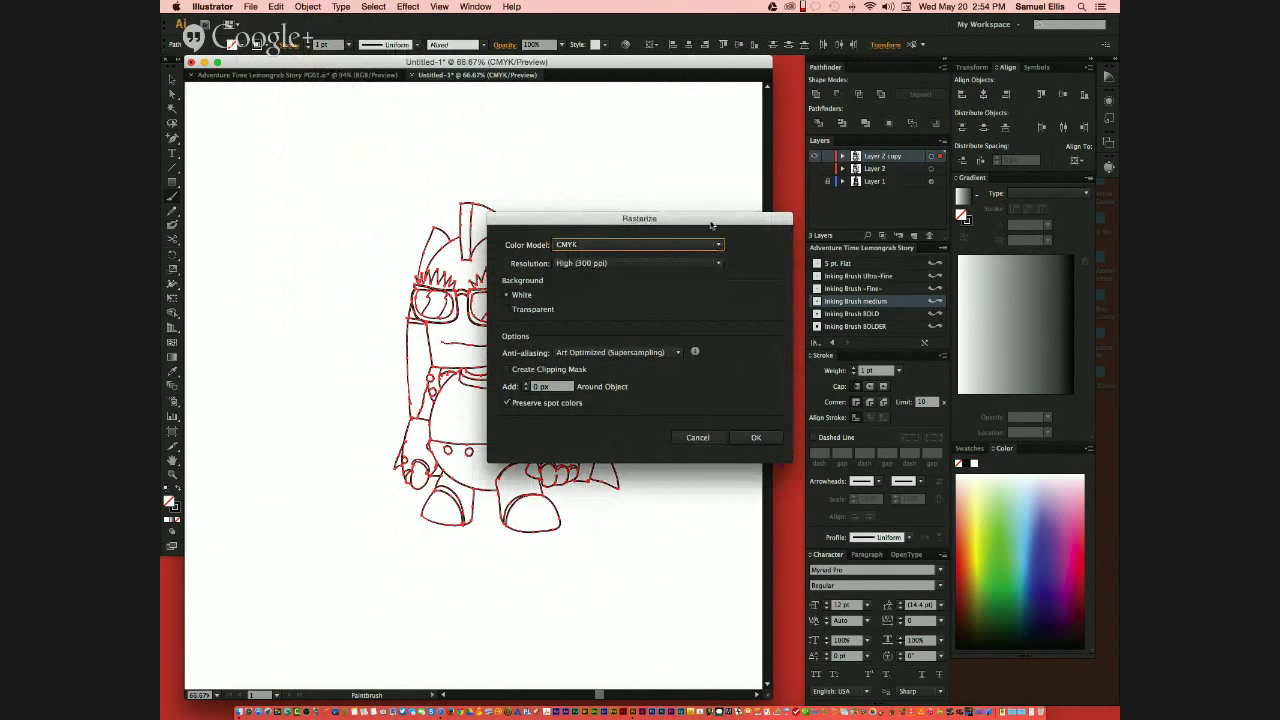
click(756, 440)
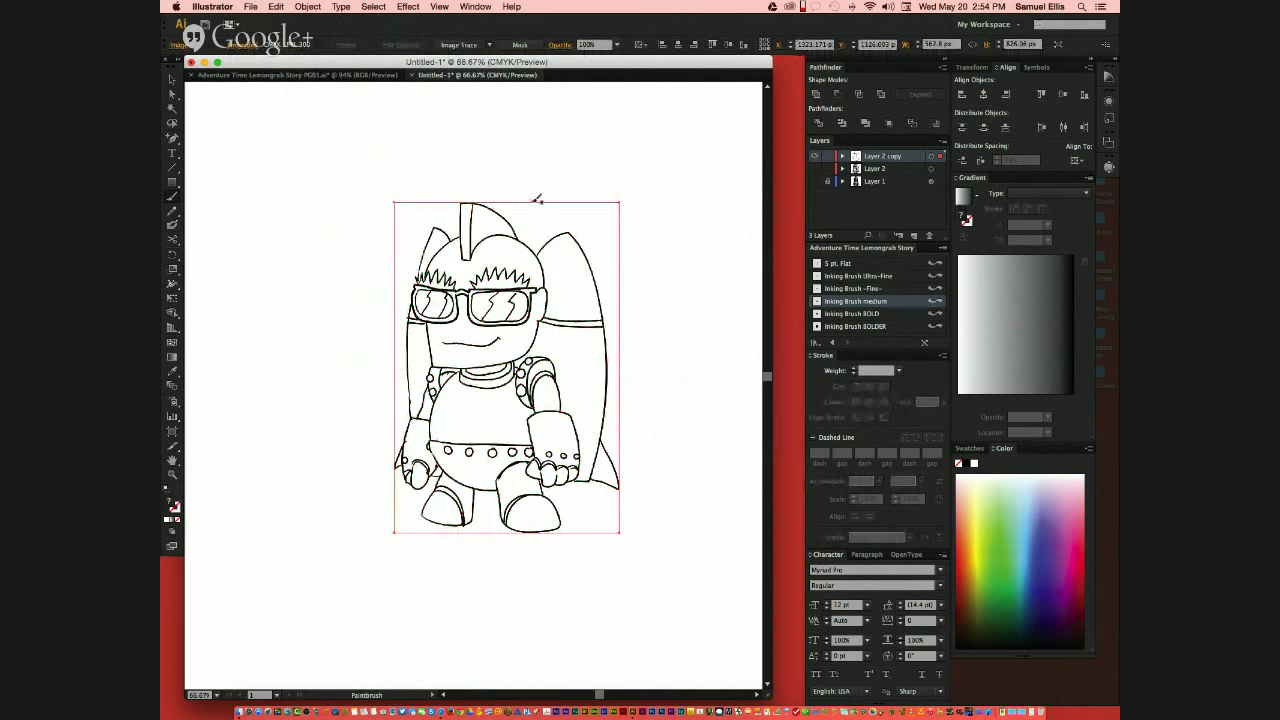
Step: Examine the pixel edges of the rasterized linework at 3200% zoom, then fit the artboard in the window
key(super+equal)
key(super+equal)
key(super+equal)
key(super+equal)
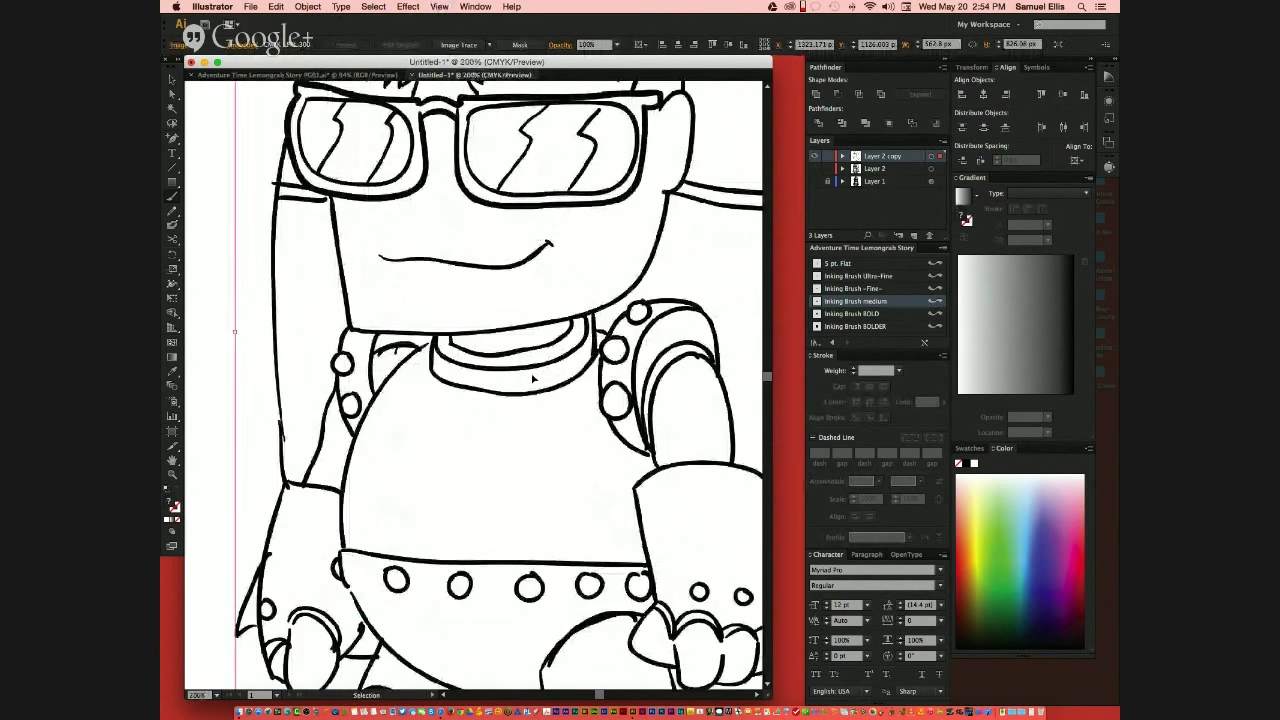
key(super+equal)
key(super+equal)
key(super+equal)
key(super+equal)
key(super+equal)
key(super+equal)
key(super+equal)
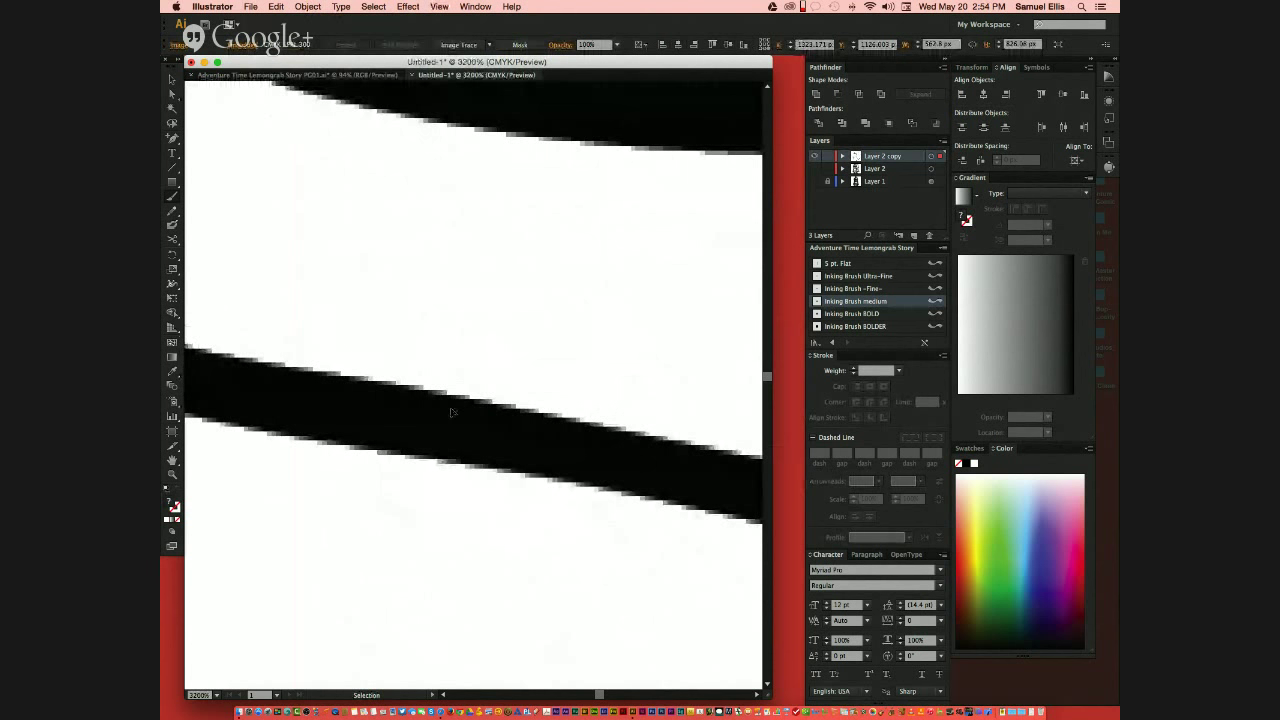
key(super+0)
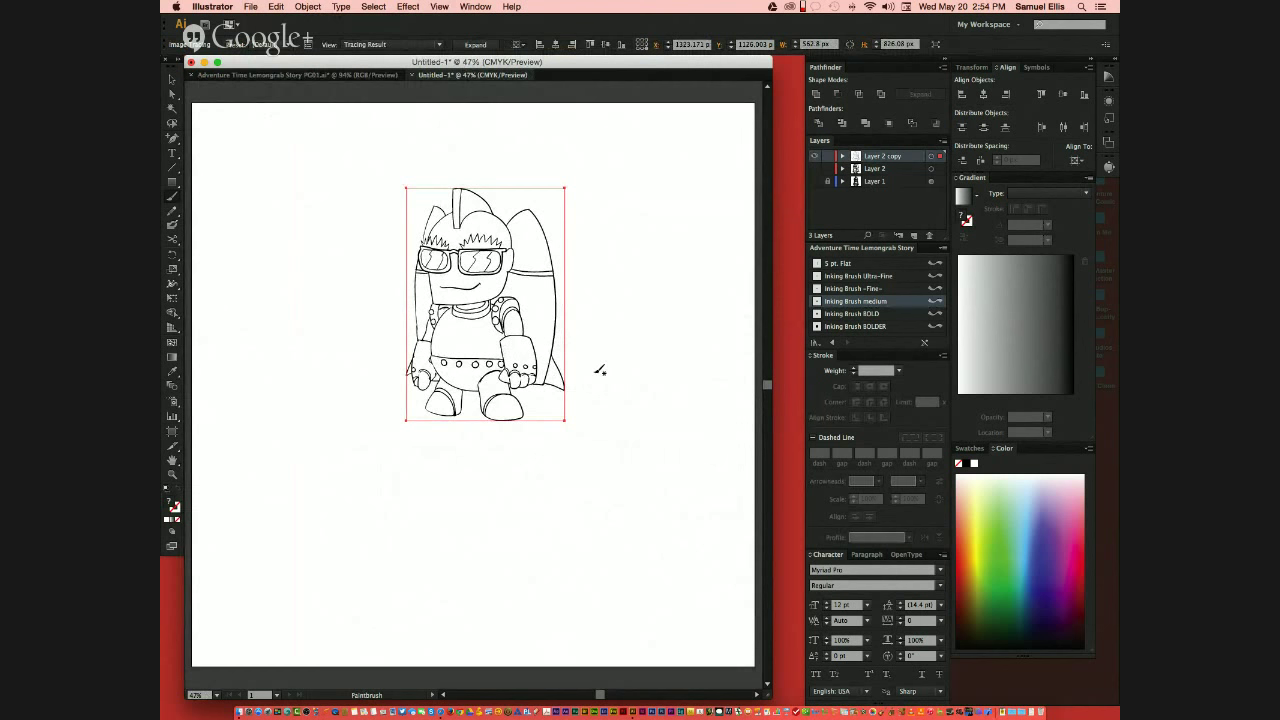
Step: Examine the traced linework close up at 200%, from the sunglasses and face to the hand and boots
key(super+equal)
key(super+equal)
key(super+equal)
key(super+equal)
key(super+equal)
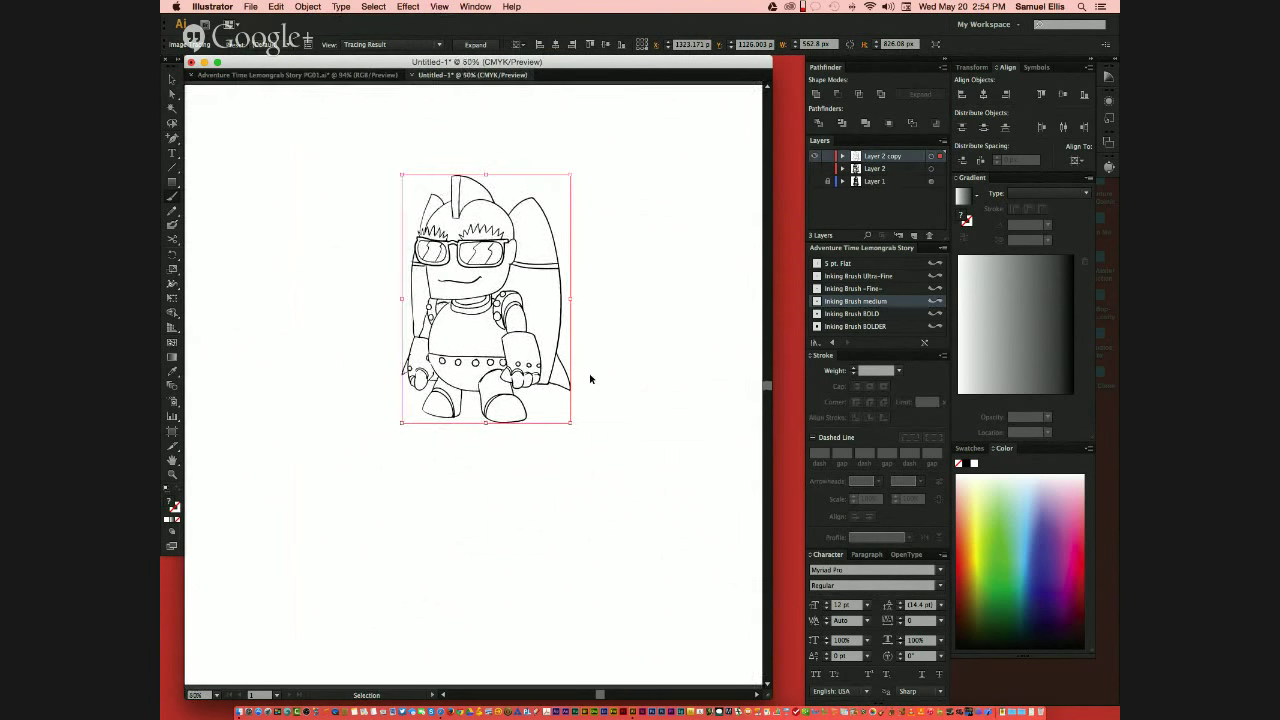
drag(345, 188, 463, 357)
scroll(463, 357, up, 10)
scroll(463, 357, right, 3)
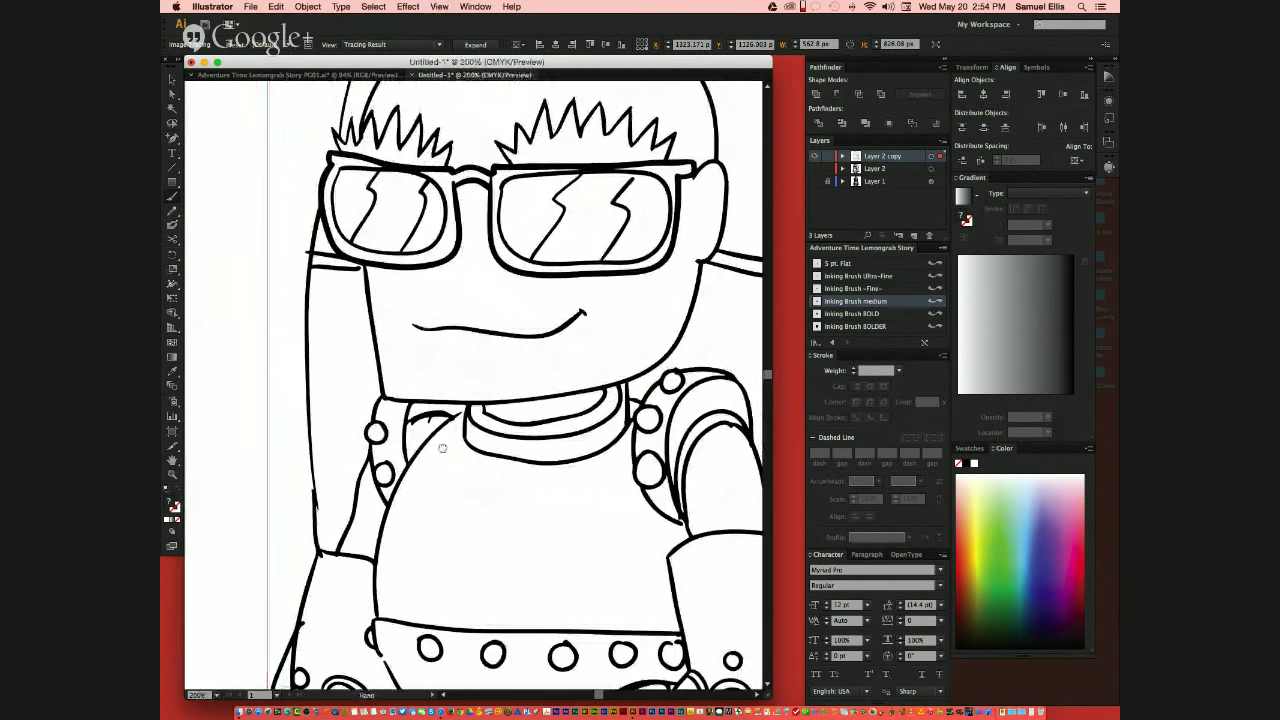
scroll(560, 447, right, 3)
scroll(562, 440, down, 8)
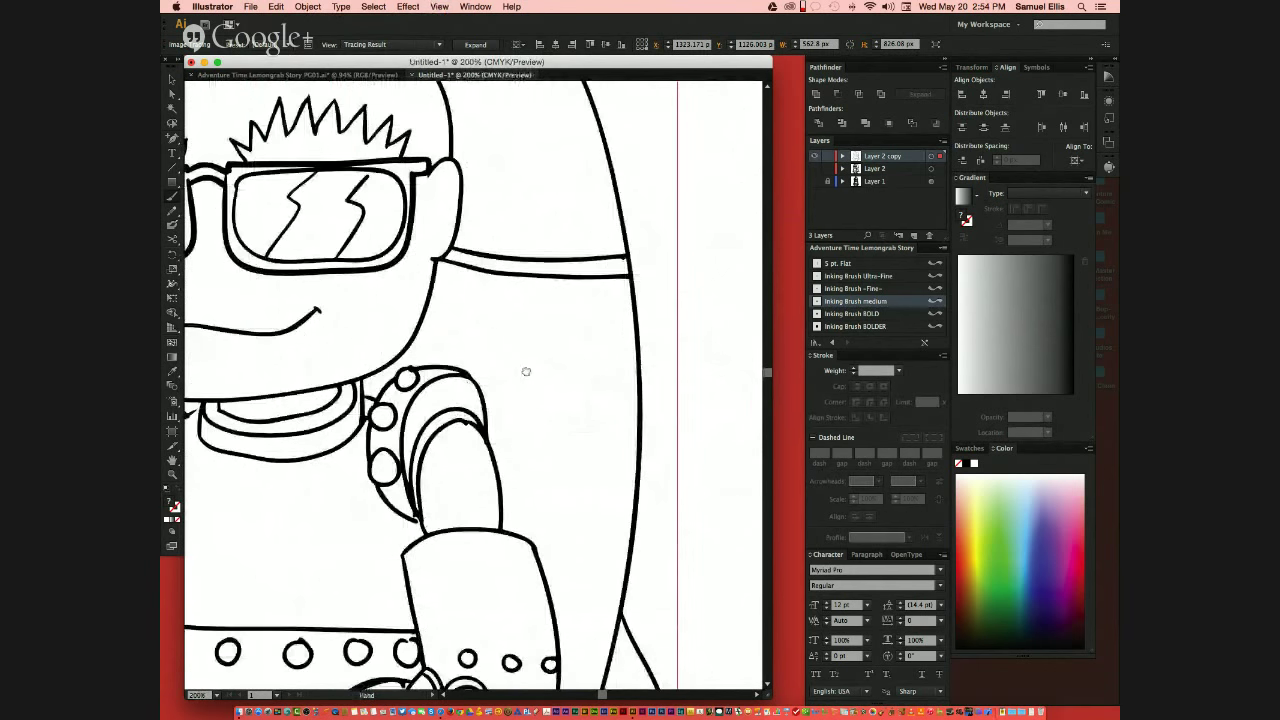
scroll(567, 422, down, 3)
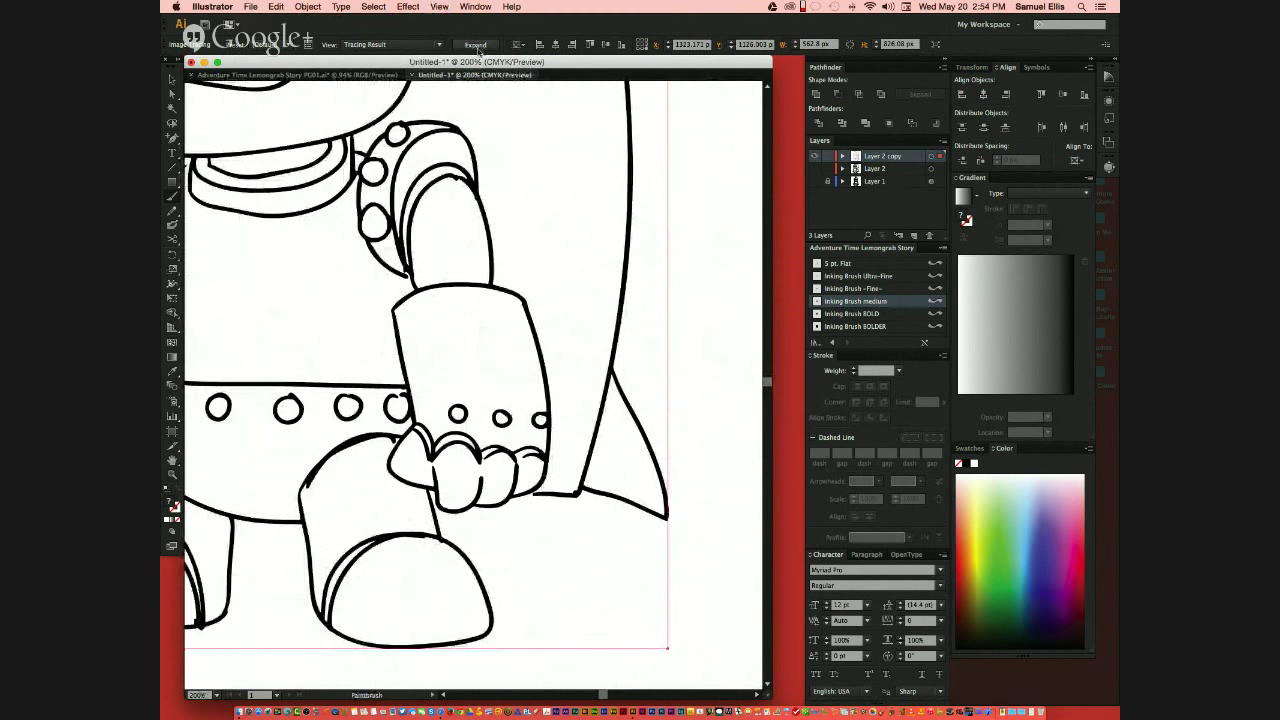
Step: Expand the Image Trace result and delete the white background area at the artwork's lower right, below the rocket fin
key(super+a)
key(a)
click(680, 552)
click(594, 566)
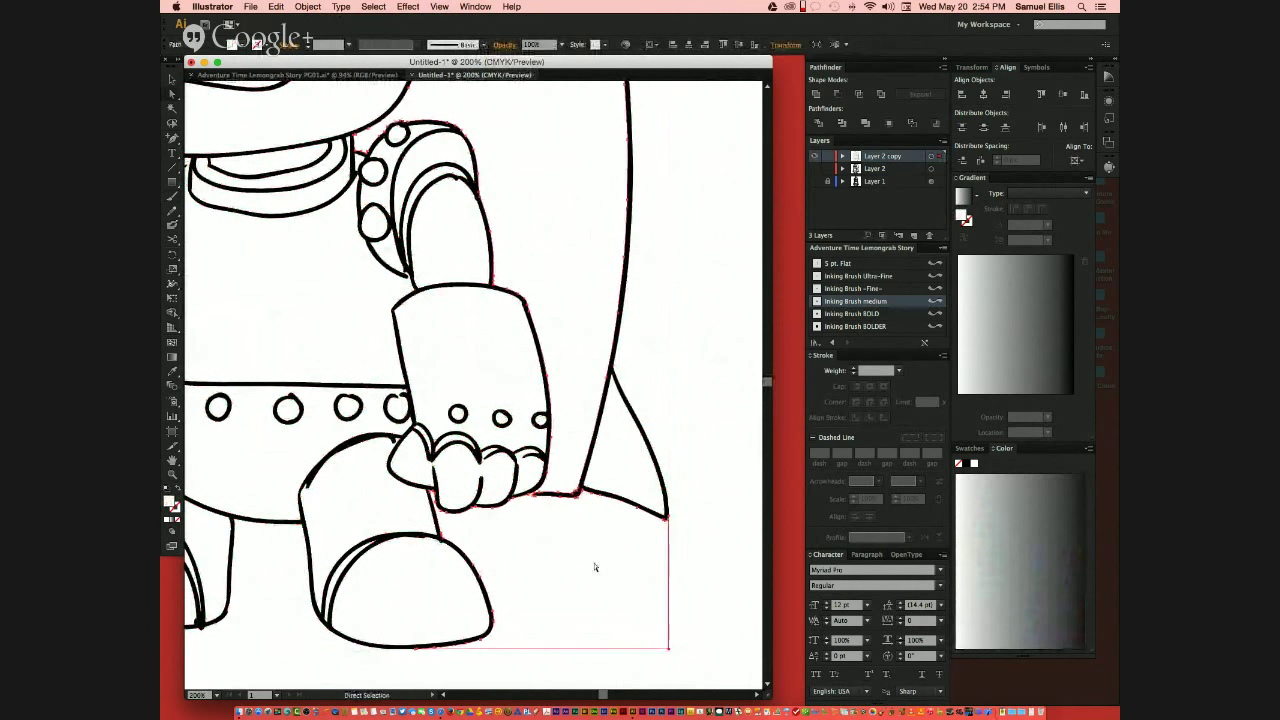
click(533, 498)
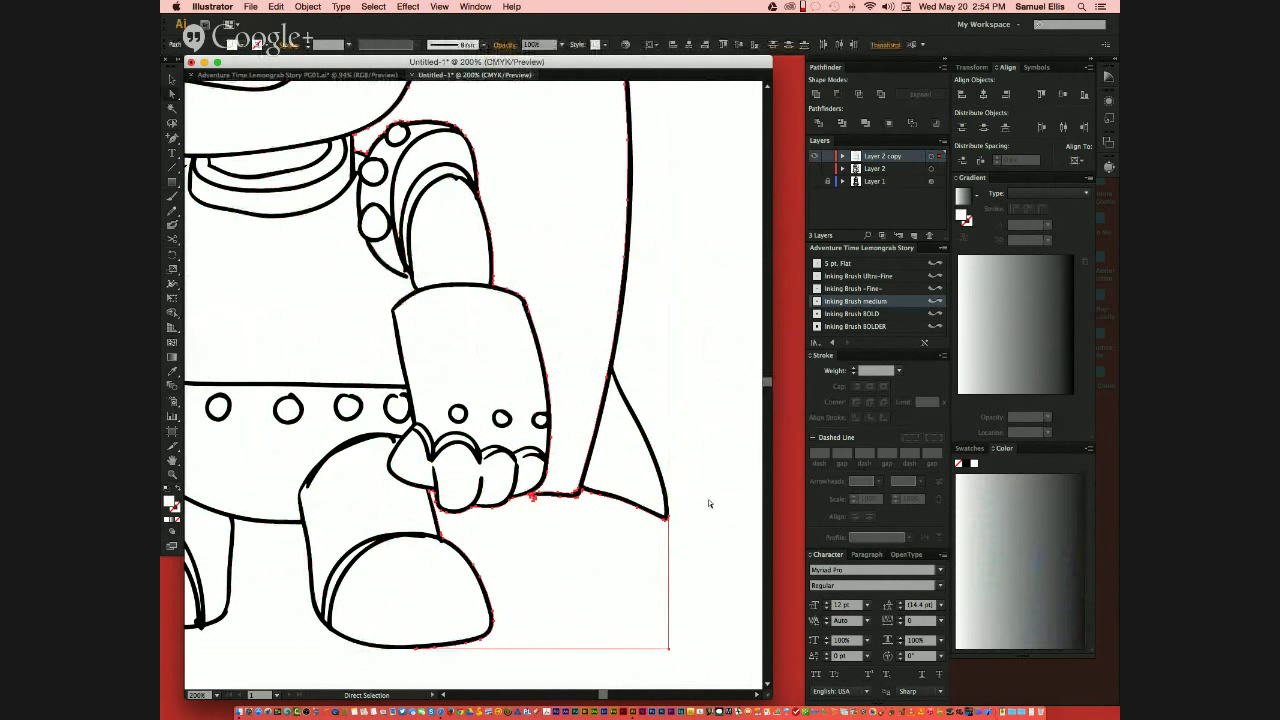
click(623, 580)
Step: Create a new layer and place it below Layer 2, directly above the locked Layer 1 sketch
key(super+minus)
key(super+minus)
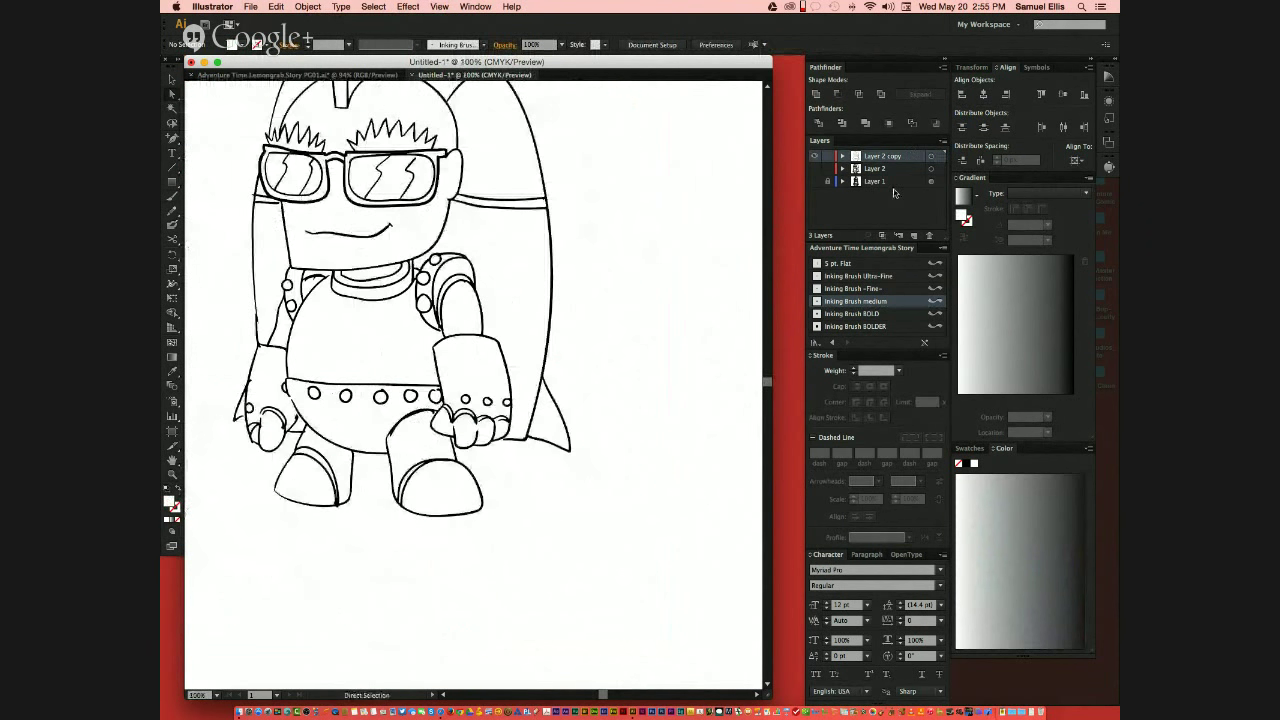
key(super+l)
drag(589, 345, 669, 345)
drag(887, 157, 887, 181)
key(a)
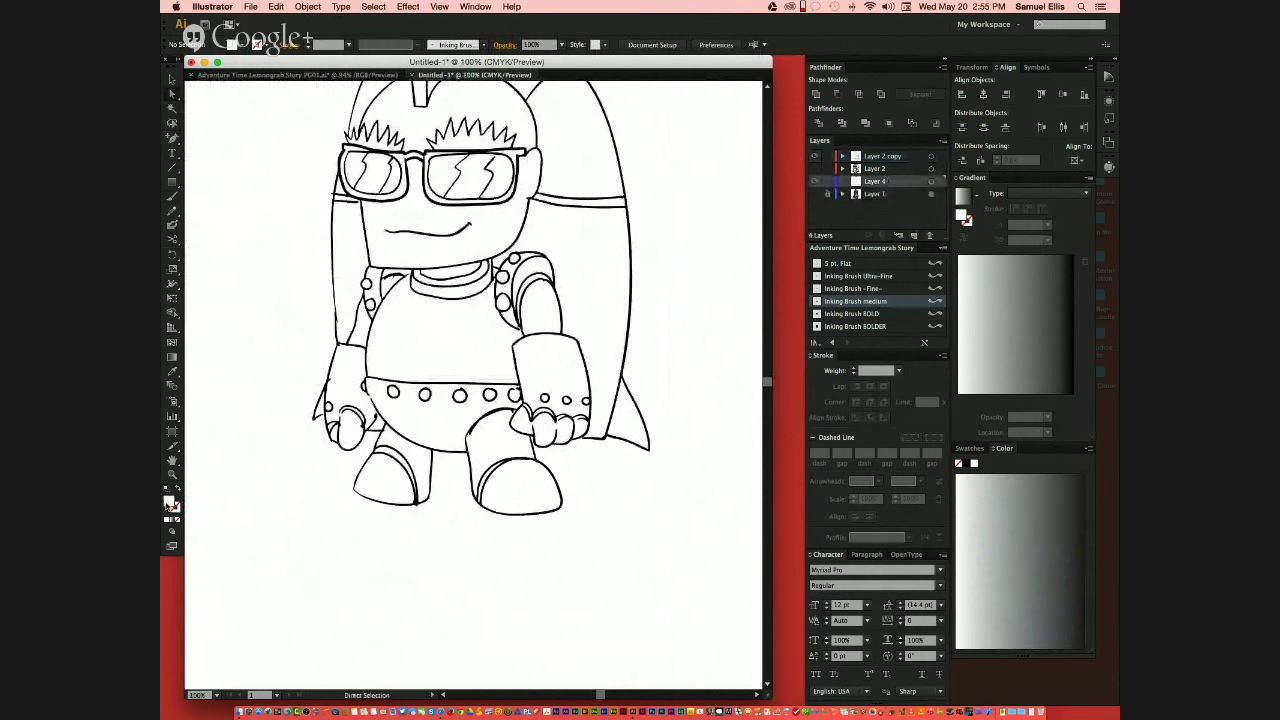
Step: Pick a bright red fill and draw a large backing rectangle behind the whole figure on the new layer
double_click(169, 504)
click(699, 266)
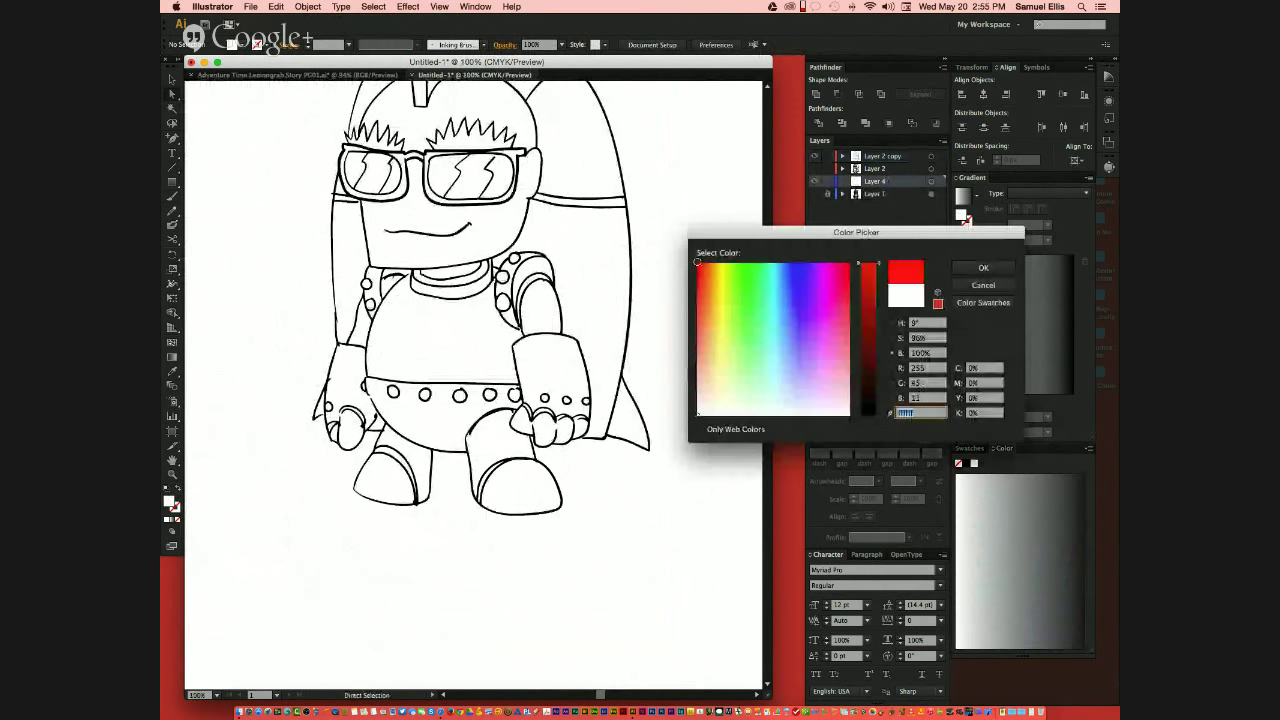
click(986, 268)
key(super+minus)
key(super+minus)
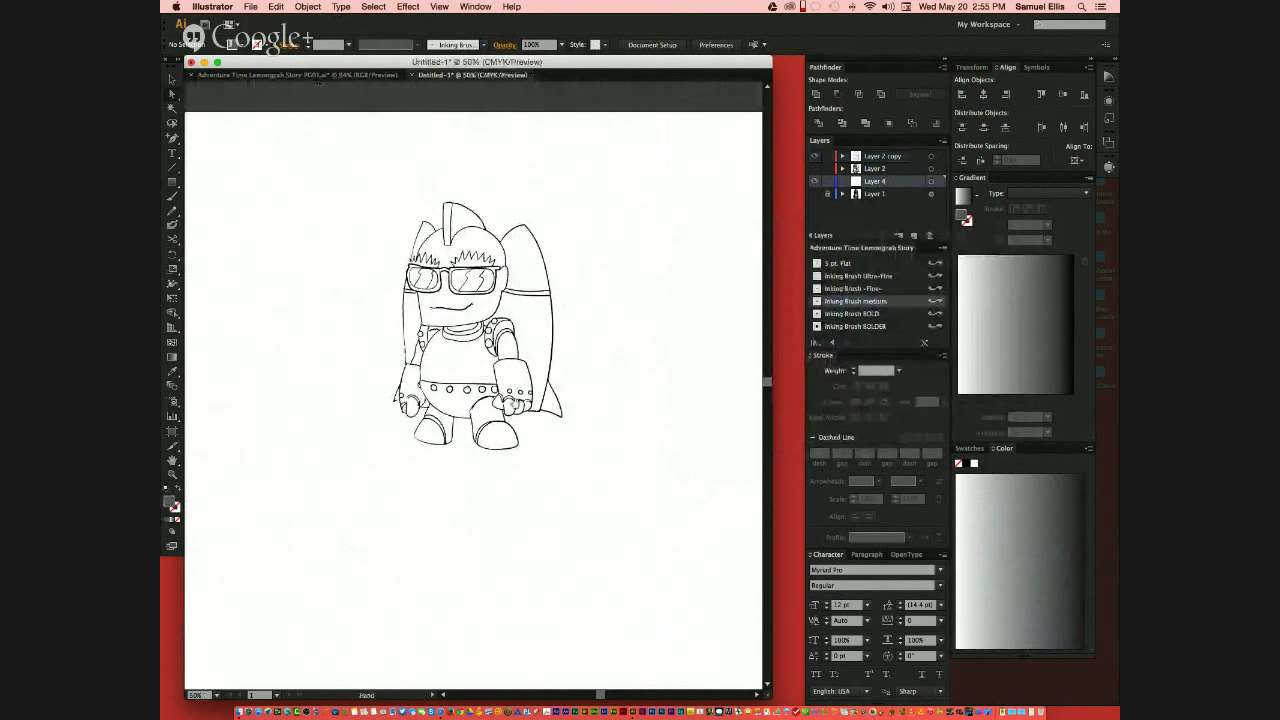
key(m)
drag(314, 166, 652, 492)
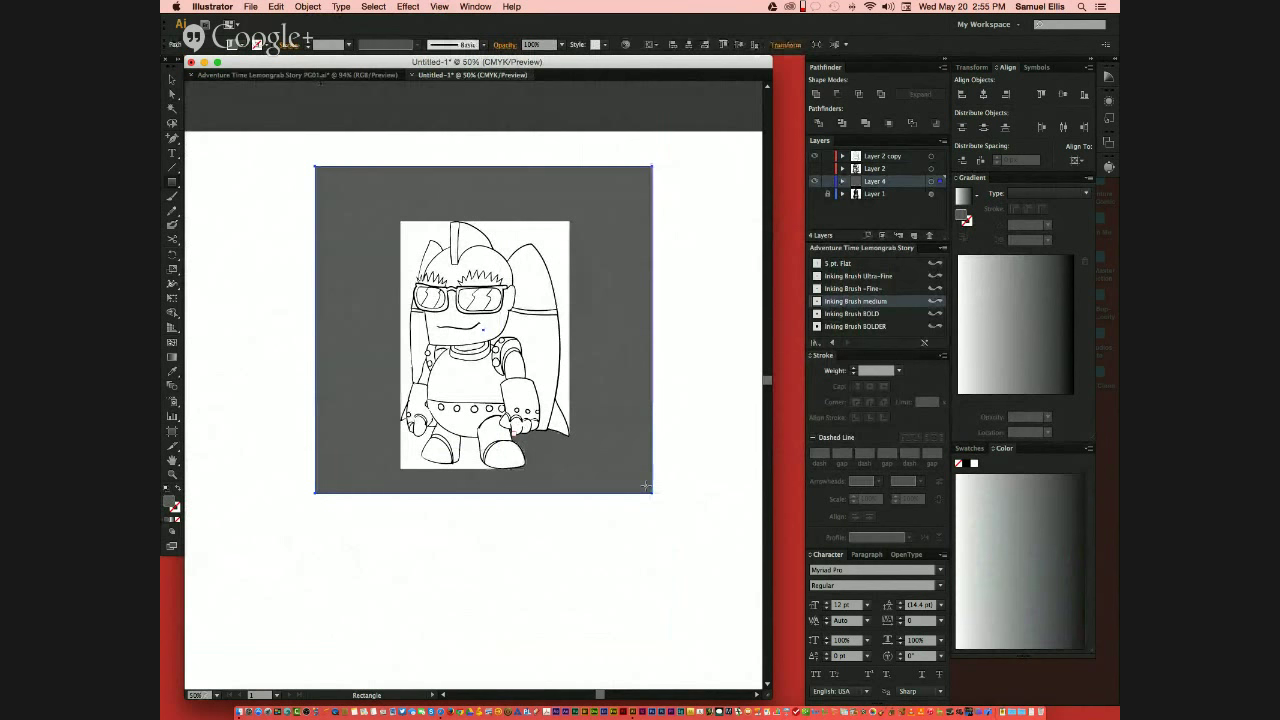
Step: Switch the document color mode and color sliders to RGB, and fill the backing rectangle with red ff0000
click(251, 7)
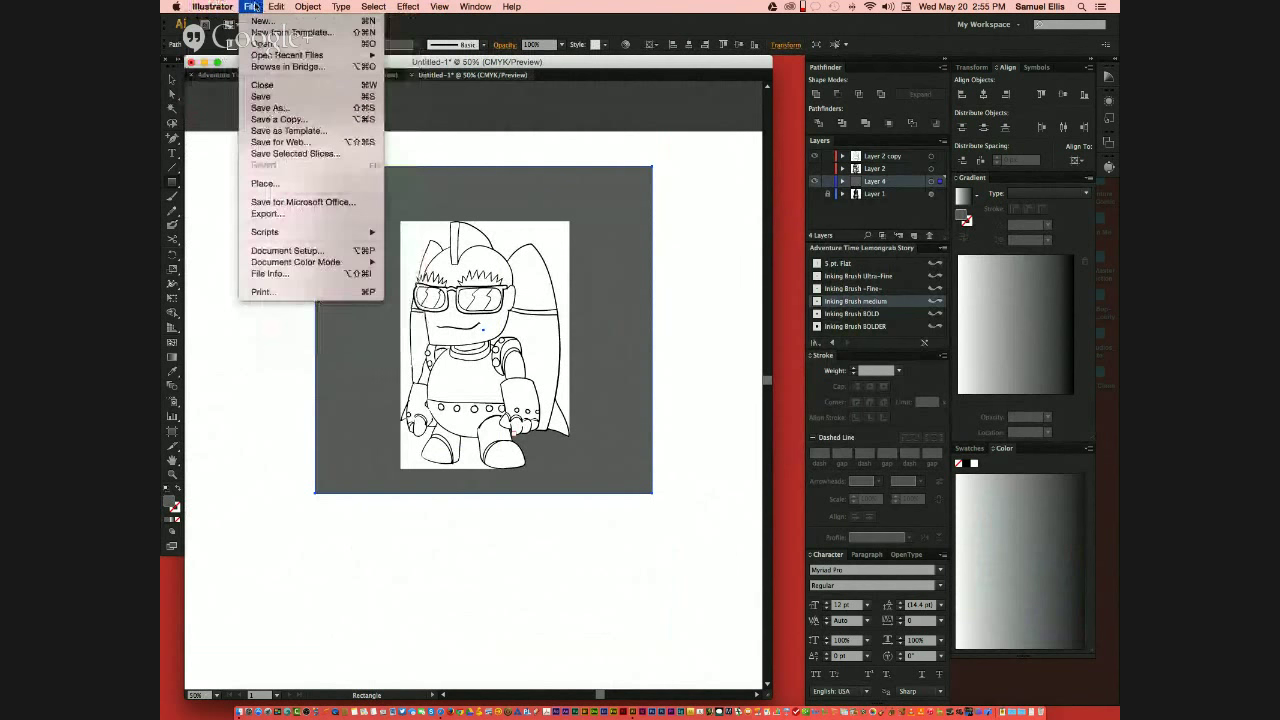
mouse_move(335, 262)
click(418, 274)
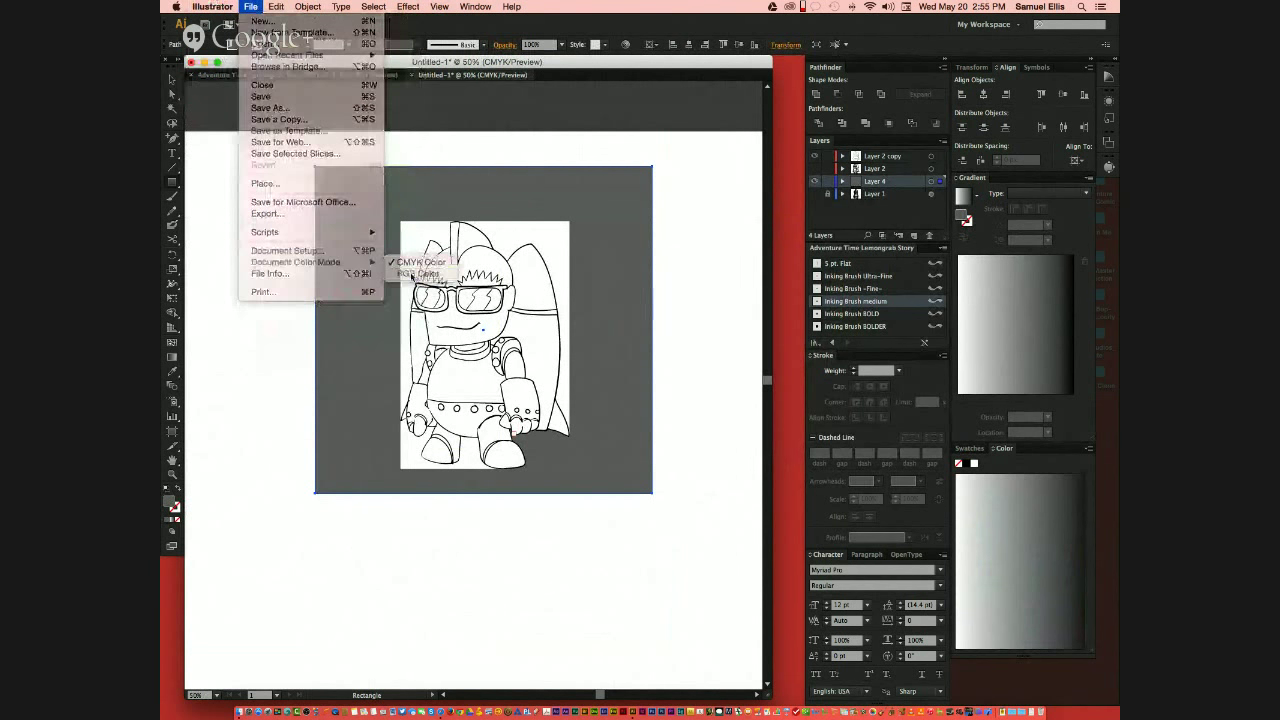
click(1089, 461)
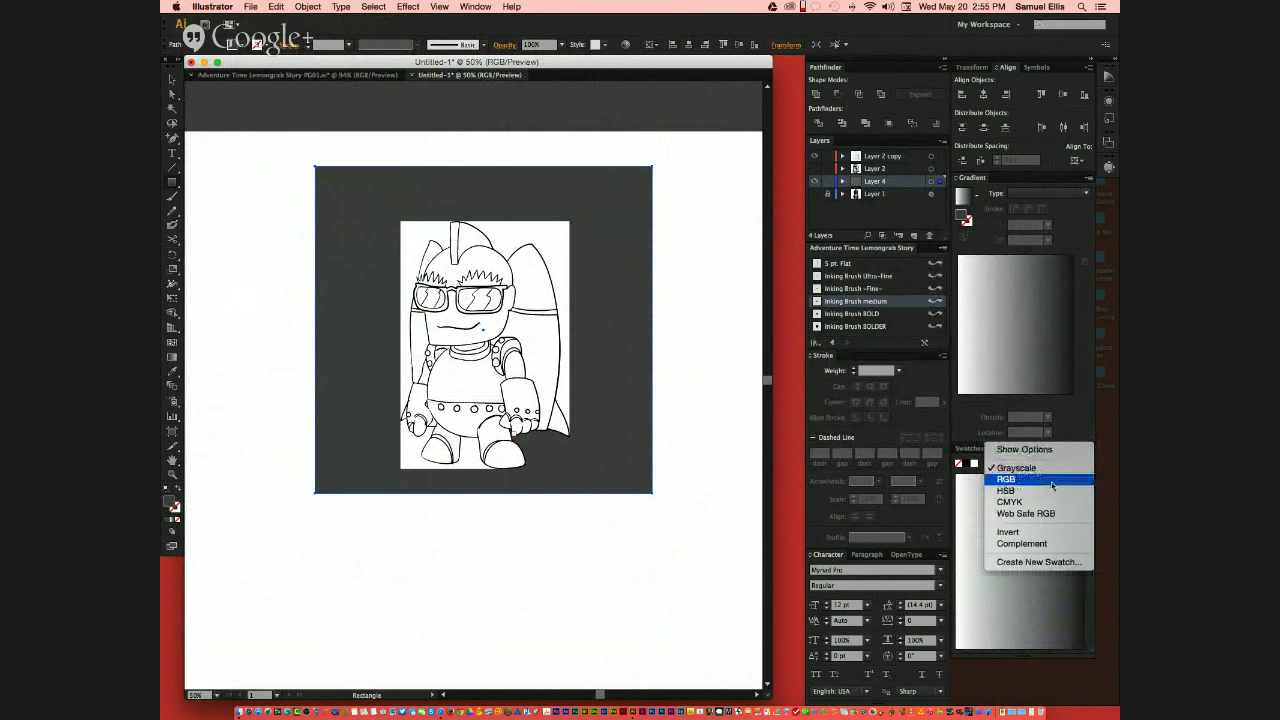
click(1052, 482)
key(a)
click(495, 558)
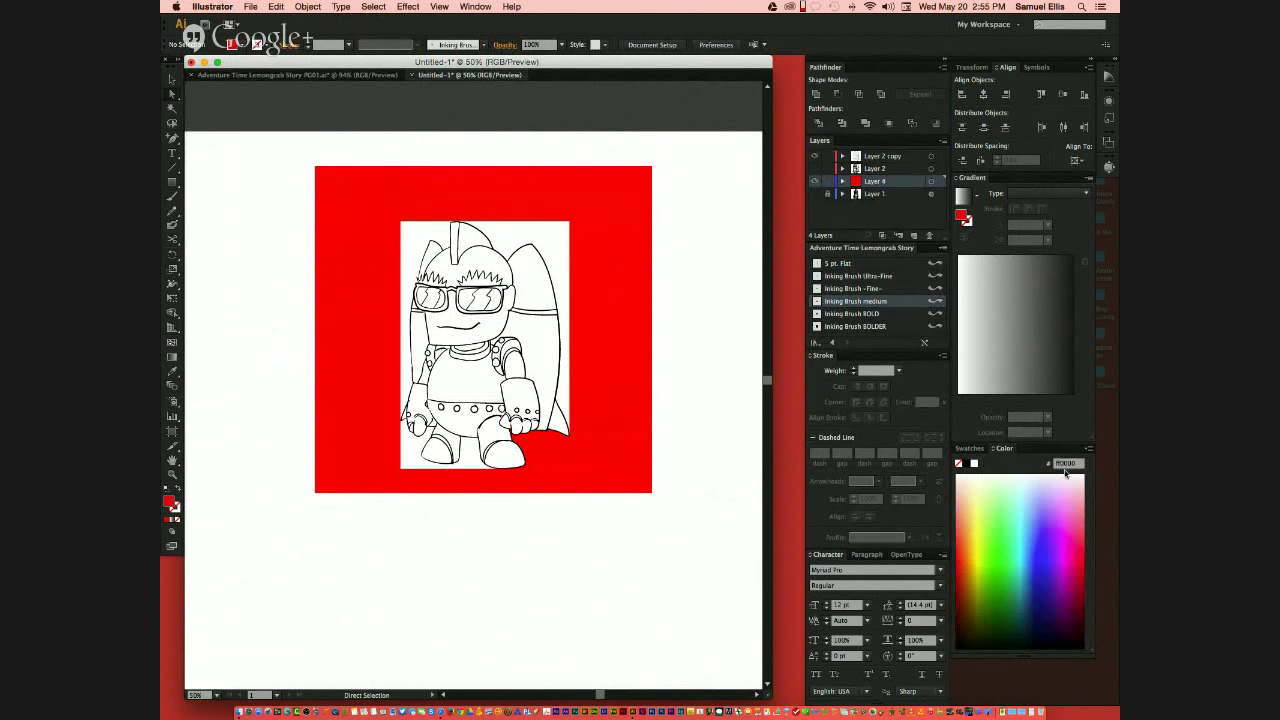
Step: Set the red value of the current fill to 0 in the Color Picker with no artwork selected
click(1090, 449)
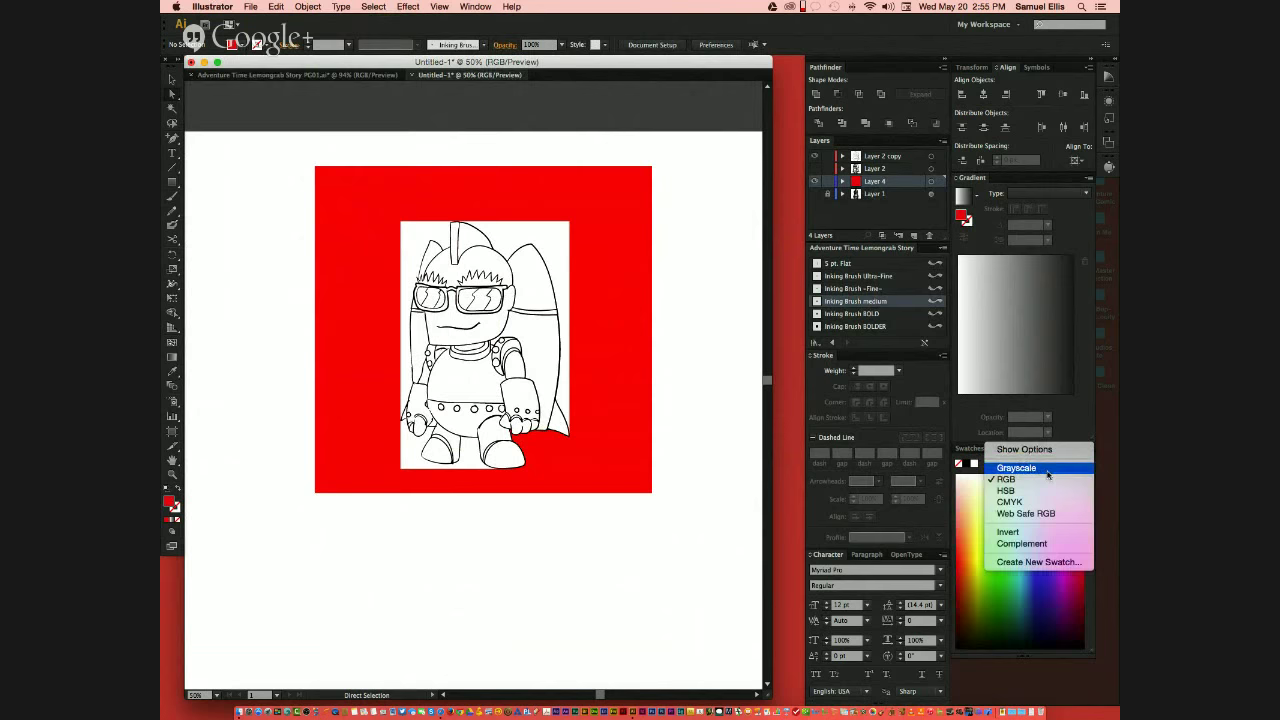
double_click(170, 503)
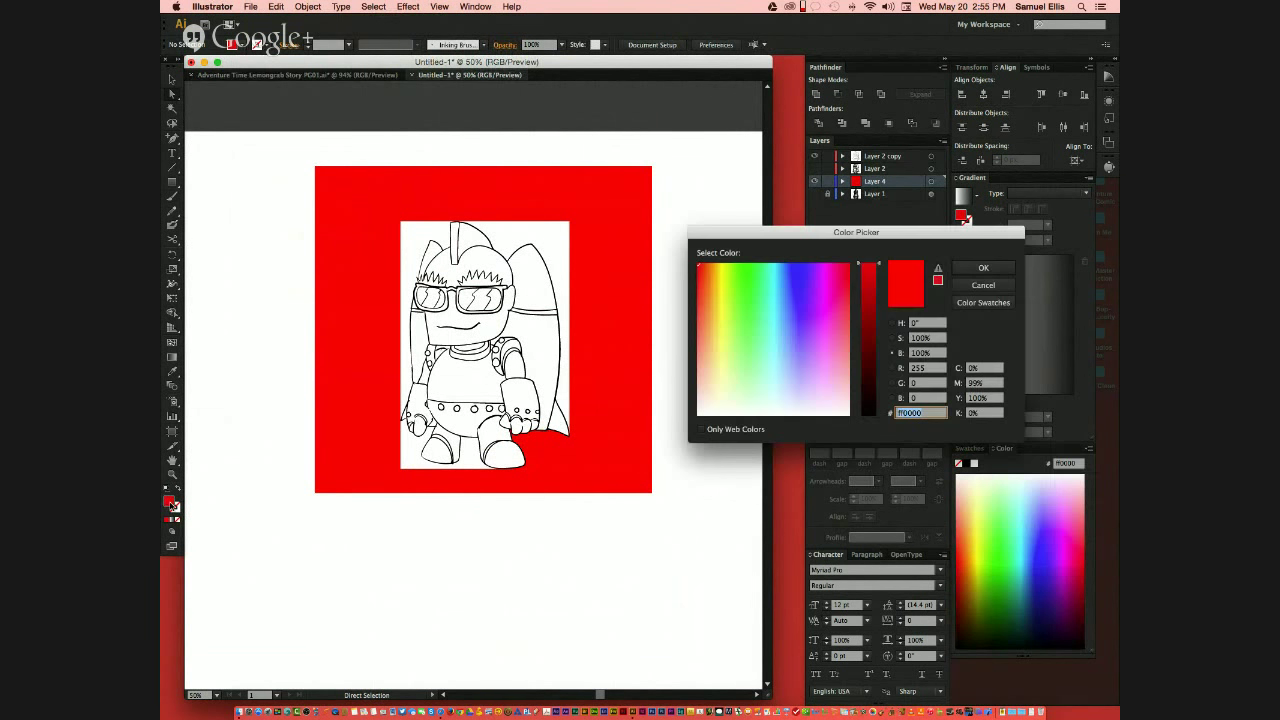
drag(877, 236, 474, 132)
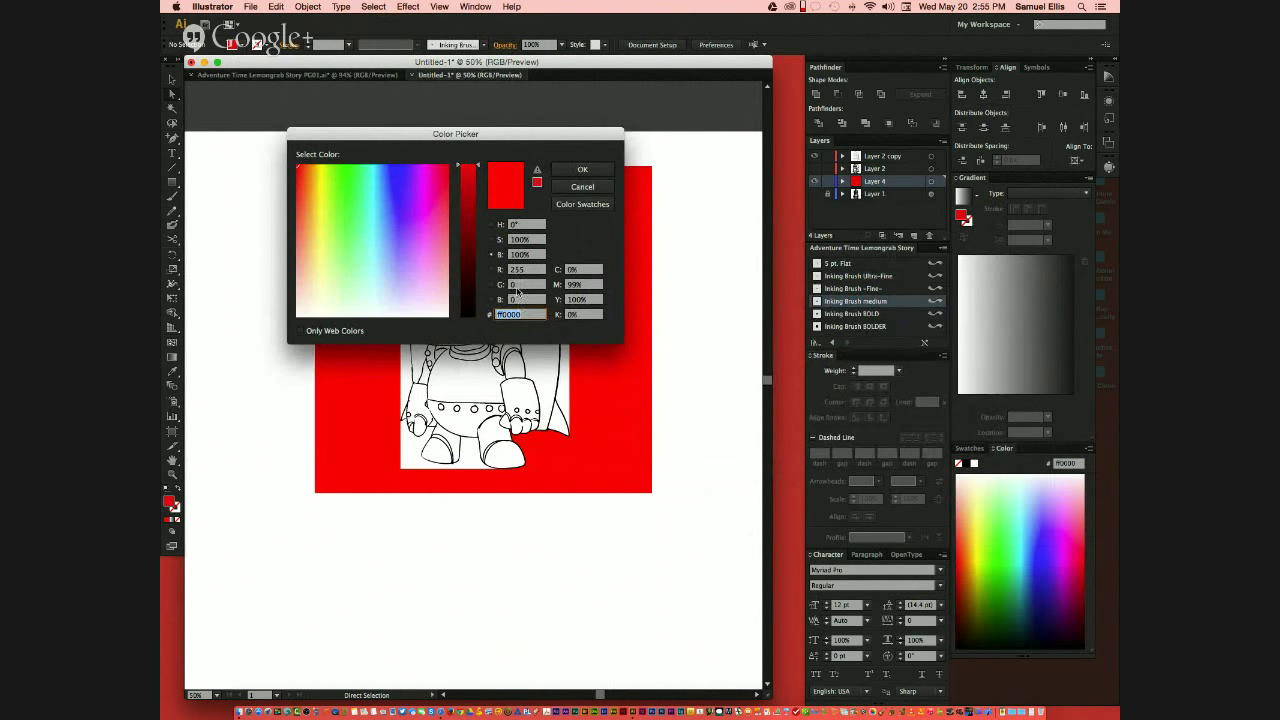
click(491, 270)
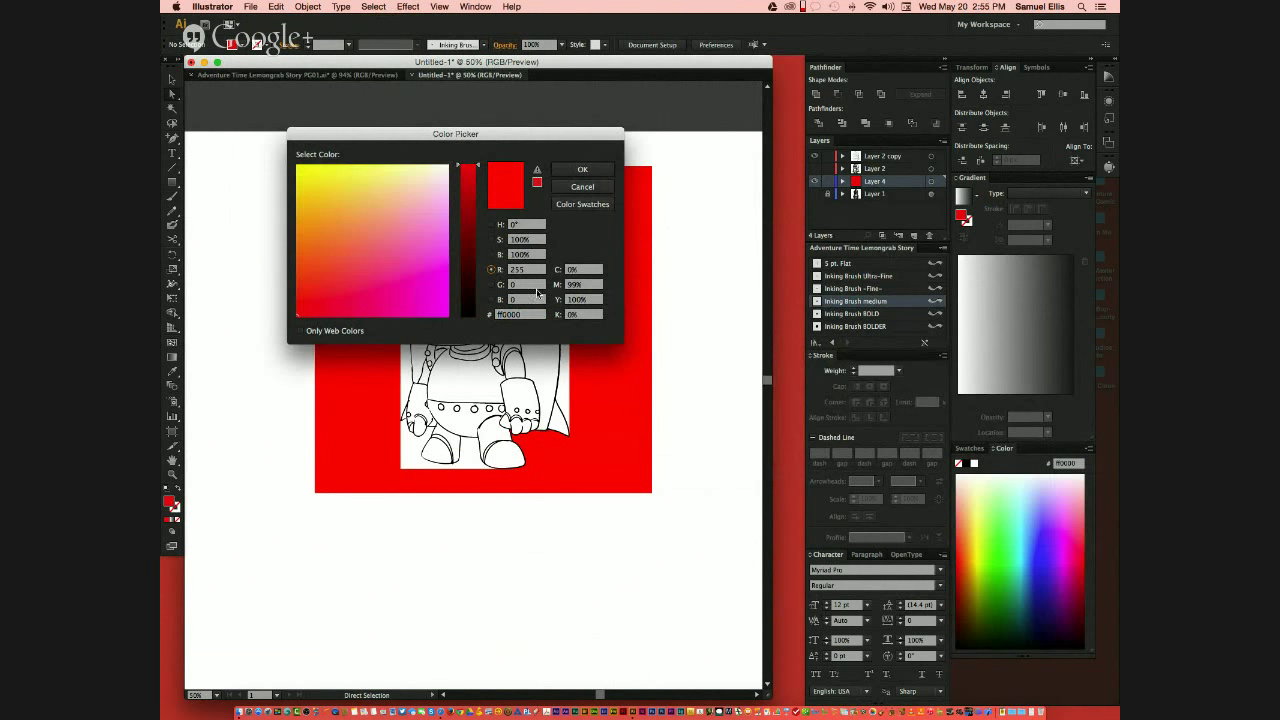
click(528, 270)
text(0)
key(Return)
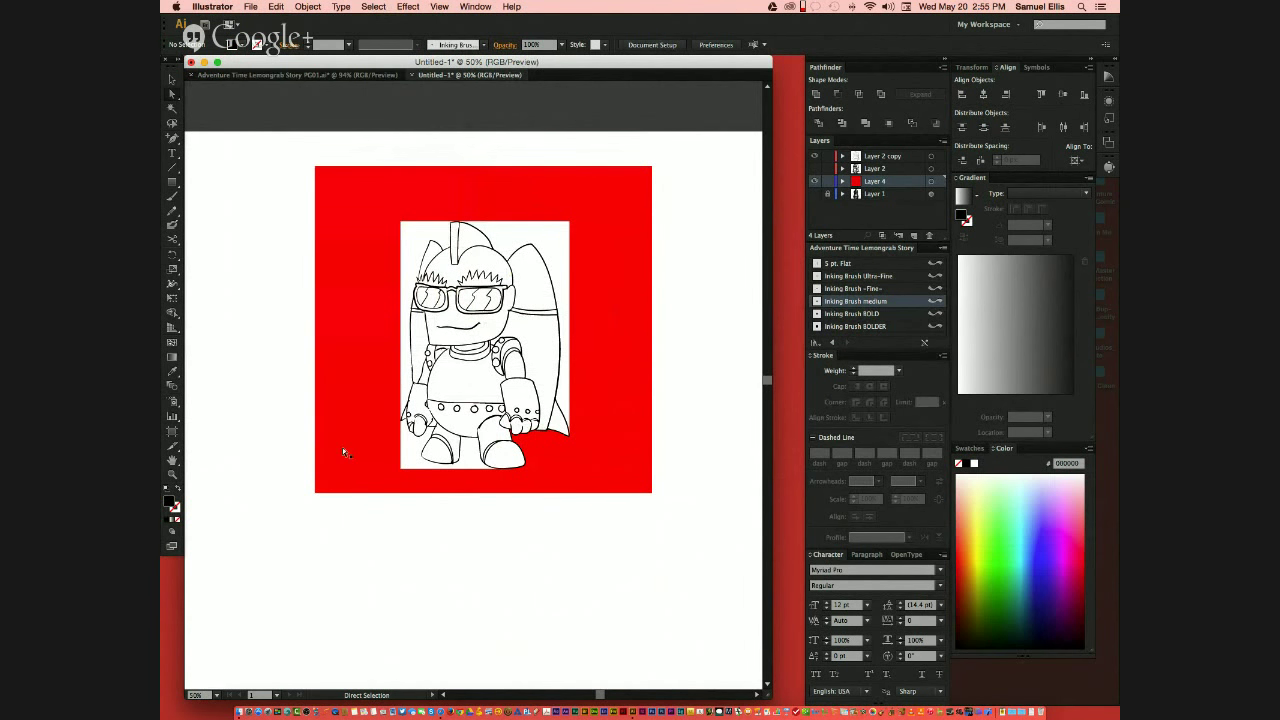
Step: Try the Color Picker's hue, saturation and brightness modes and raise the fill's brightness to a nearly full red
double_click(170, 503)
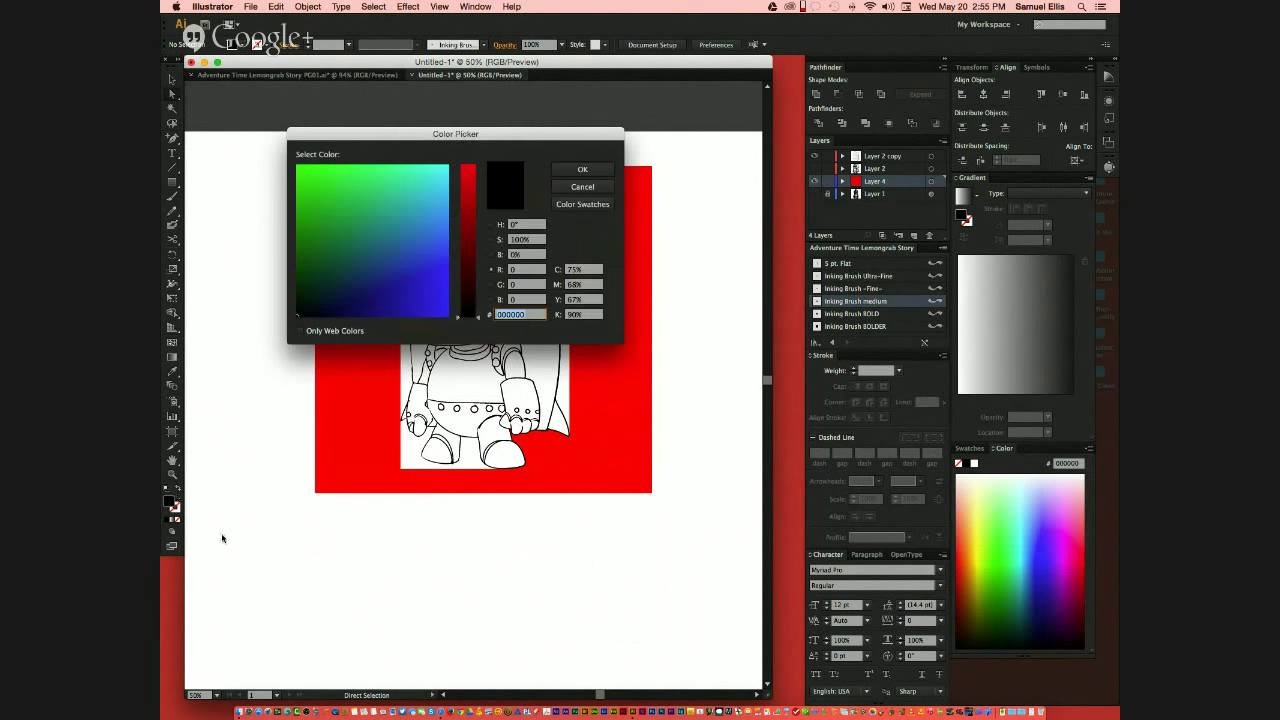
click(524, 301)
click(491, 224)
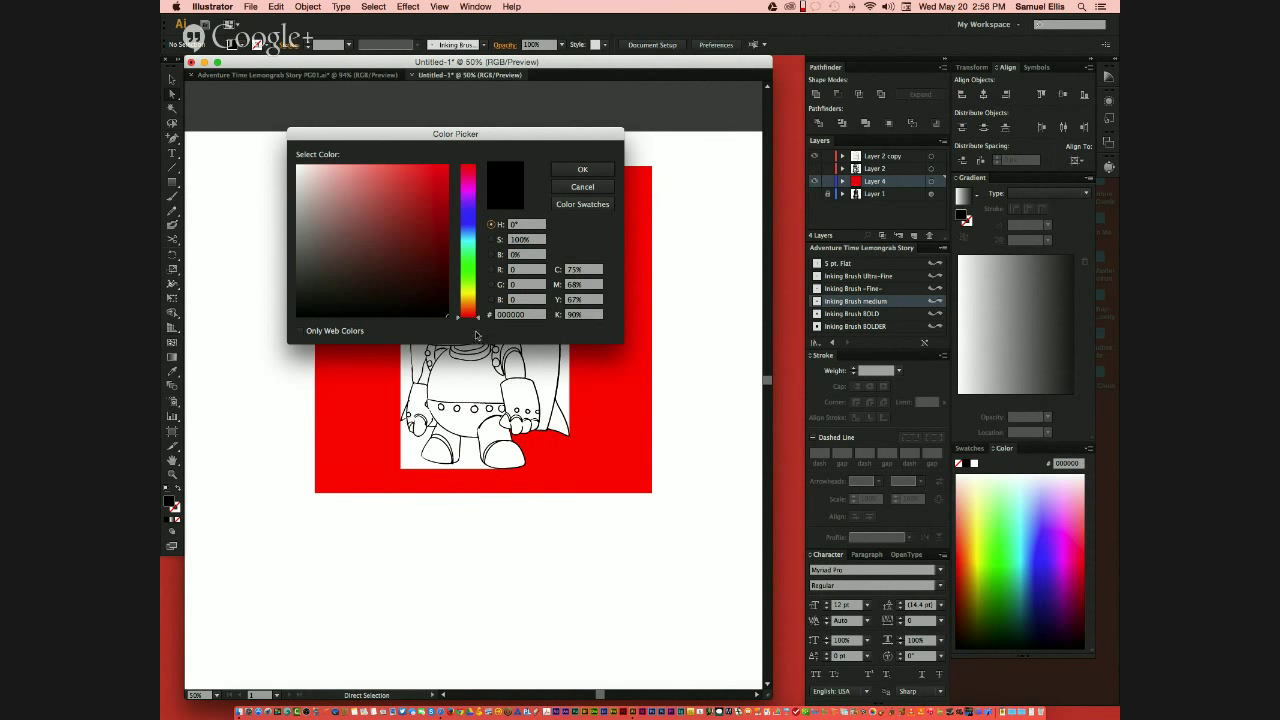
mouse_move(478, 297)
mouse_down()
mouse_move(478, 205)
mouse_move(478, 317)
mouse_up()
click(491, 240)
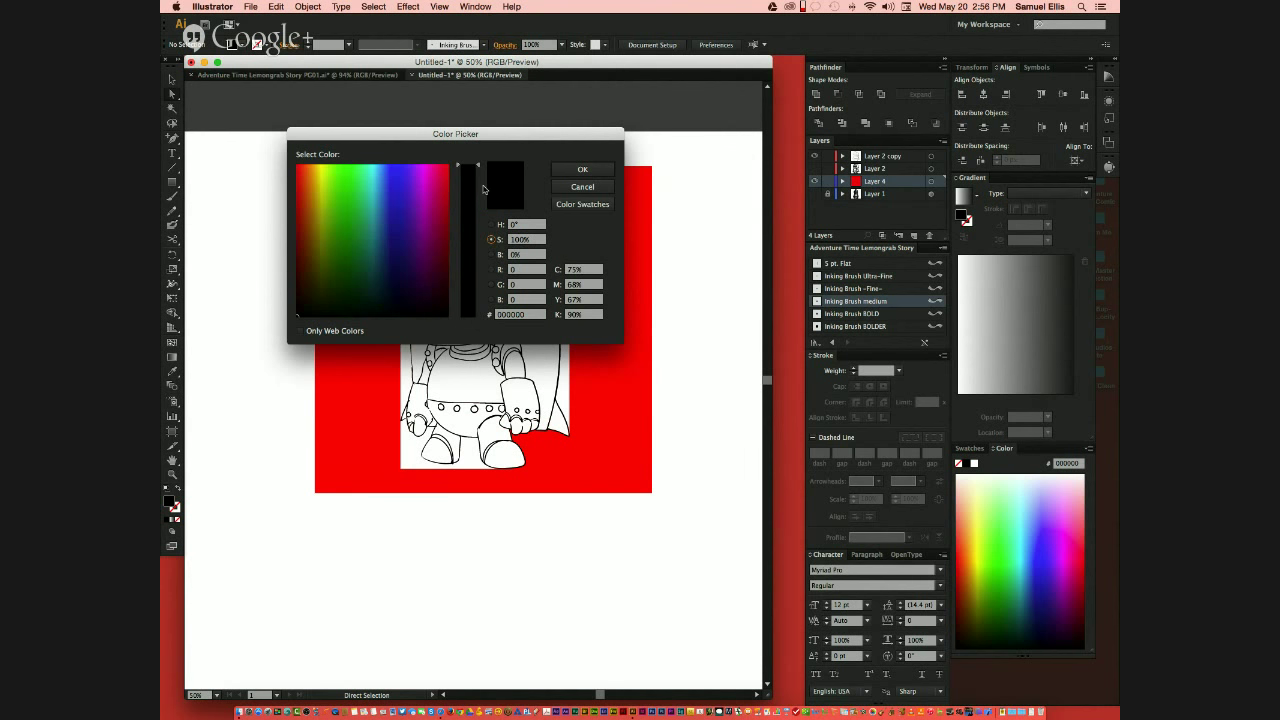
drag(478, 168, 463, 292)
drag(456, 187, 456, 134)
click(491, 254)
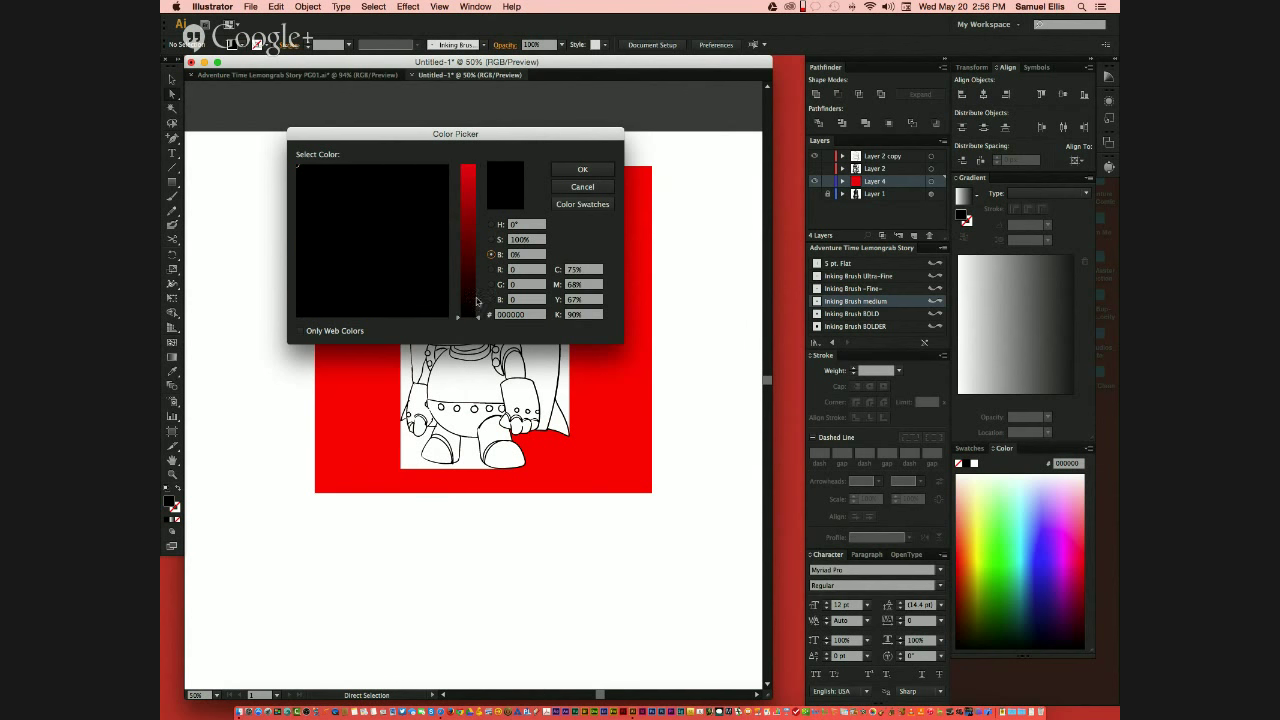
drag(481, 320, 466, 166)
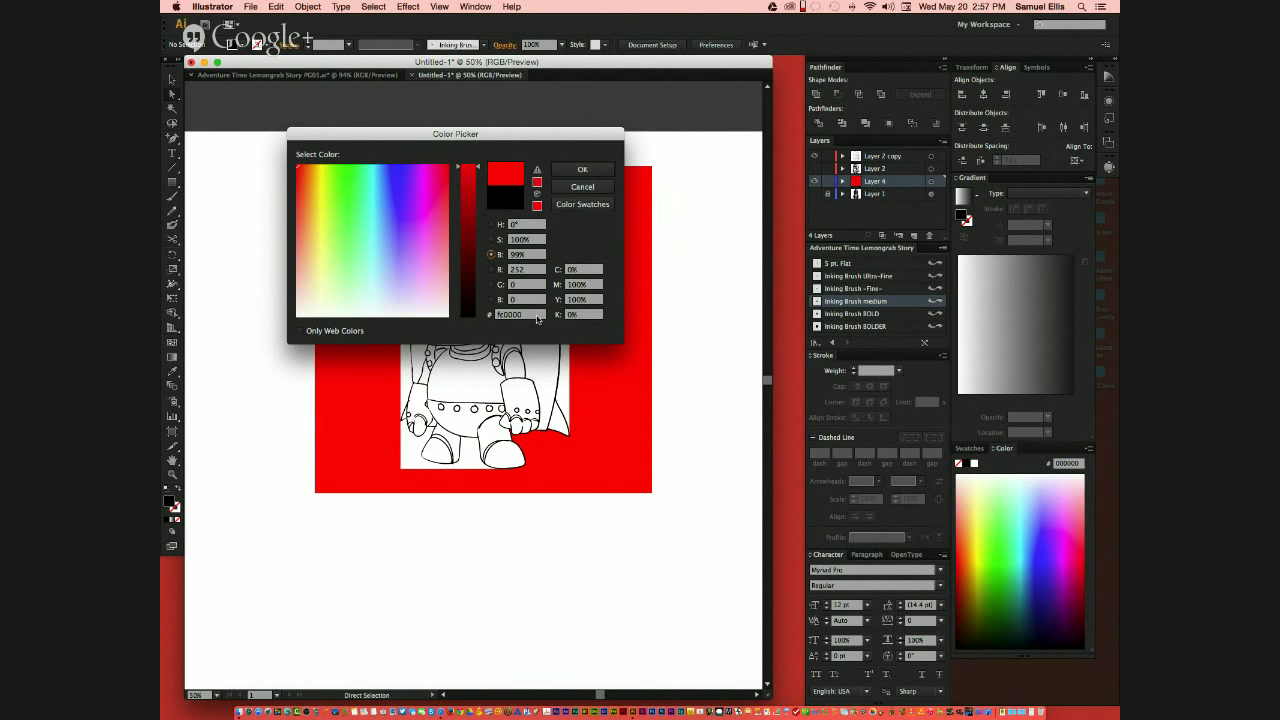
click(582, 170)
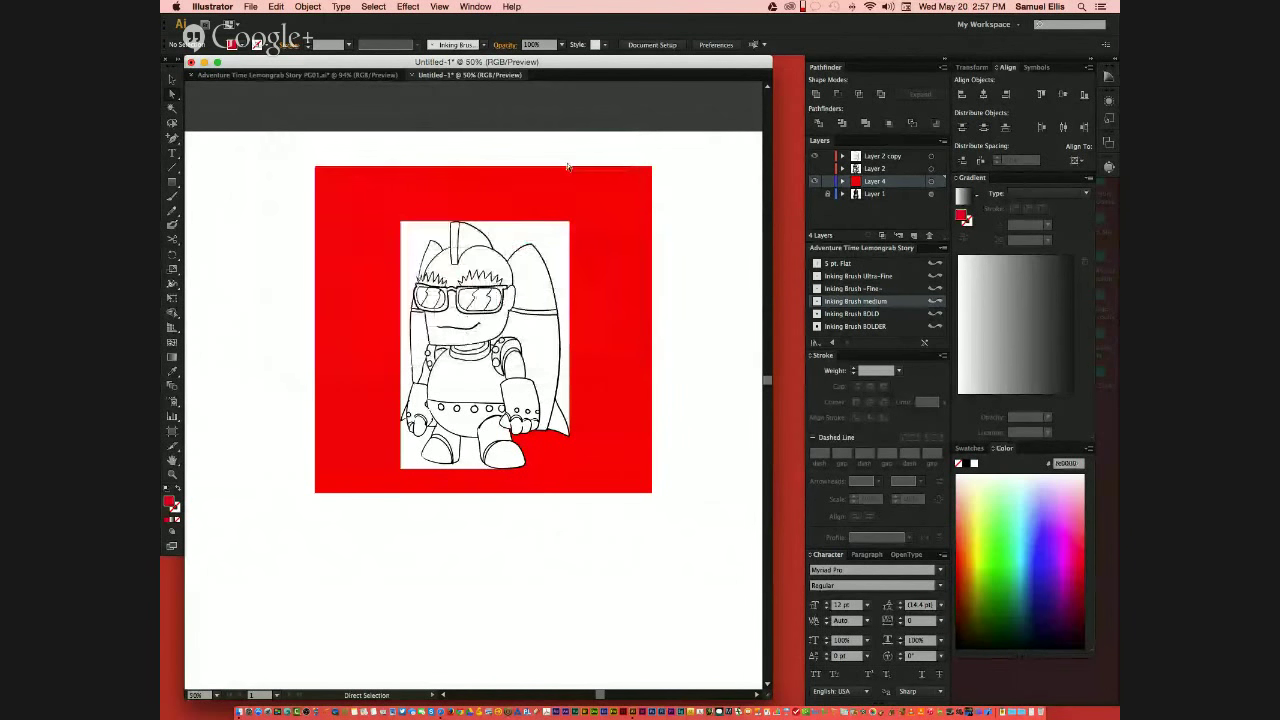
Step: Delete the expanded trace's white background along the figure's left side and between its legs
click(468, 466)
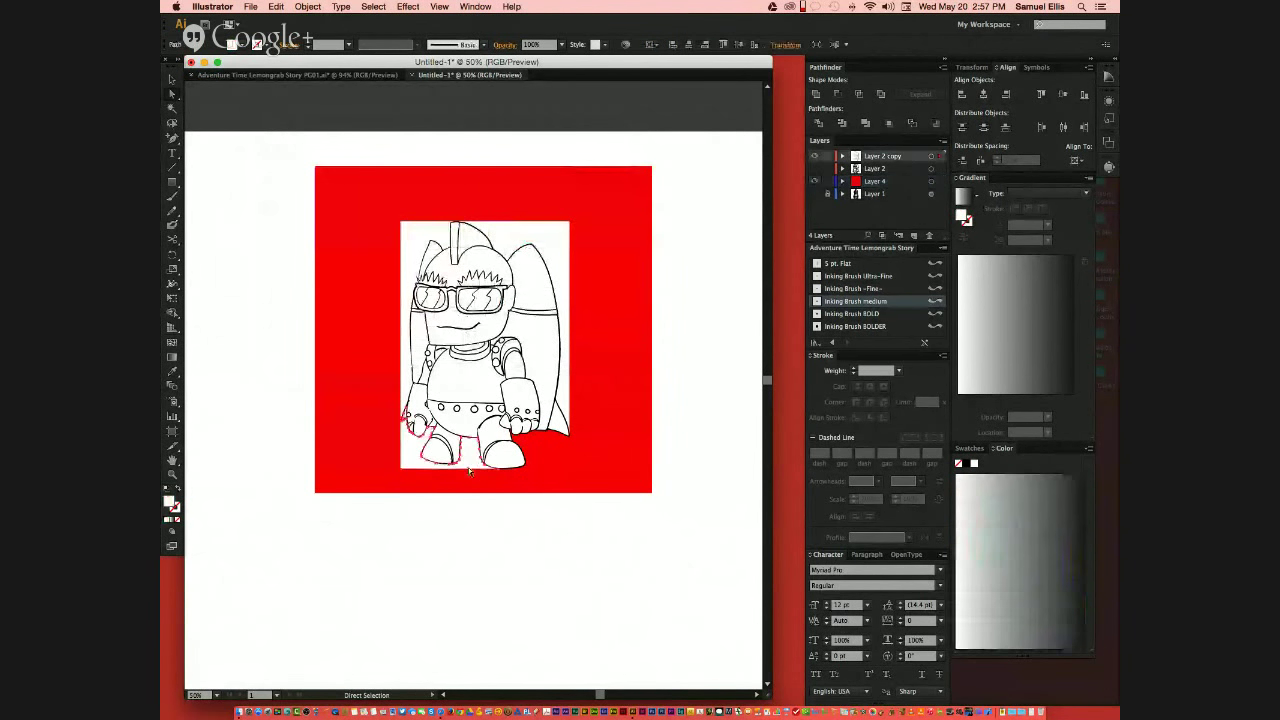
click(405, 370)
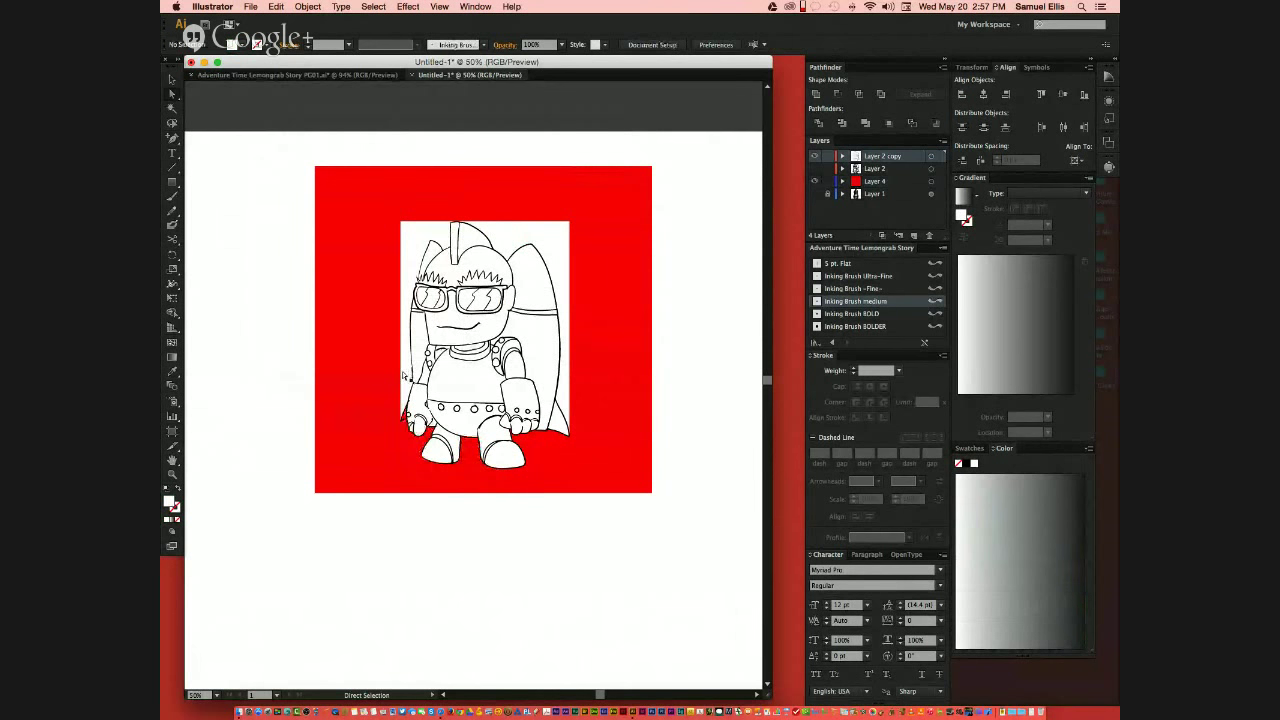
key(v)
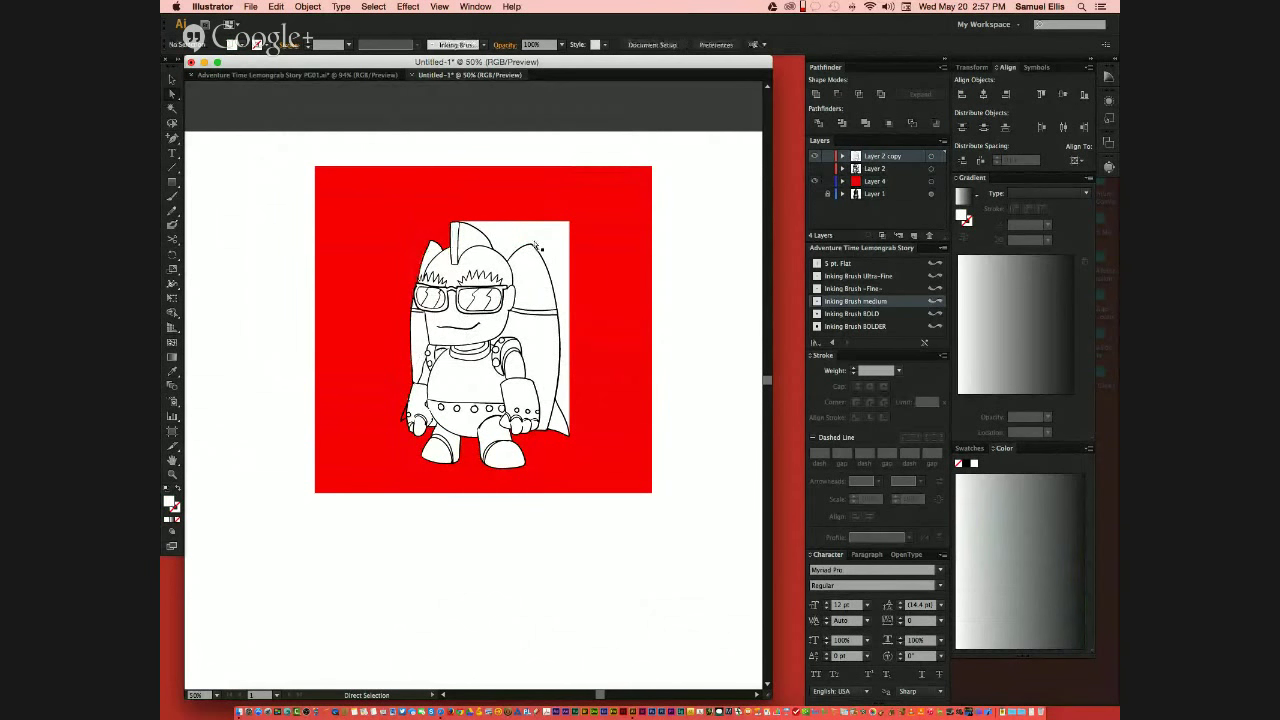
scroll(413, 453, up, 5)
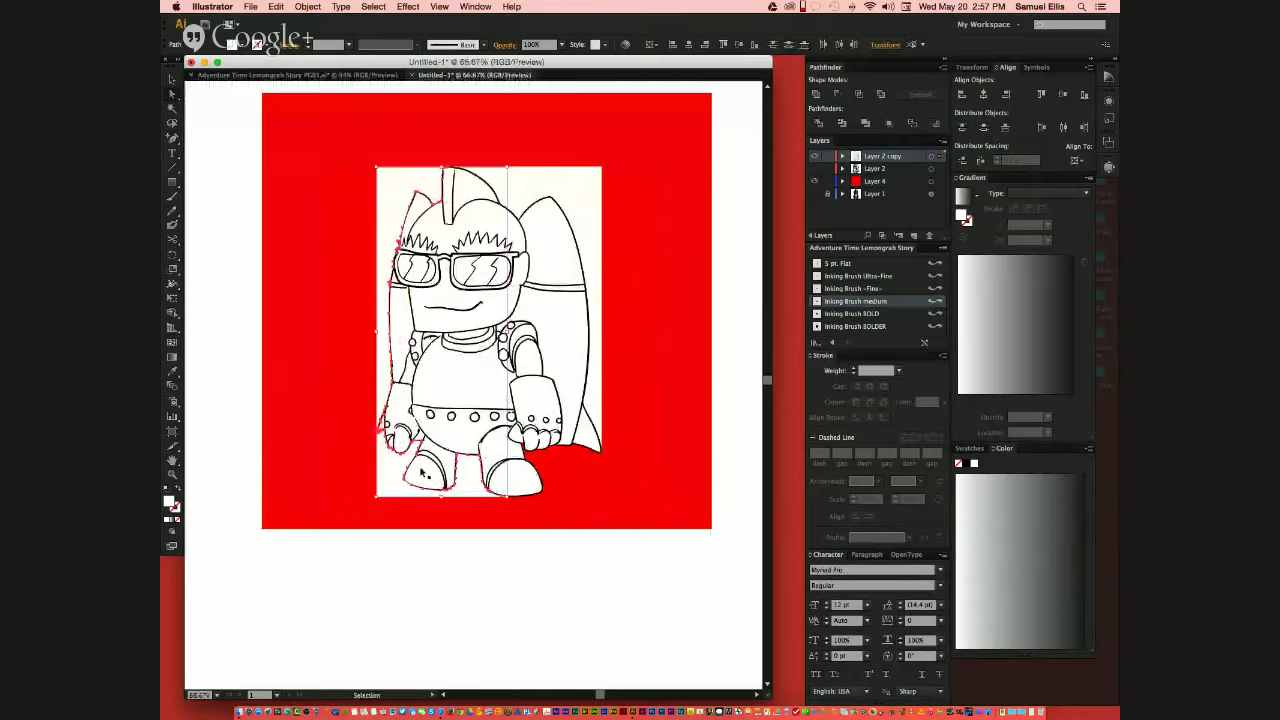
scroll(413, 503, up, 3)
key(a)
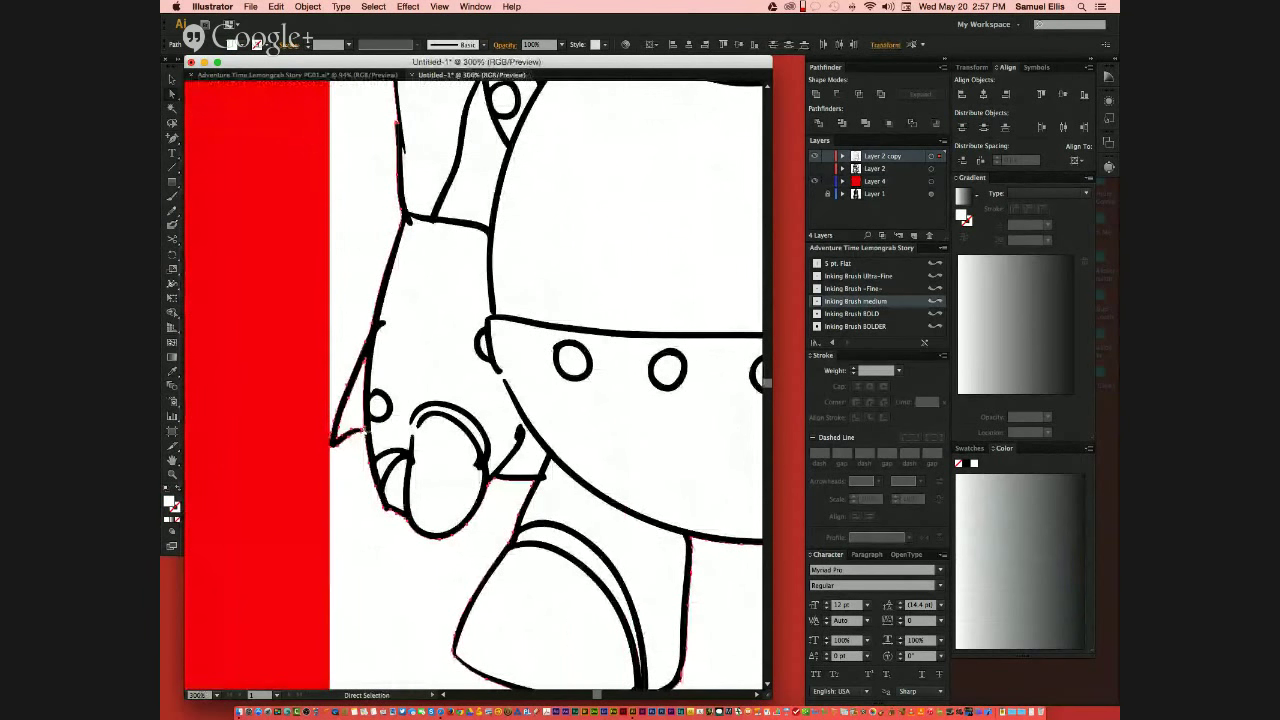
click(351, 534)
key(v)
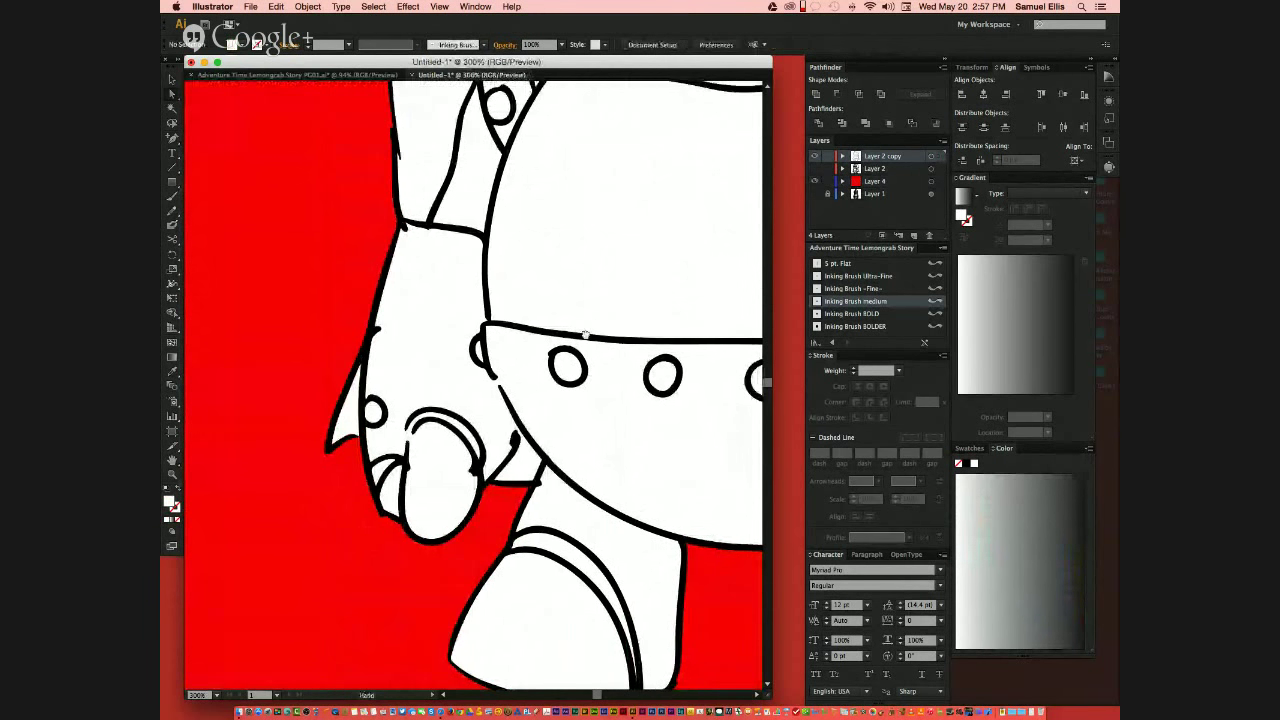
Step: Delete the remaining white area between the helmet and the right rocket, and remove the red backing rectangle
scroll(478, 536, up, 5)
key(super+minus)
key(super+minus)
key(super+minus)
key(super+minus)
key(a)
click(628, 266)
key(shift+super+a)
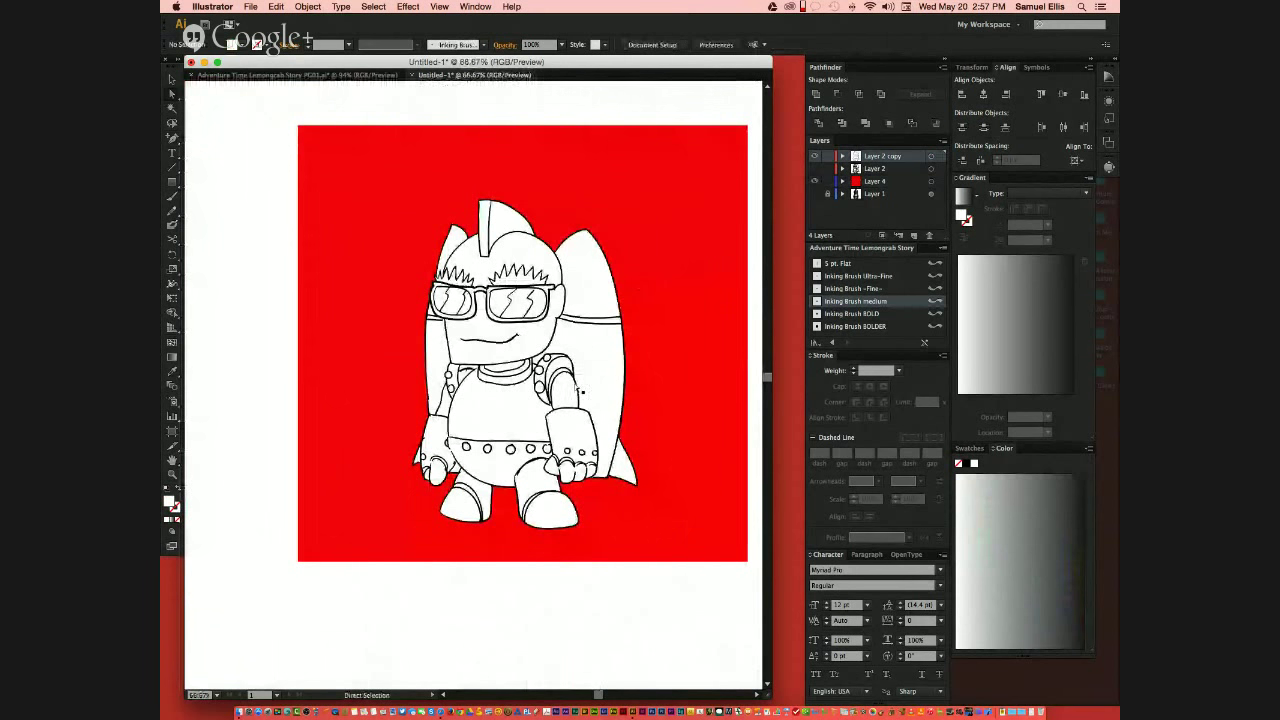
click(680, 326)
key(Delete)
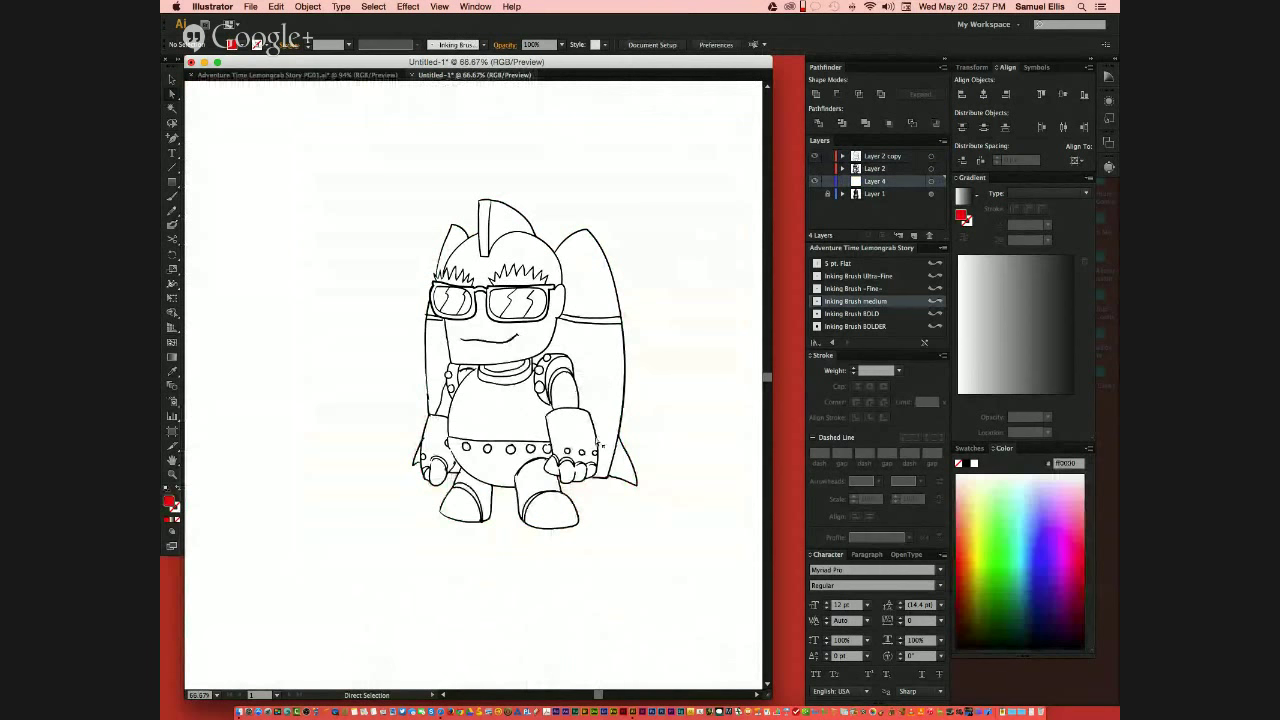
Step: Draw a small rectangle swatch above the red one and darken its fill to 64% brightness (a30000)
key(m)
mouse_move(223, 425)
mouse_down()
mouse_move(255, 451)
mouse_move(249, 418)
mouse_up()
double_click(170, 502)
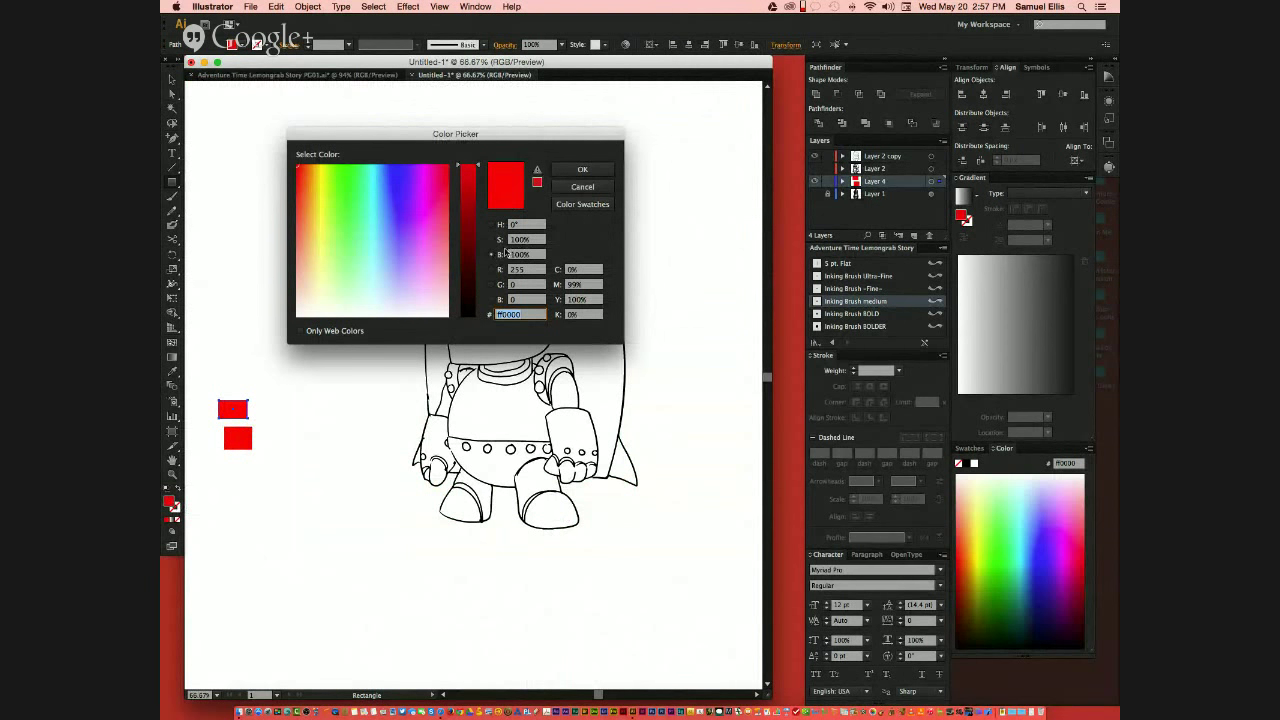
drag(479, 169, 480, 219)
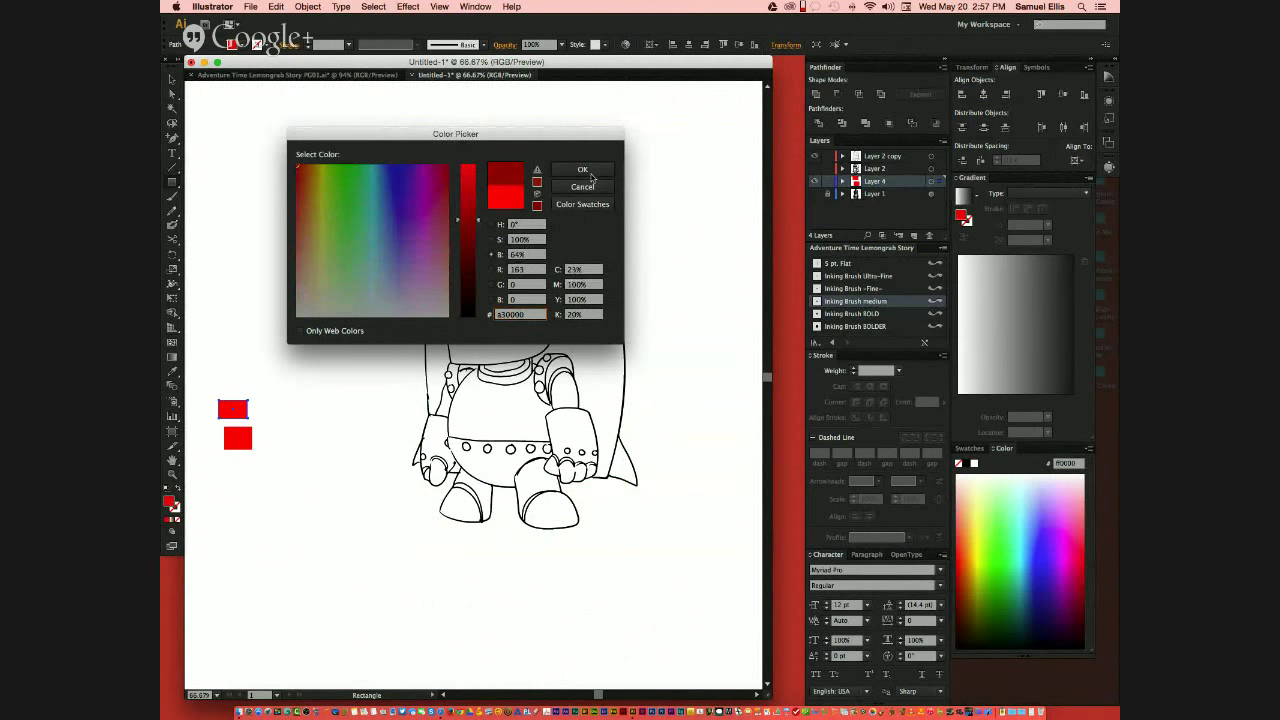
click(589, 173)
Step: Draw a third swatch below the red one, sample the red into it and lower its saturation to a light pink
drag(217, 467, 253, 490)
key(i)
click(233, 443)
double_click(169, 502)
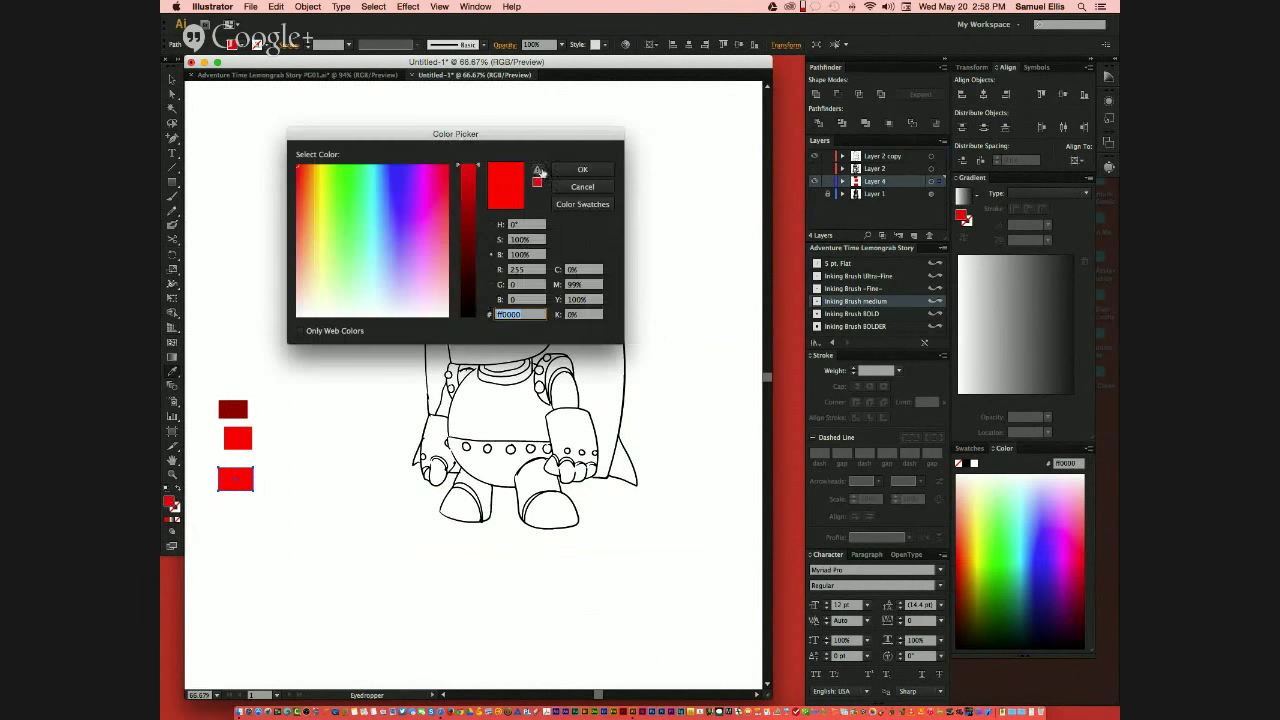
click(491, 240)
drag(479, 168, 477, 248)
click(582, 169)
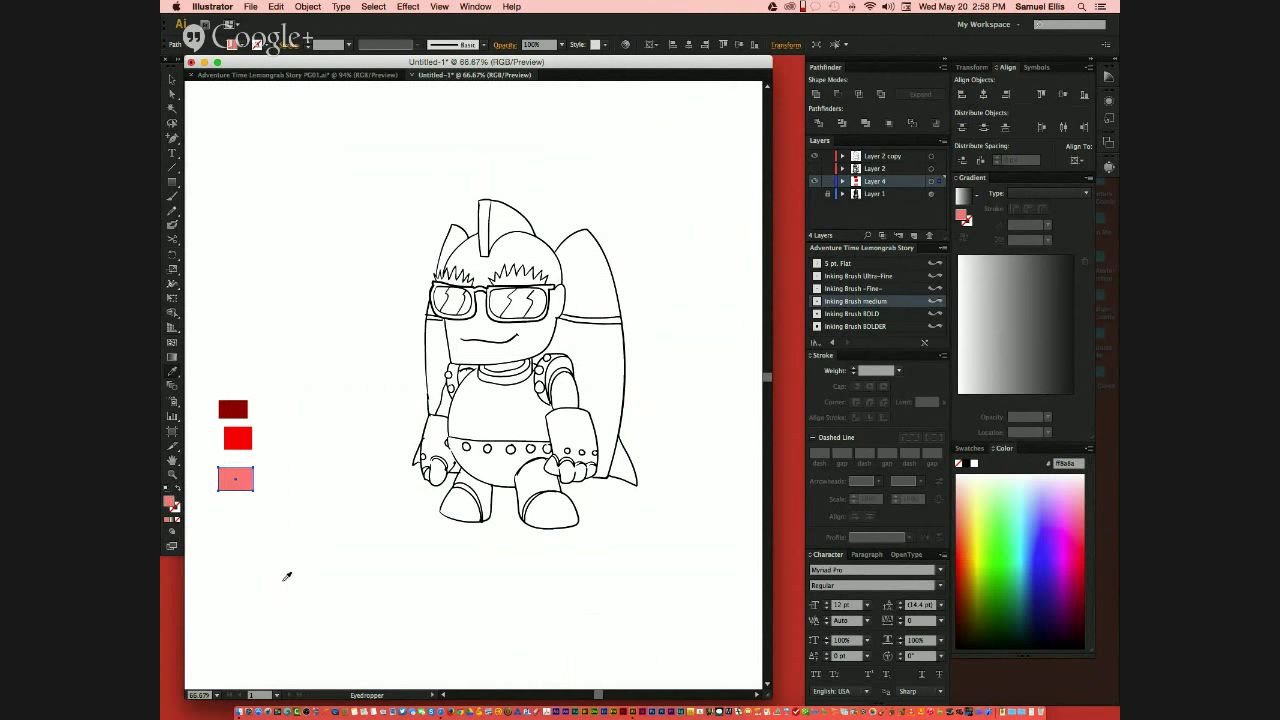
Step: Sample the bright red swatch and fill the chest, face, helmet, crest and left rocket tip with it
key(super+shift+a)
click(247, 437)
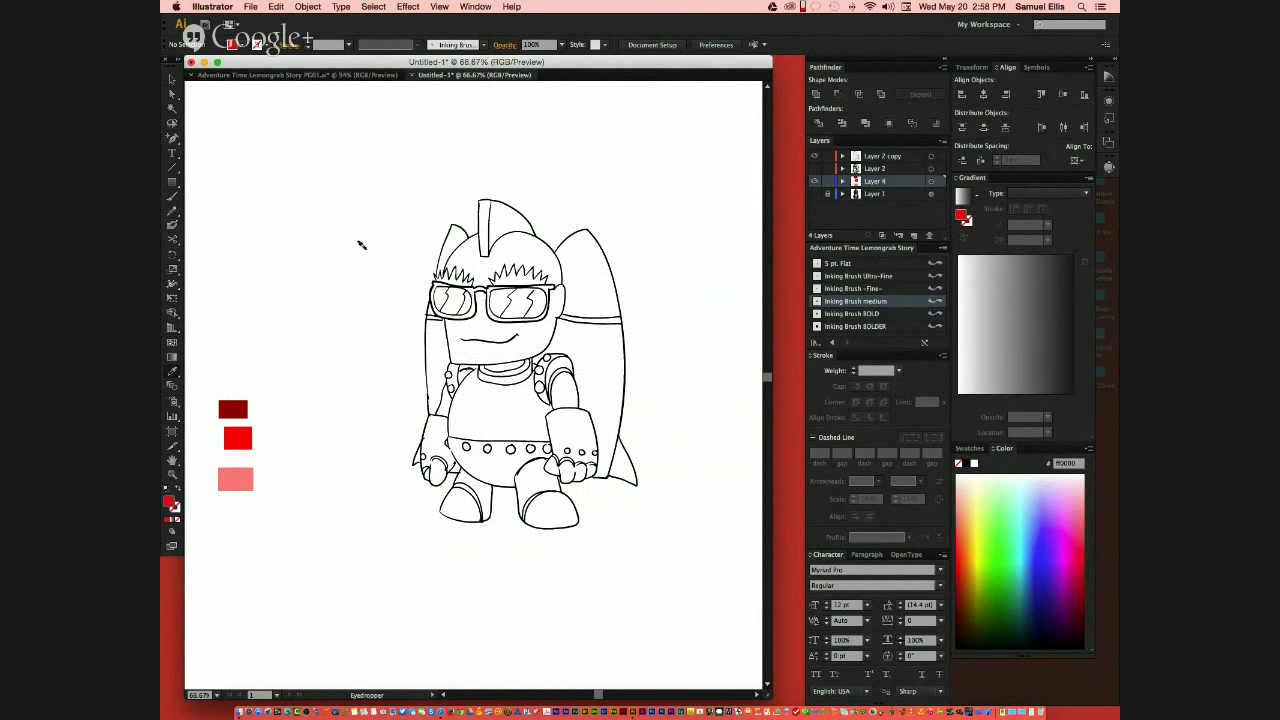
click(494, 410)
click(504, 348)
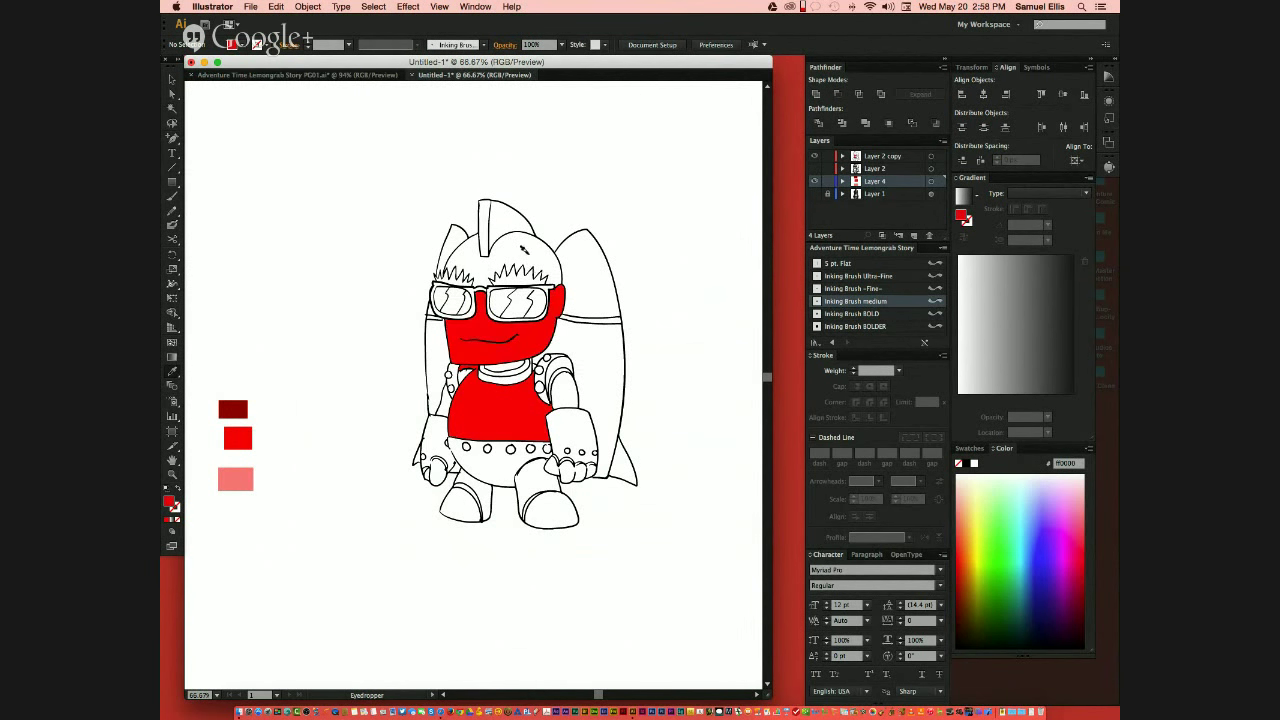
click(503, 246)
click(452, 250)
click(504, 217)
click(480, 217)
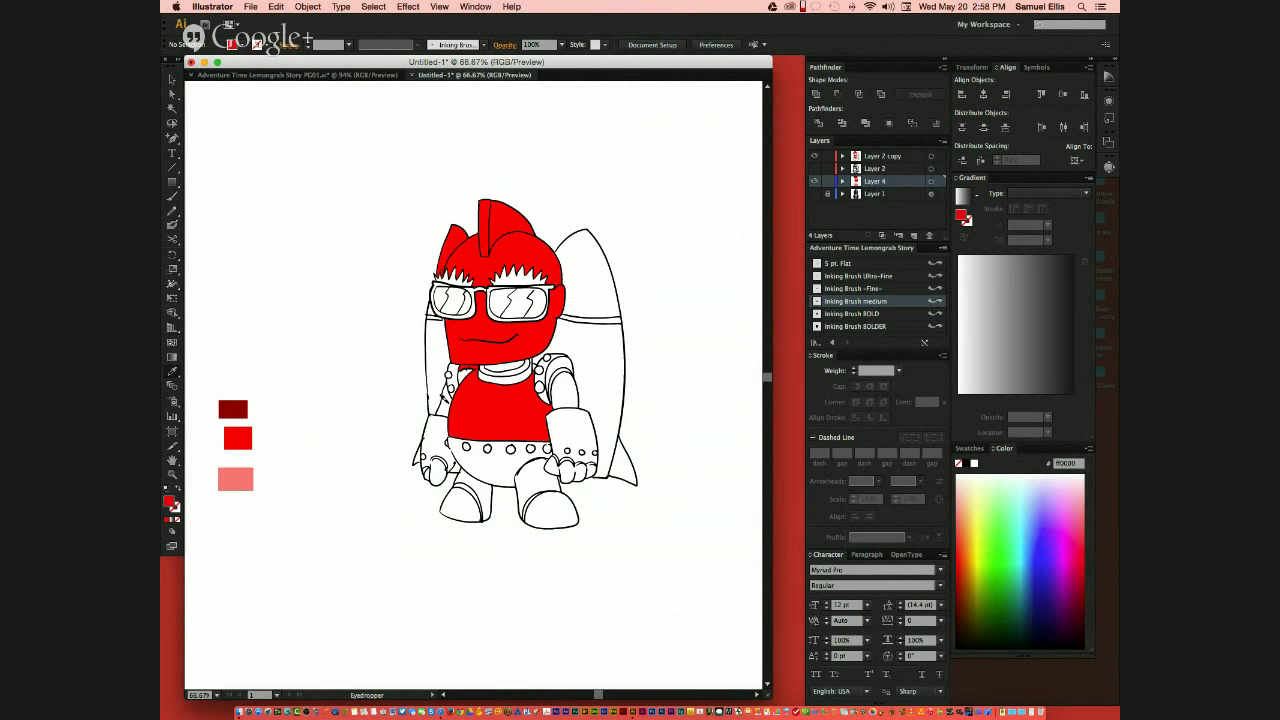
Step: Fill the left rocket body, arms, gloves, trunks, legs and boots with the same bright red
click(434, 357)
click(440, 405)
click(494, 464)
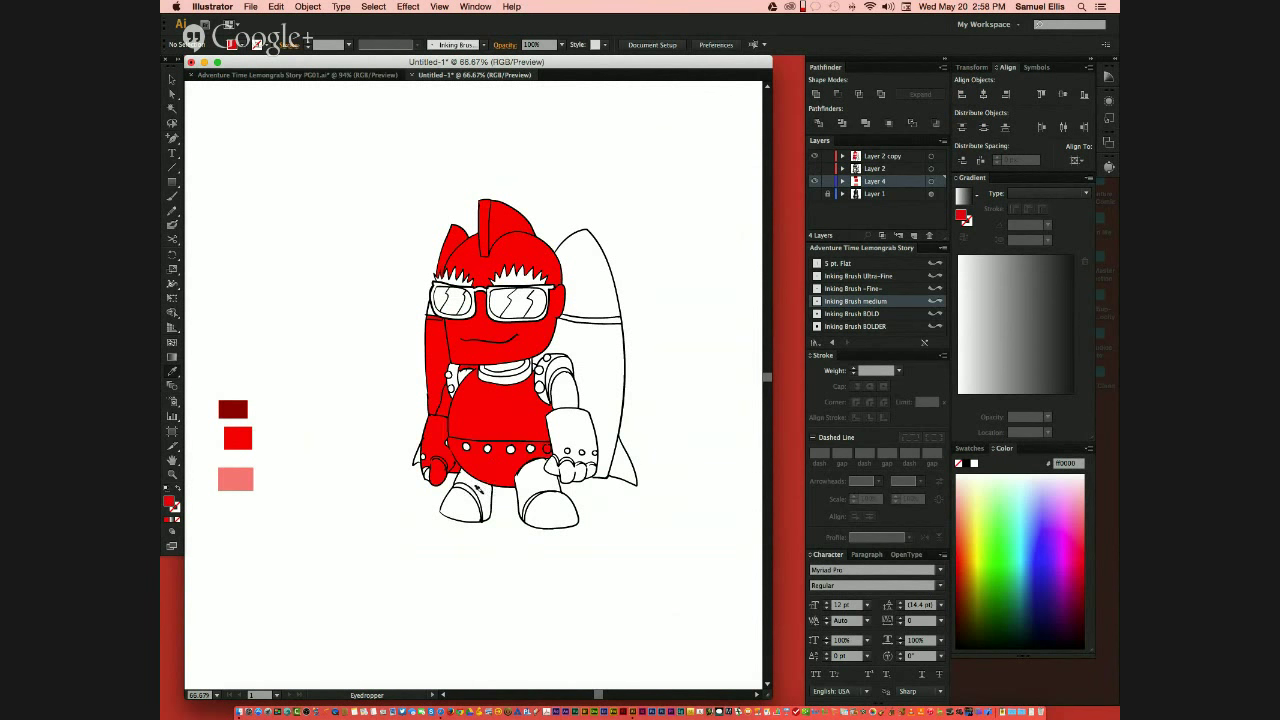
click(466, 505)
click(541, 472)
click(575, 430)
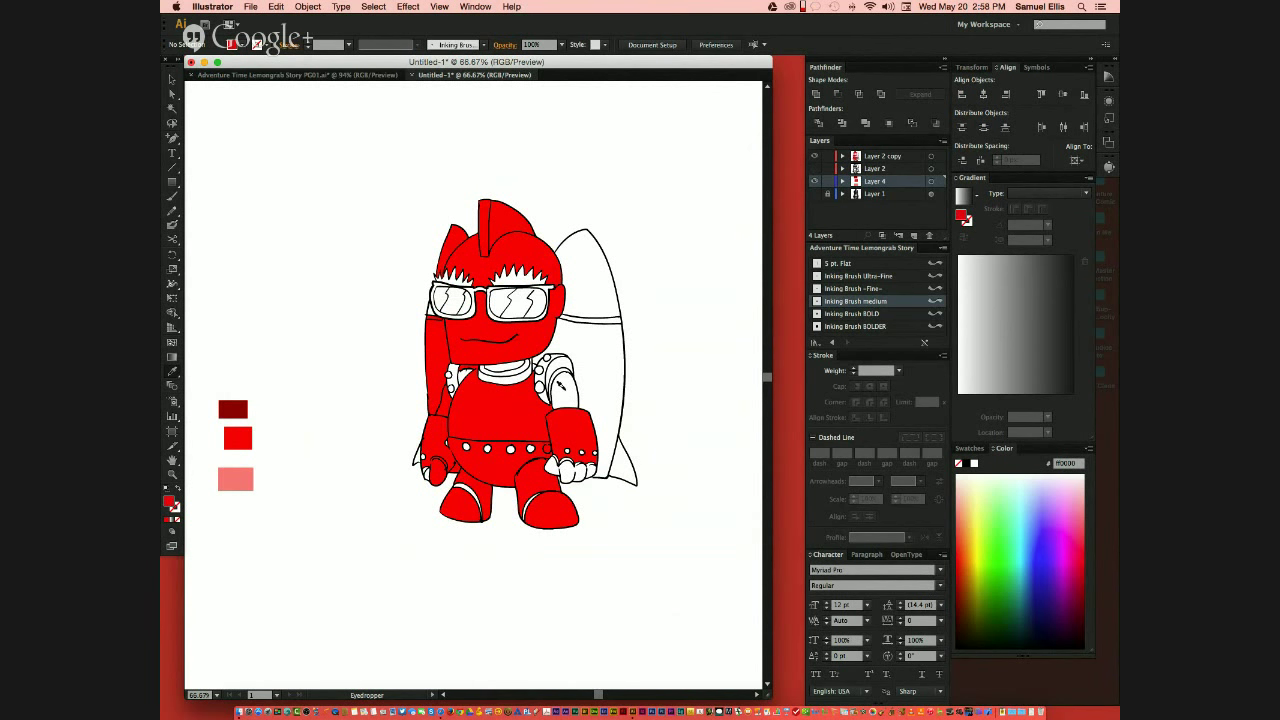
click(561, 388)
click(543, 366)
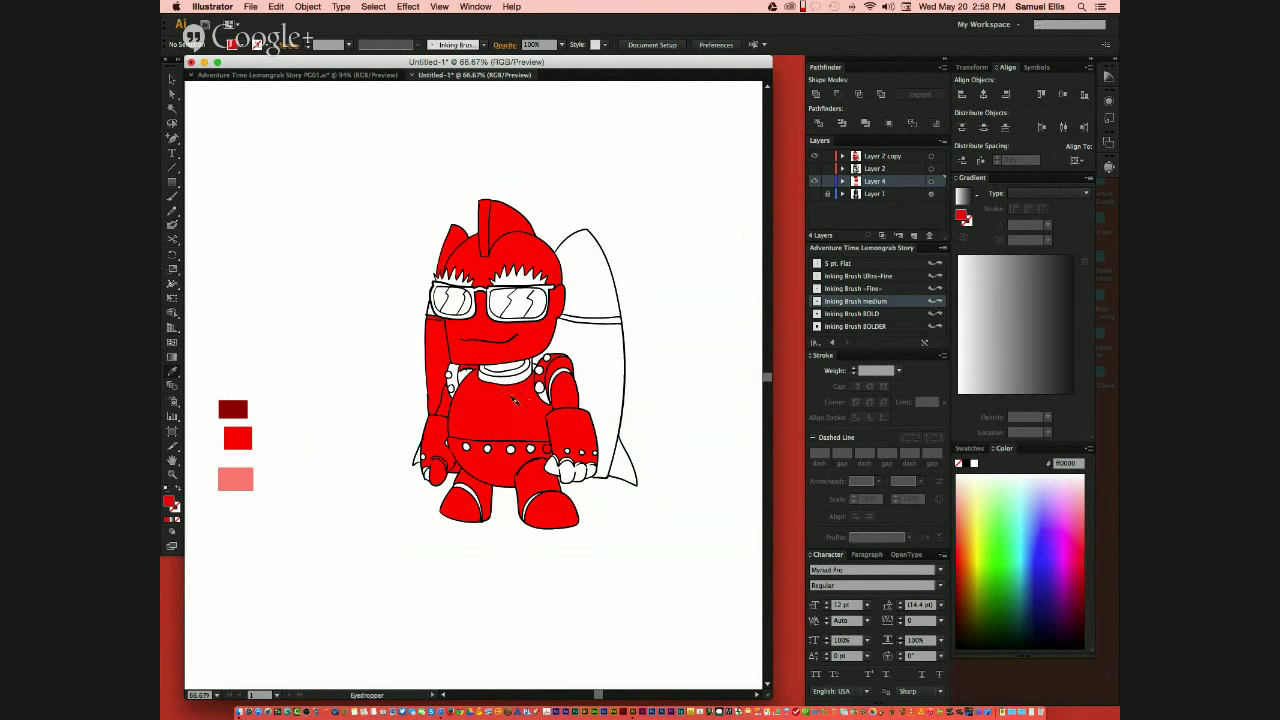
Step: Select all shapes sharing the right rocket's white fill color and recolor them with the bright red swatch
key(a)
click(597, 332)
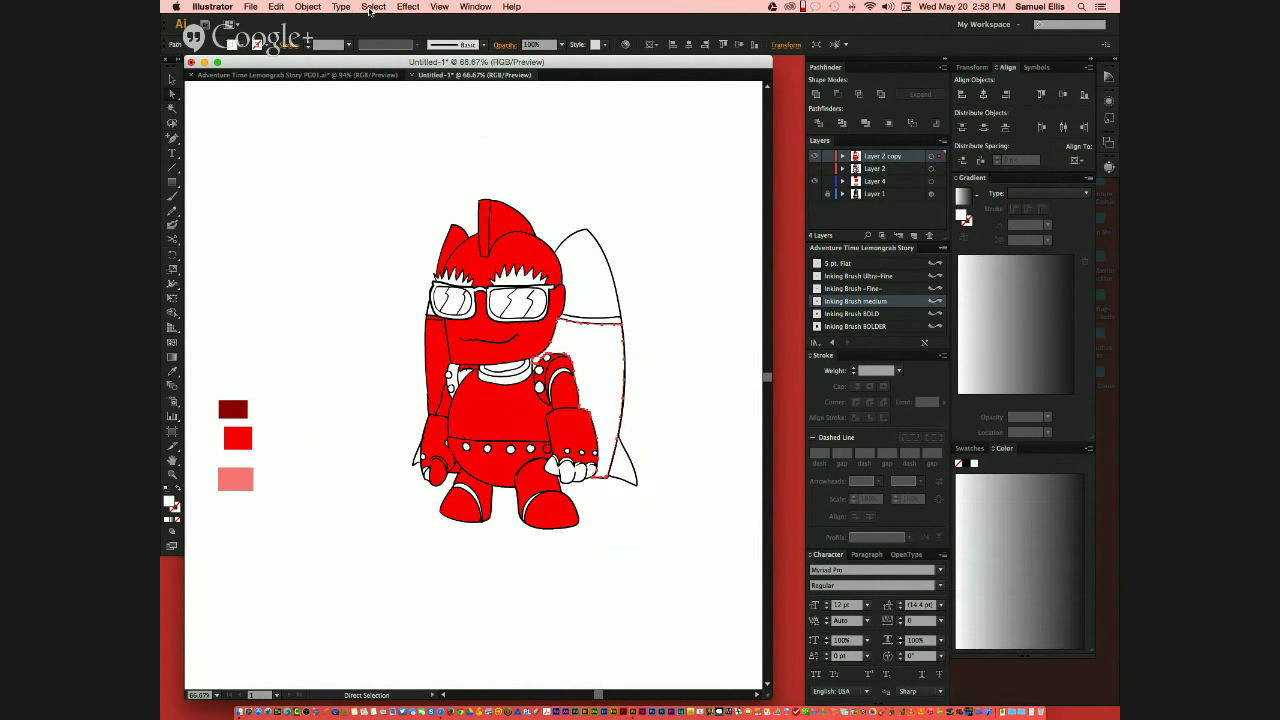
click(372, 7)
mouse_move(435, 116)
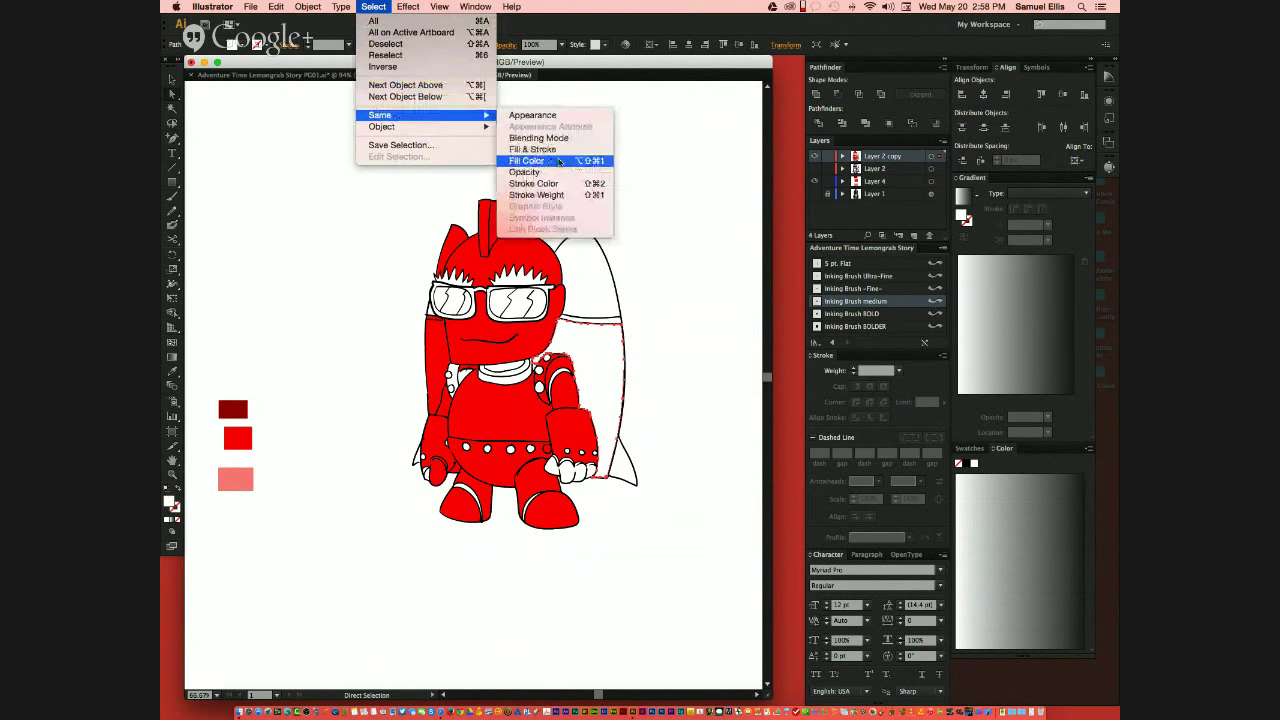
click(558, 162)
key(i)
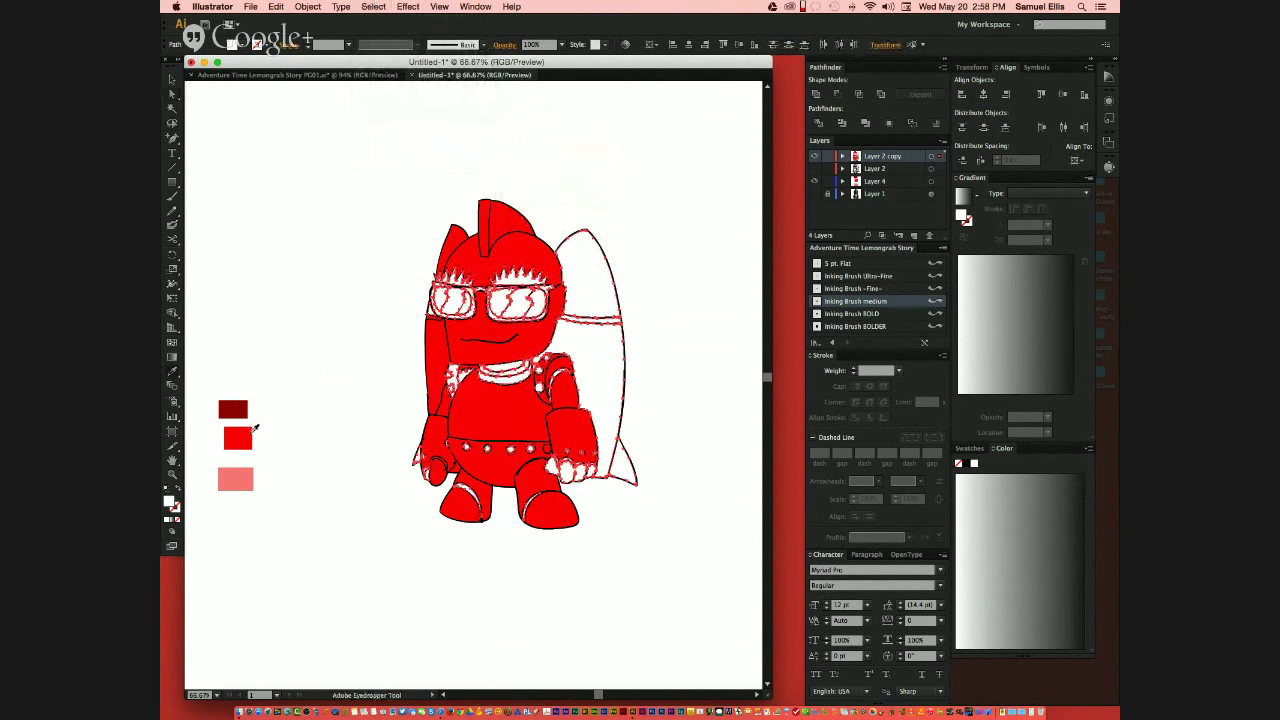
click(242, 432)
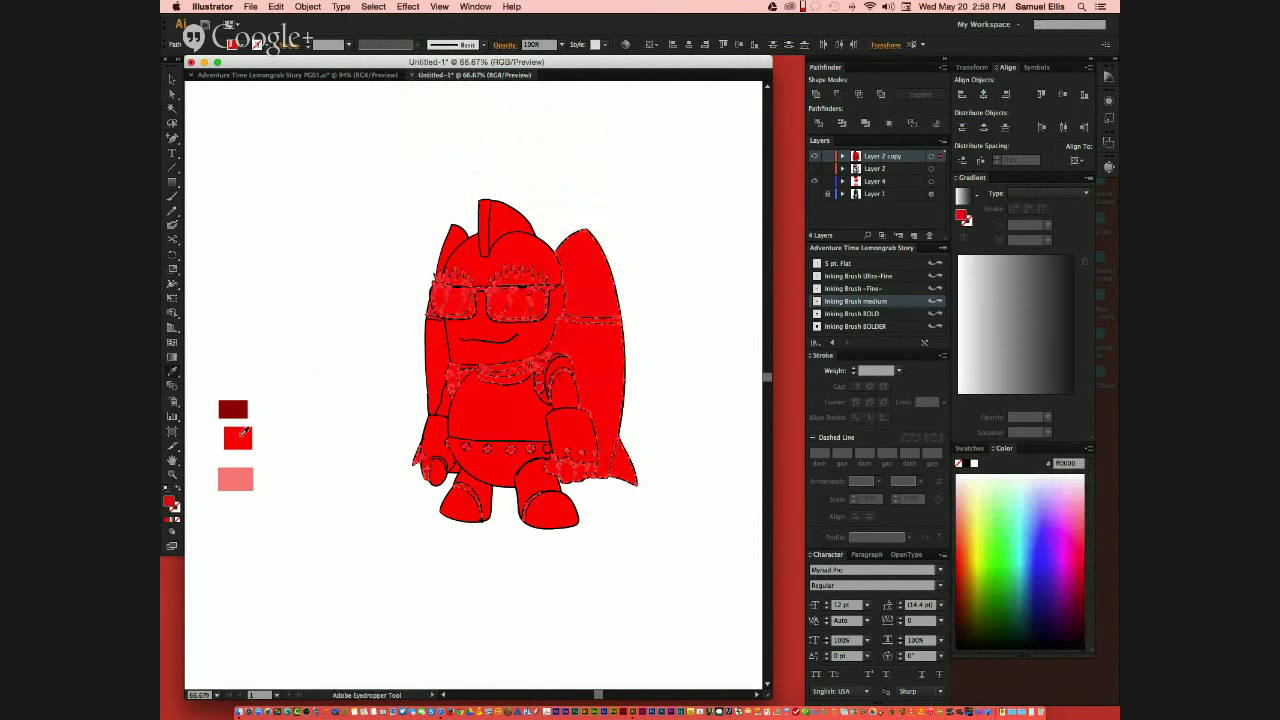
Step: Select everything with the same red fill color and recolor it with the dark red swatch
key(a)
click(614, 358)
click(373, 6)
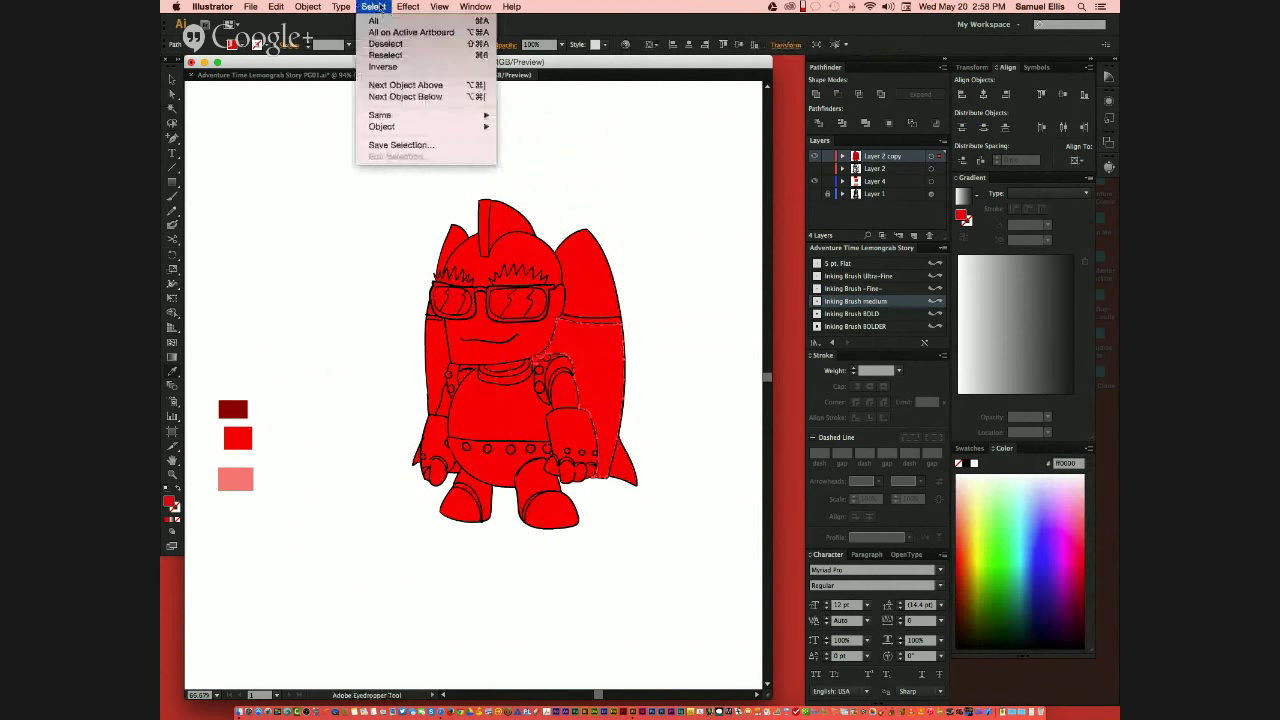
mouse_move(403, 119)
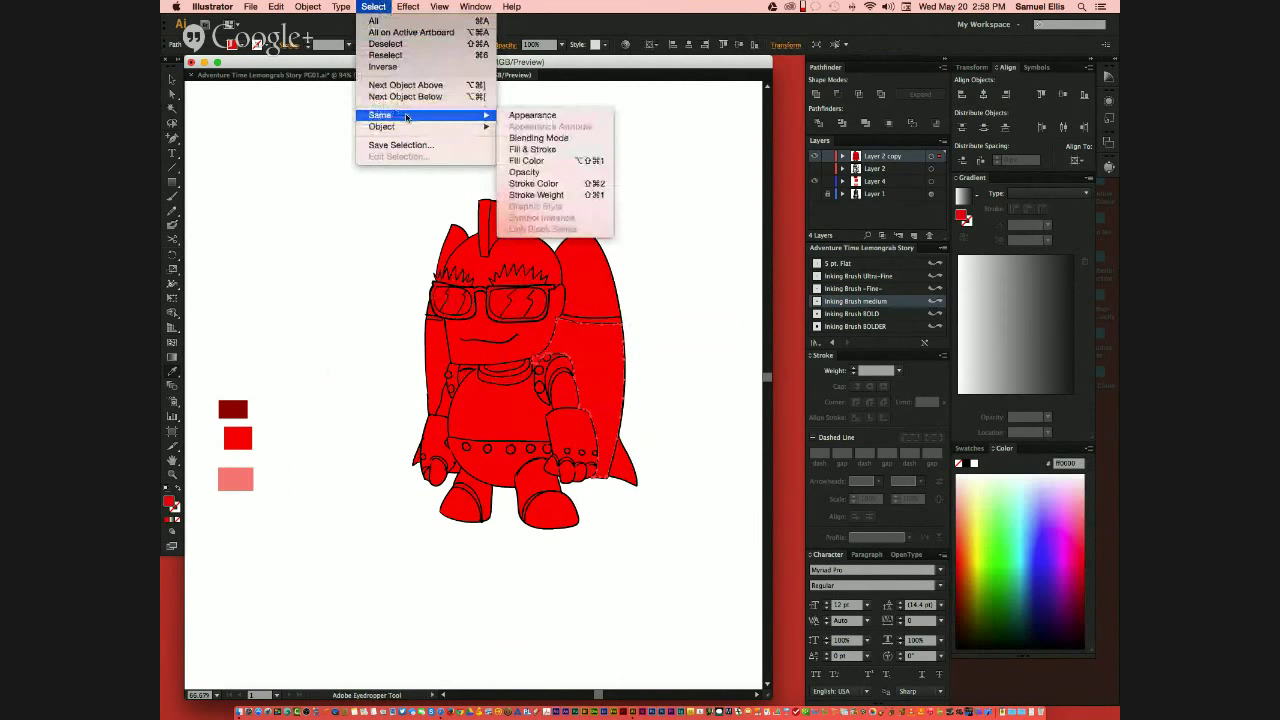
click(544, 161)
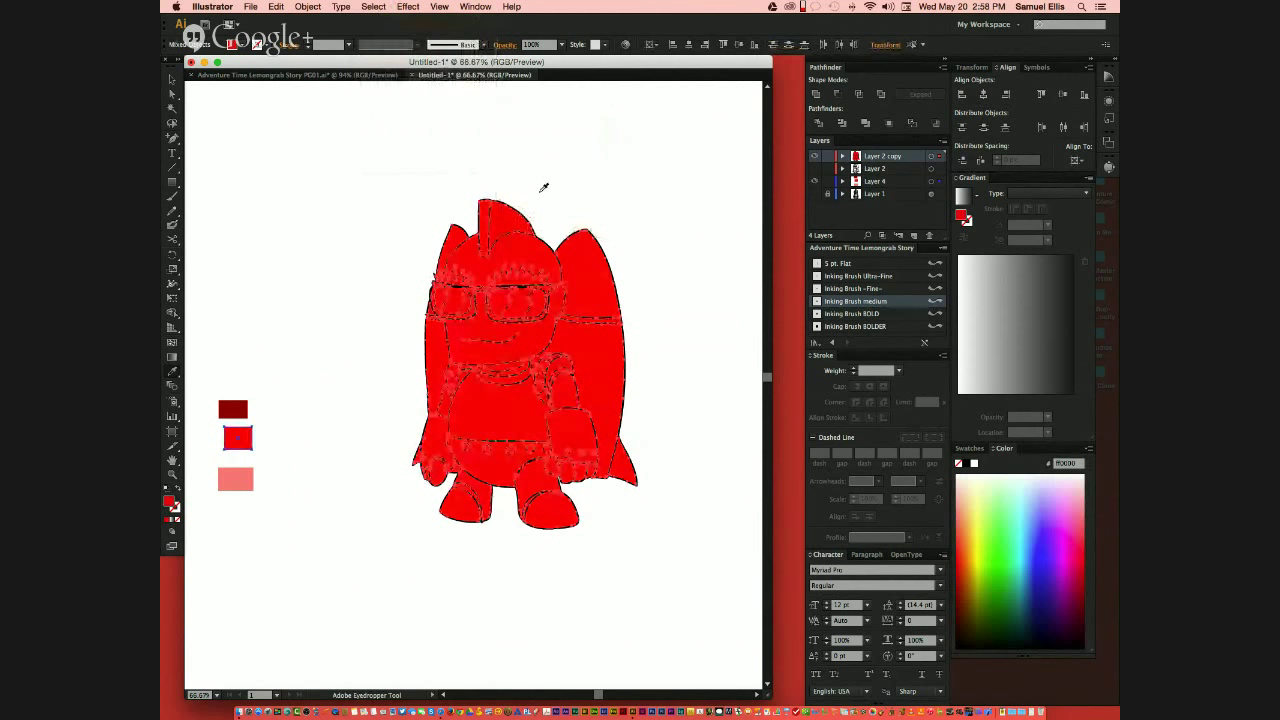
key(super+shift+a)
click(238, 410)
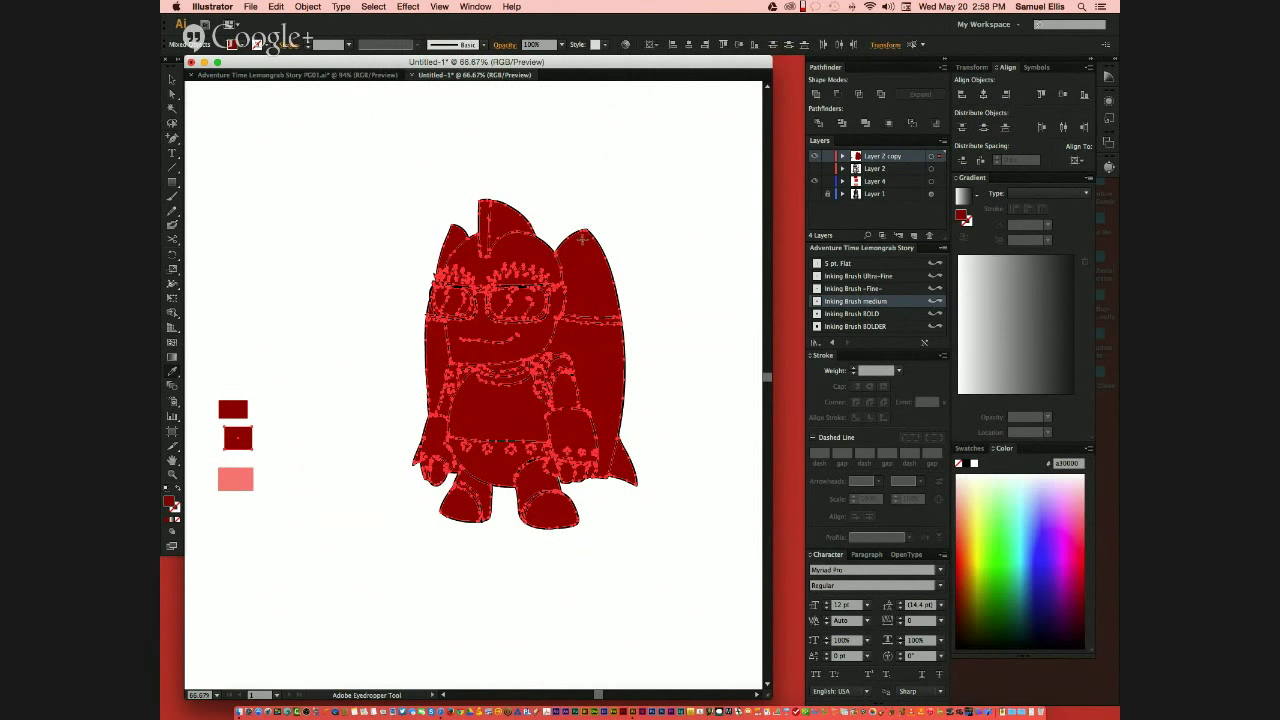
Step: Slice the dark right rocket along a curve with the Knife tool and delete its outer pieces to expose bright red
mouse_move(570, 238)
mouse_down()
mouse_move(601, 335)
mouse_move(600, 480)
mouse_move(585, 508)
mouse_up()
key(a)
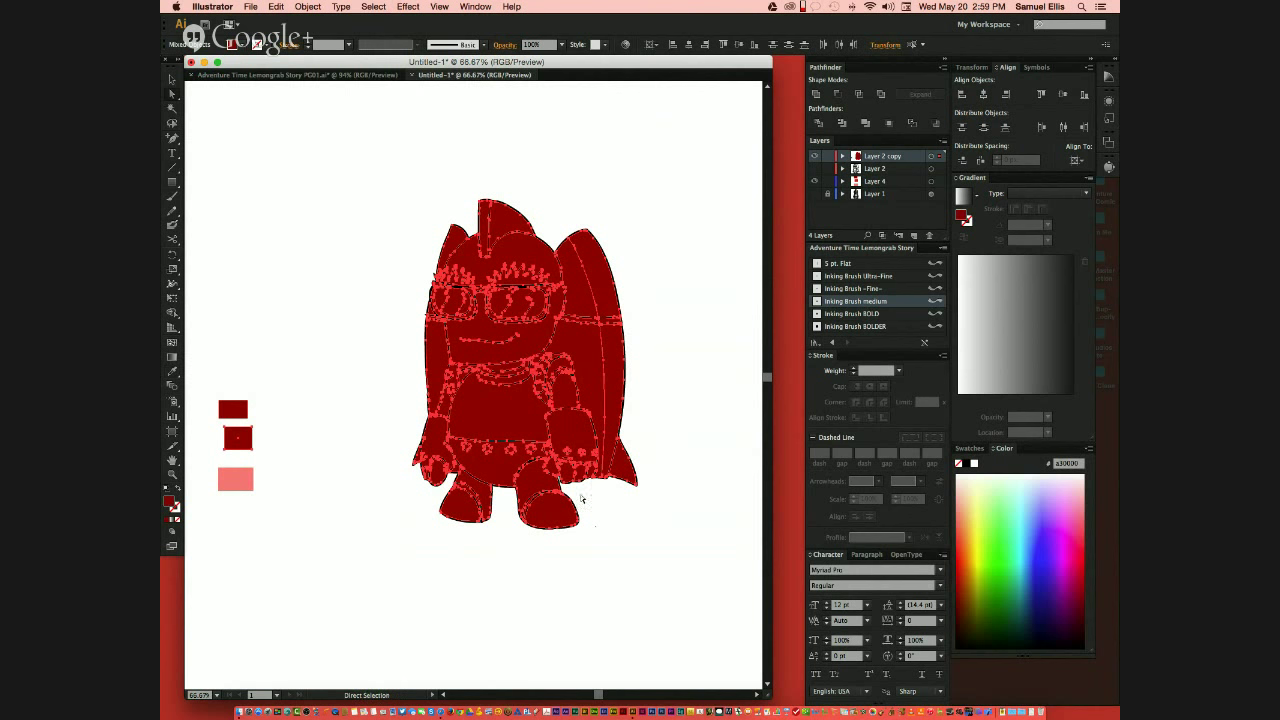
click(608, 310)
click(604, 358)
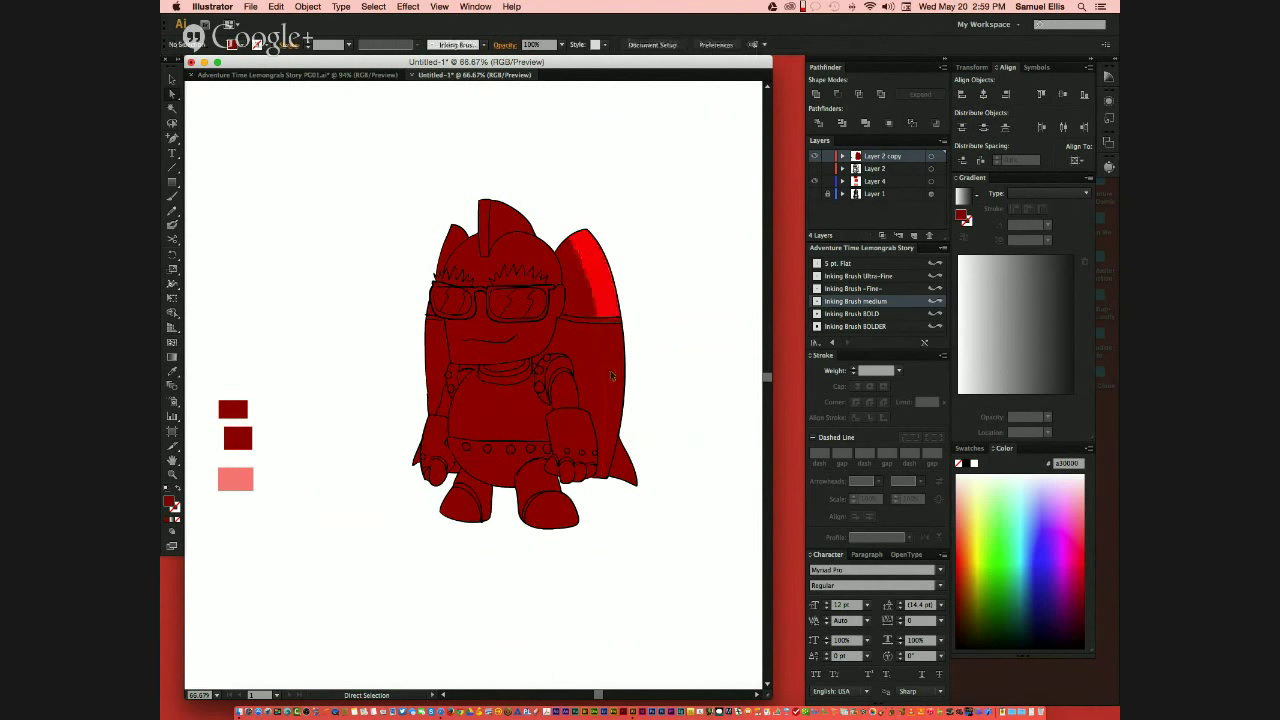
shift+click(612, 376)
Step: Cut the selected dark face and helmet with a downward curve and delete the face piece on the right side
click(541, 338)
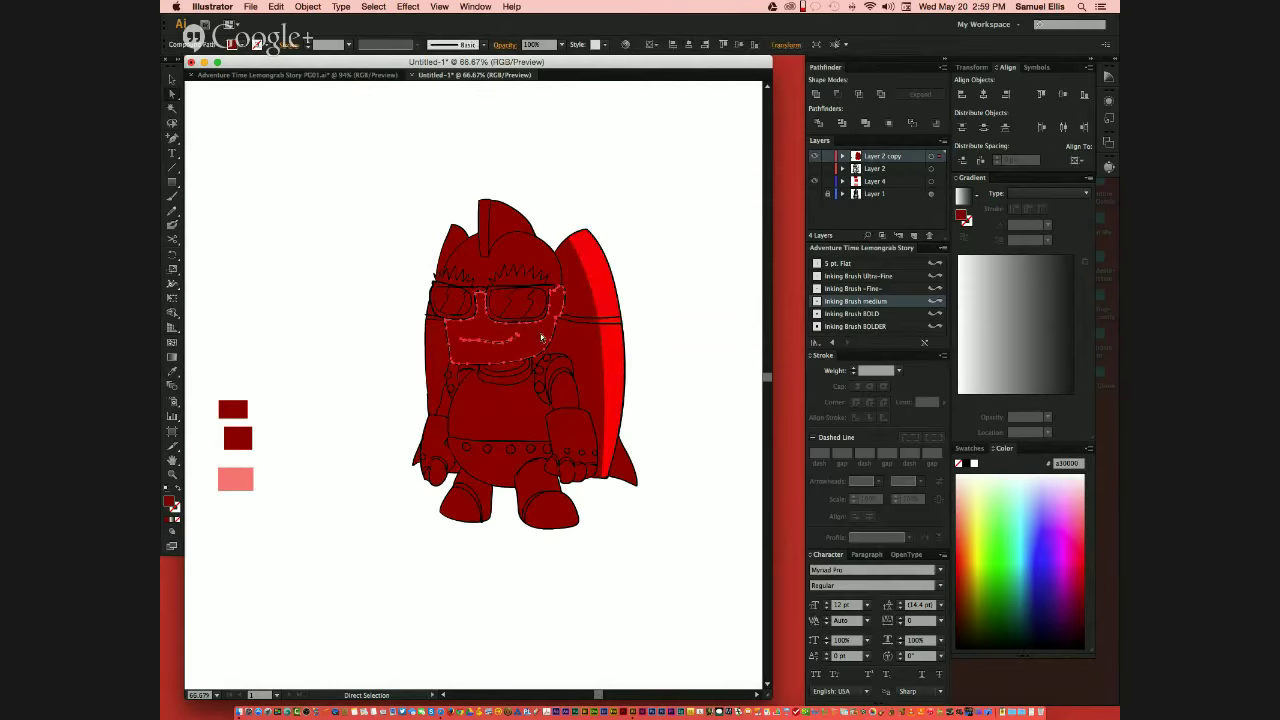
shift+click(541, 263)
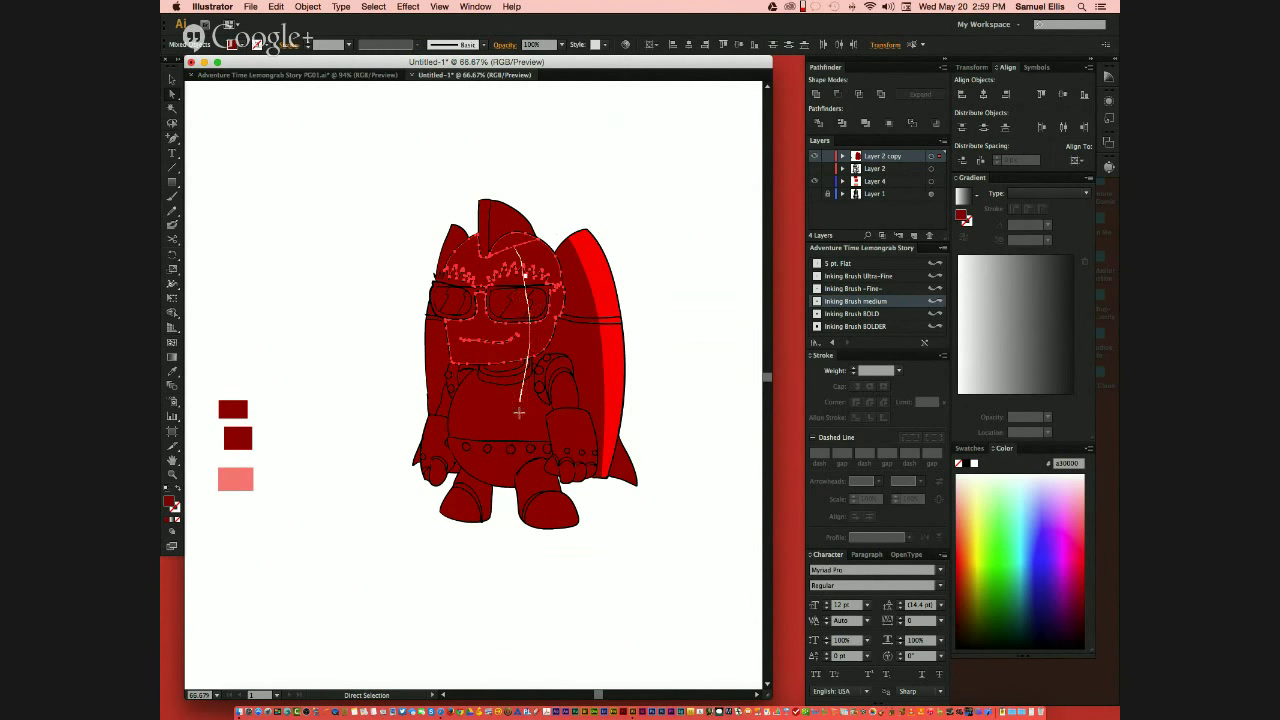
click(536, 334)
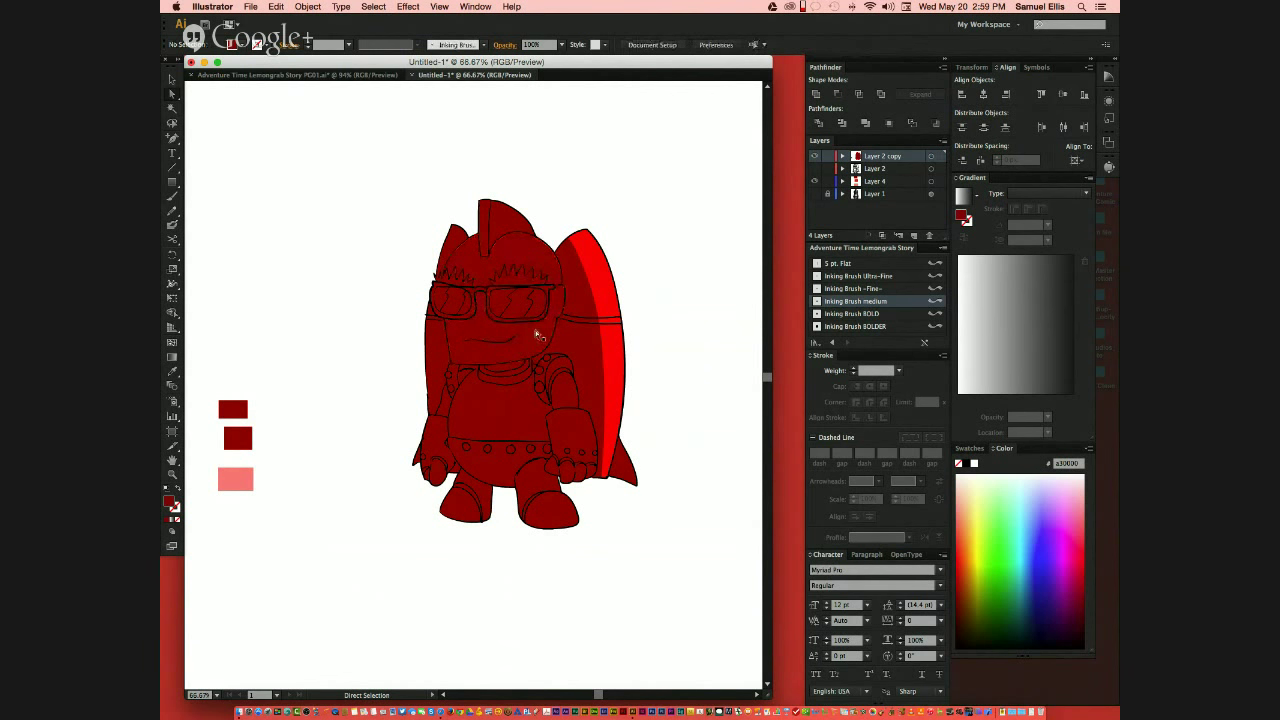
click(540, 330)
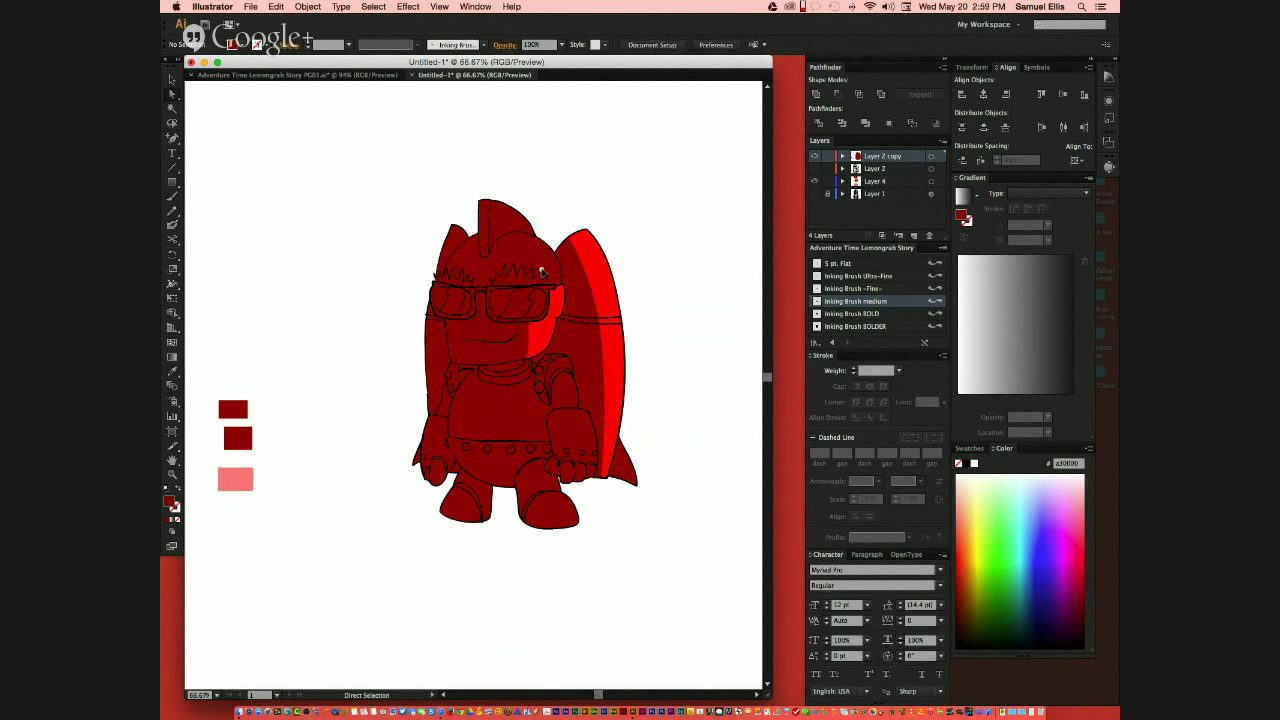
Step: Slice the dark helmet from the crest's base to its right edge and down to the eyebrow, and delete the right piece
click(548, 255)
click(575, 209)
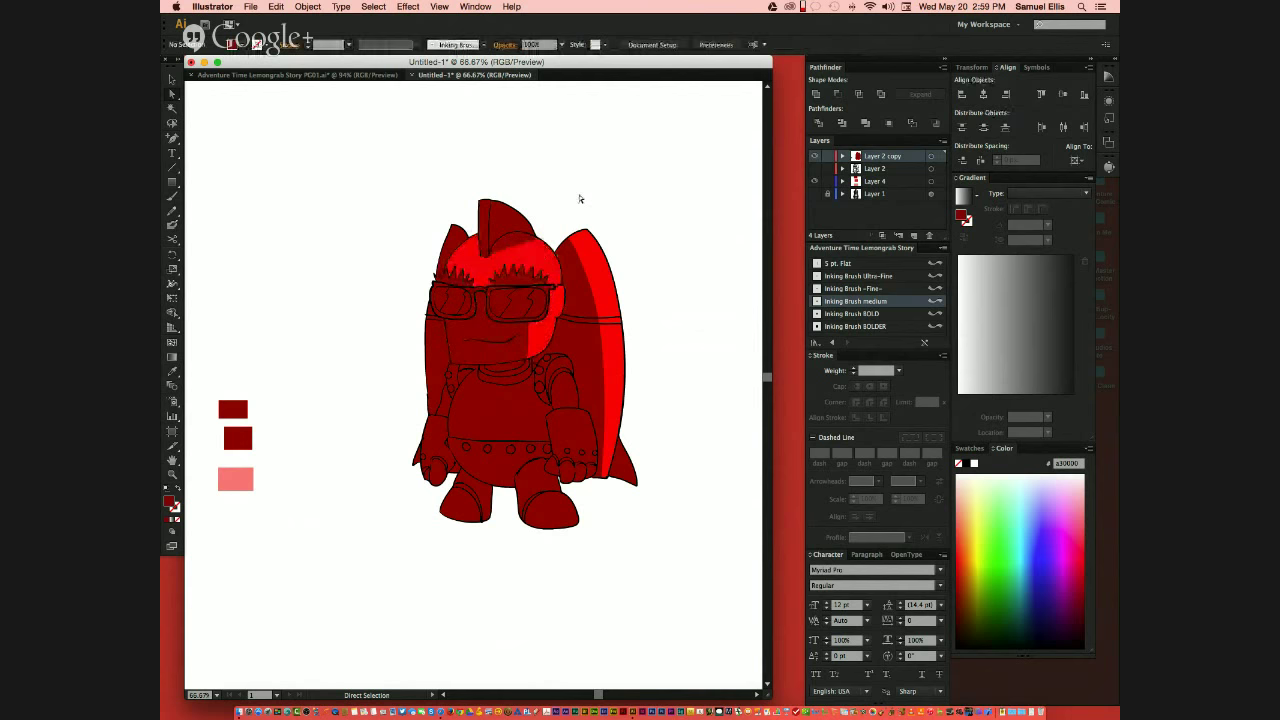
click(551, 236)
key(super+equal)
key(super+equal)
key(super+equal)
key(super+equal)
key(super+equal)
scroll(590, 175, up, 10)
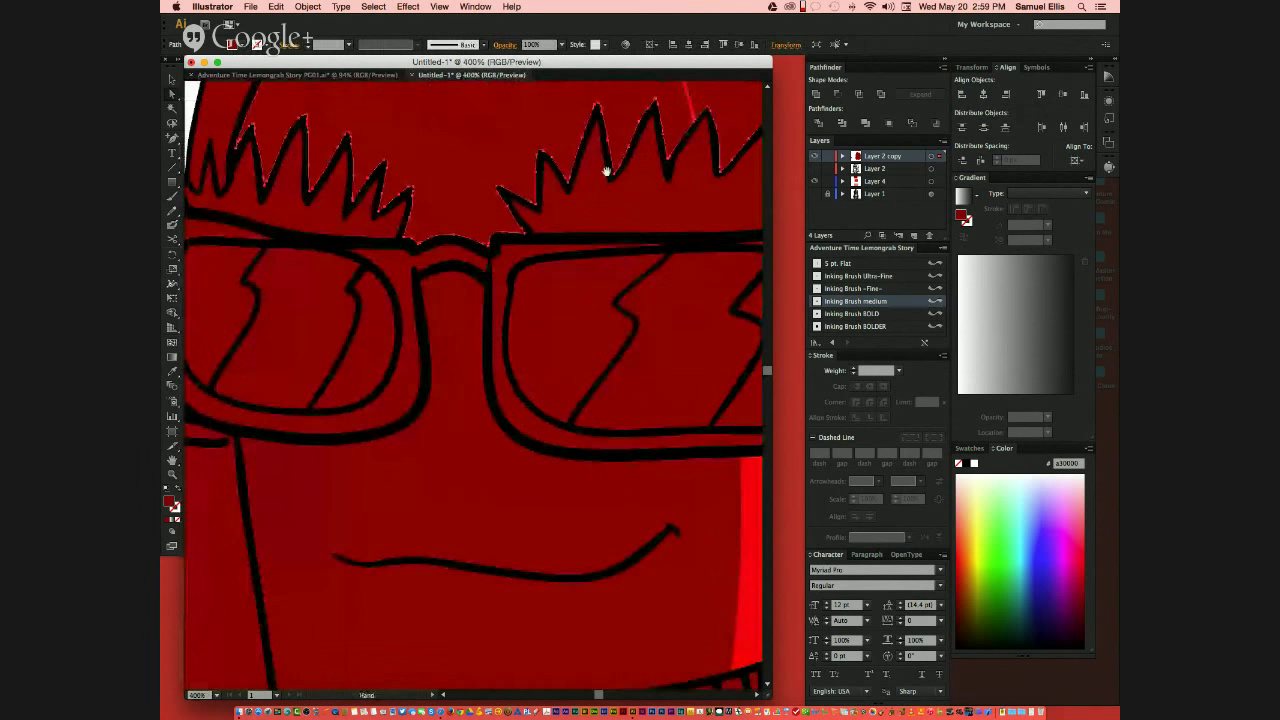
drag(606, 172, 429, 609)
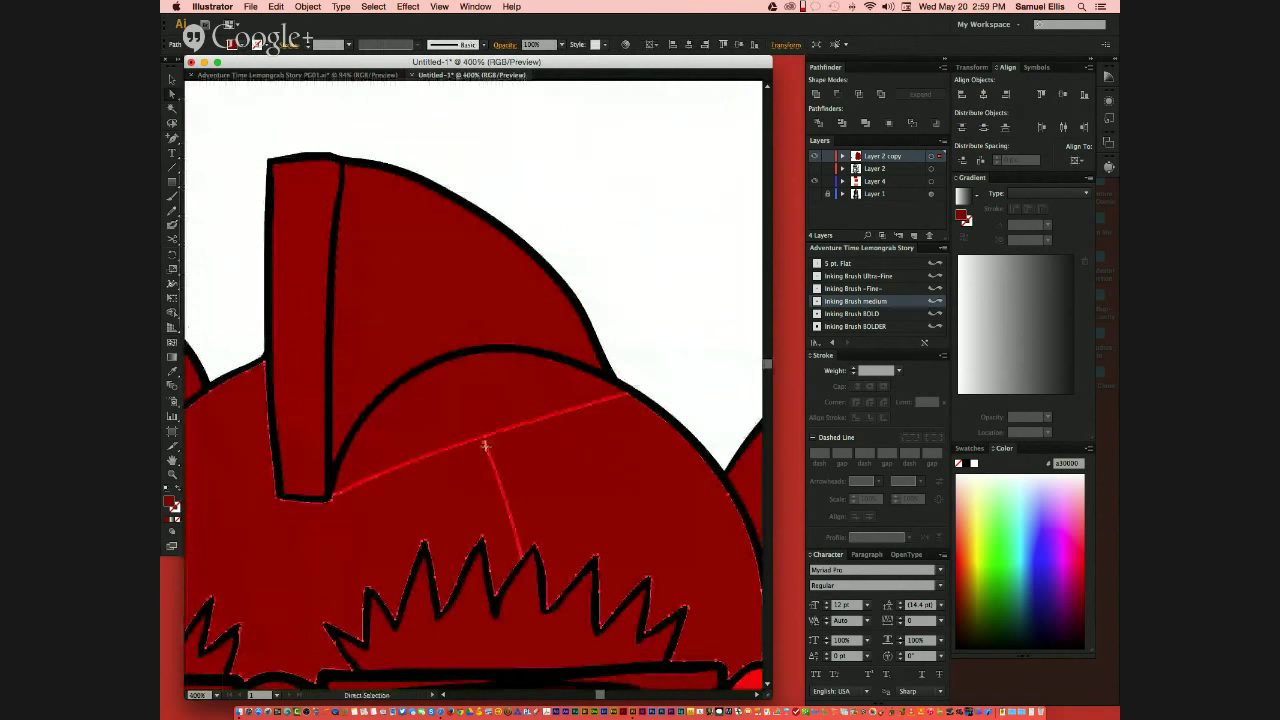
click(651, 294)
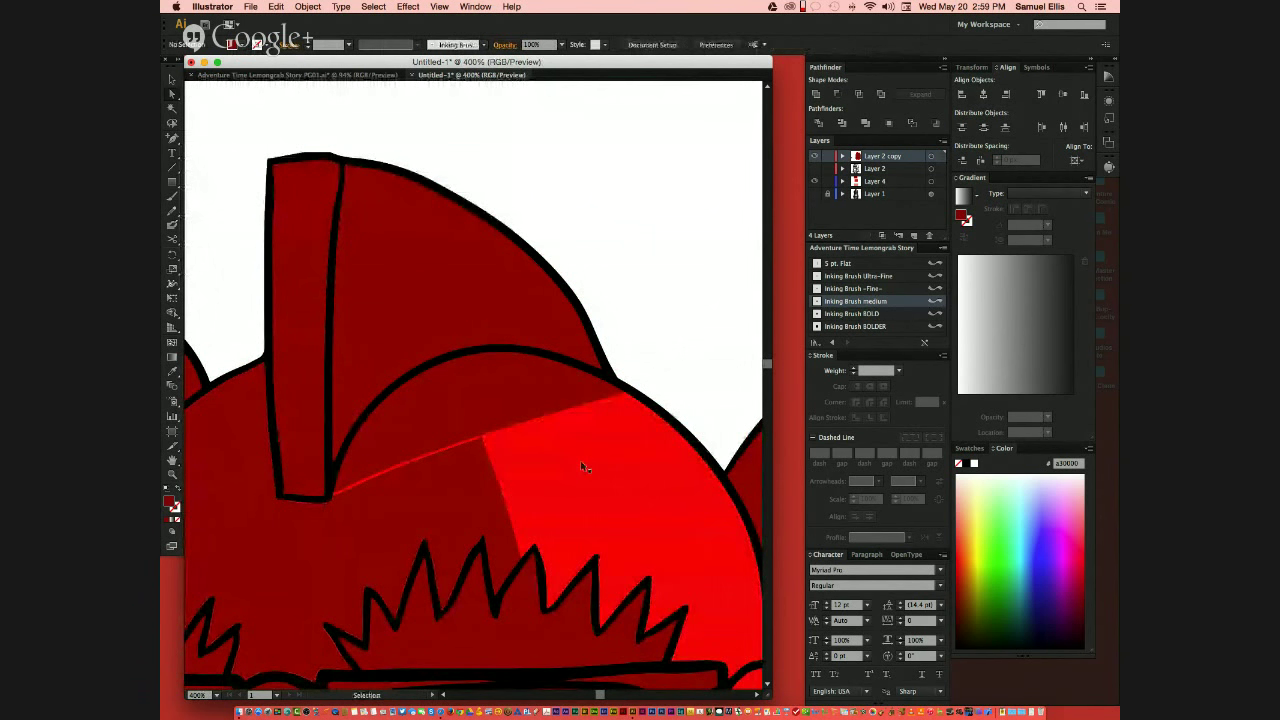
Step: Delete the dark red crest front strip and the remaining dark pieces of the face and helmet
key(super+minus)
key(super+minus)
key(super+minus)
key(super+minus)
key(super+minus)
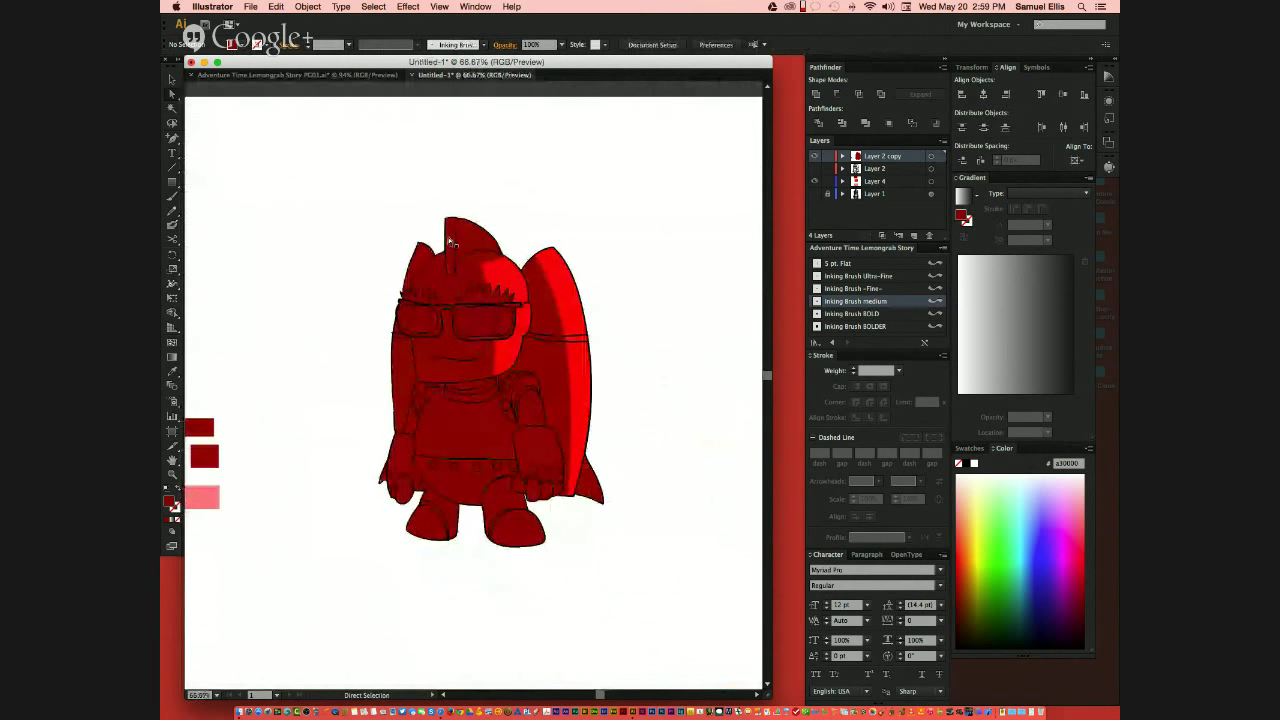
click(452, 242)
click(467, 560)
click(495, 382)
key(Delete)
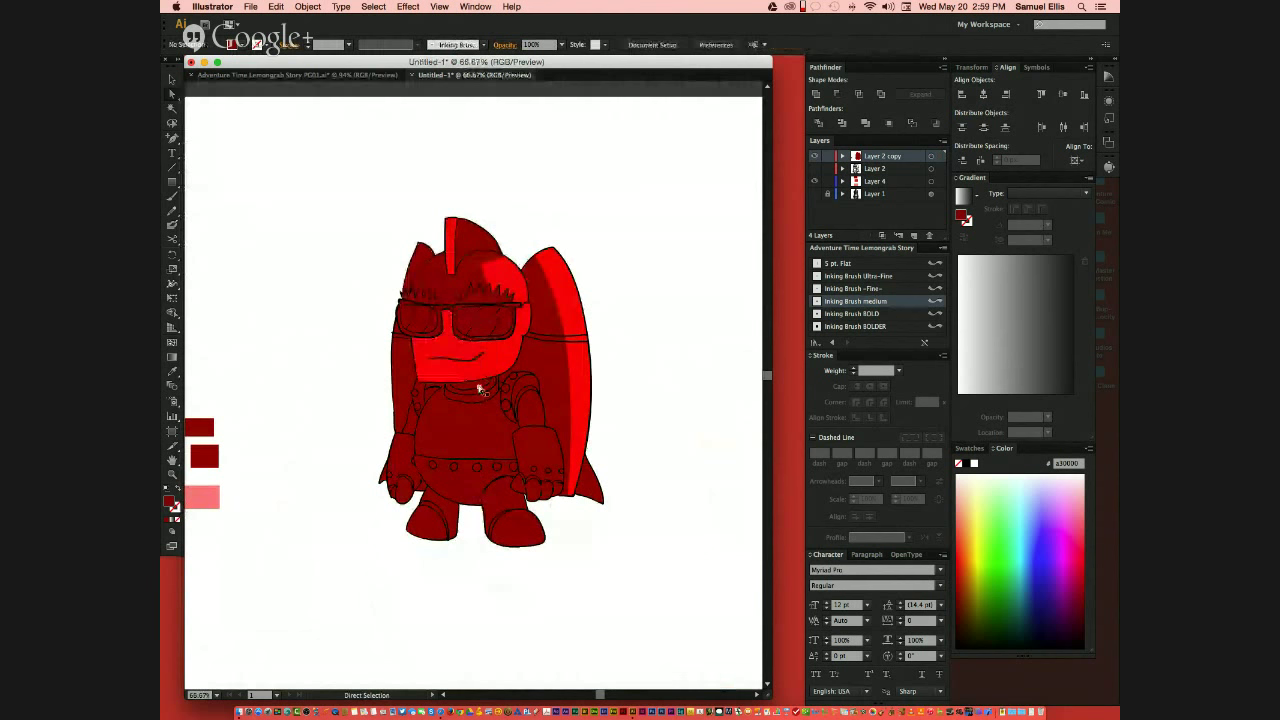
click(474, 285)
key(Delete)
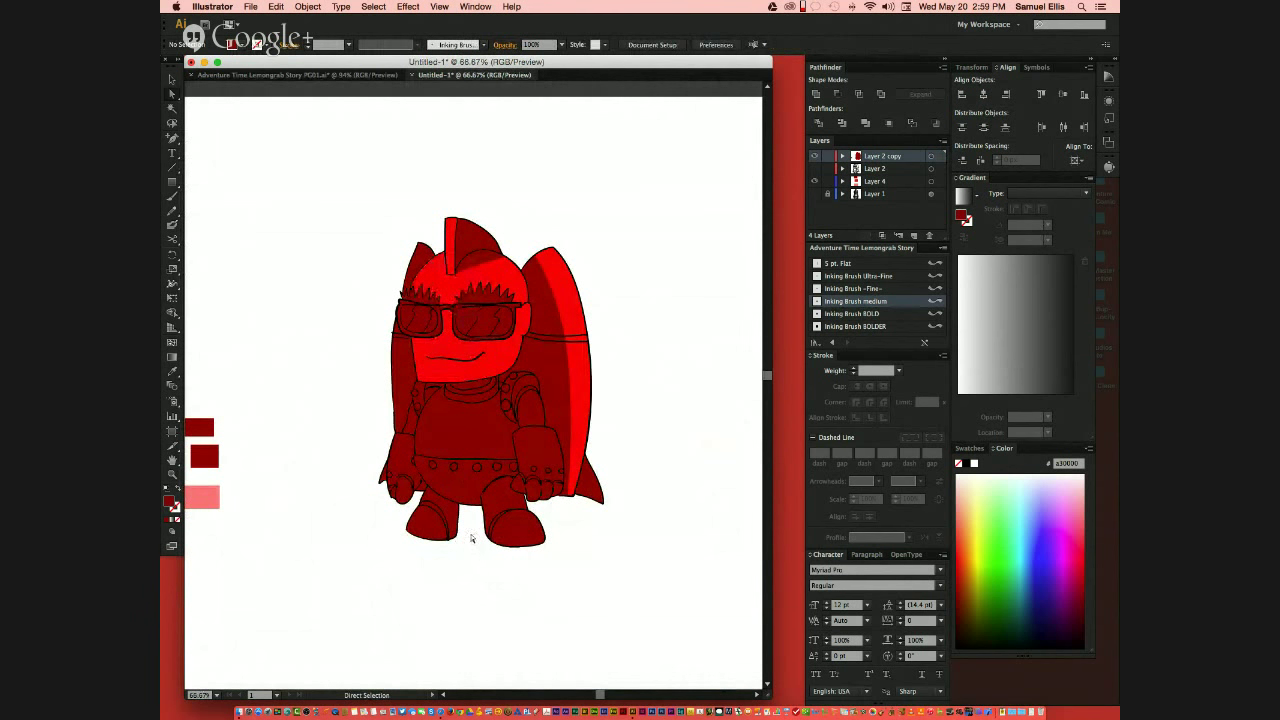
click(481, 446)
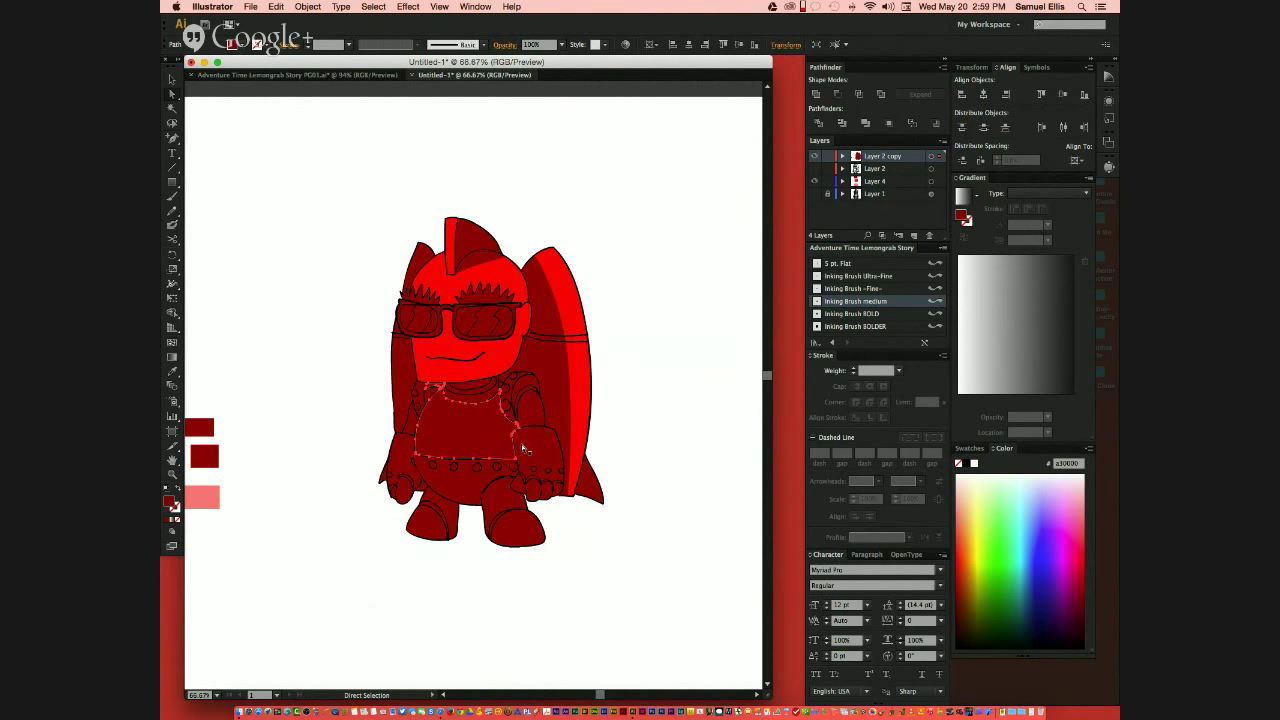
key(v)
drag(348, 180, 603, 560)
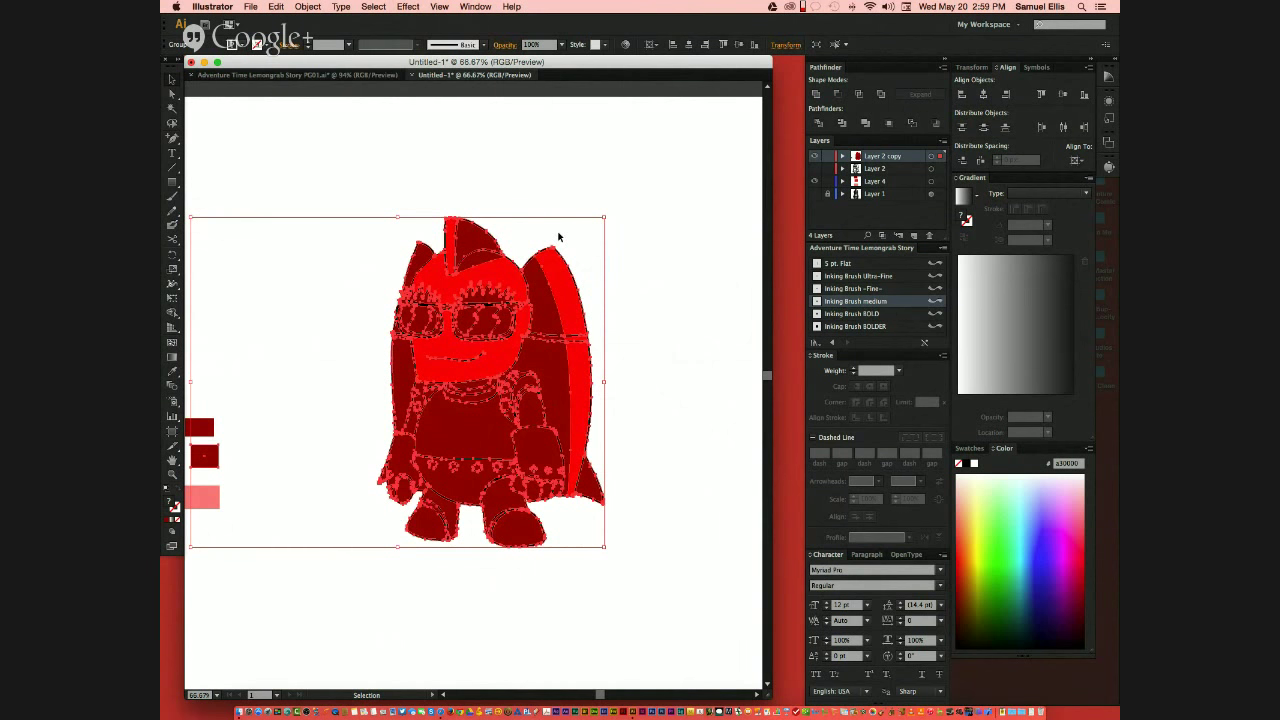
click(364, 604)
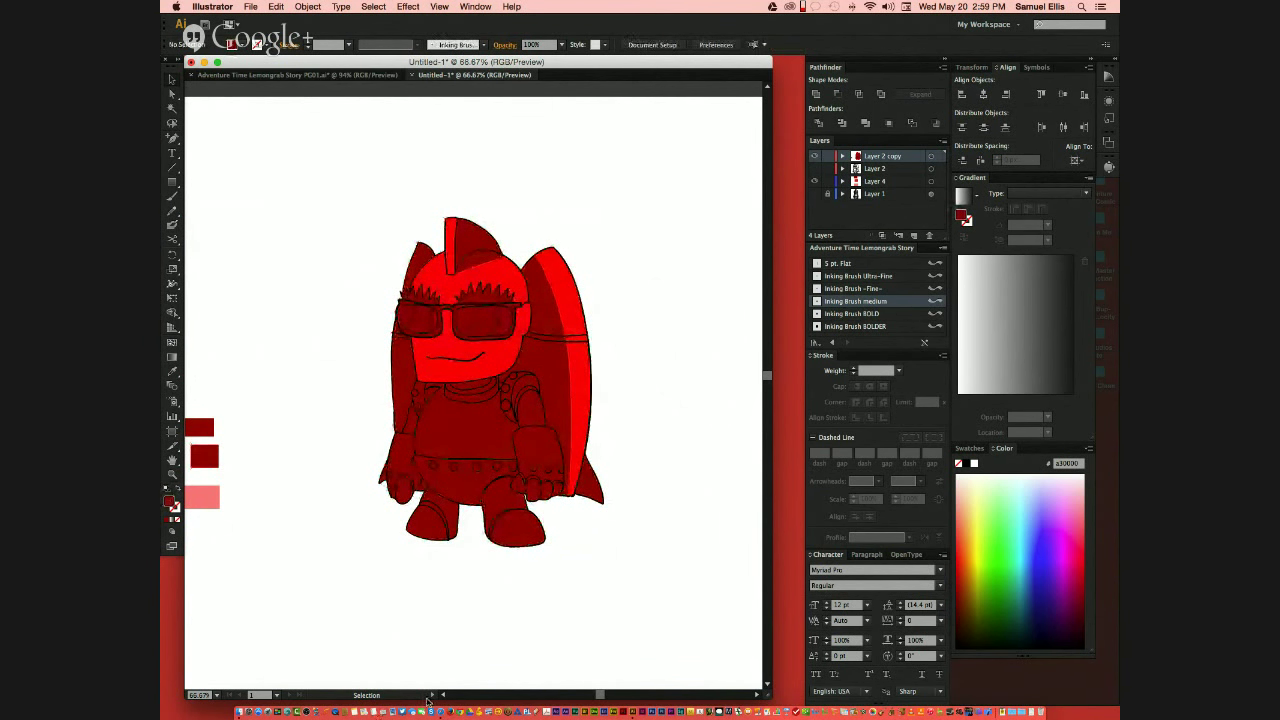
Step: Recolor the dark red of the whole character to dark navy blue, hue about 209° and brightness about 34%, using Recolor Artwork
drag(345, 188, 624, 567)
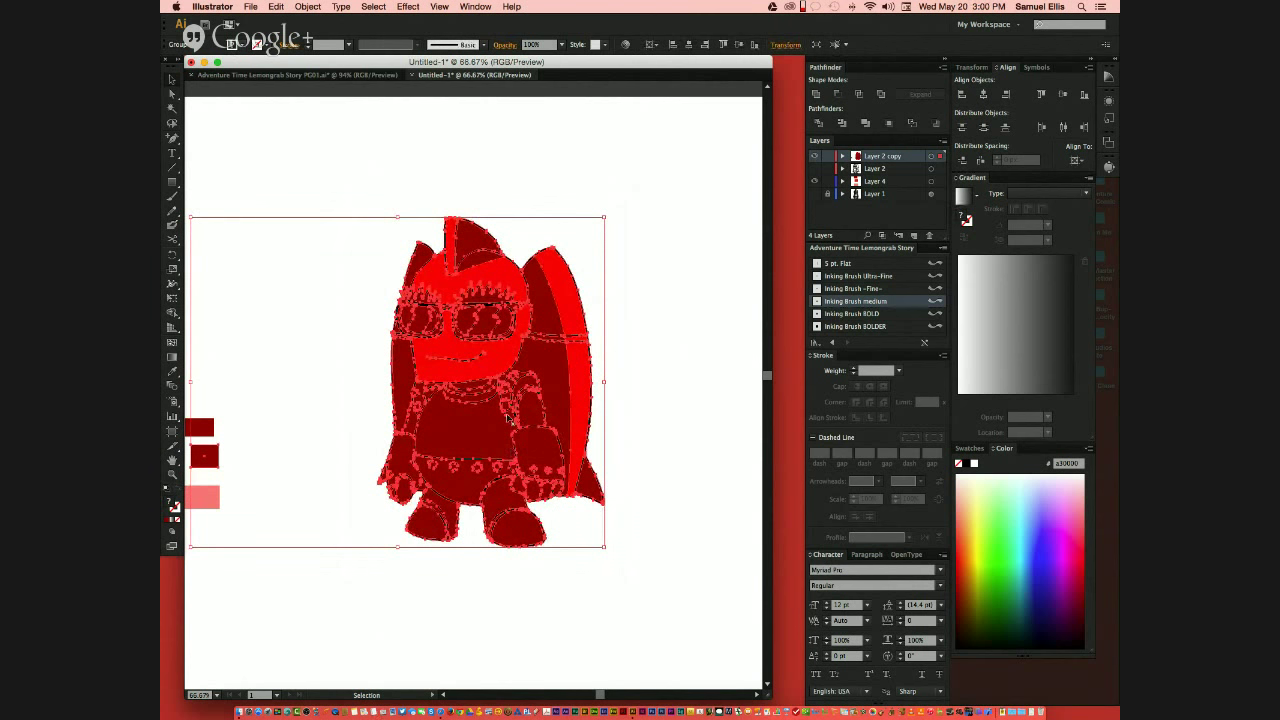
click(307, 8)
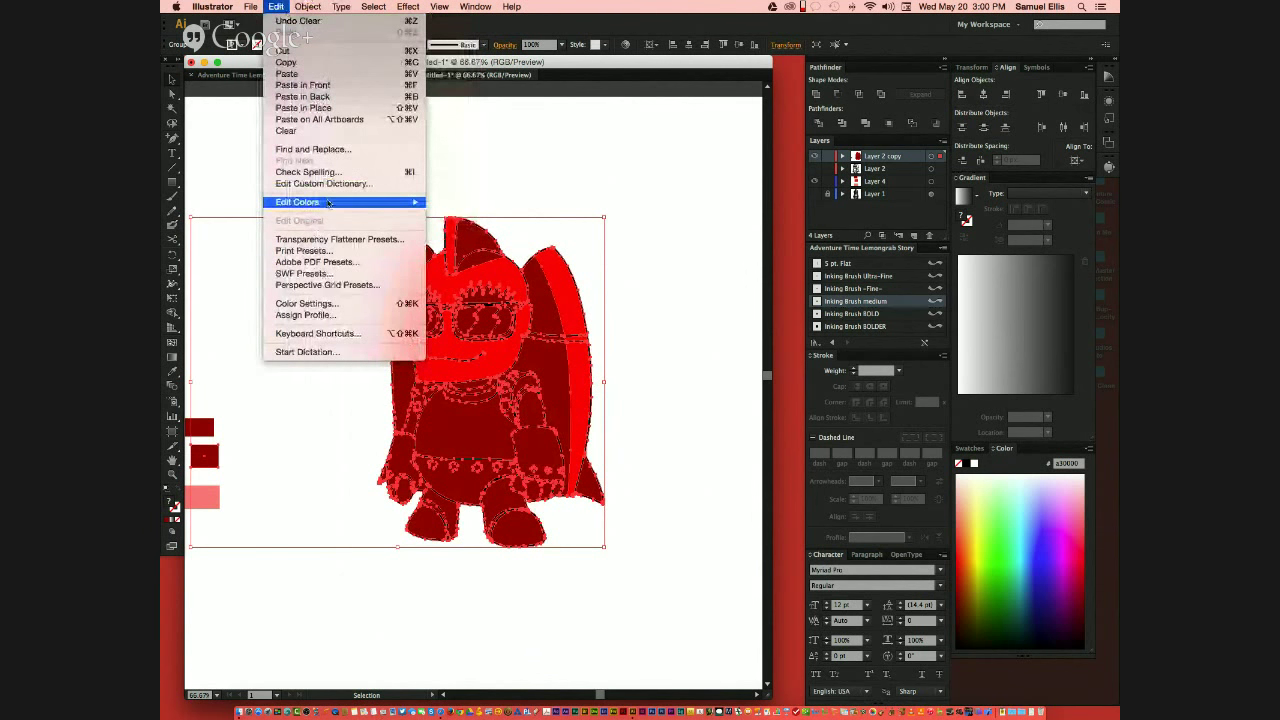
mouse_move(330, 205)
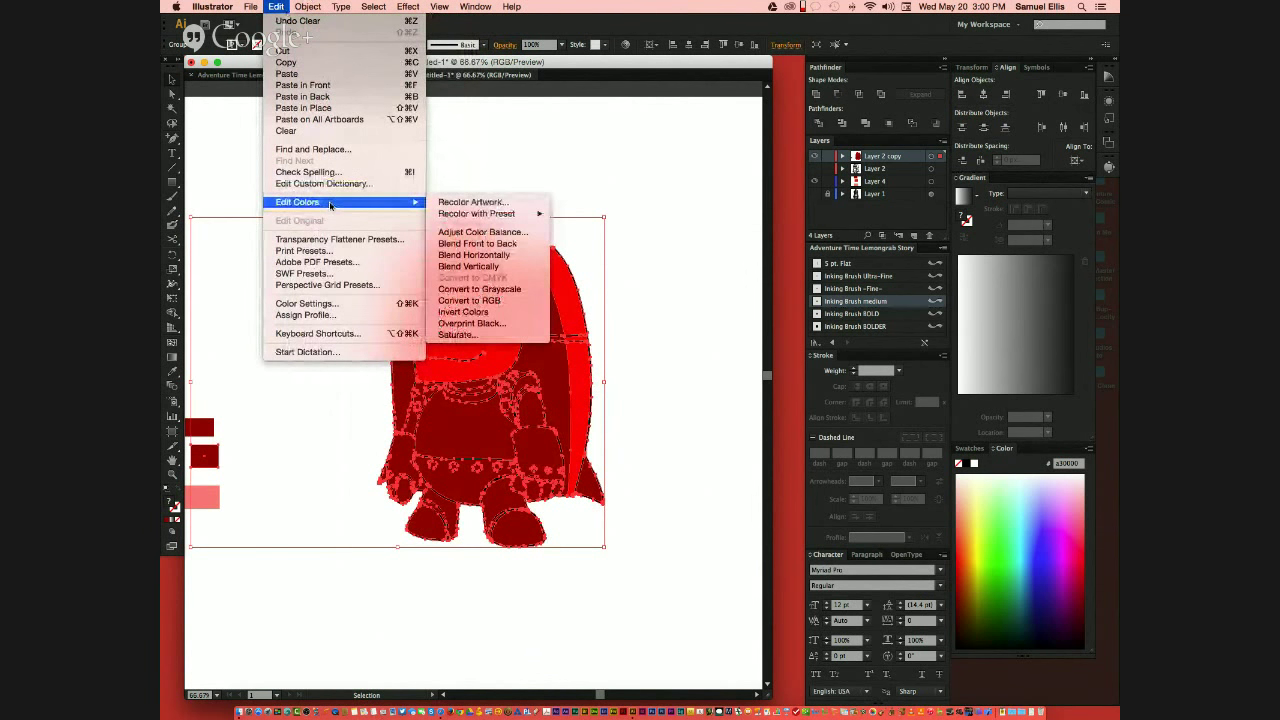
click(478, 203)
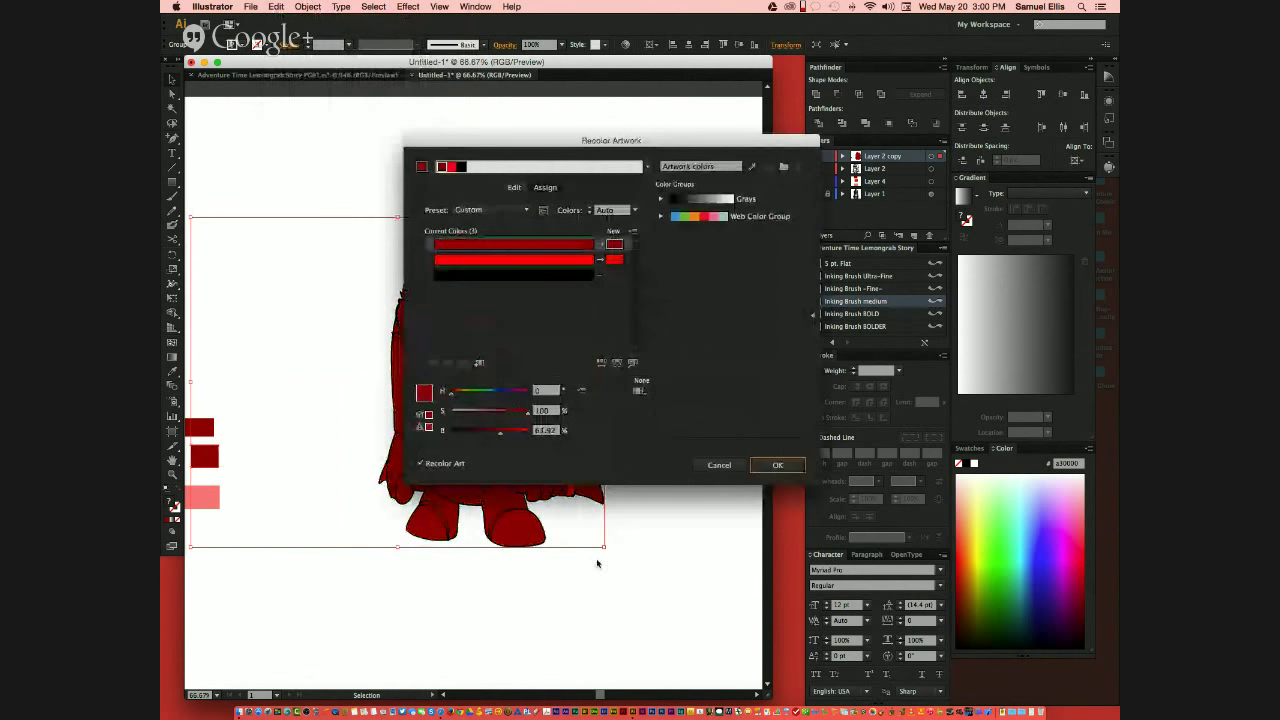
double_click(614, 245)
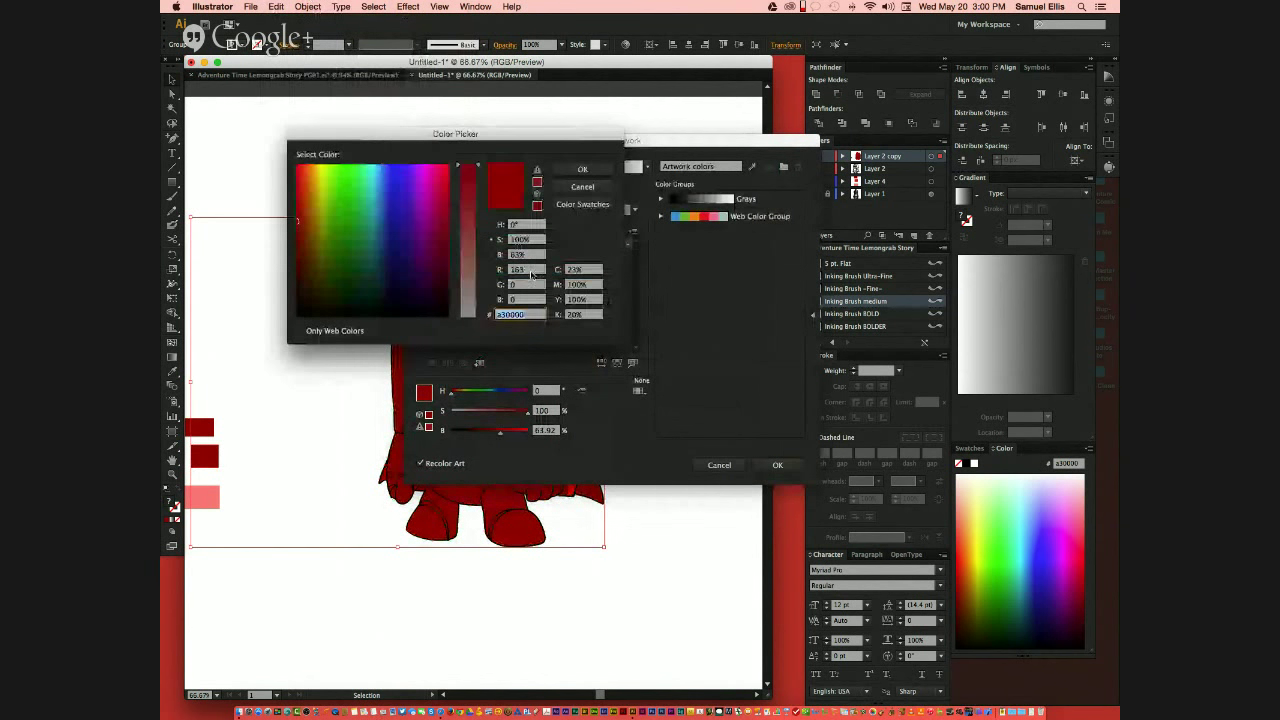
mouse_move(389, 188)
mouse_down()
mouse_move(392, 178)
mouse_move(316, 261)
mouse_move(374, 250)
mouse_move(386, 200)
mouse_move(385, 265)
mouse_up()
click(582, 169)
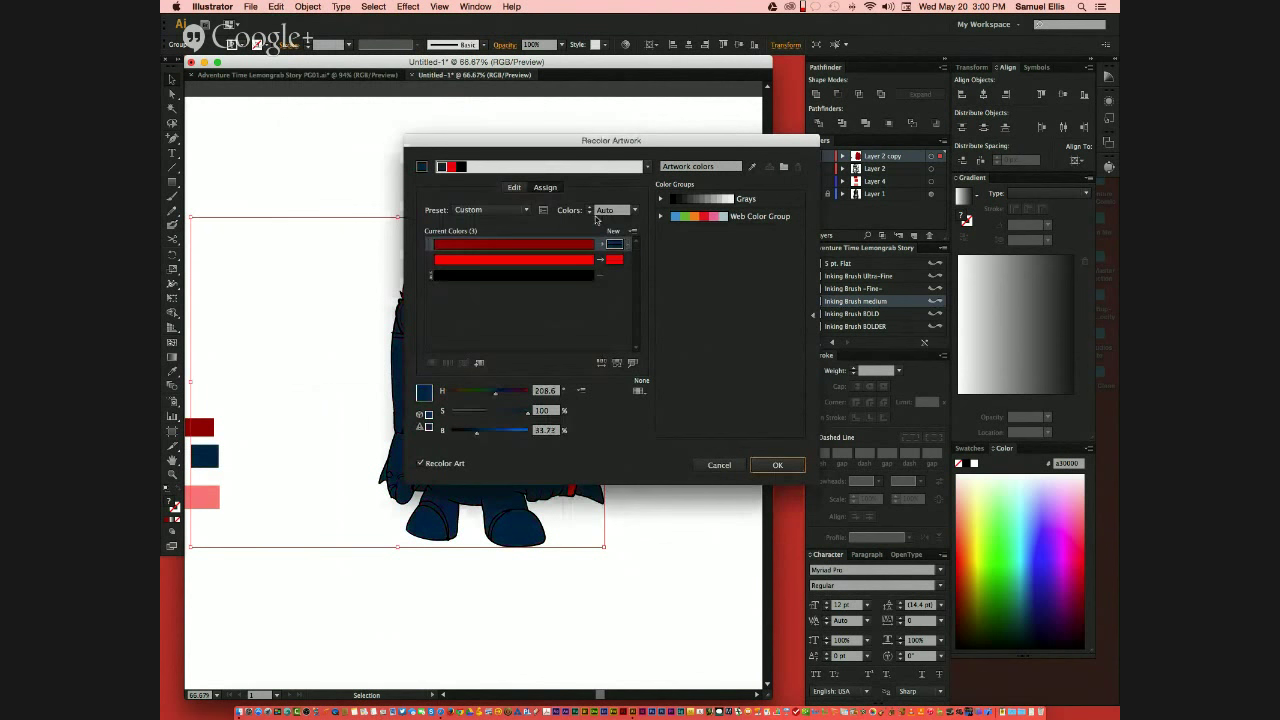
Step: Recolor the character's bright red to a medium blue, hue 217° and brightness 67%, then apply the recoloring and deselect the artwork
double_click(620, 262)
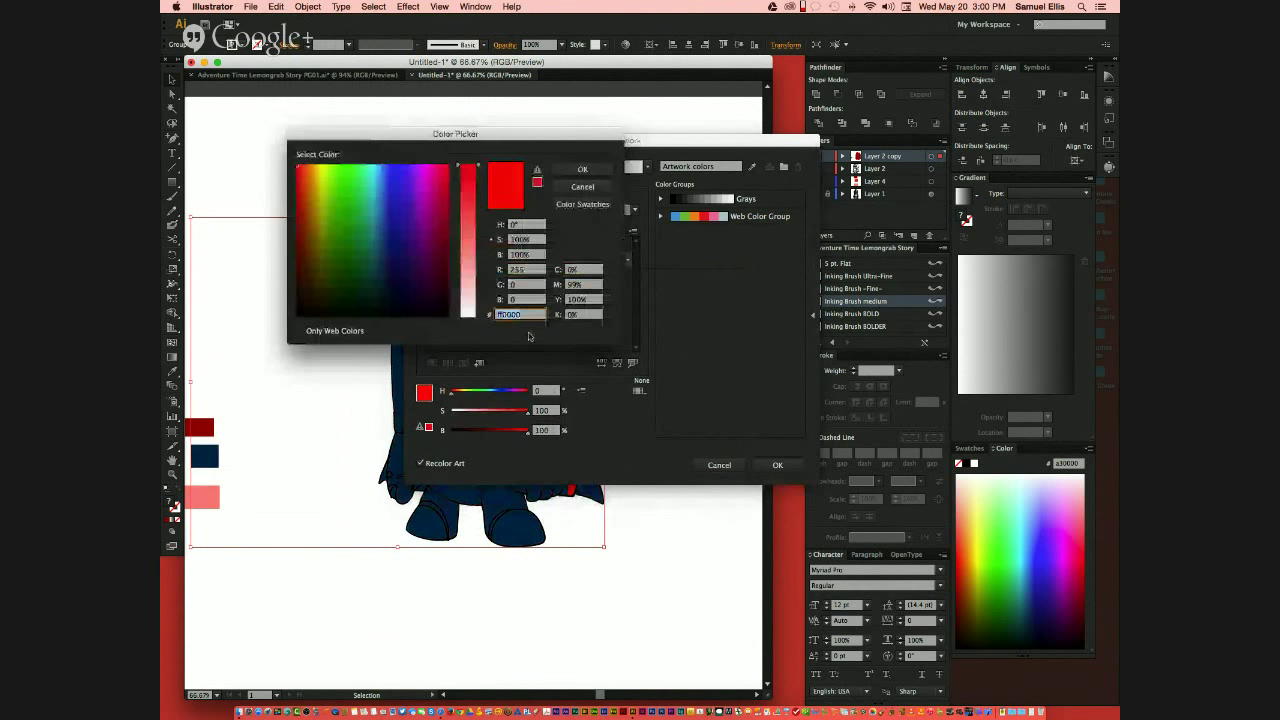
click(387, 197)
drag(387, 197, 387, 226)
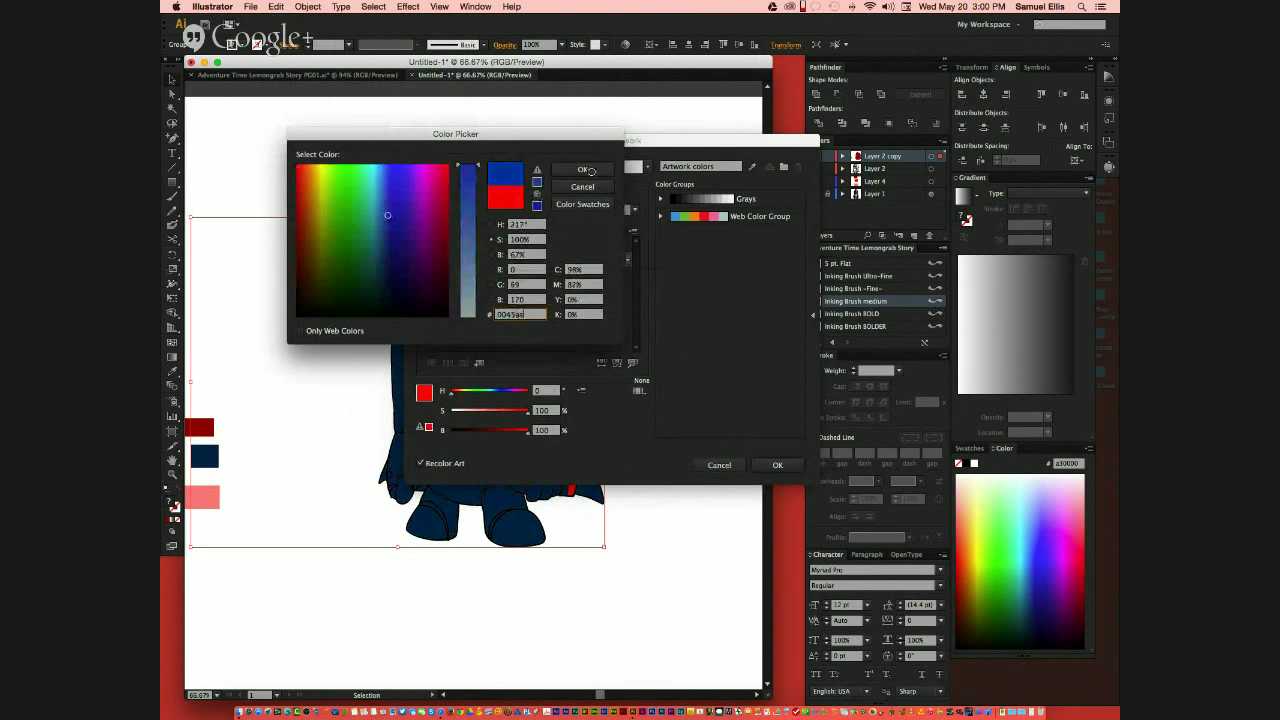
click(582, 169)
click(777, 465)
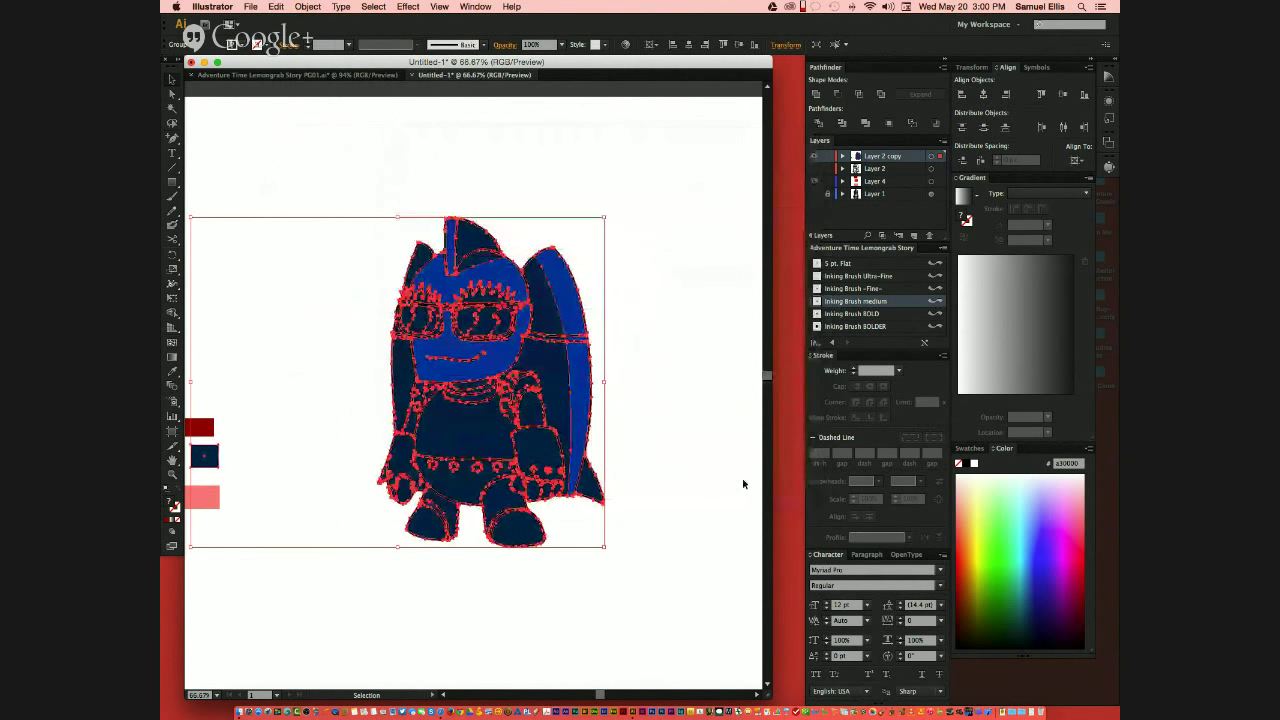
click(590, 597)
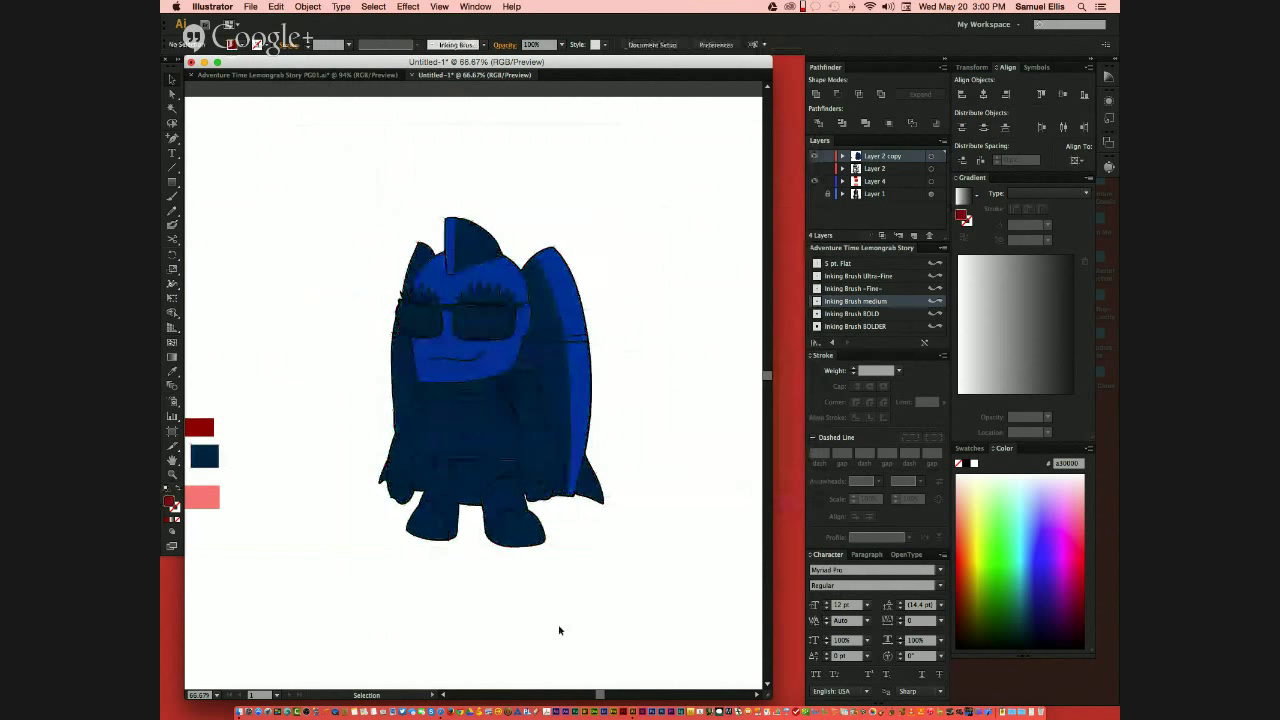
Step: Undo the blue recoloring and the last deletion of a dark helmet piece, leaving nothing selected
key(super+z)
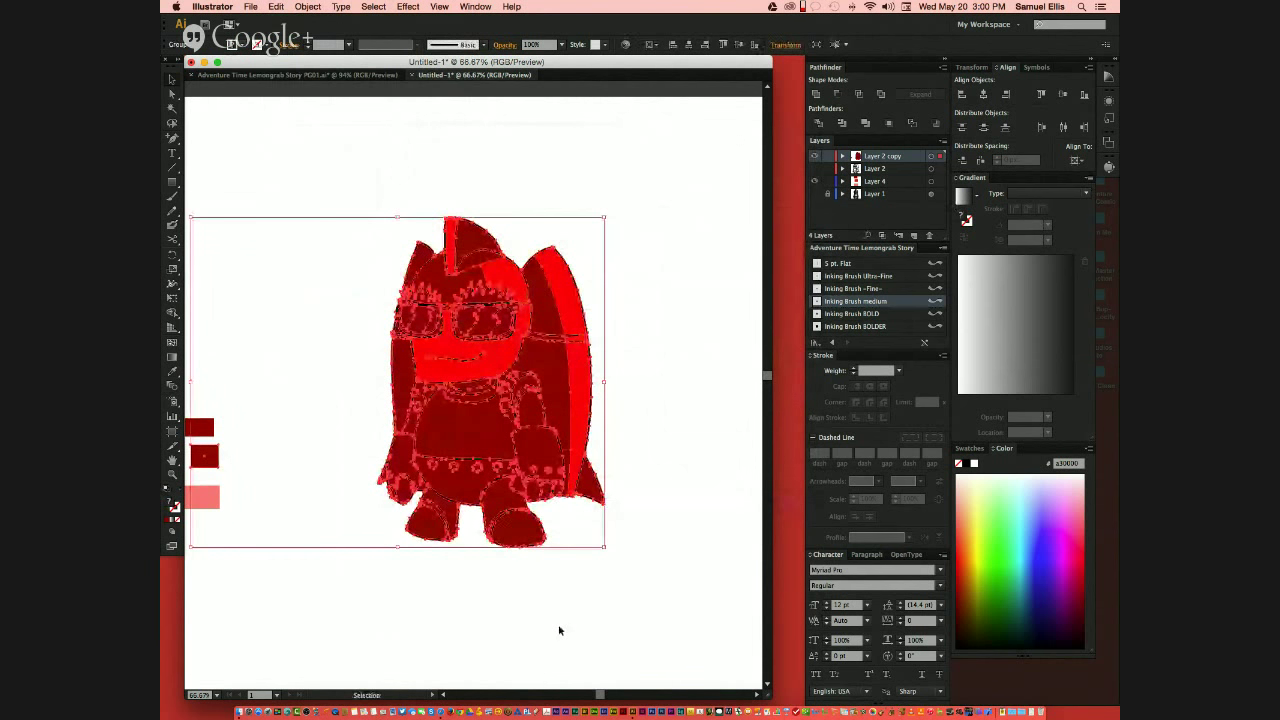
click(420, 592)
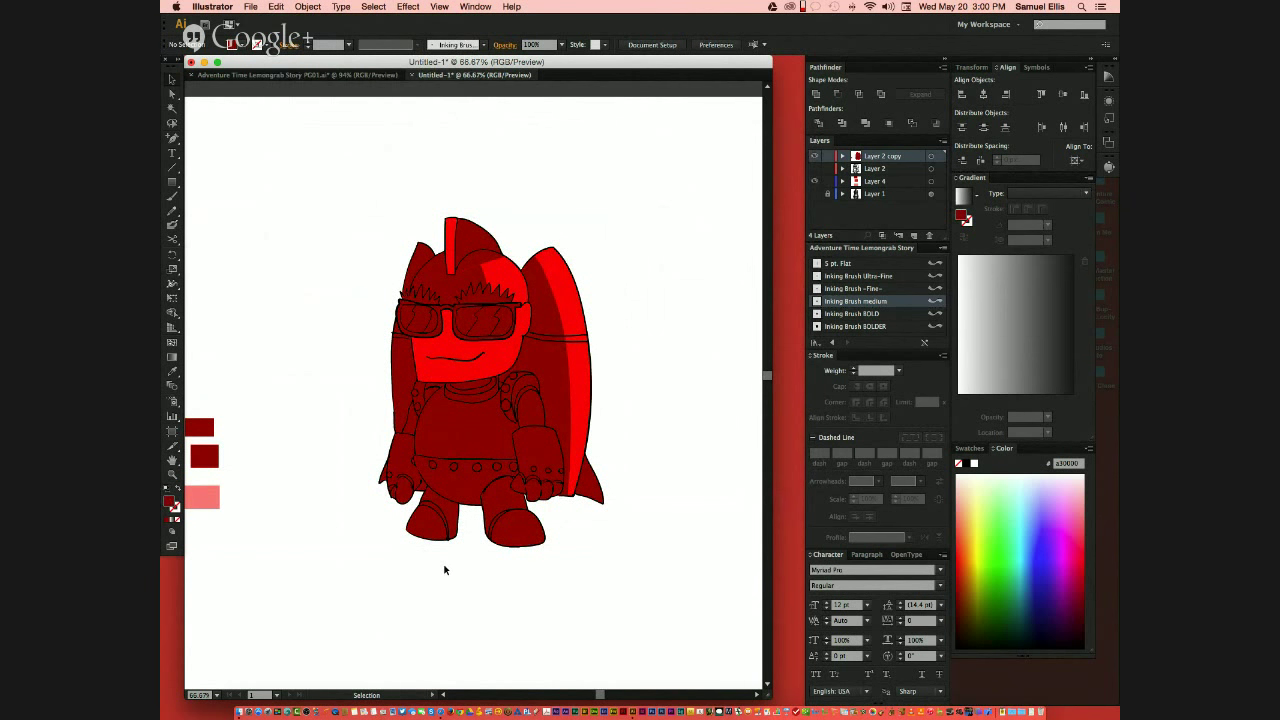
Step: Minimize the drawing, switch to Finder and show the Green Shoe folder on The Matrix drive in an enlarged window
click(204, 62)
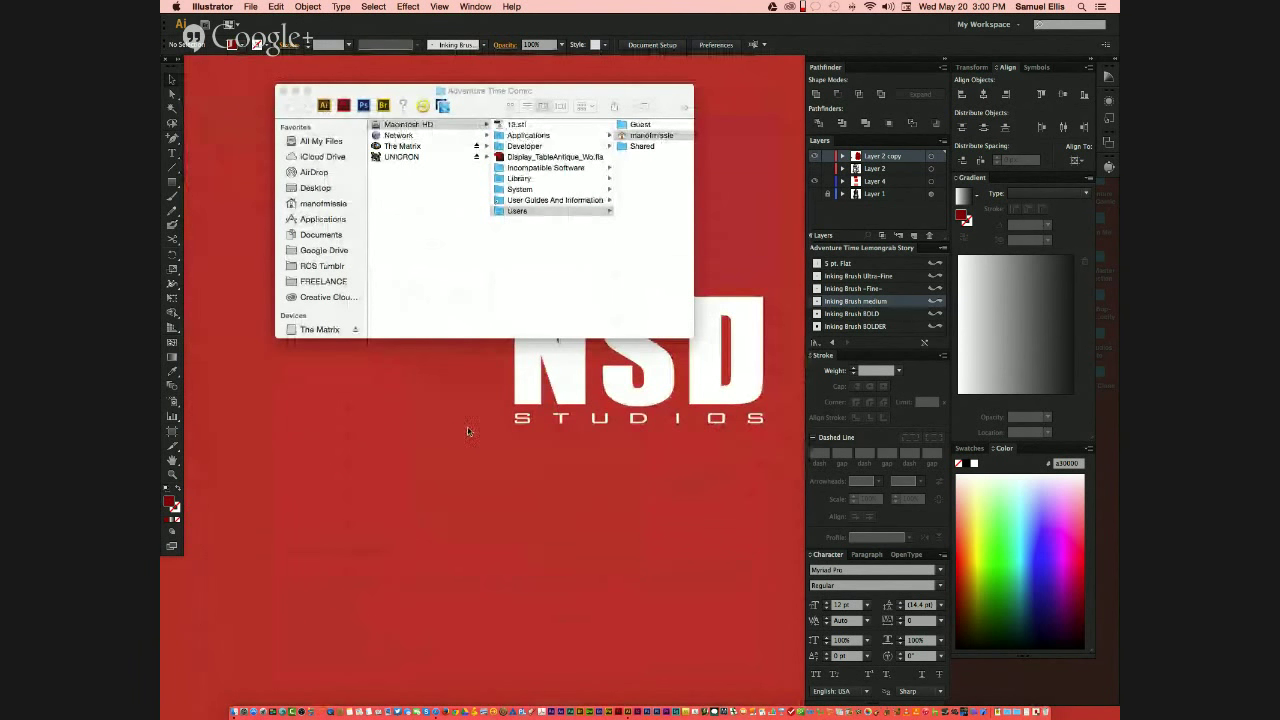
click(414, 154)
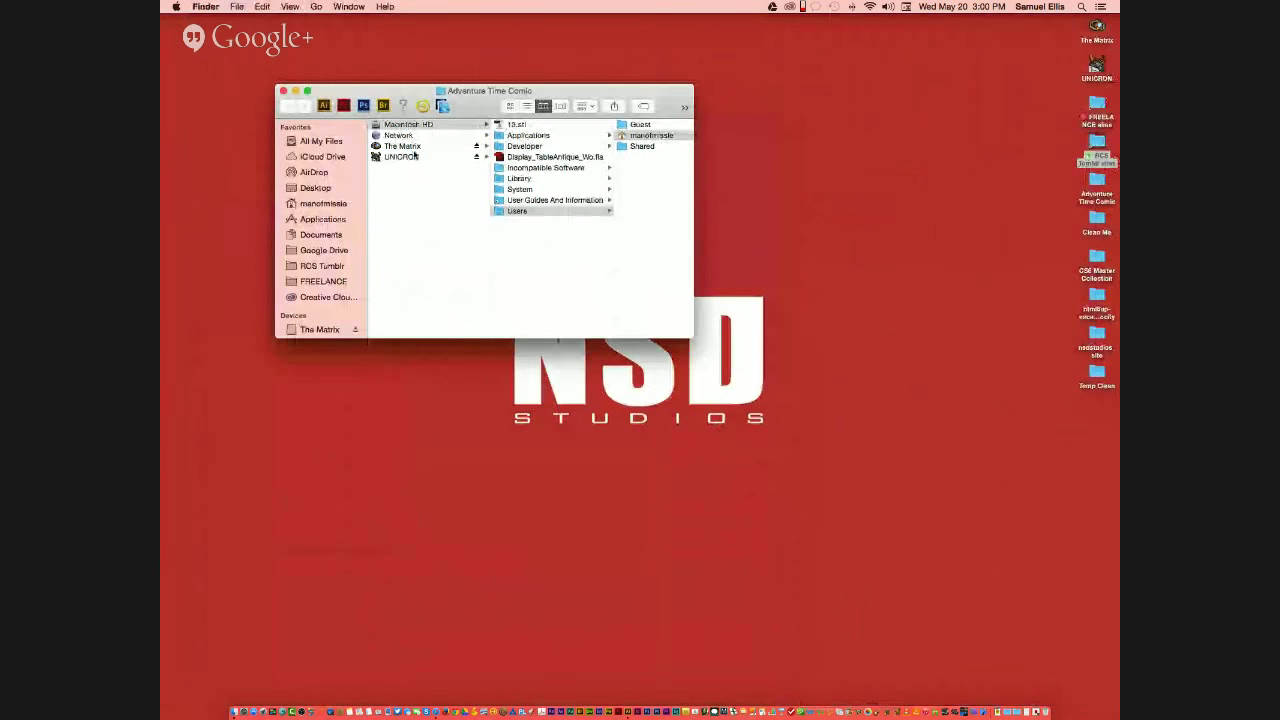
click(414, 156)
click(412, 146)
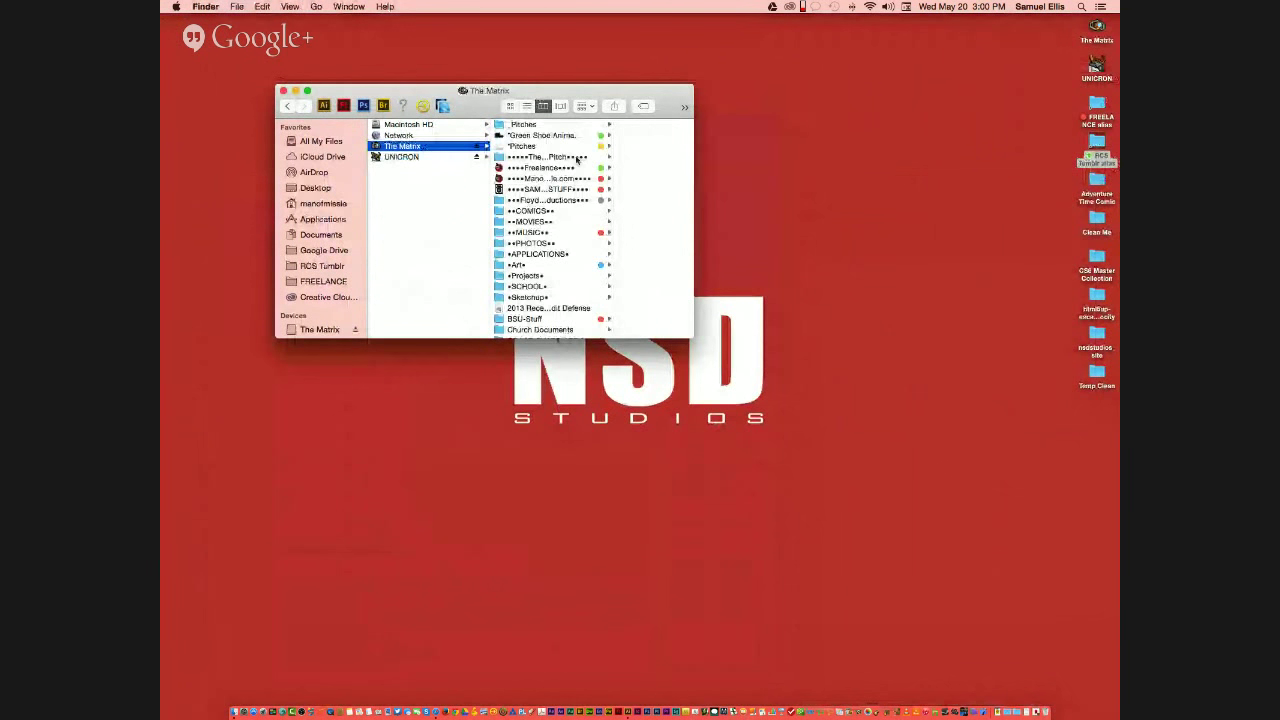
click(565, 136)
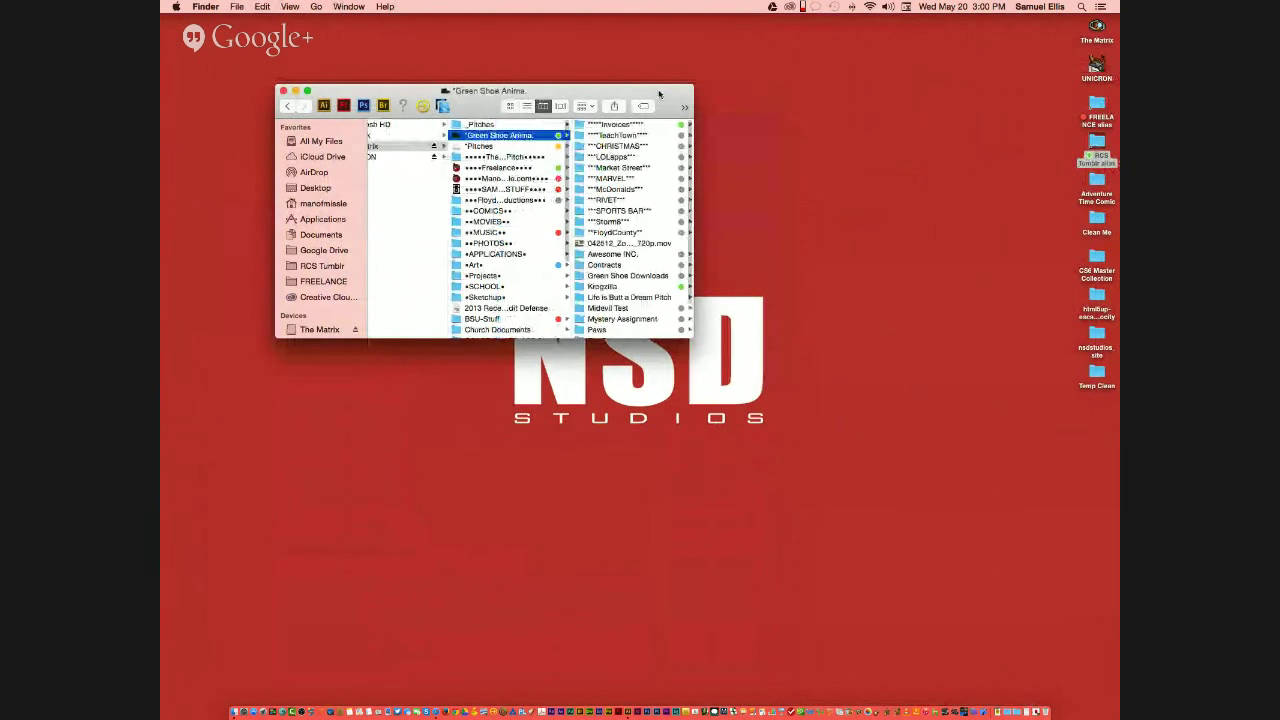
drag(691, 340, 836, 496)
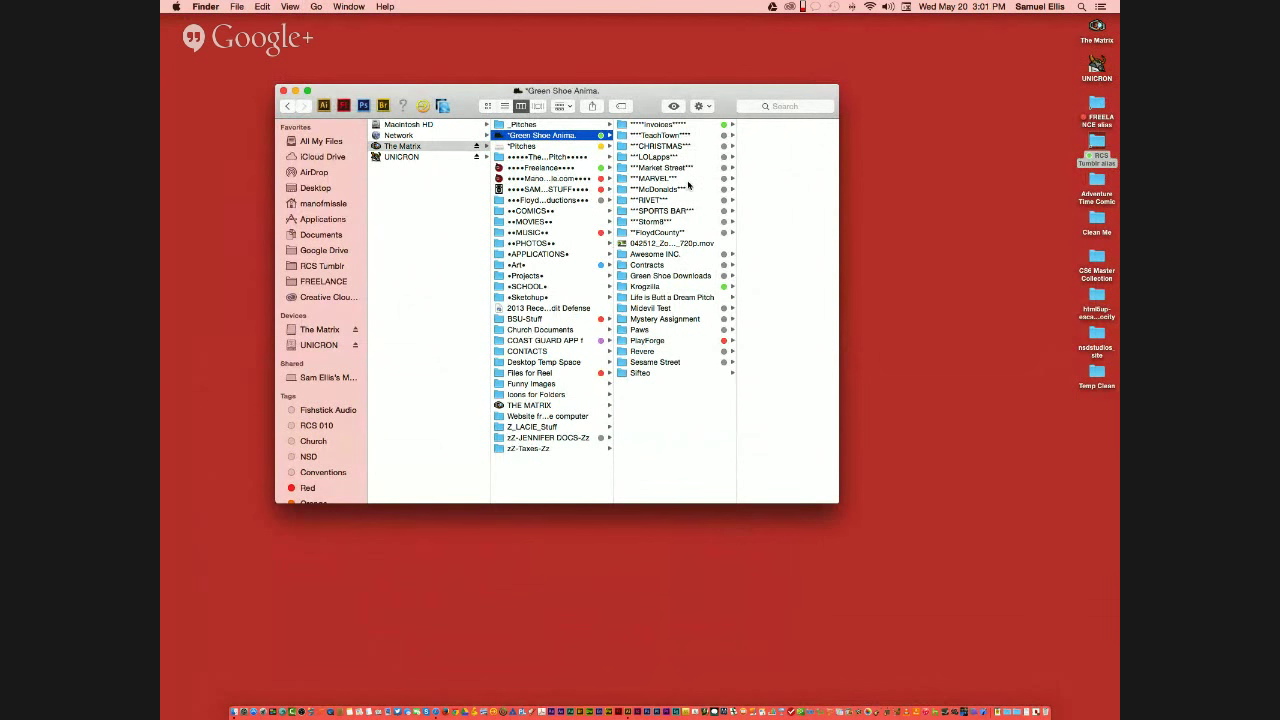
Step: Browse the Green Shoe project folders to Revere and open PaulRevere_BG_02.ai in Illustrator
click(698, 278)
click(654, 288)
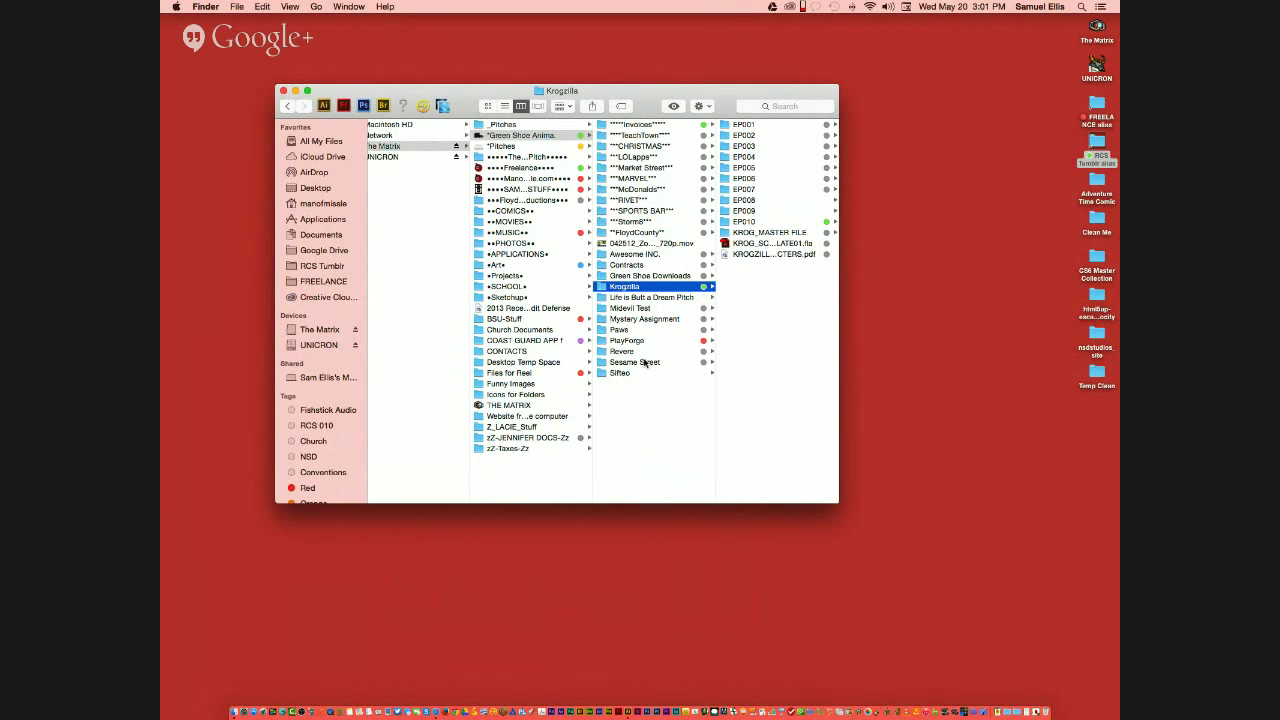
click(641, 374)
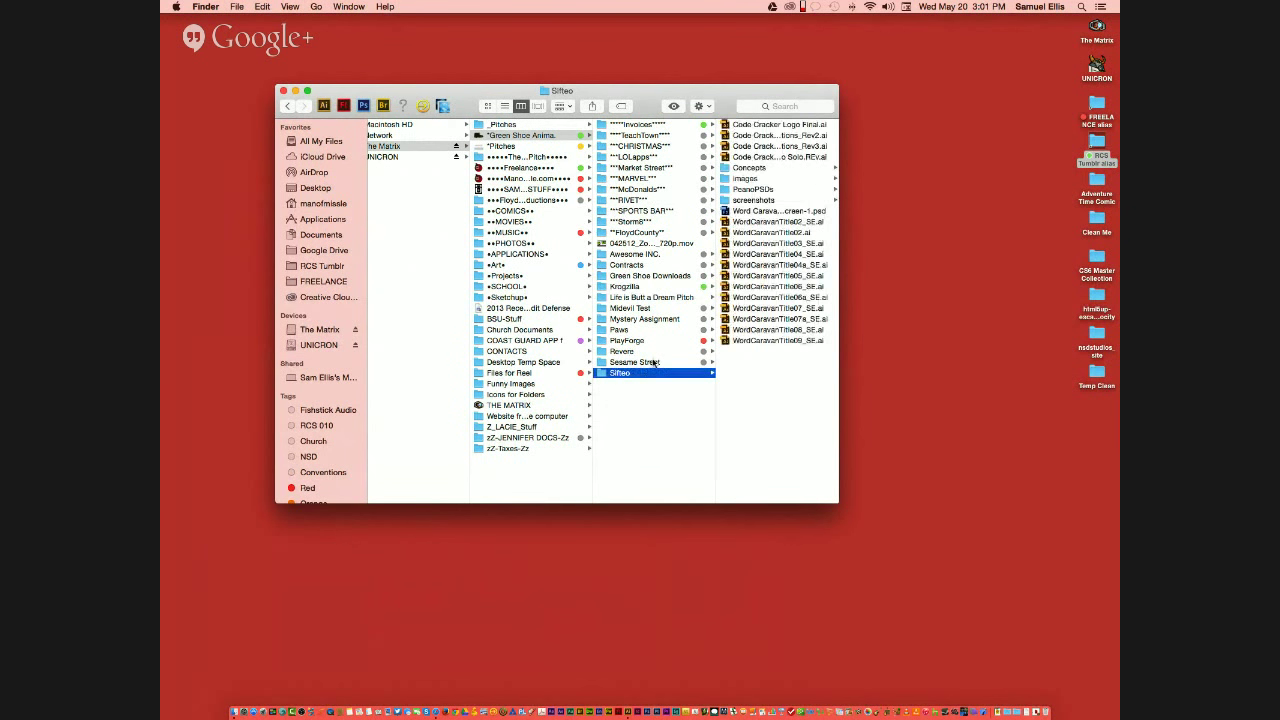
click(651, 364)
click(648, 351)
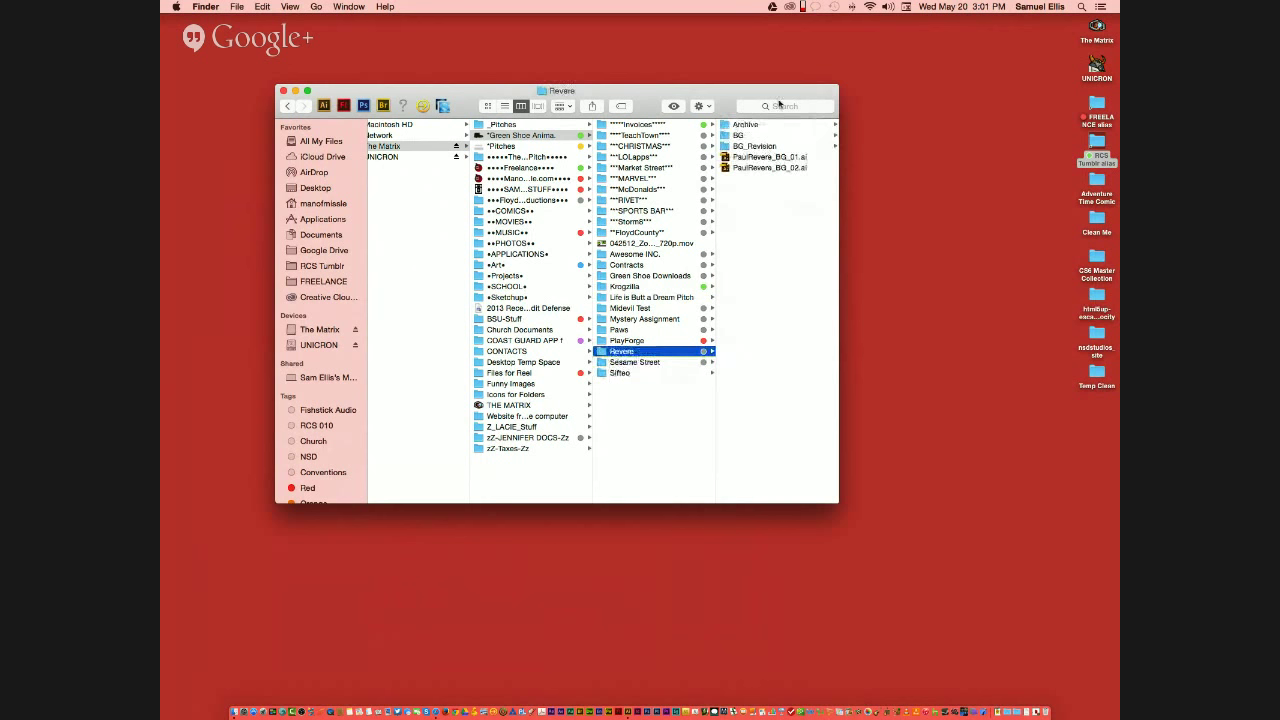
click(760, 136)
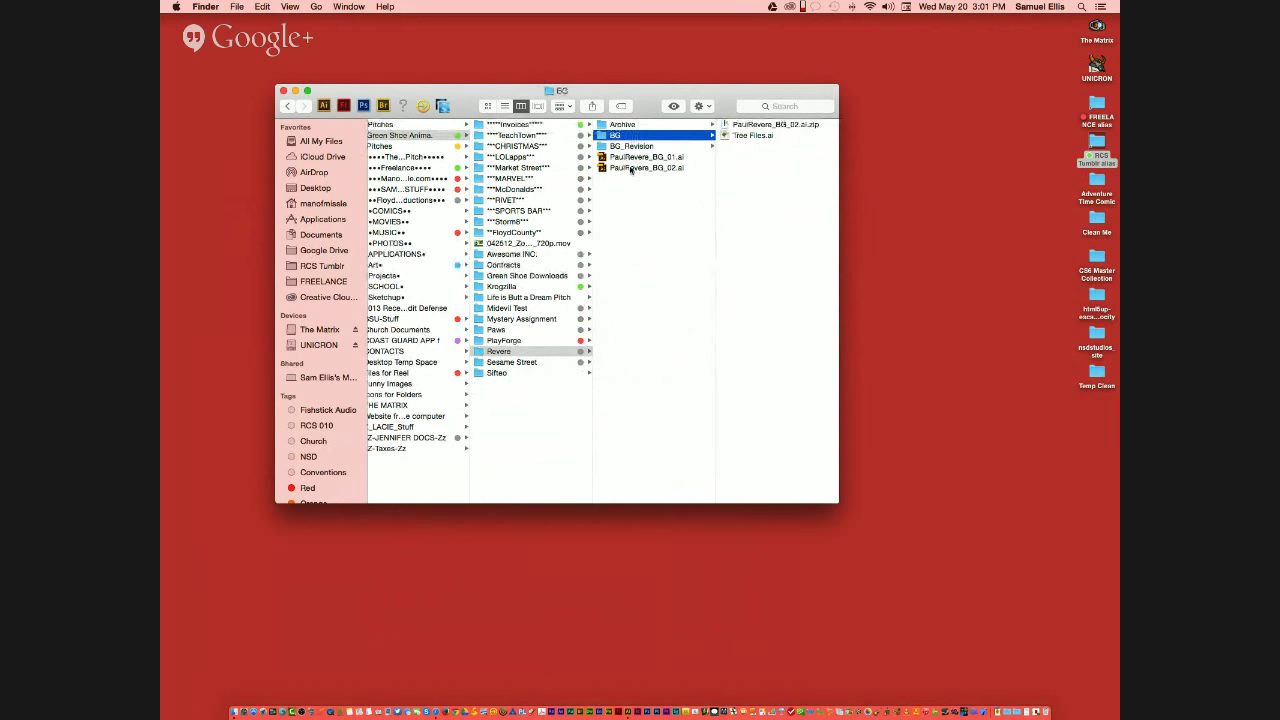
double_click(630, 168)
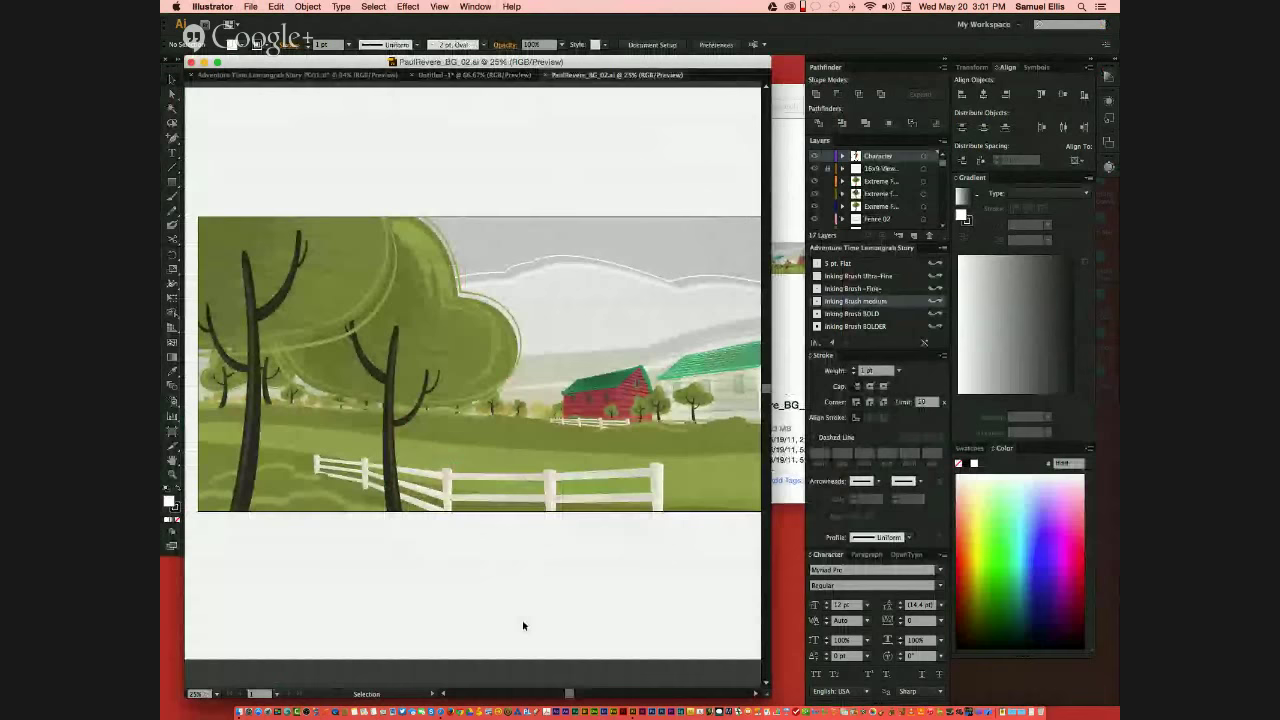
Step: Examine the farm background as a whole and the costumed character standing in front of the white barn up close
key(super+0)
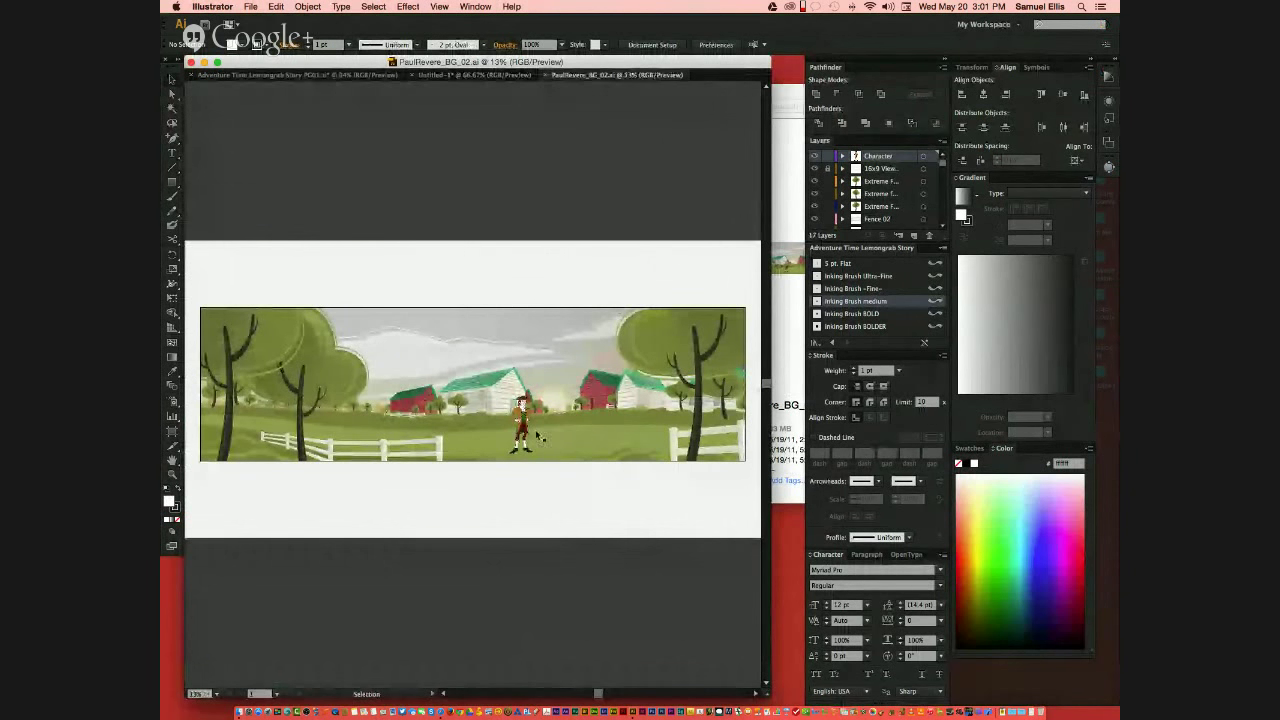
key(super+equal)
key(super+equal)
key(super+equal)
key(super+equal)
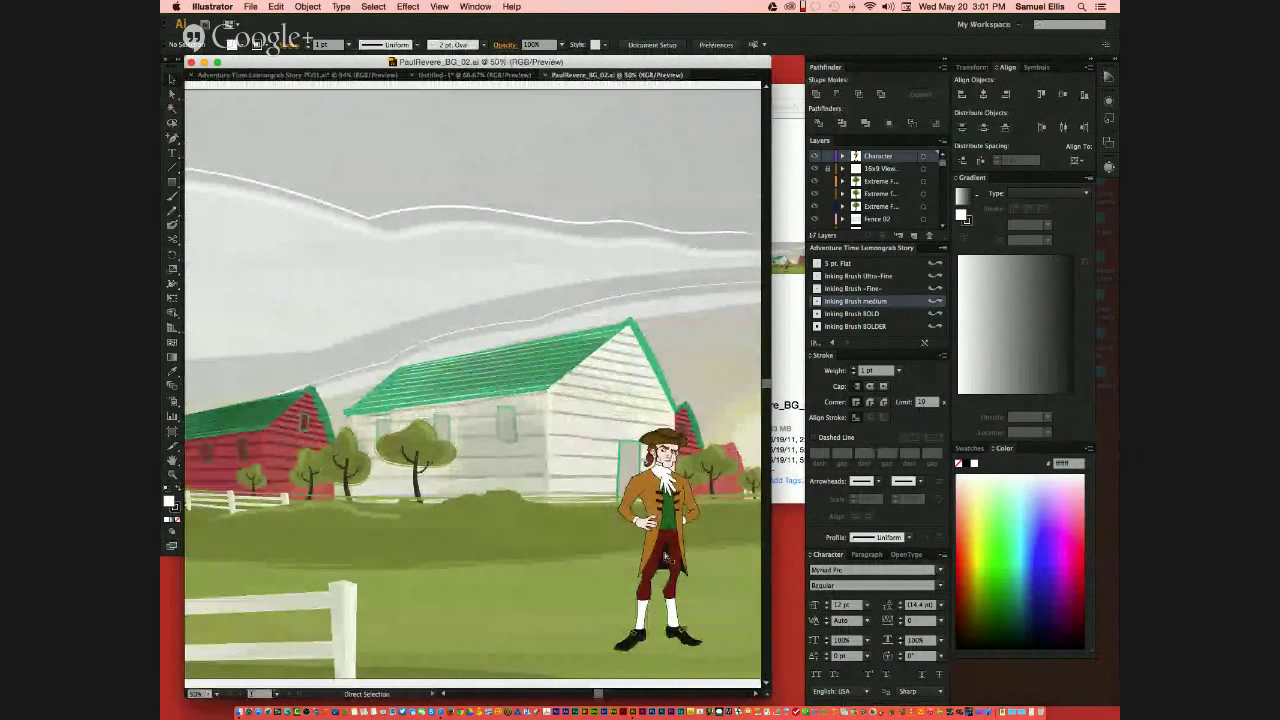
key(super+minus)
key(super+minus)
key(super+minus)
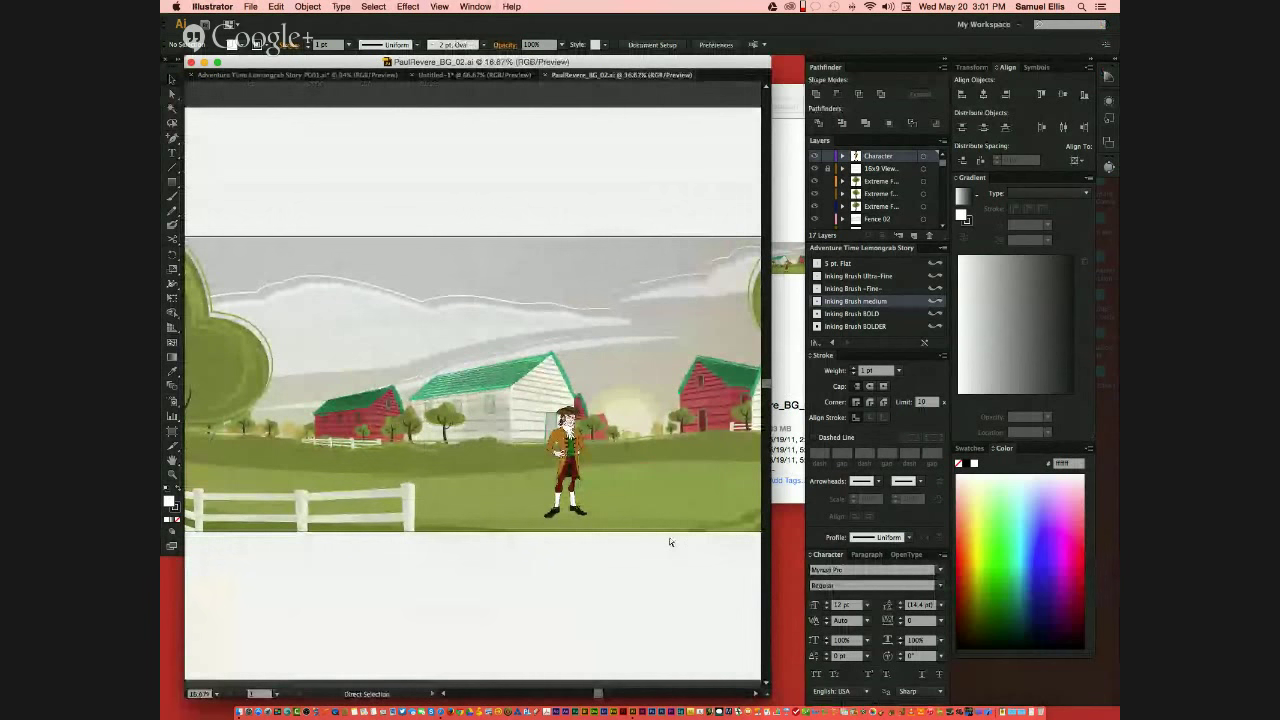
Step: Hide the Character layer so the full farm background can be viewed without the figure
click(814, 156)
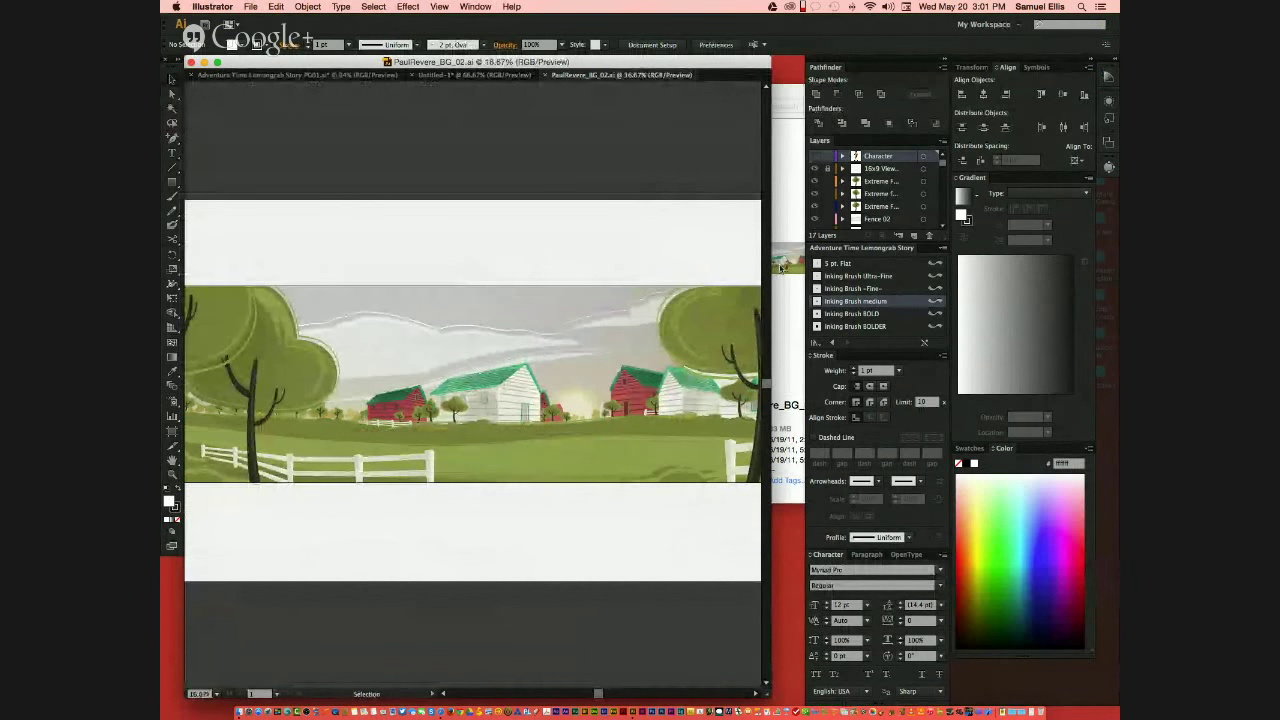
key(super+minus)
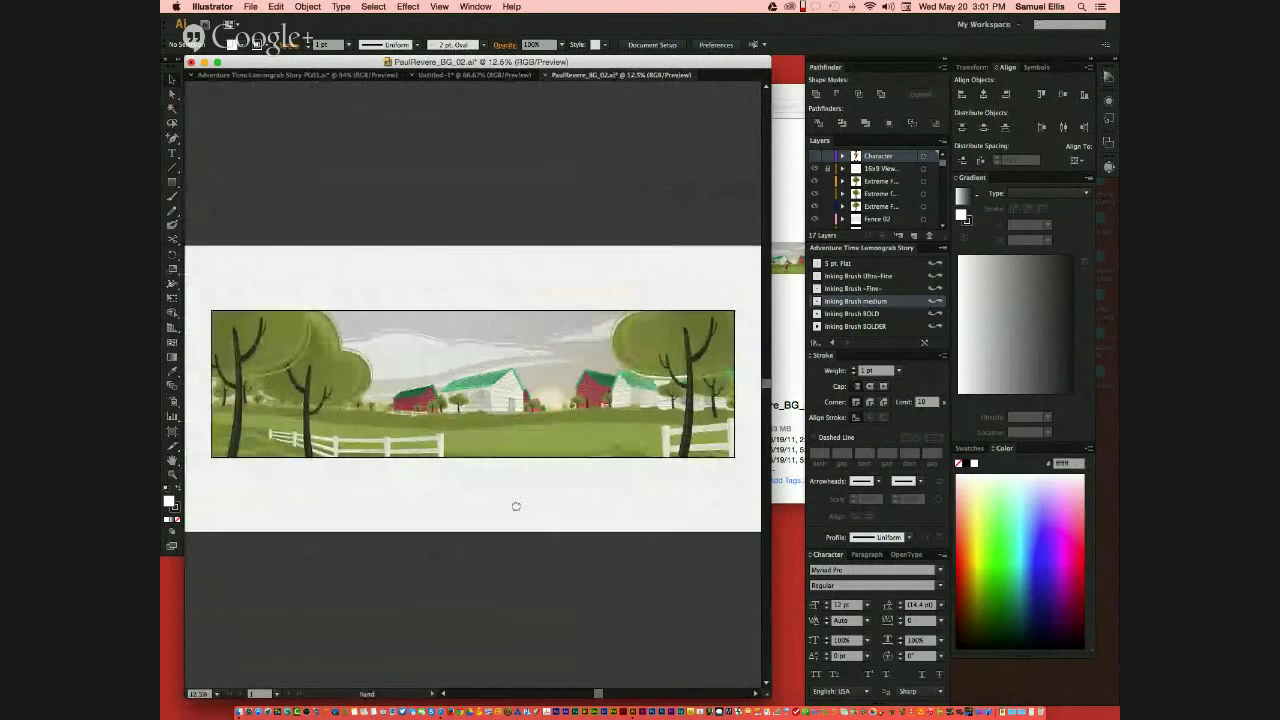
drag(514, 506, 513, 492)
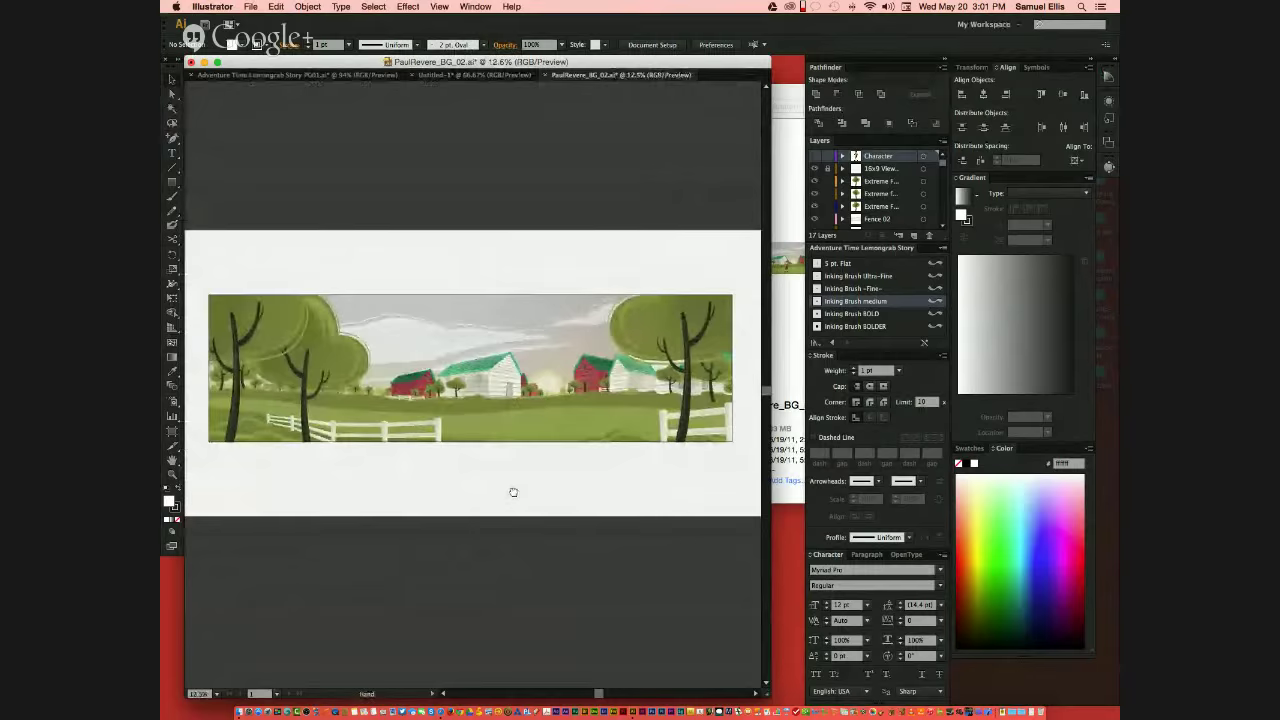
Step: Add a new layer above Character and draw a bright yellow rectangle on it that covers the whole background artwork
click(914, 235)
key(m)
drag(197, 289, 734, 453)
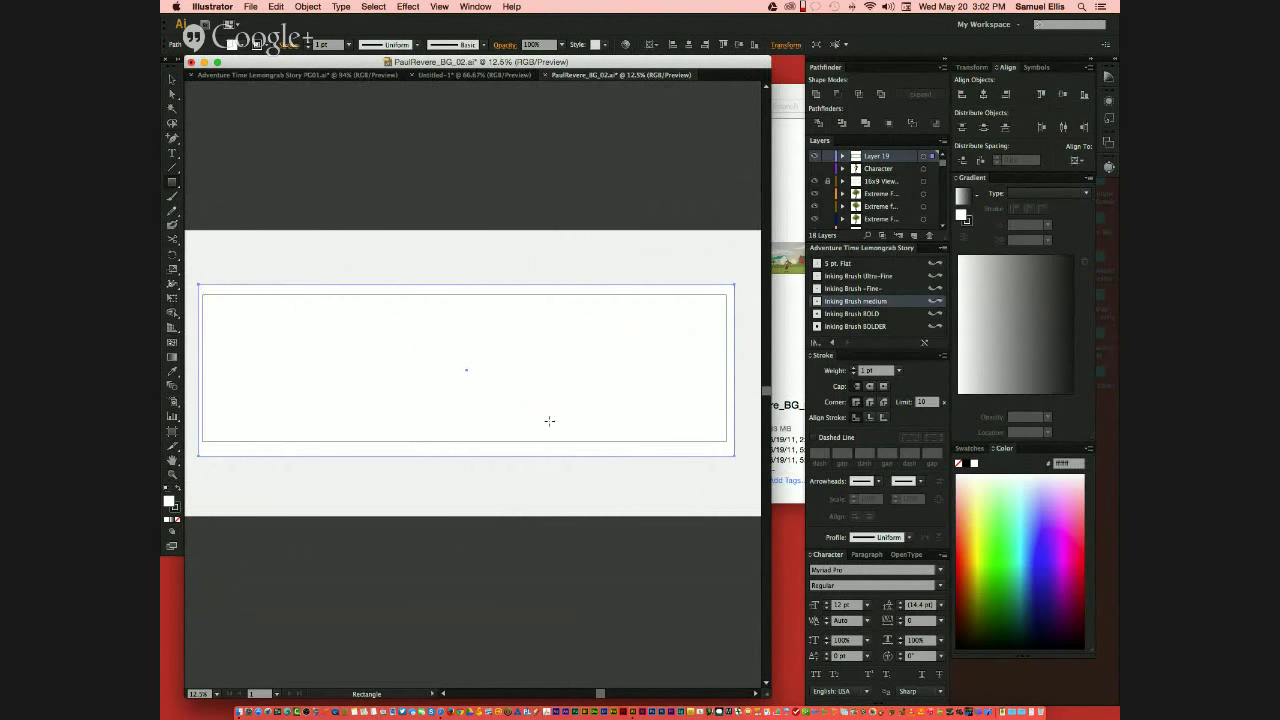
click(980, 526)
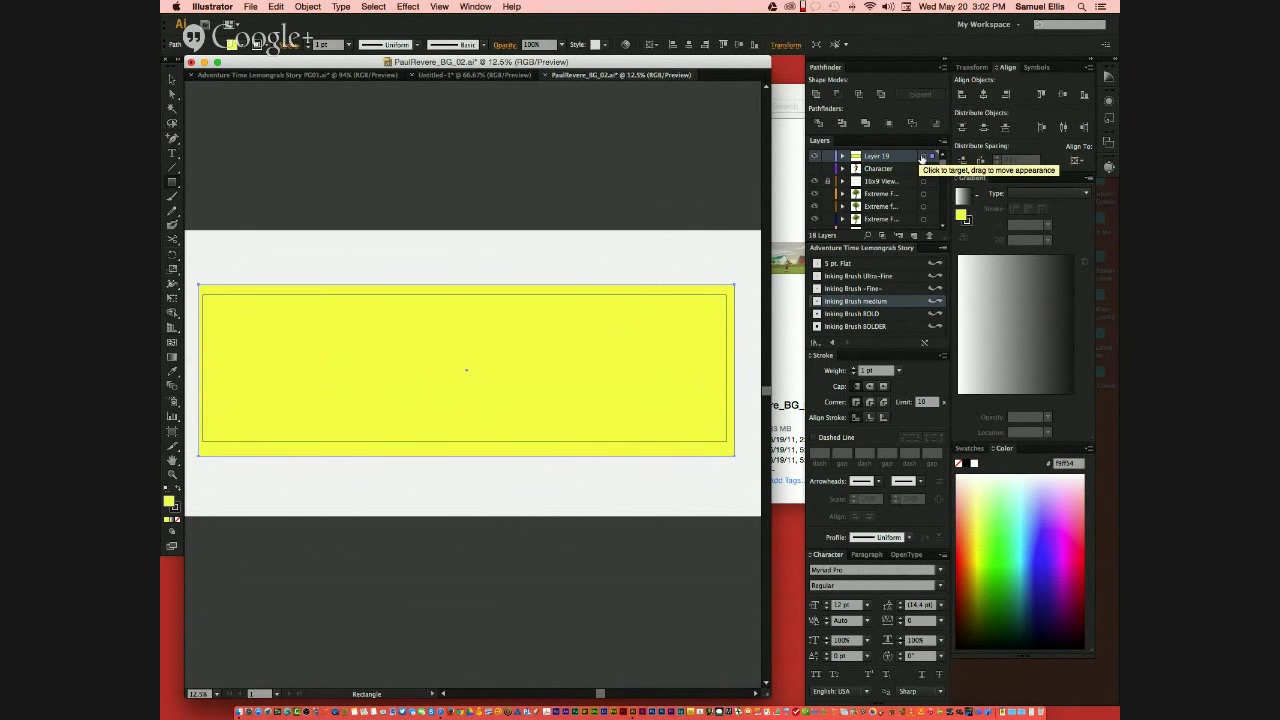
Step: Set the yellow overlay on Layer 19 to Soft Light blending at 70% opacity
click(923, 158)
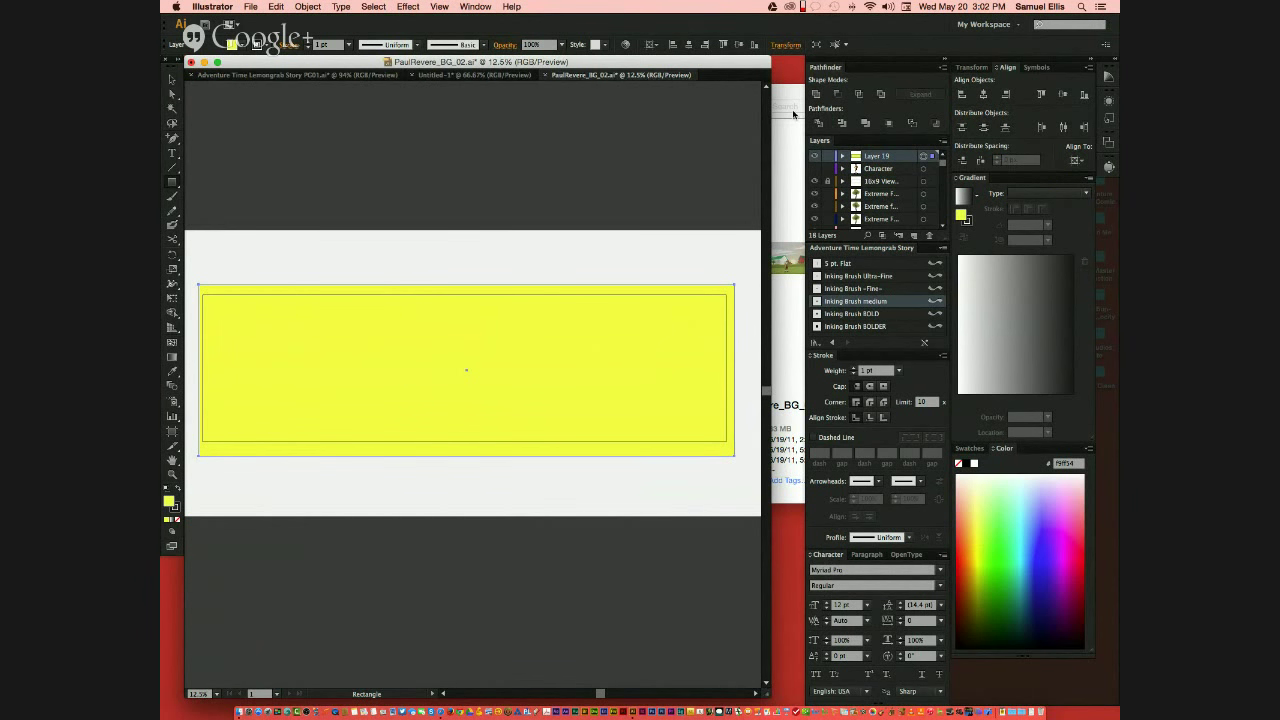
click(505, 47)
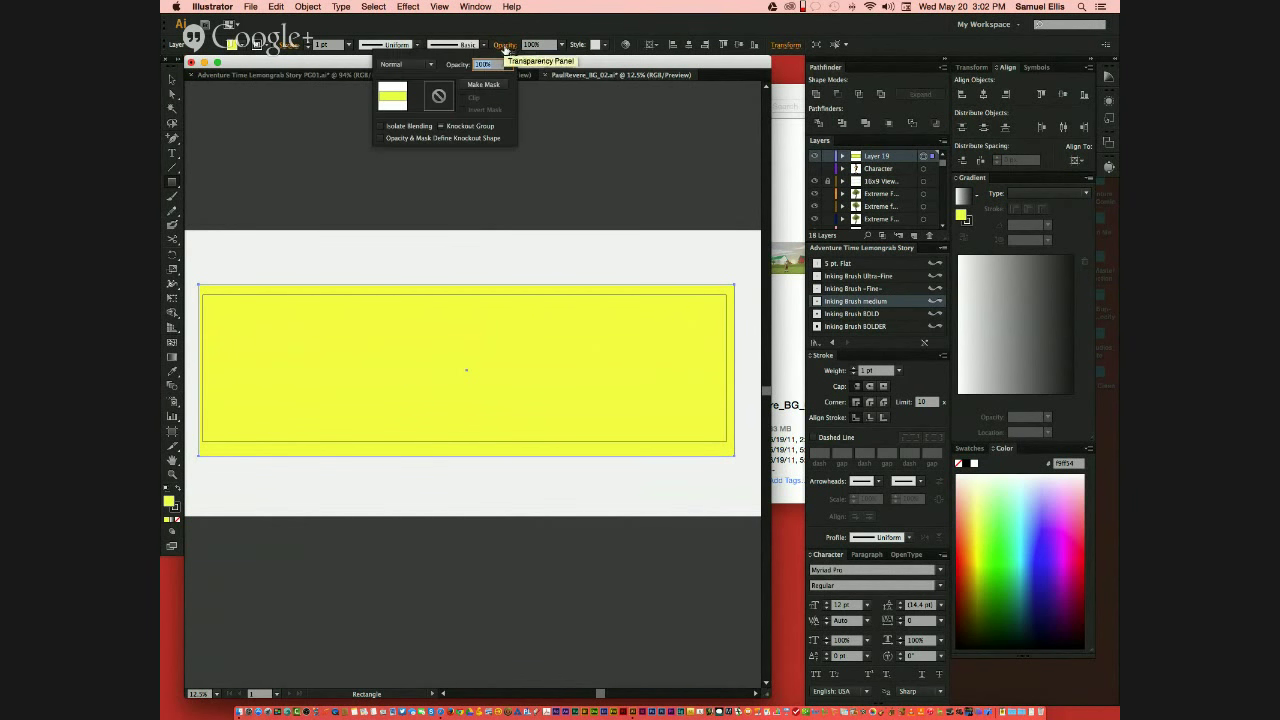
click(430, 68)
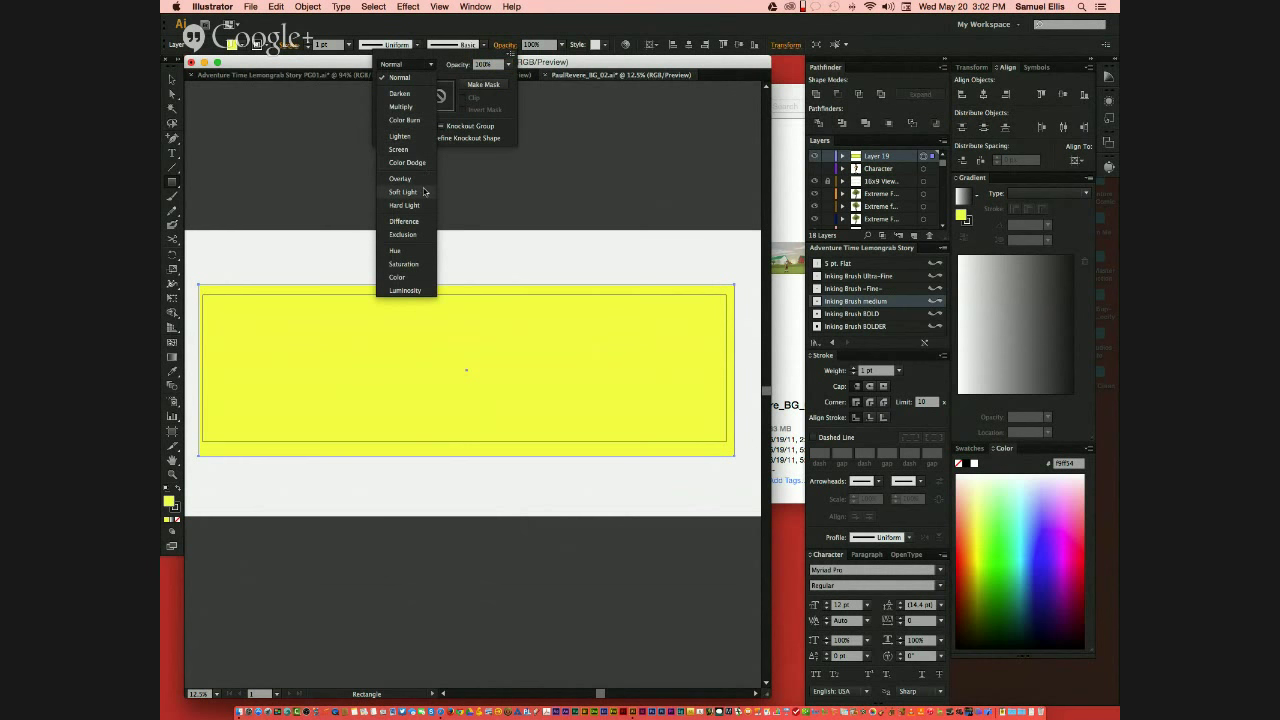
key(Escape)
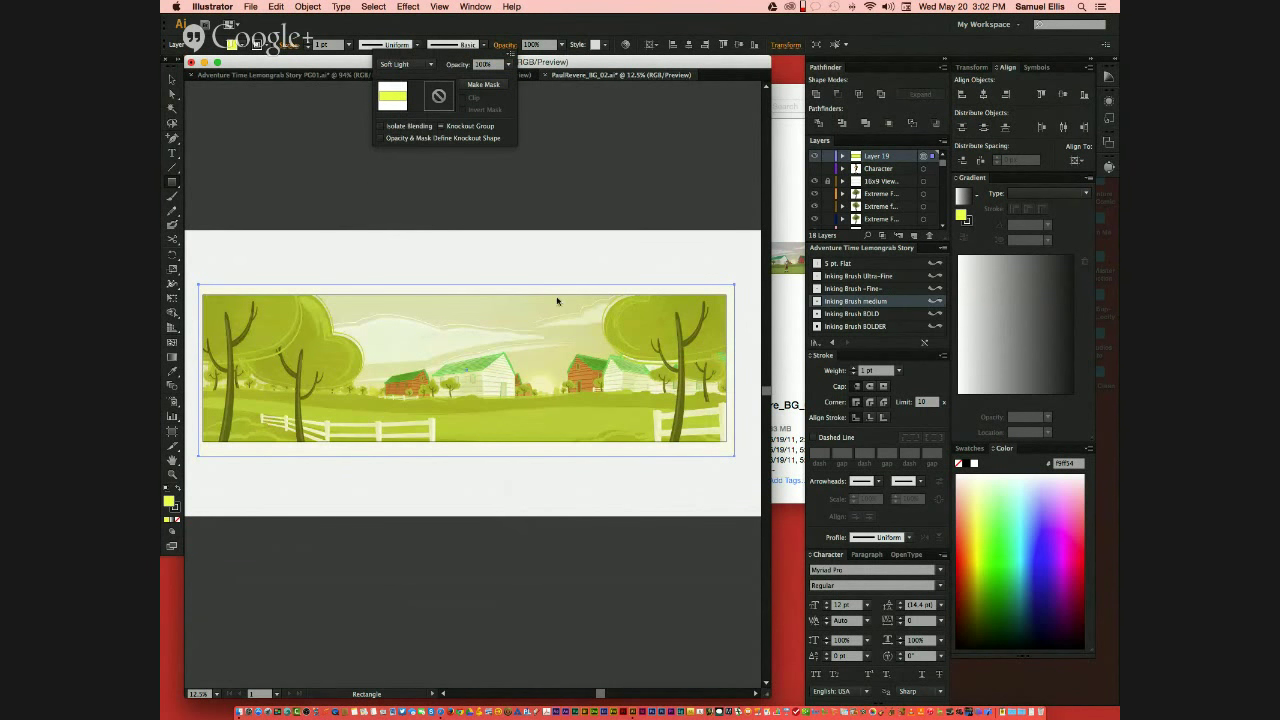
click(370, 503)
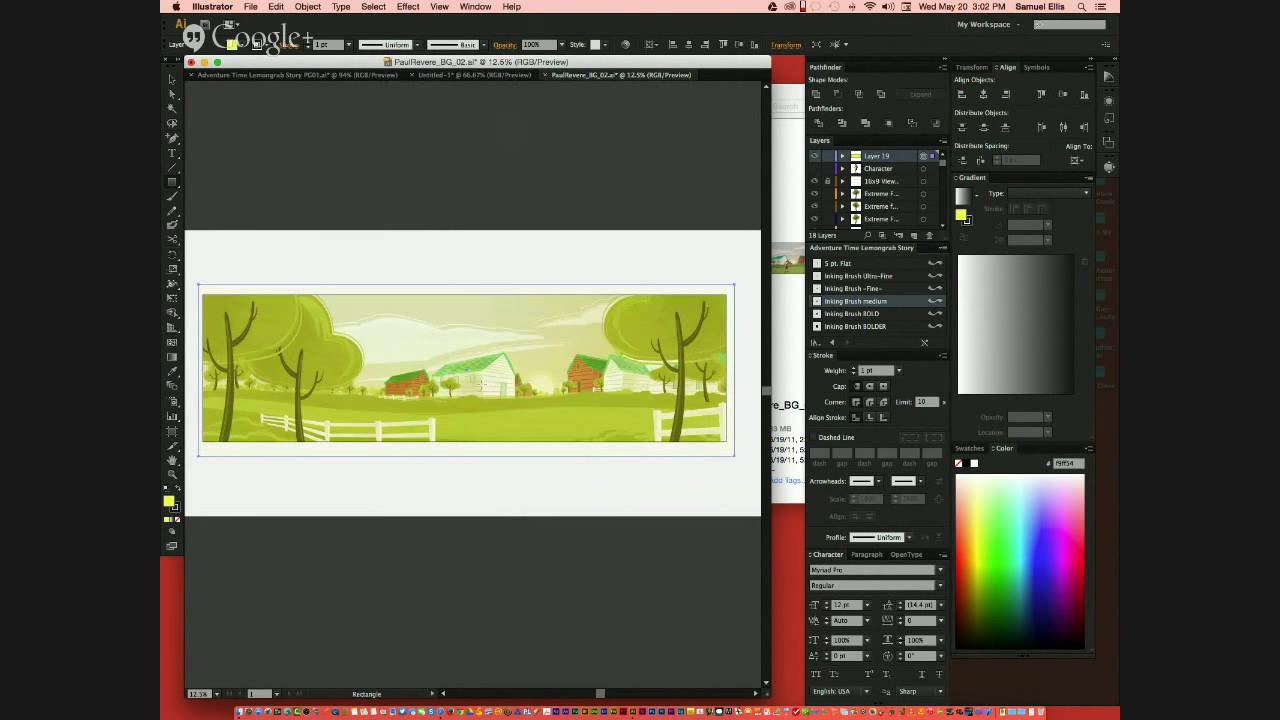
click(561, 47)
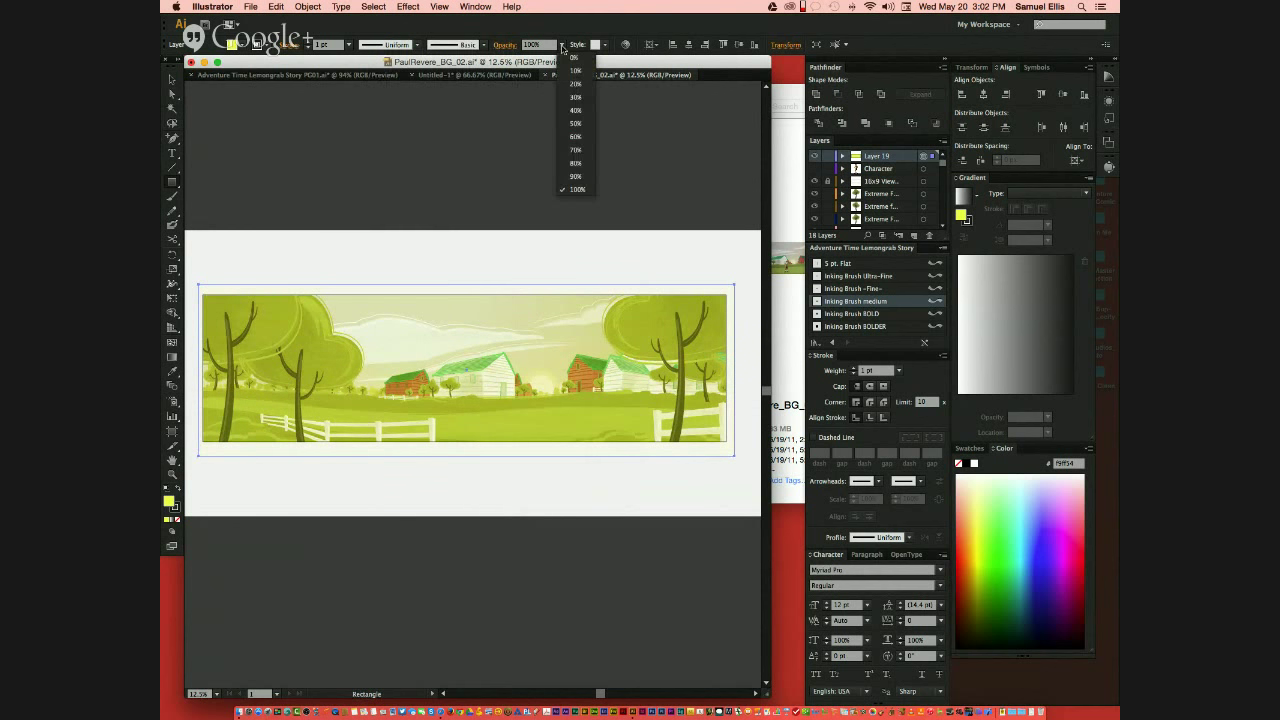
click(578, 150)
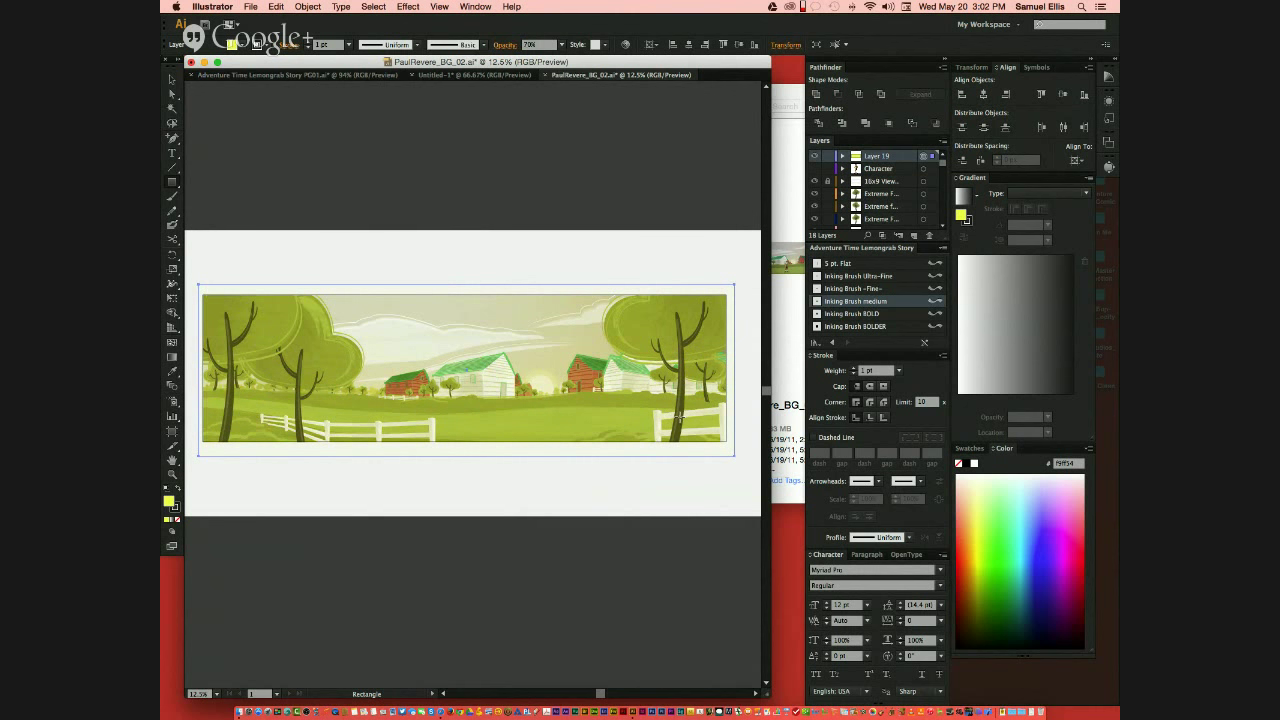
Step: Toggle Layer 19's visibility off and on to compare the farm background with and without the yellow overlay
click(815, 157)
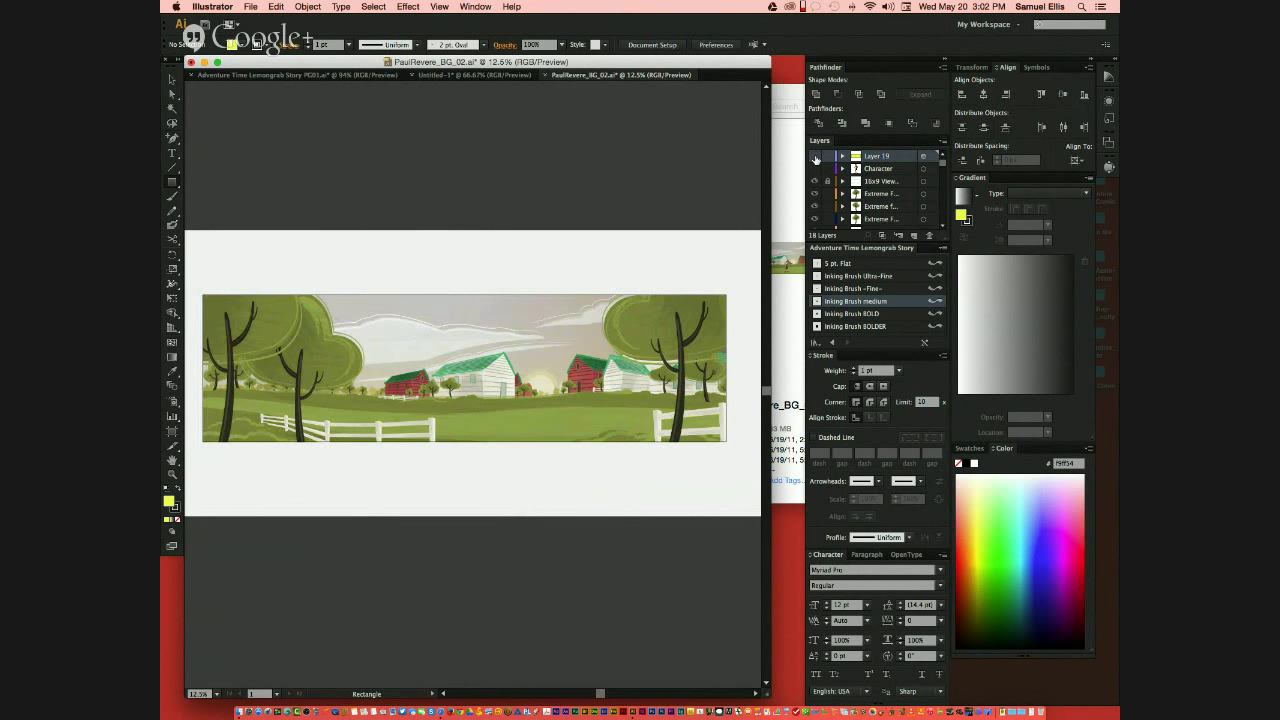
click(815, 157)
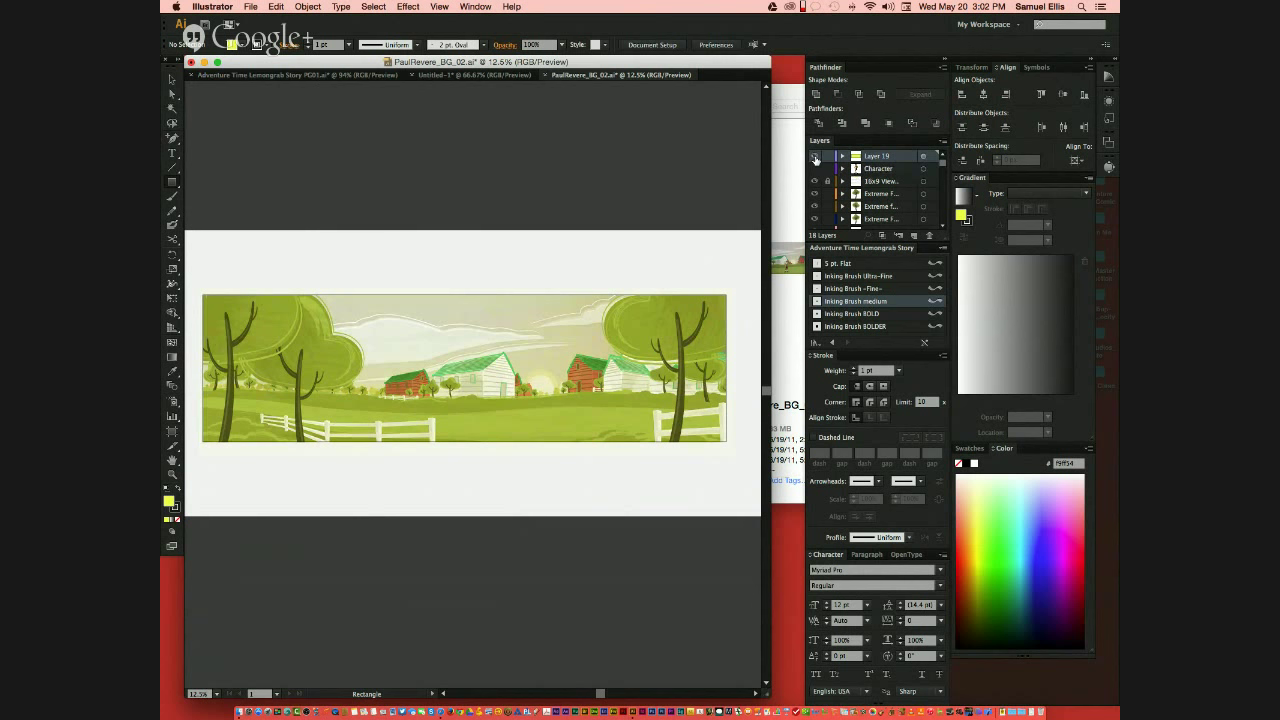
click(815, 157)
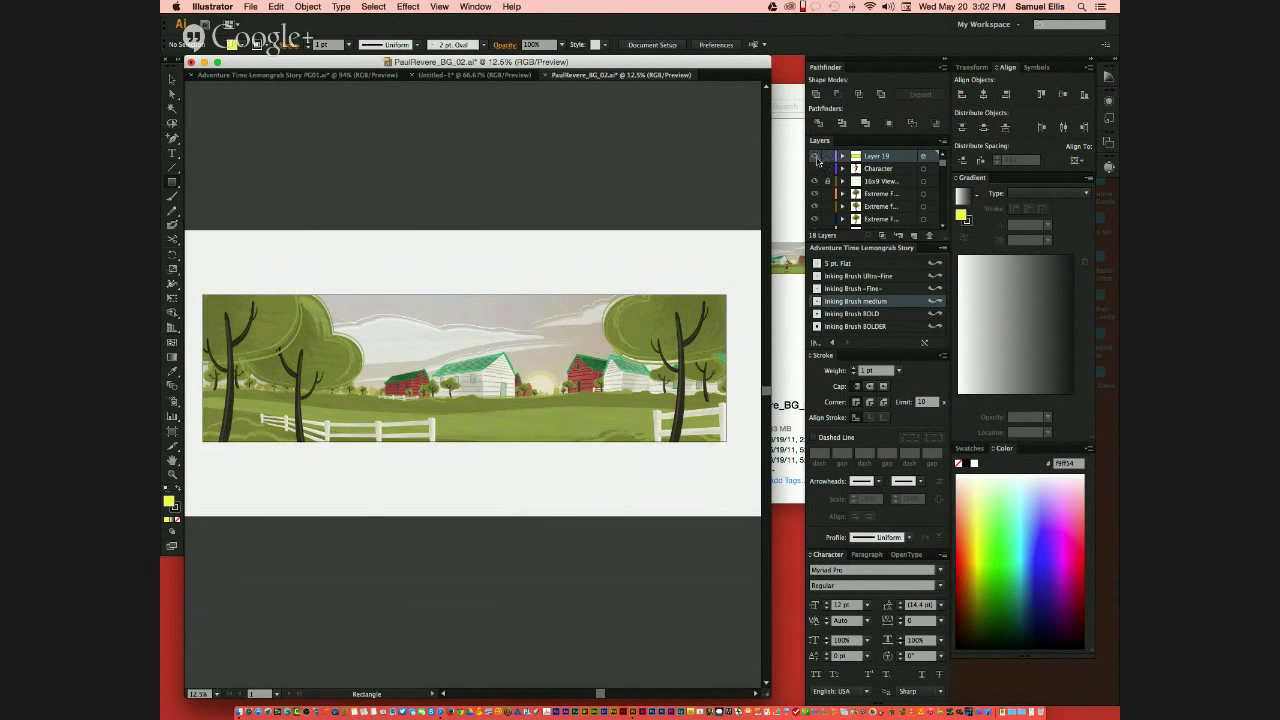
click(815, 157)
double_click(170, 503)
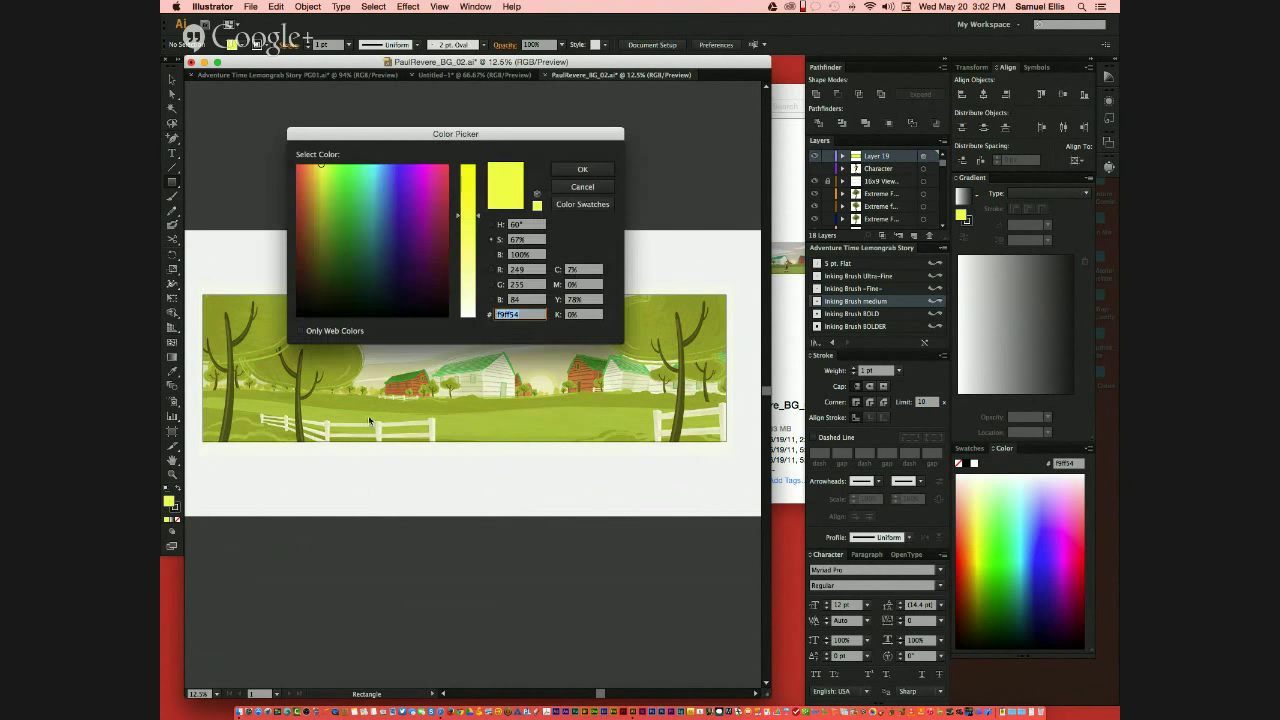
drag(319, 205, 383, 205)
click(579, 172)
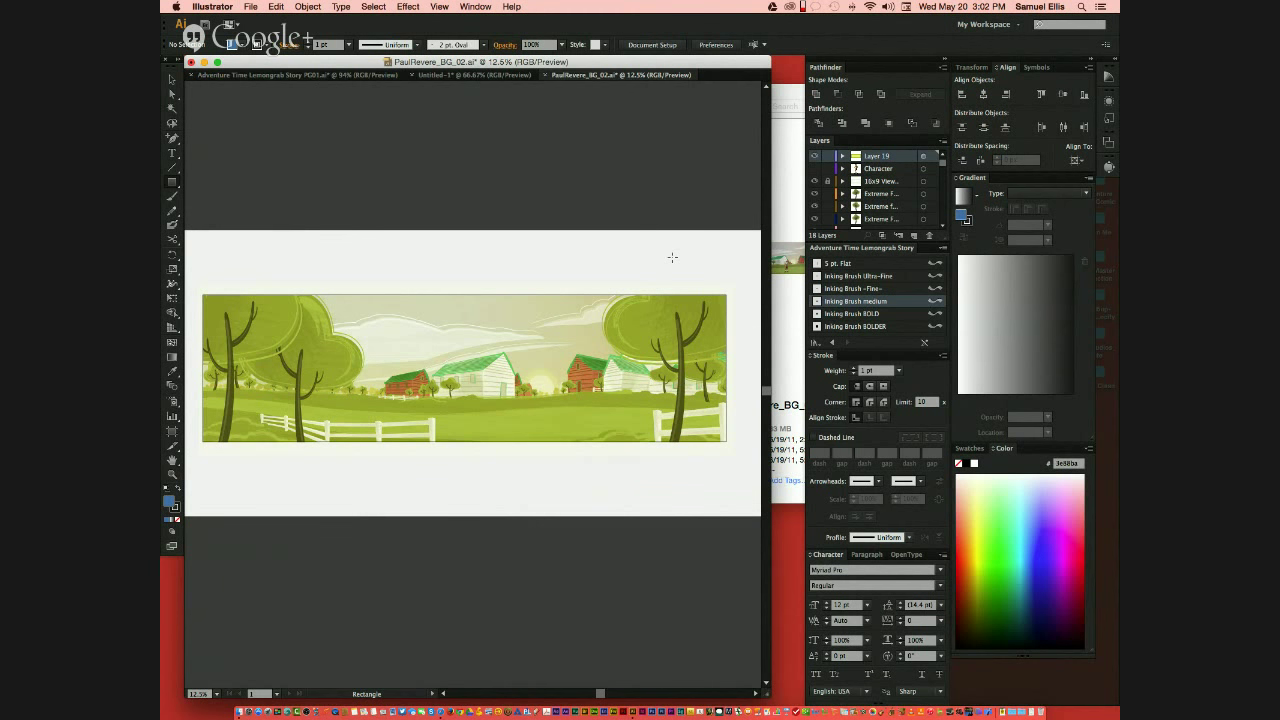
Step: Target the overlay on Layer 19 and recolor its fill to a medium blue
click(925, 158)
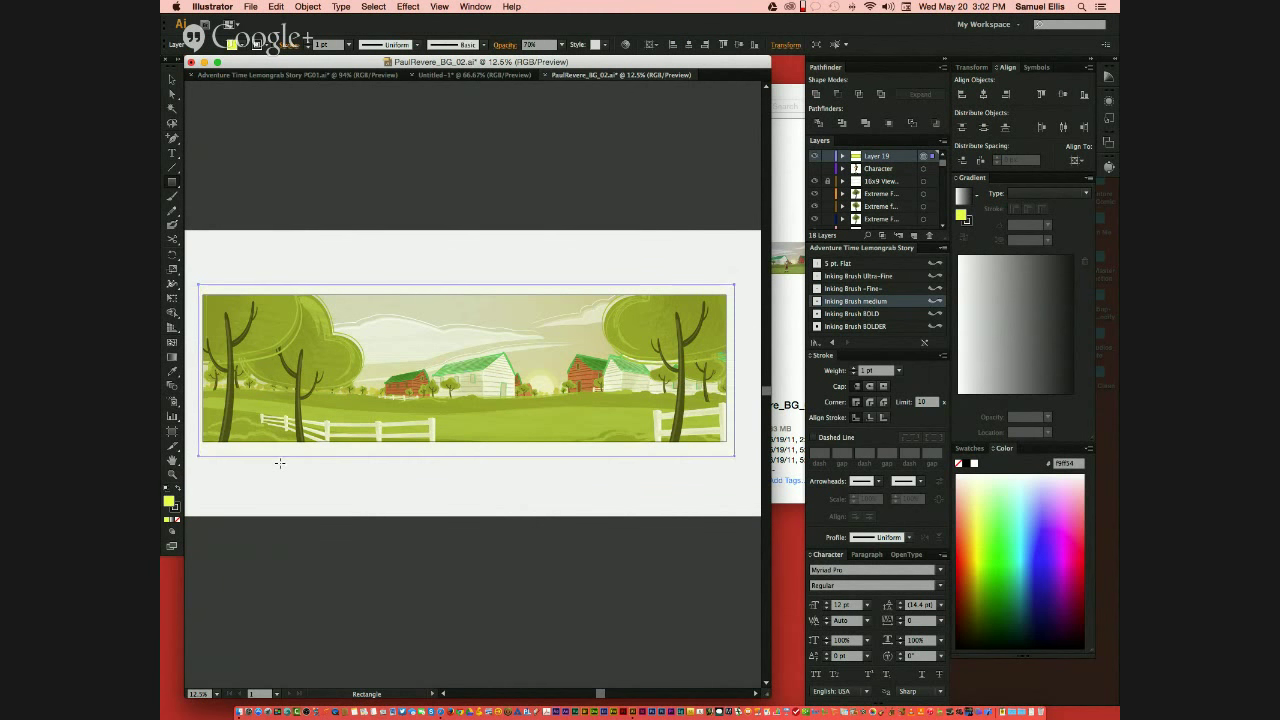
double_click(169, 502)
drag(406, 183, 384, 195)
click(583, 170)
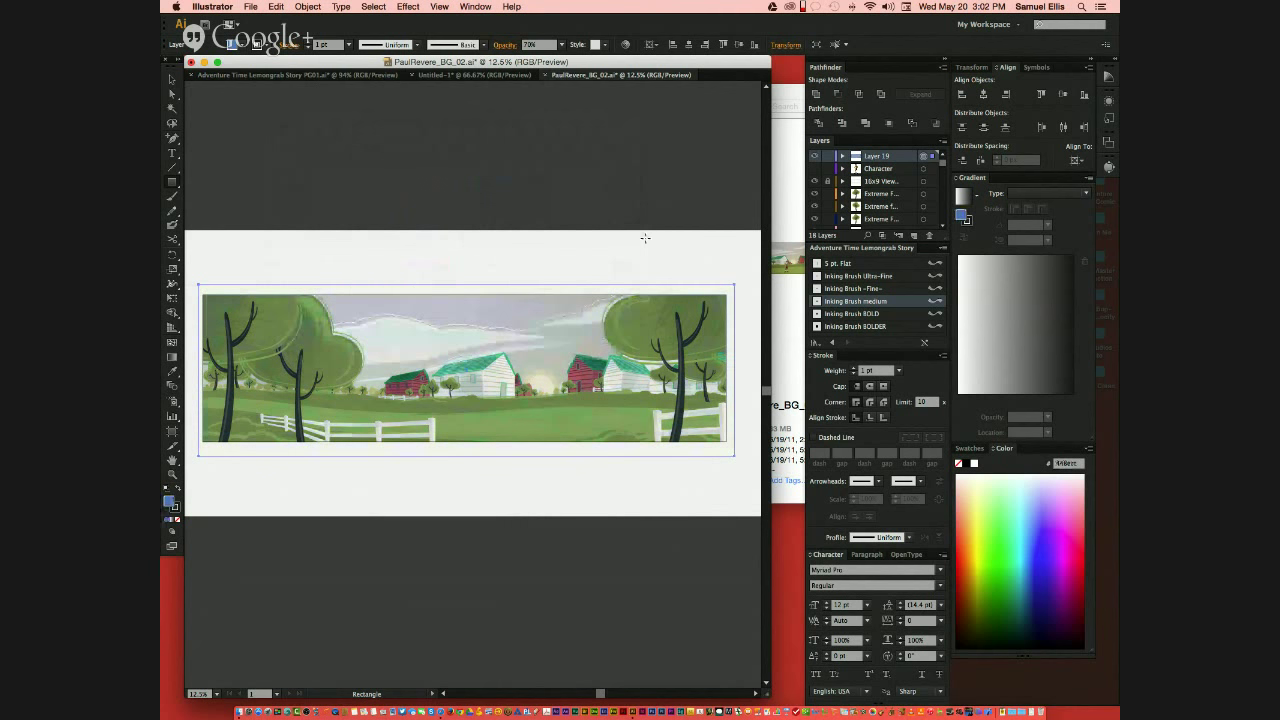
Step: Make the Character layer visible again and view the figure within the blue-tinted farm scene
click(815, 157)
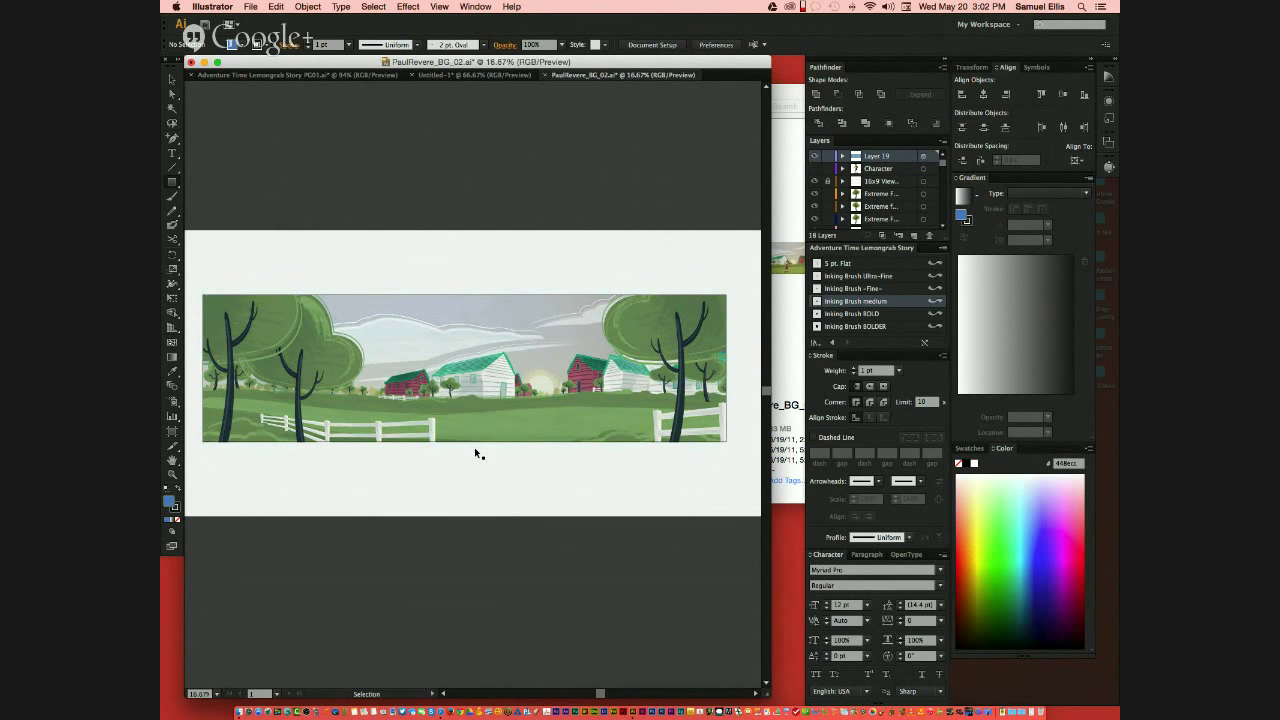
key(super+equal)
key(super+equal)
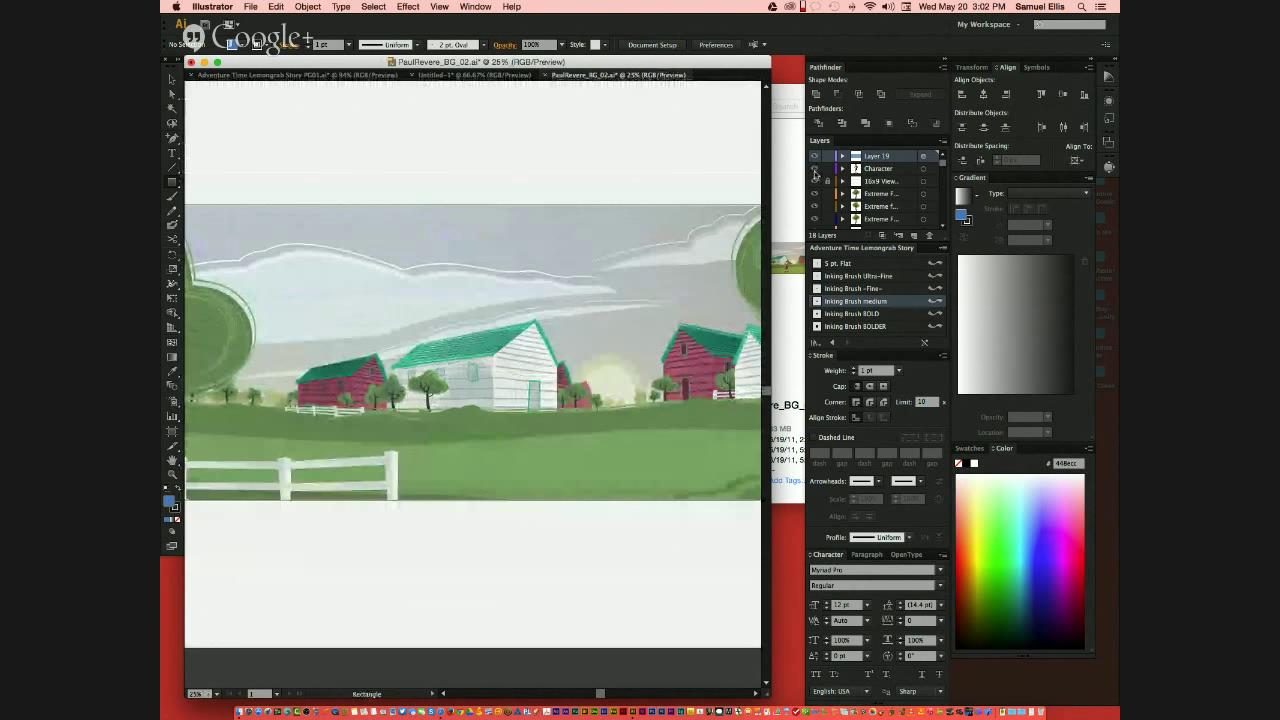
click(814, 169)
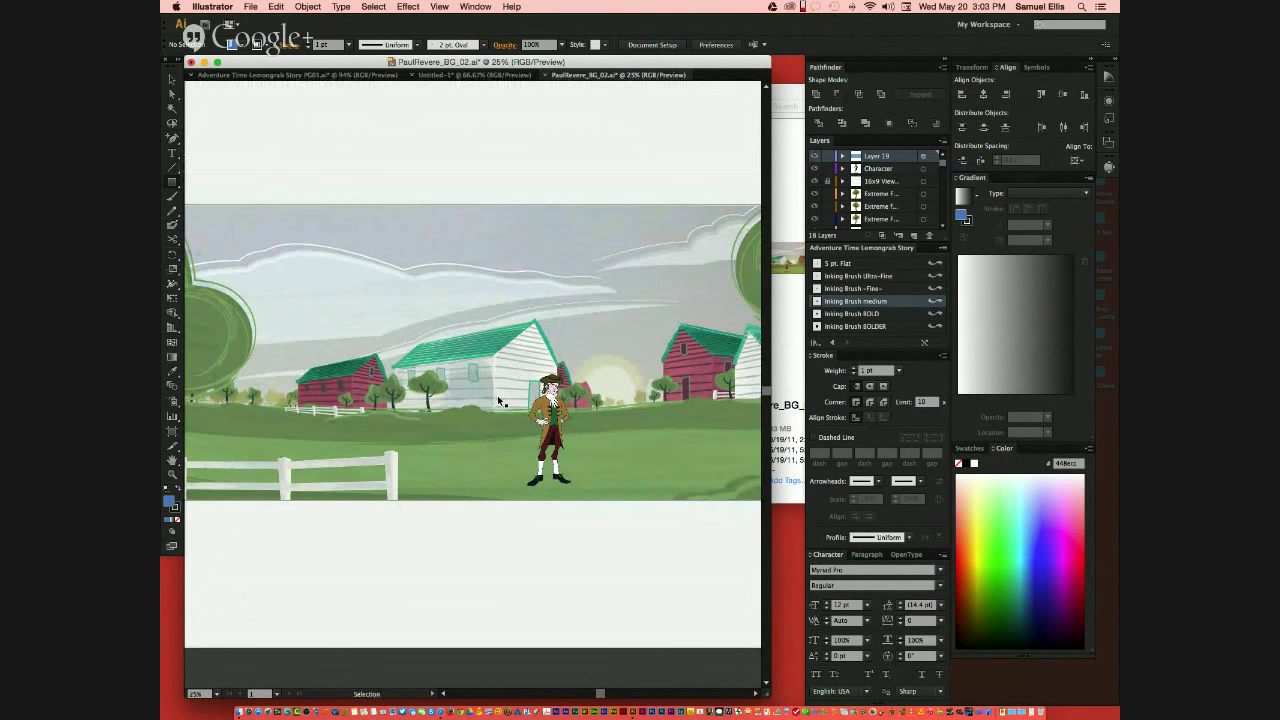
scroll(497, 397, down, 1)
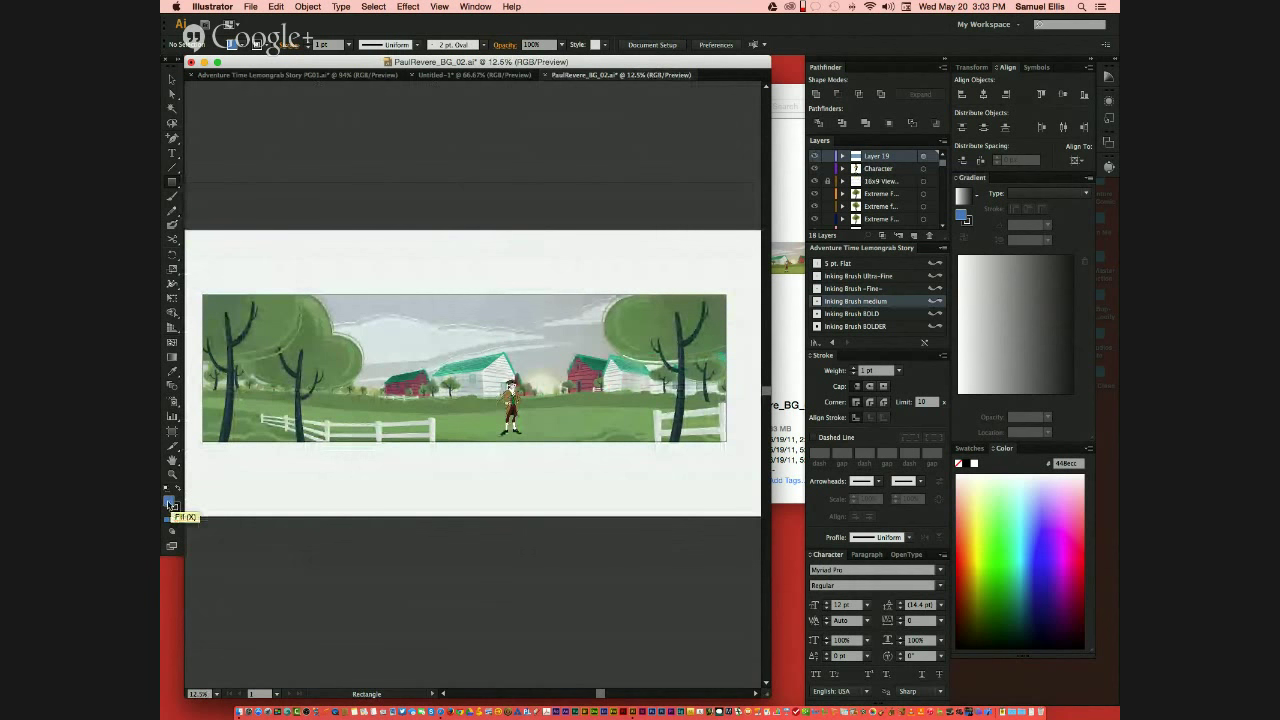
Step: Select the overlay rectangle and fill it with the white-to-black linear gradient
click(1002, 291)
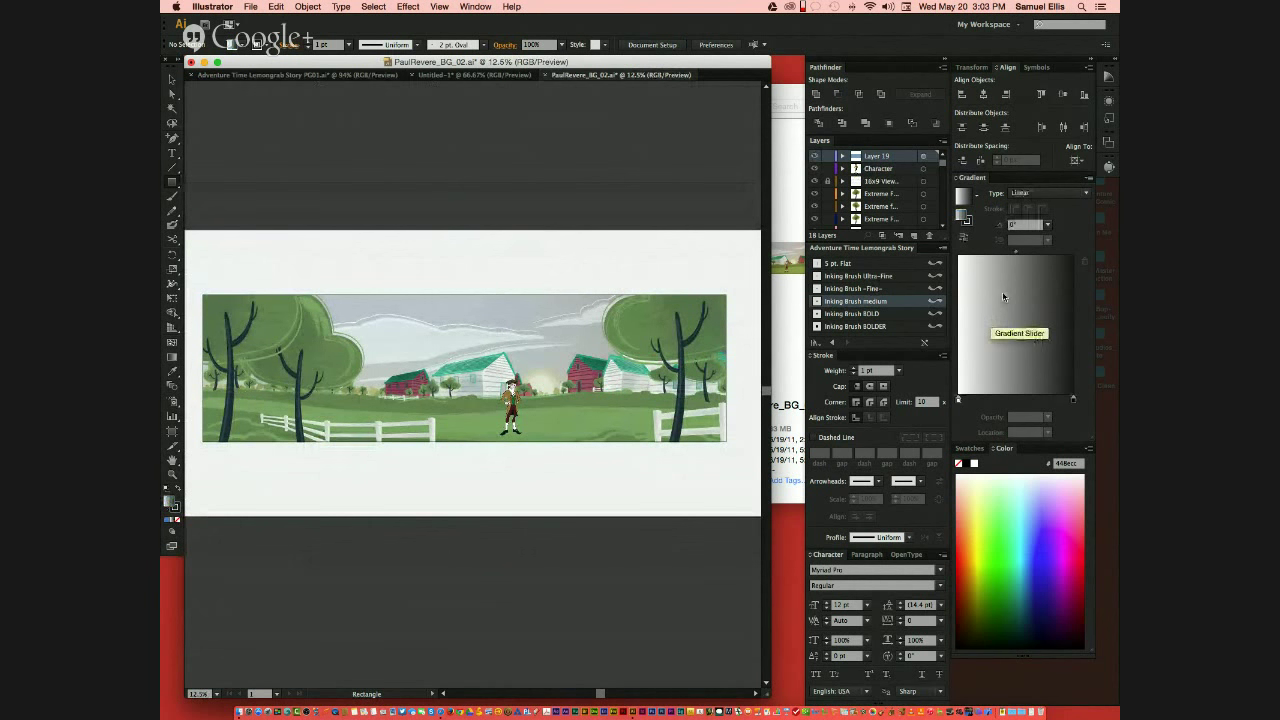
key(v)
click(385, 395)
click(964, 196)
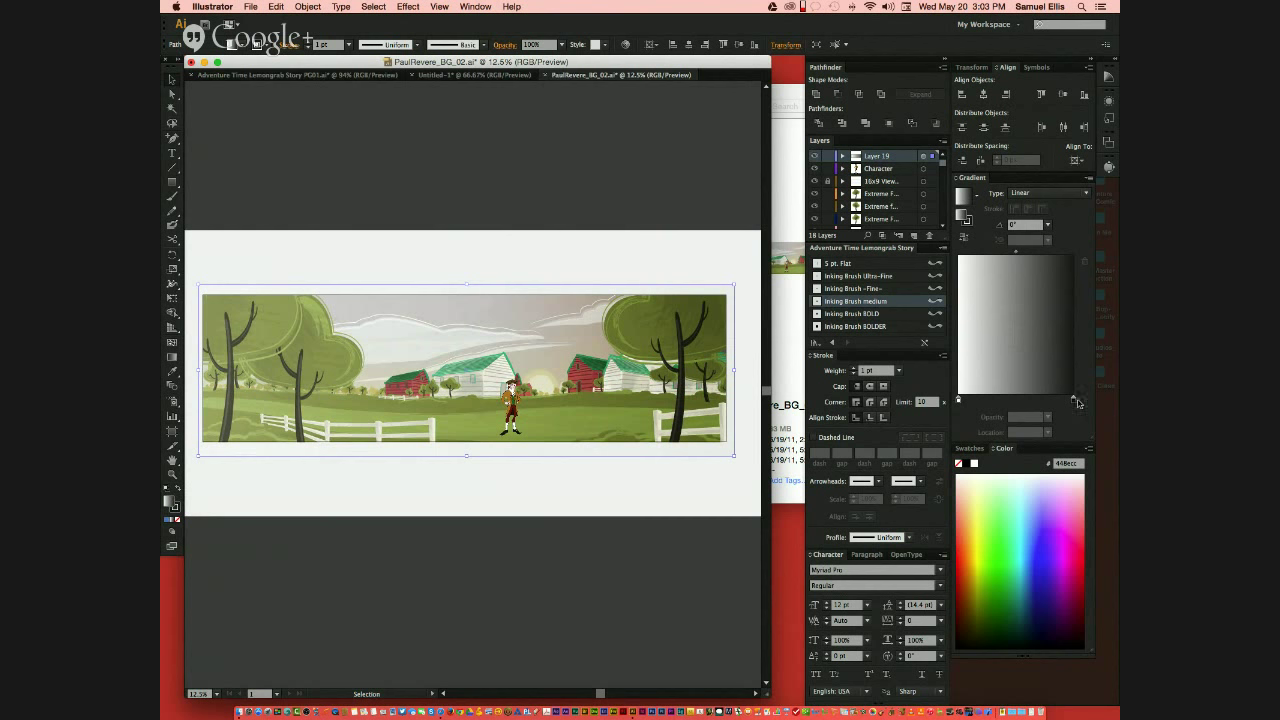
Step: Recolor the white stop of the overlay's linear gradient to bright yellow
double_click(959, 402)
click(959, 402)
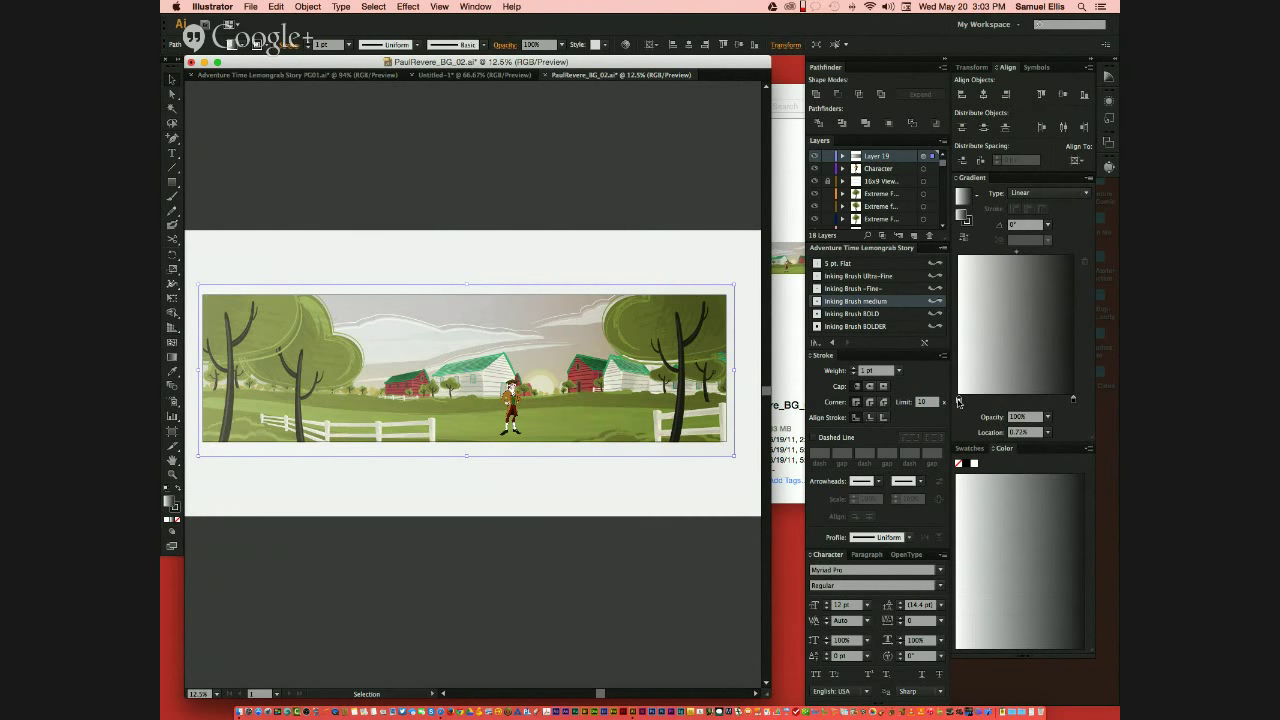
click(1089, 179)
click(1089, 180)
click(1089, 180)
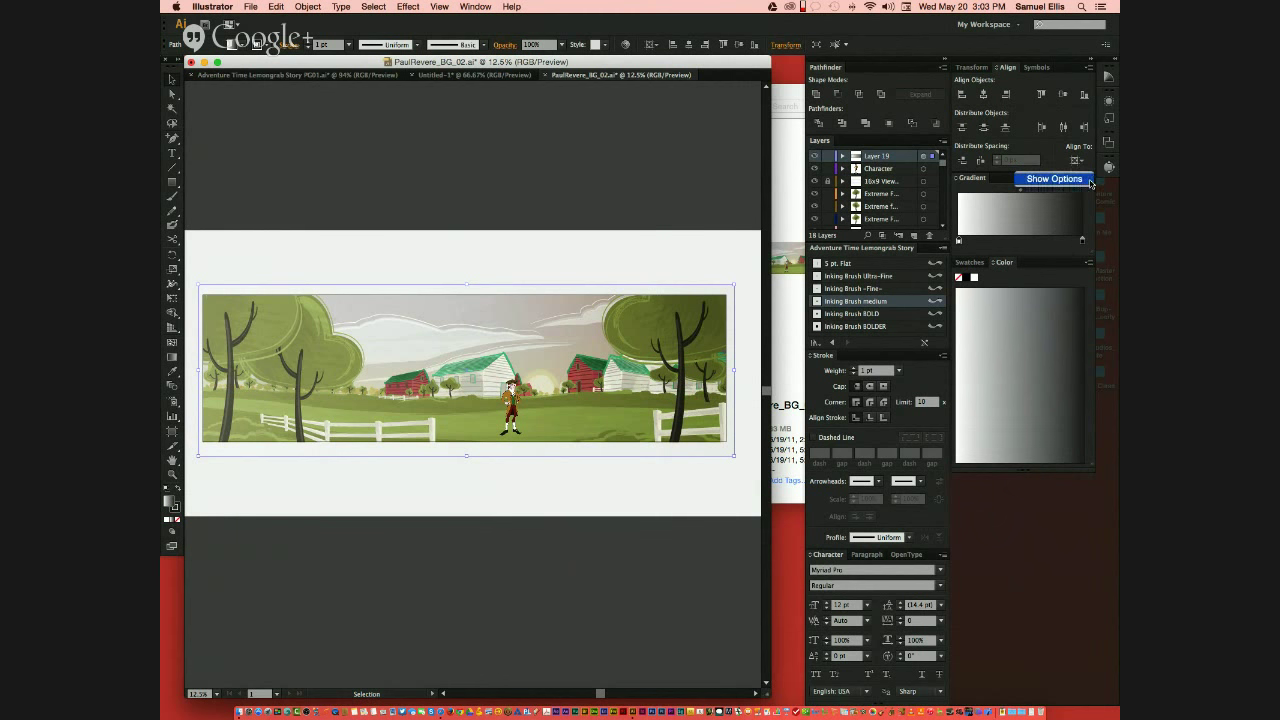
click(1083, 181)
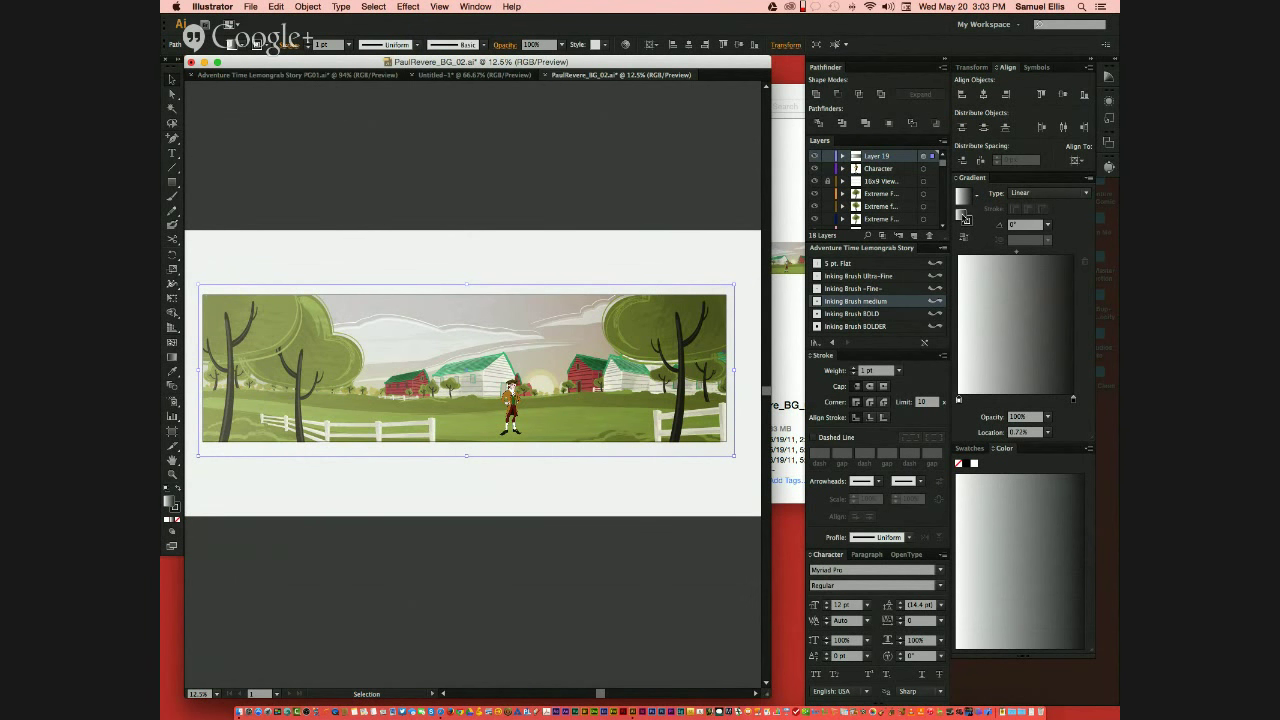
double_click(964, 218)
drag(320, 204, 320, 164)
click(582, 169)
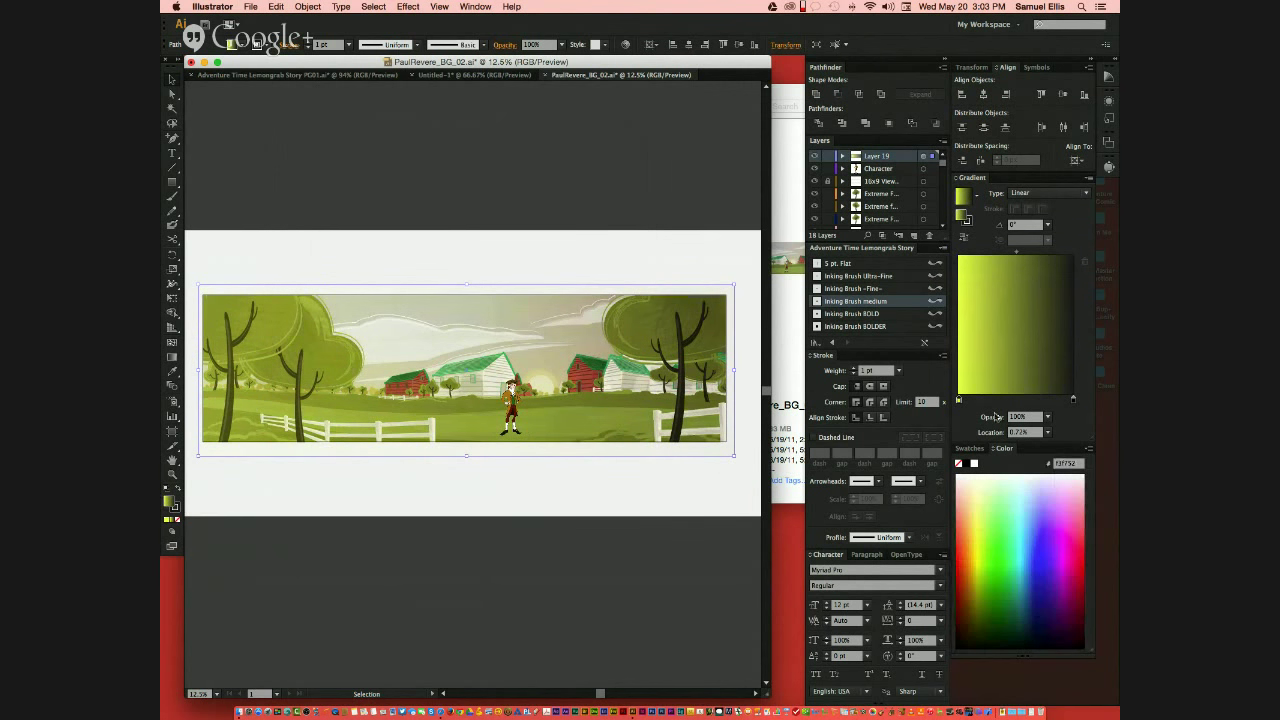
Step: Switch the gradient's black end stop to RGB color and mix it to a medium blue
double_click(1073, 405)
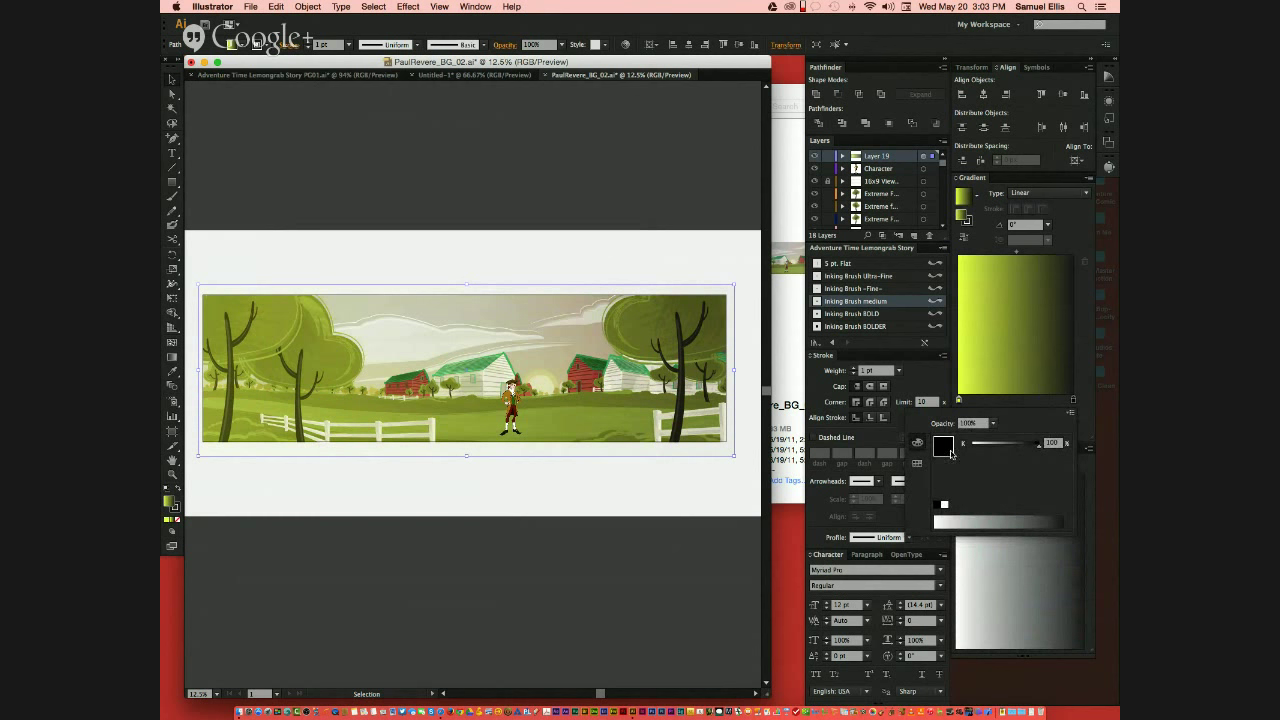
click(1071, 412)
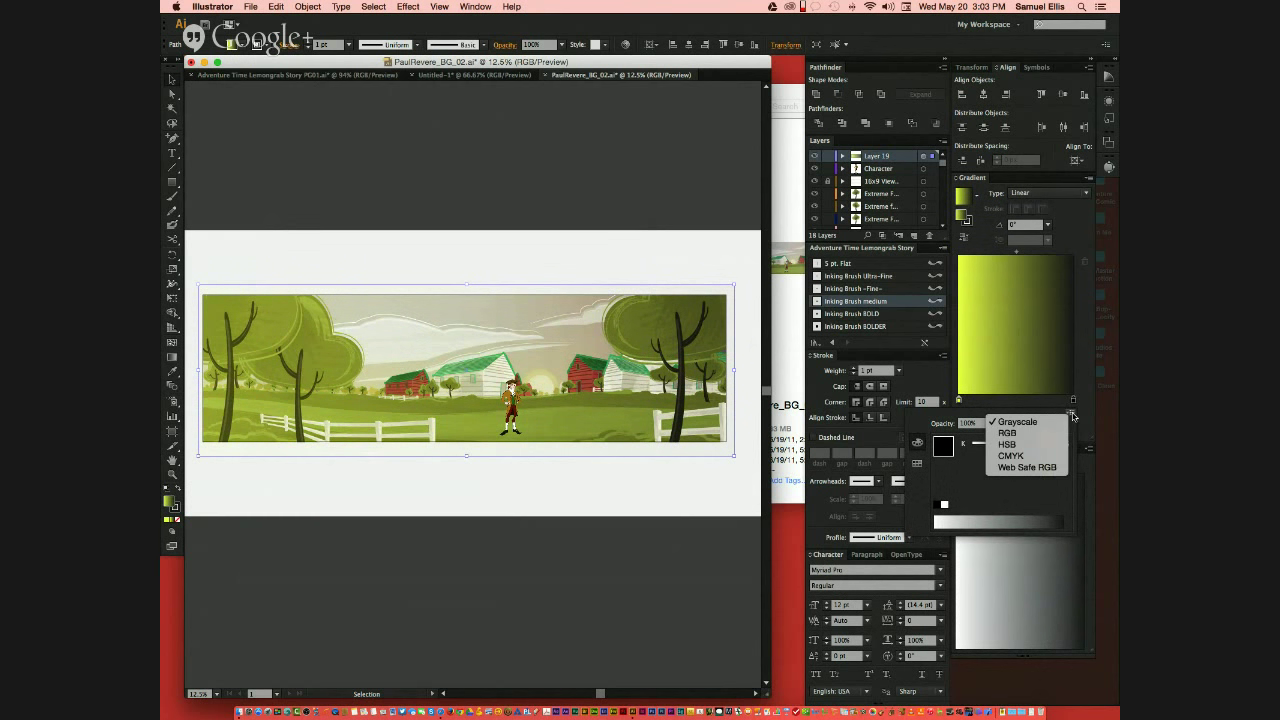
click(1029, 435)
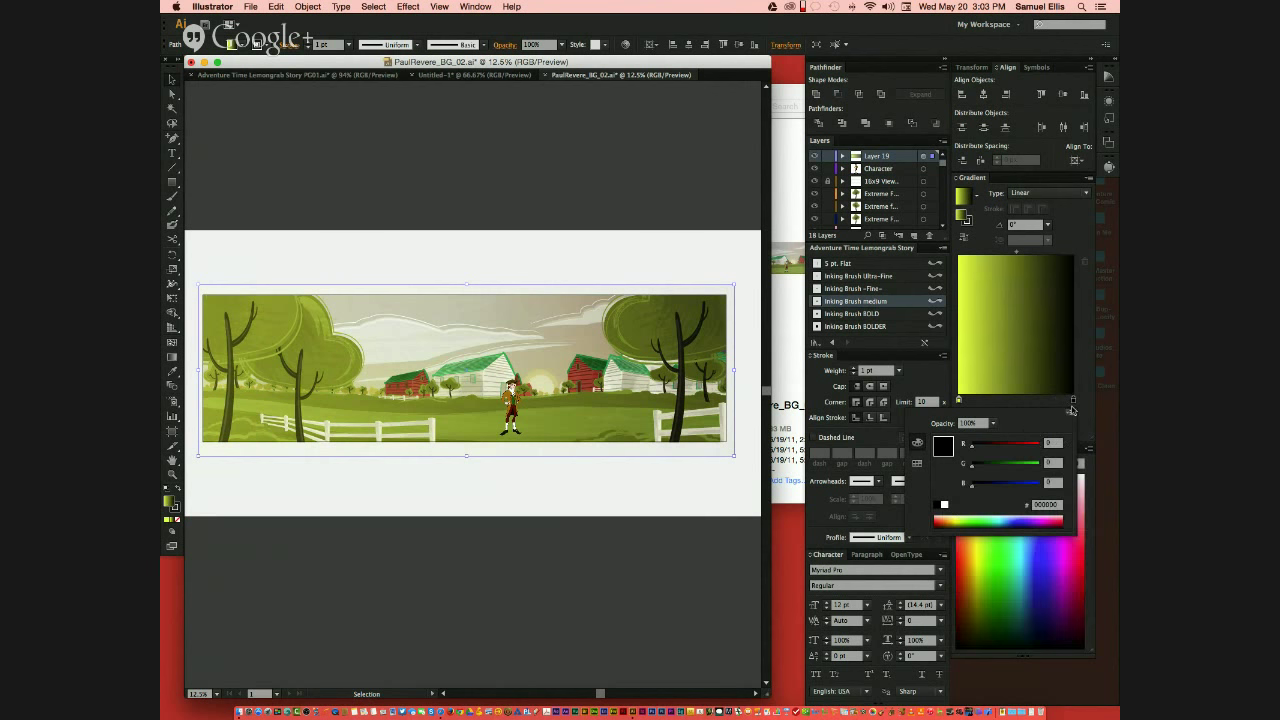
drag(972, 485, 1013, 470)
click(459, 428)
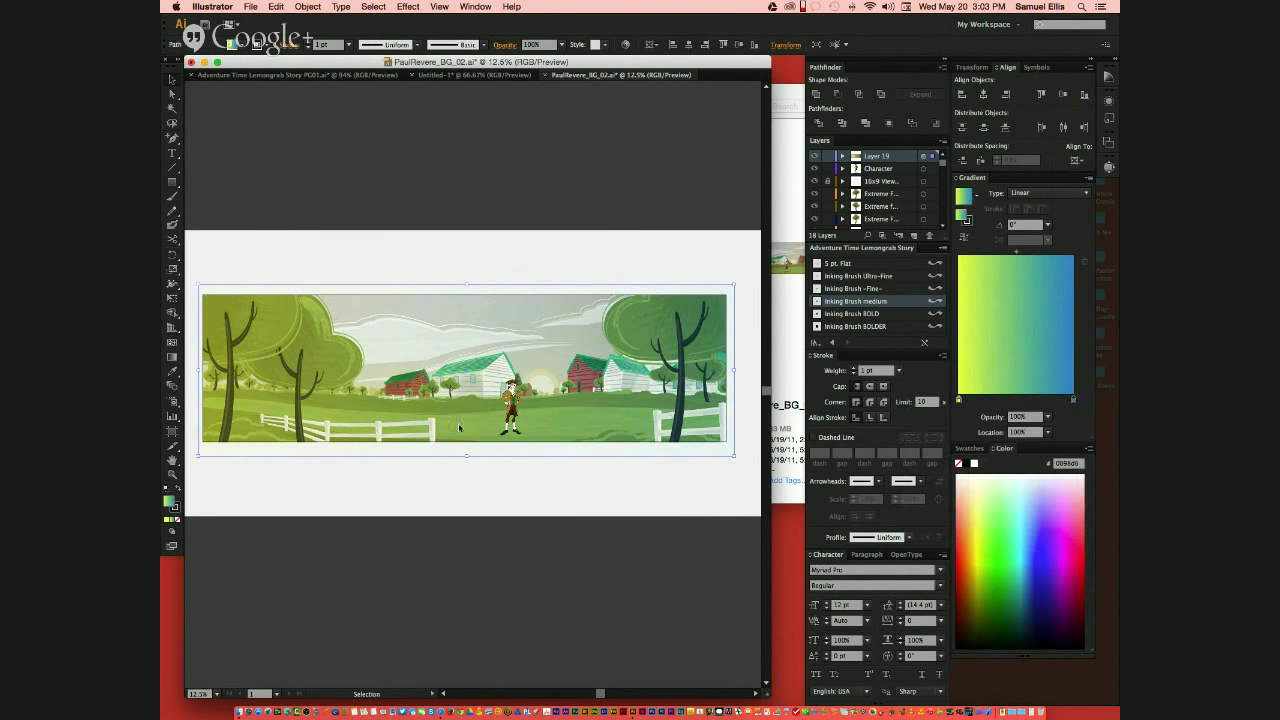
Step: Redirect the overlay gradient diagonally at -13°, from the upper part of the left trees to the right-hand fence
key(g)
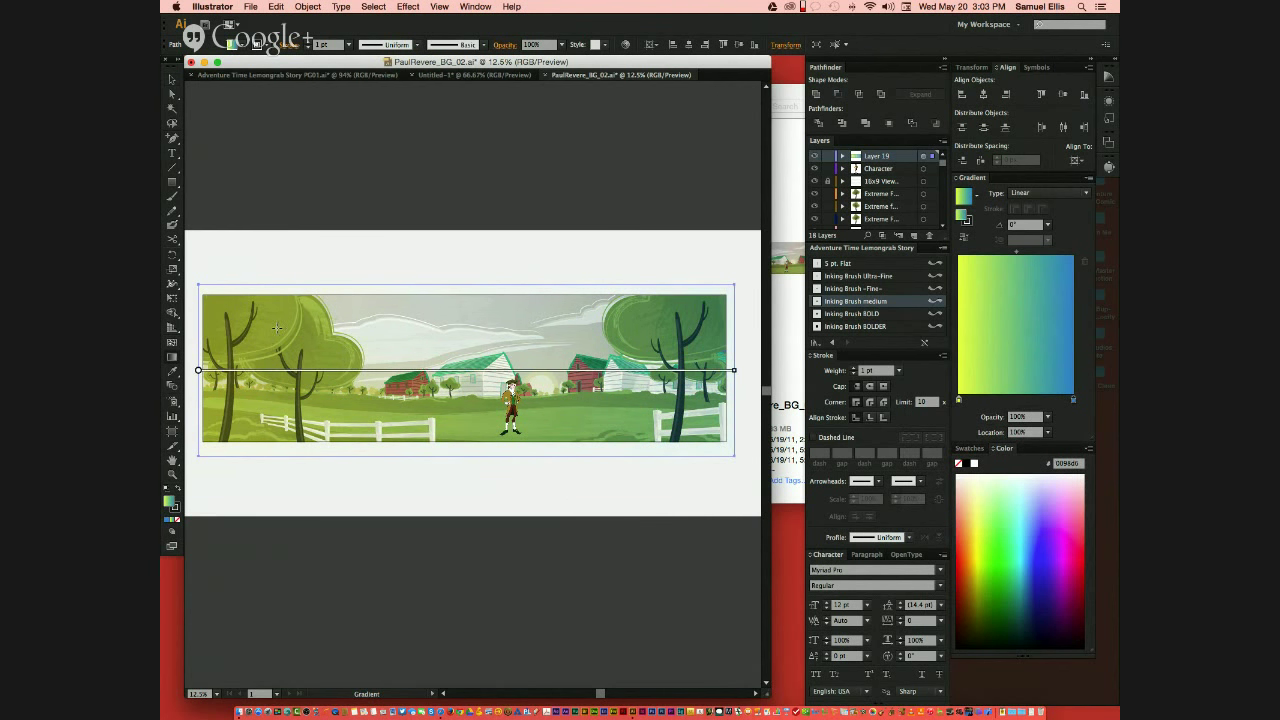
drag(260, 322, 696, 424)
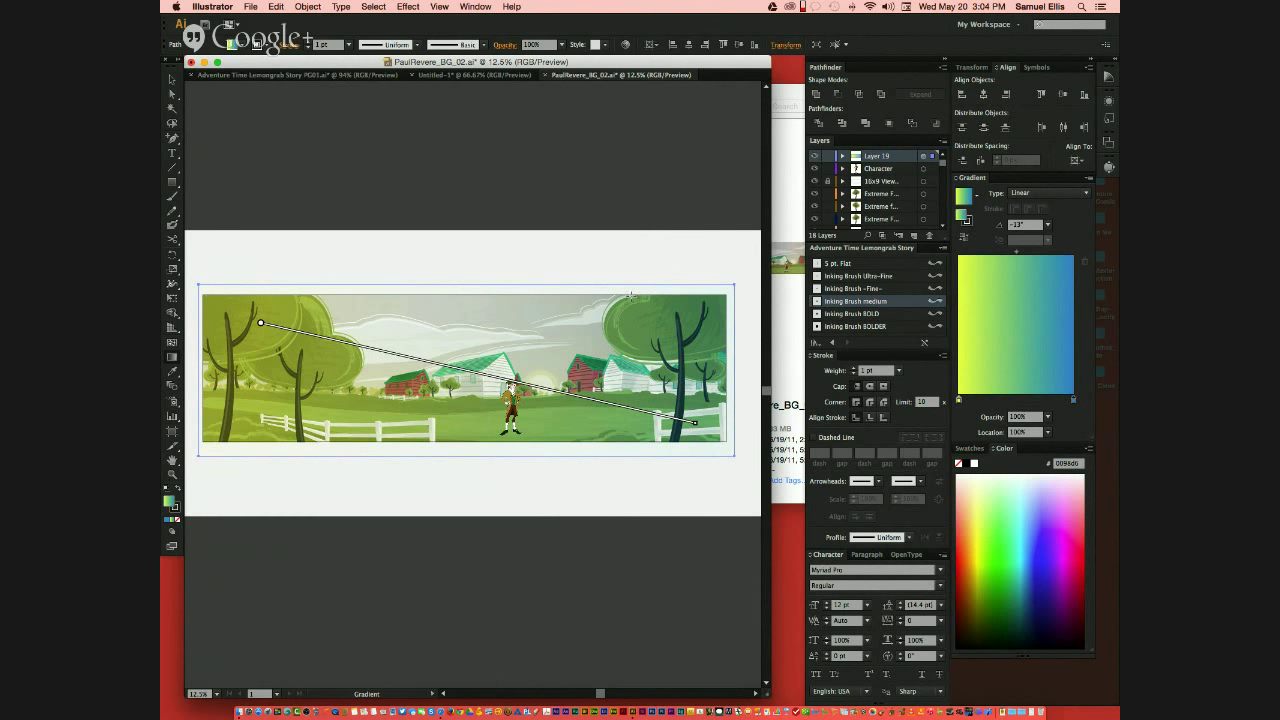
key(m)
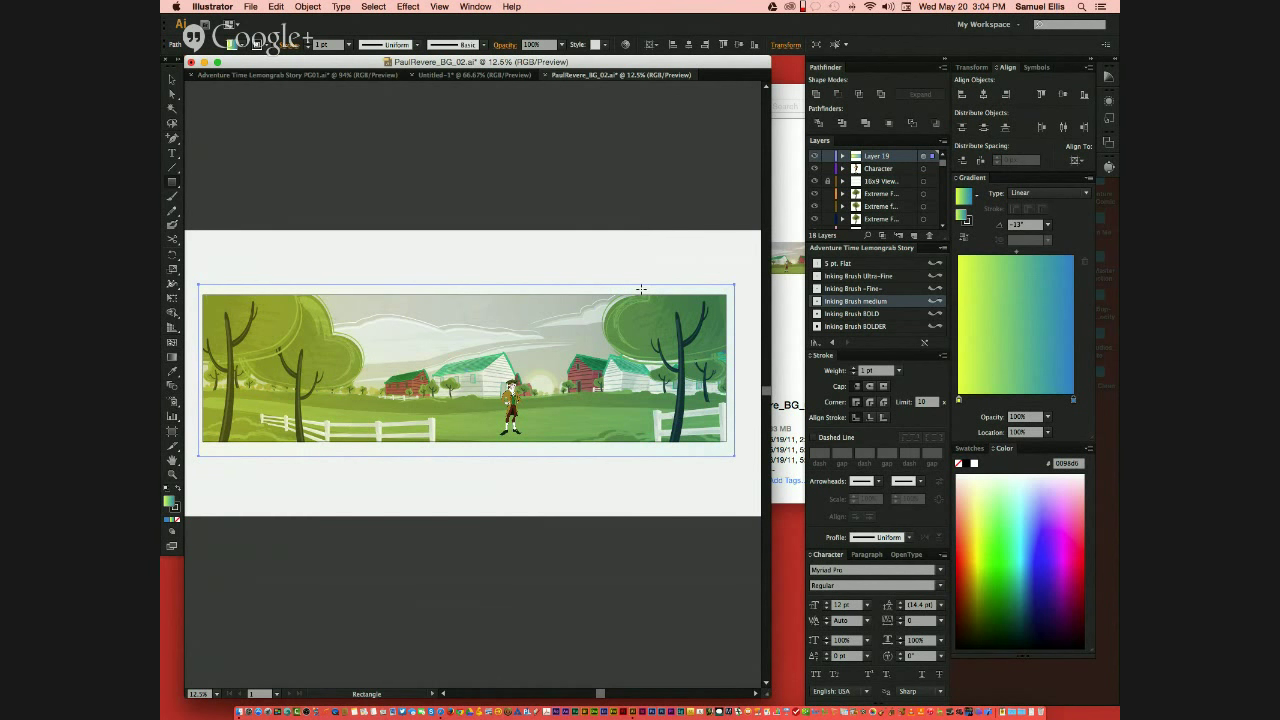
Step: Deselect the tree artwork and lock the three Extreme foreground tree layers
key(v)
key(super+v)
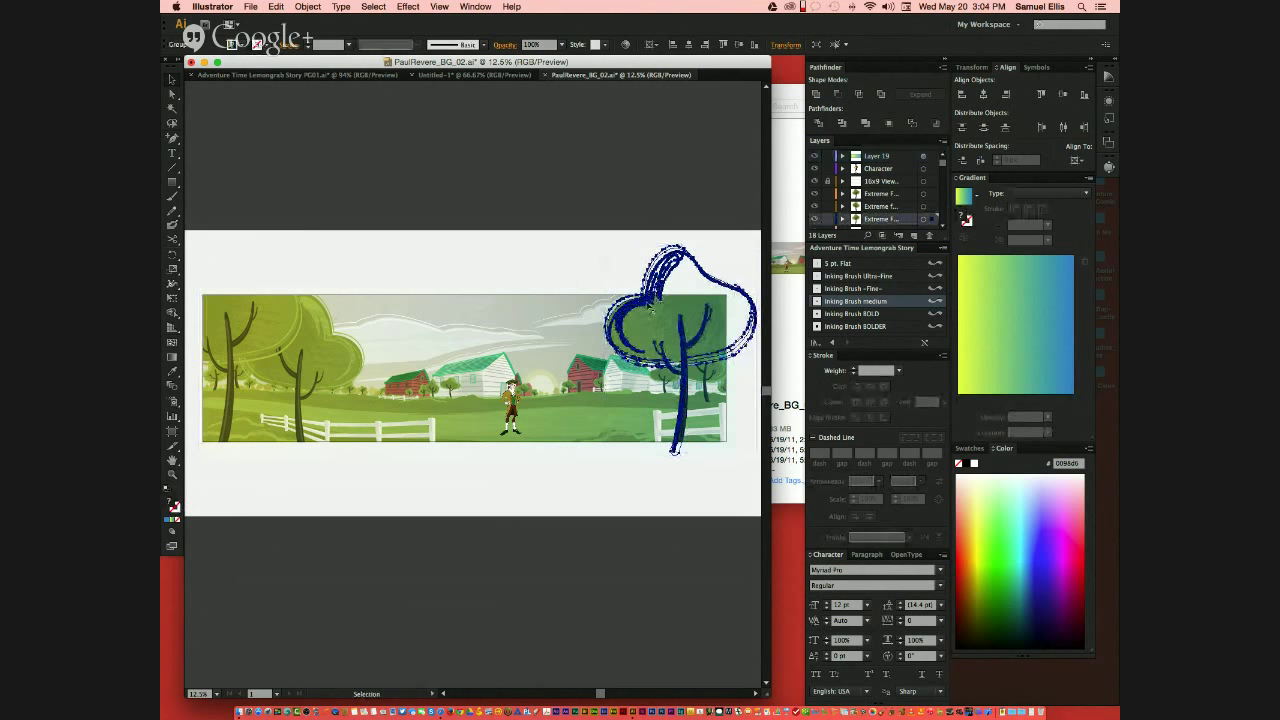
key(Delete)
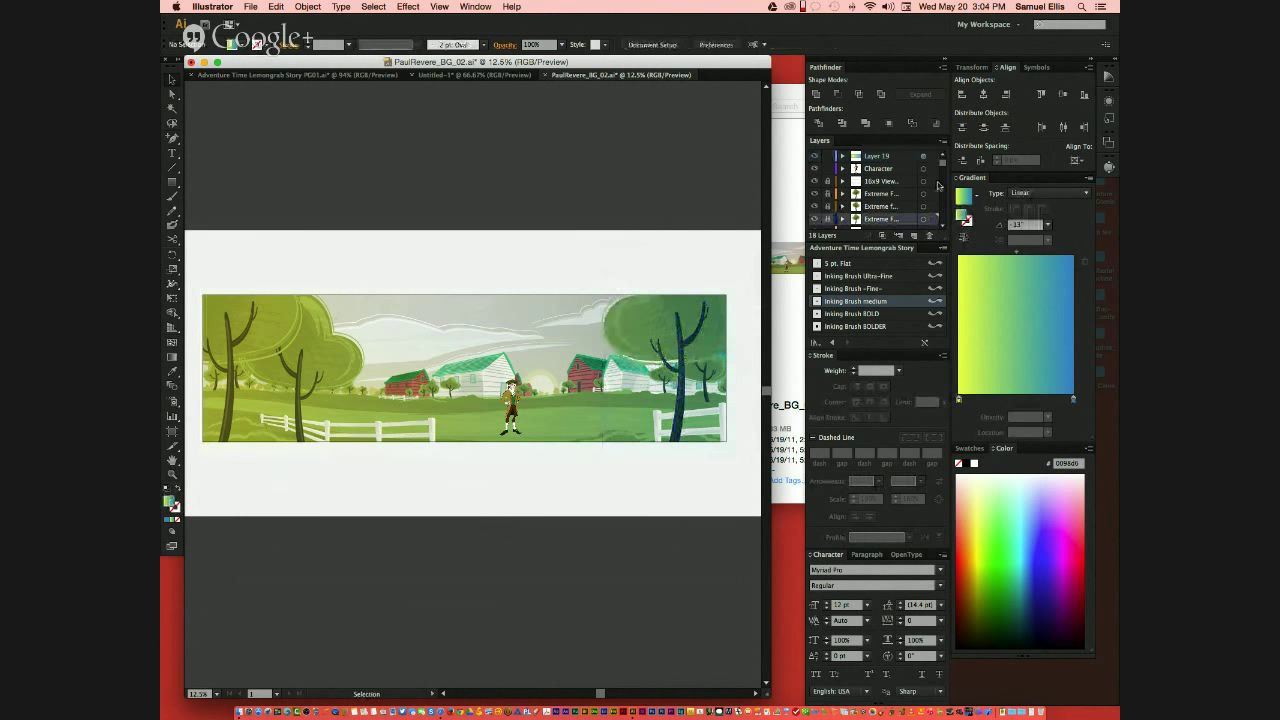
Step: Lock the remaining background layers from Fence 02 down to Sky, leaving the overlay layer unlocked
scroll(943, 166, down, 2)
click(843, 213)
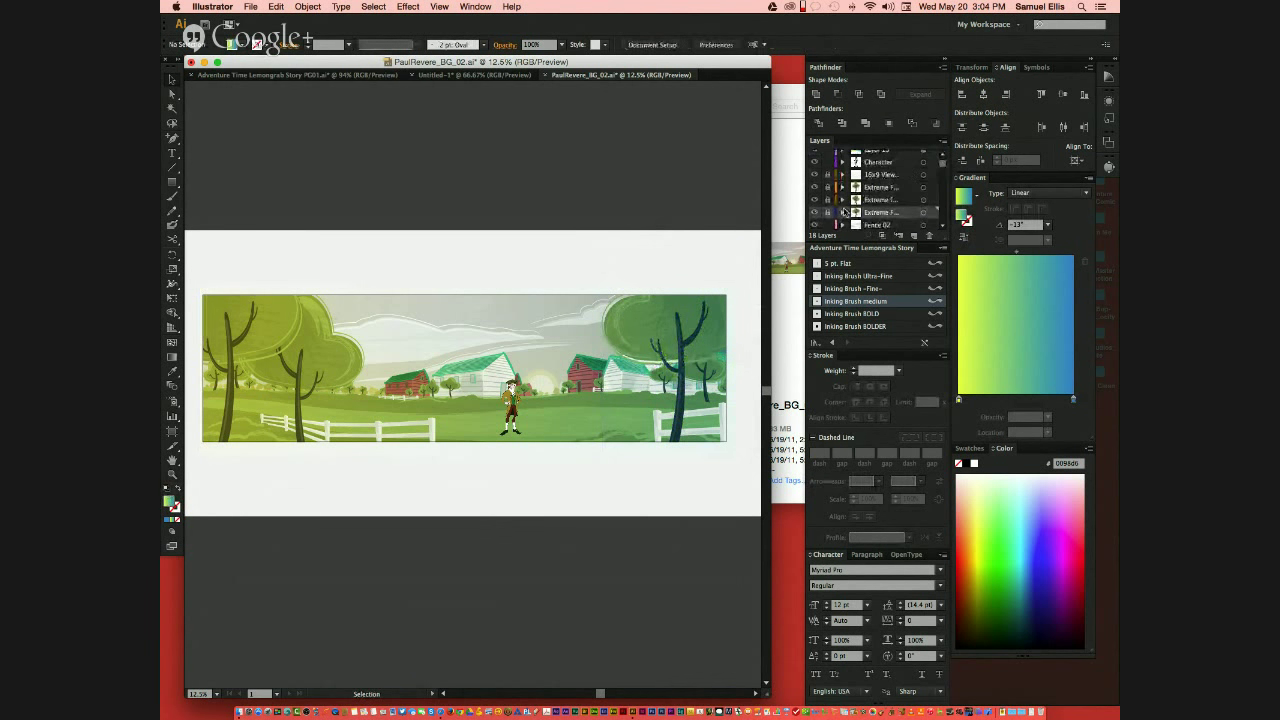
scroll(840, 178, down, 5)
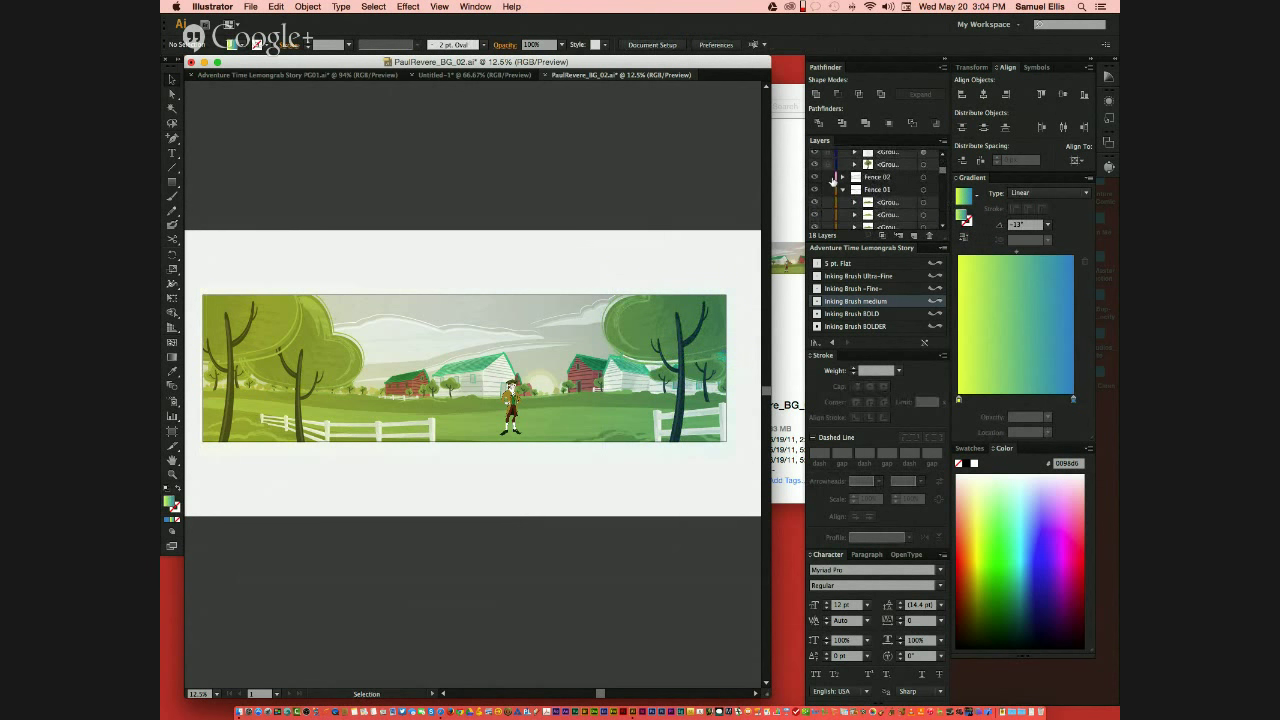
click(843, 177)
click(844, 178)
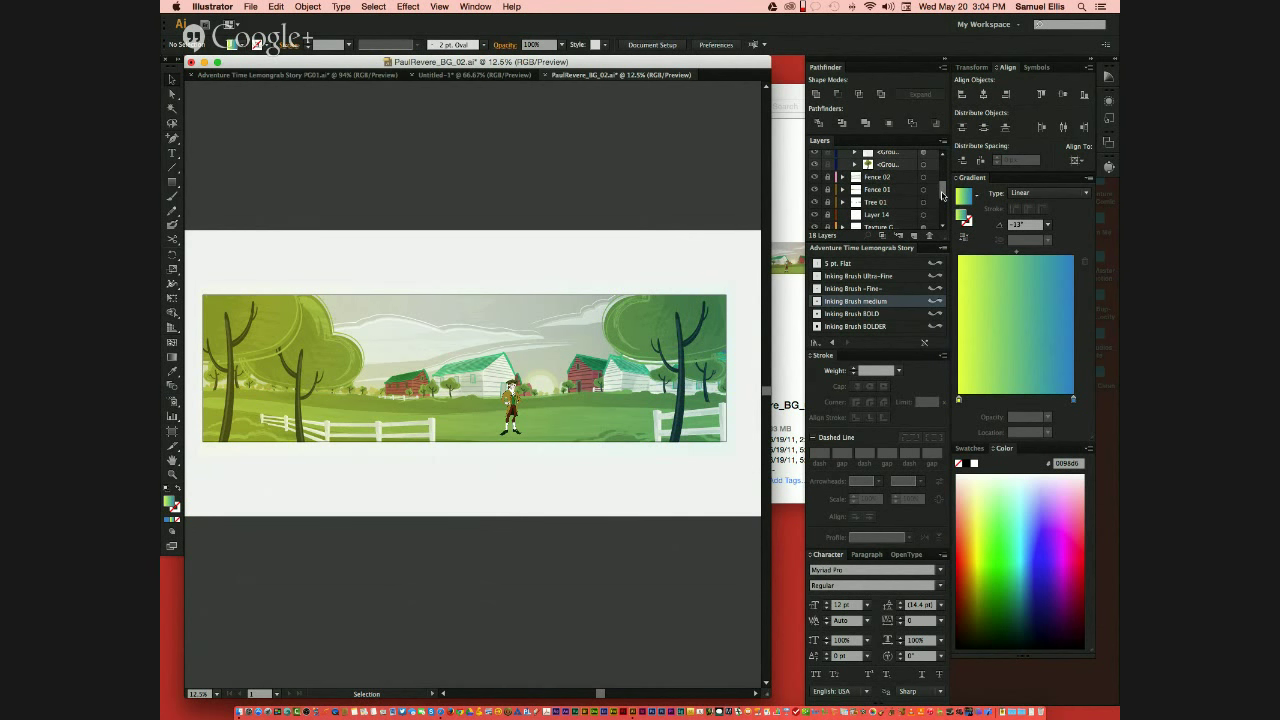
scroll(938, 203, down, 5)
drag(825, 162, 827, 186)
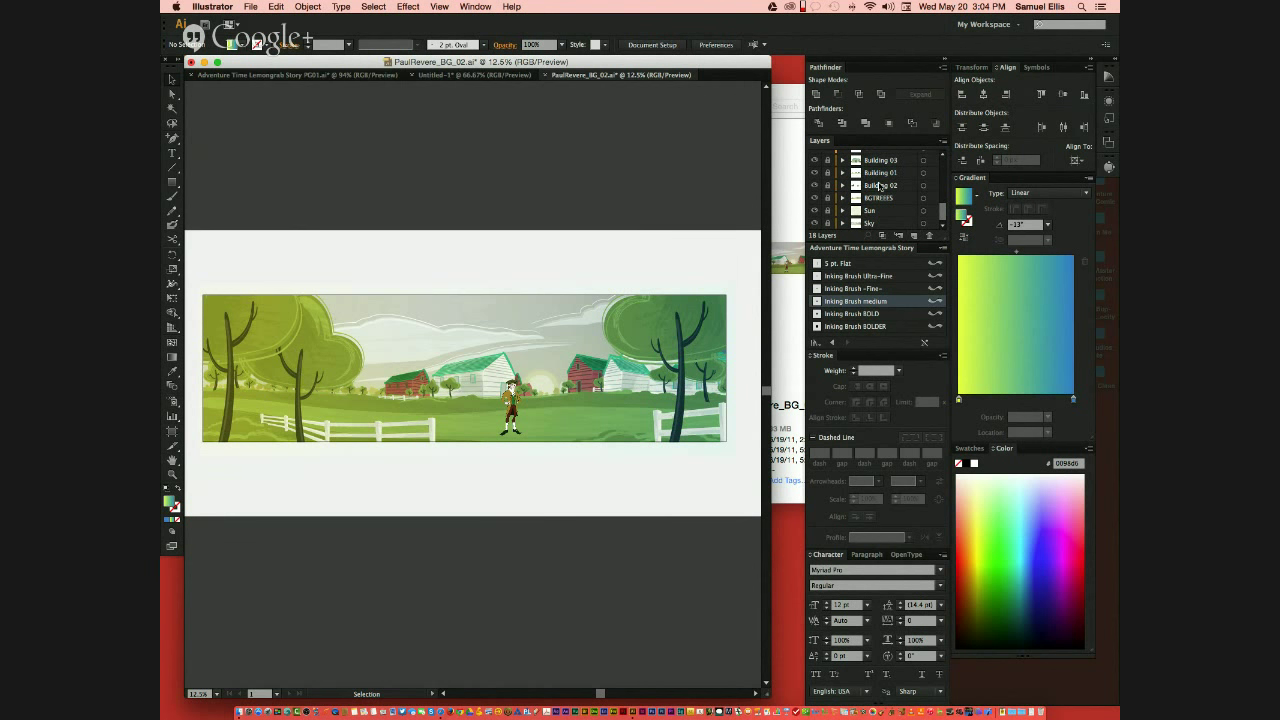
scroll(940, 213, up, 3)
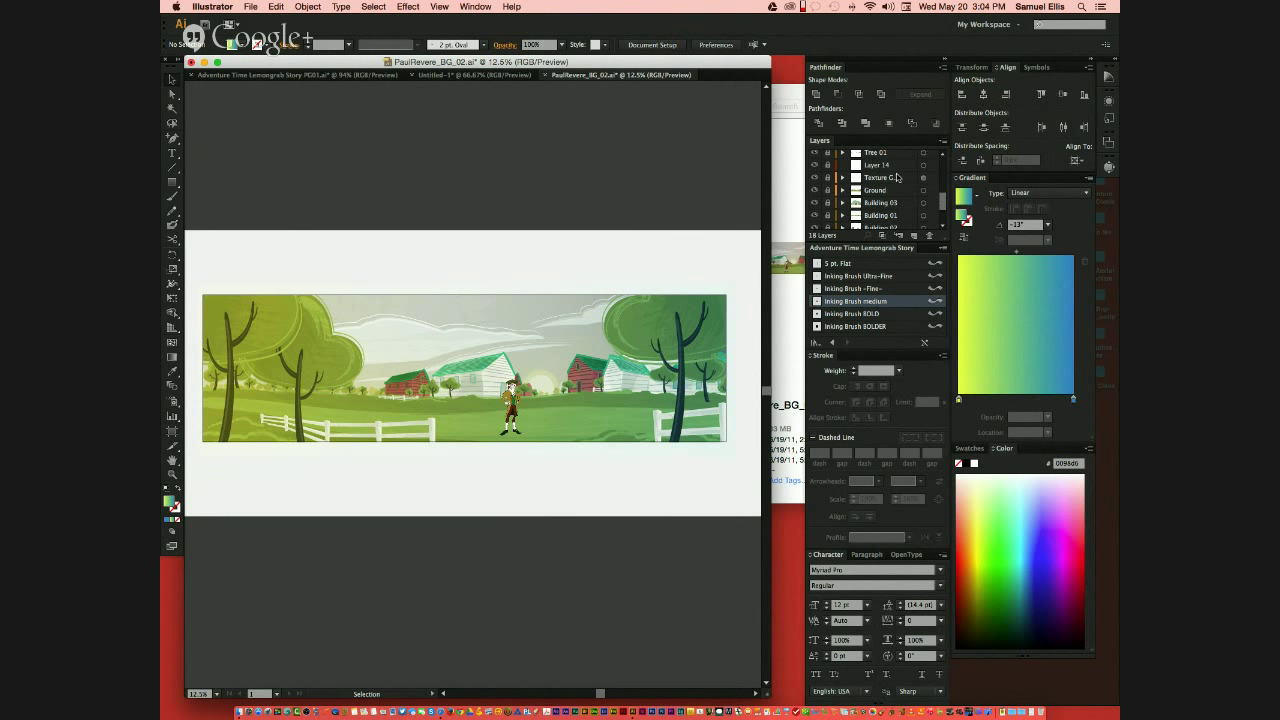
drag(944, 206, 939, 175)
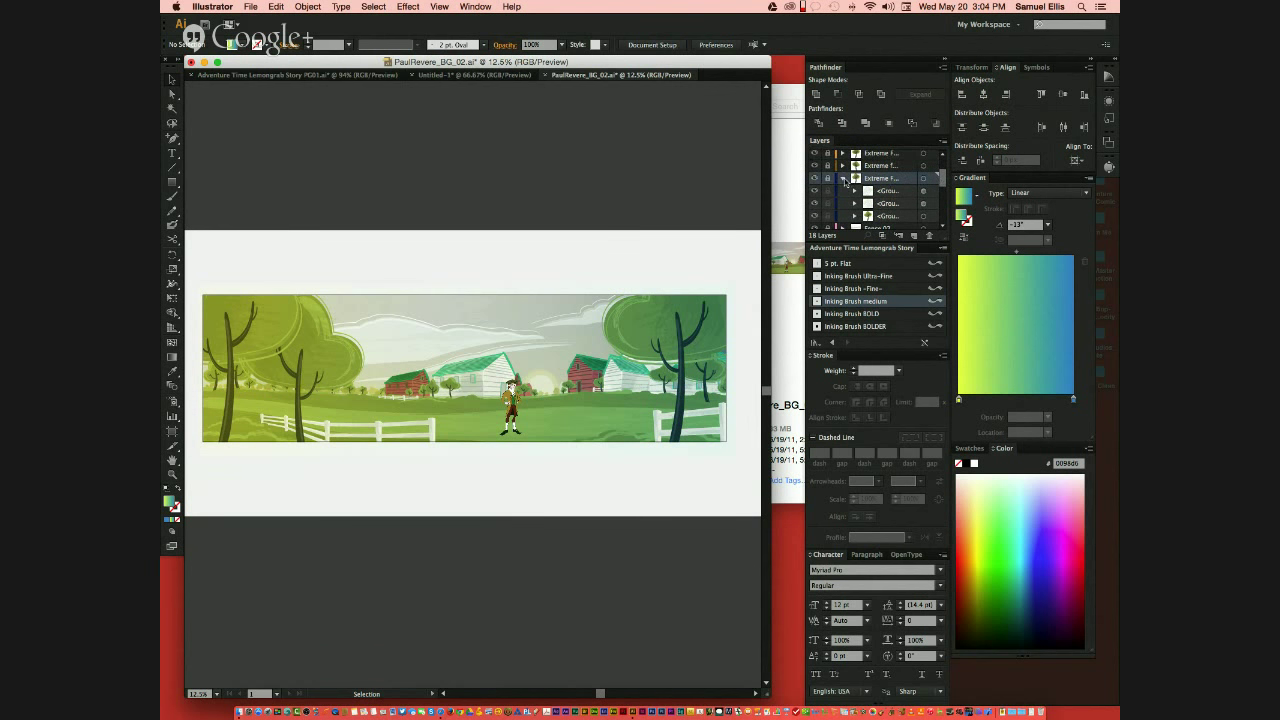
click(845, 179)
drag(942, 184, 939, 160)
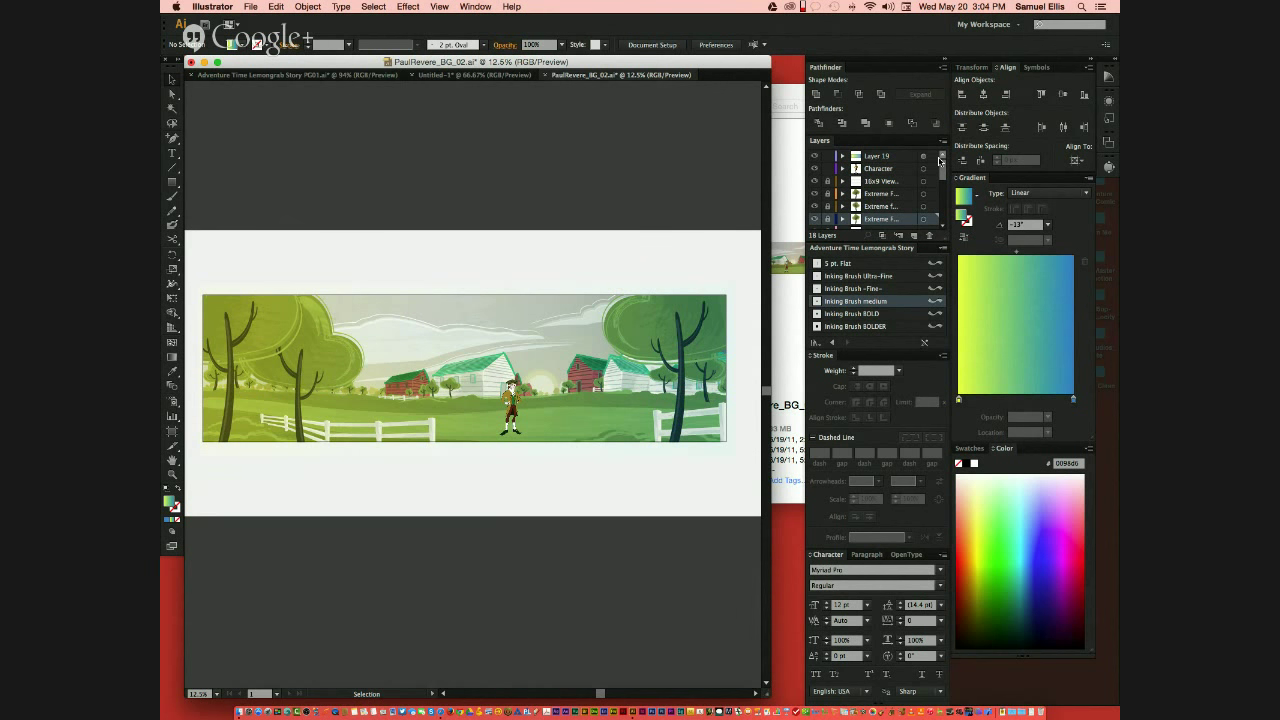
Step: Duplicate the gradient overlay's Layer 19 and recolor the copy's yellow gradient stop to magenta (F303B4)
click(560, 311)
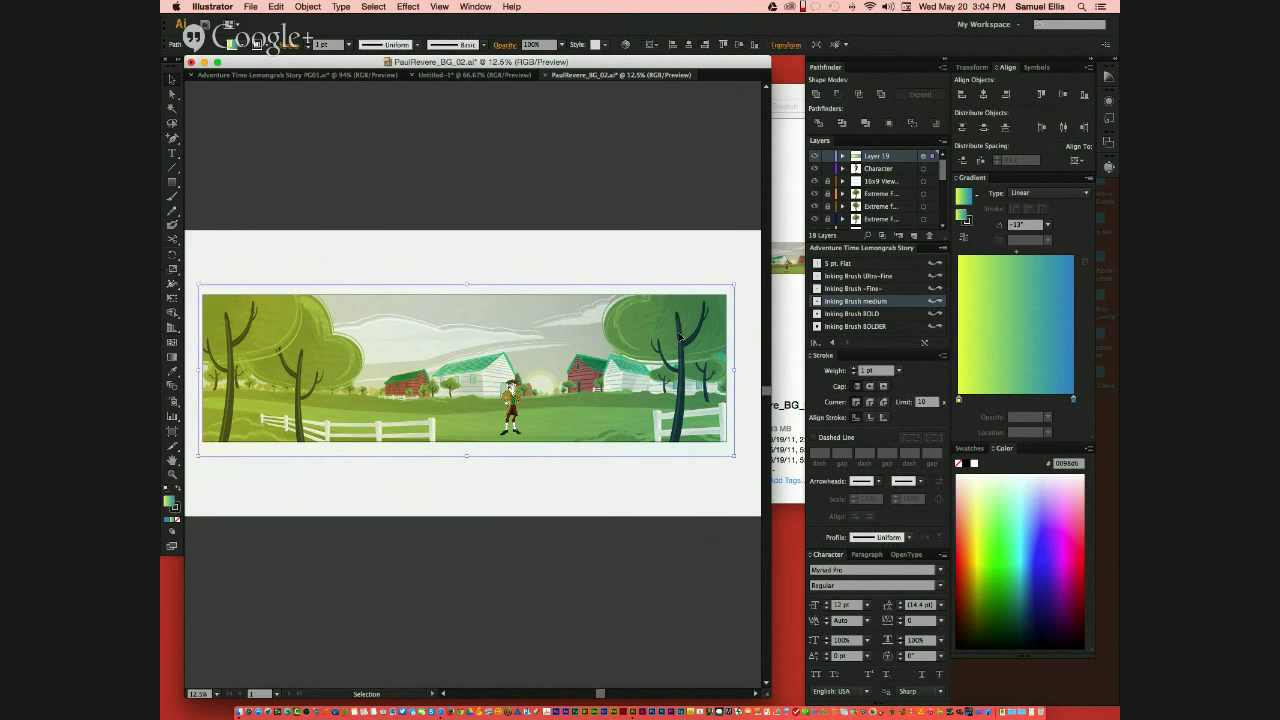
drag(909, 160, 914, 236)
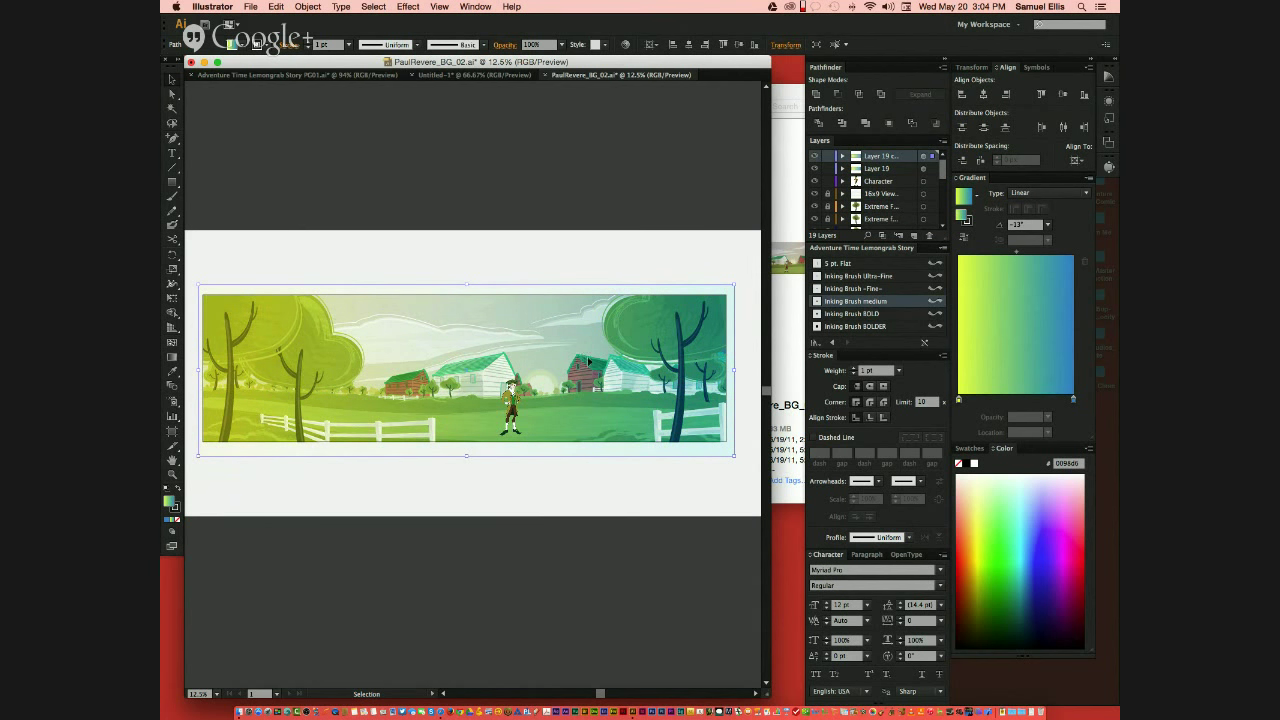
double_click(960, 401)
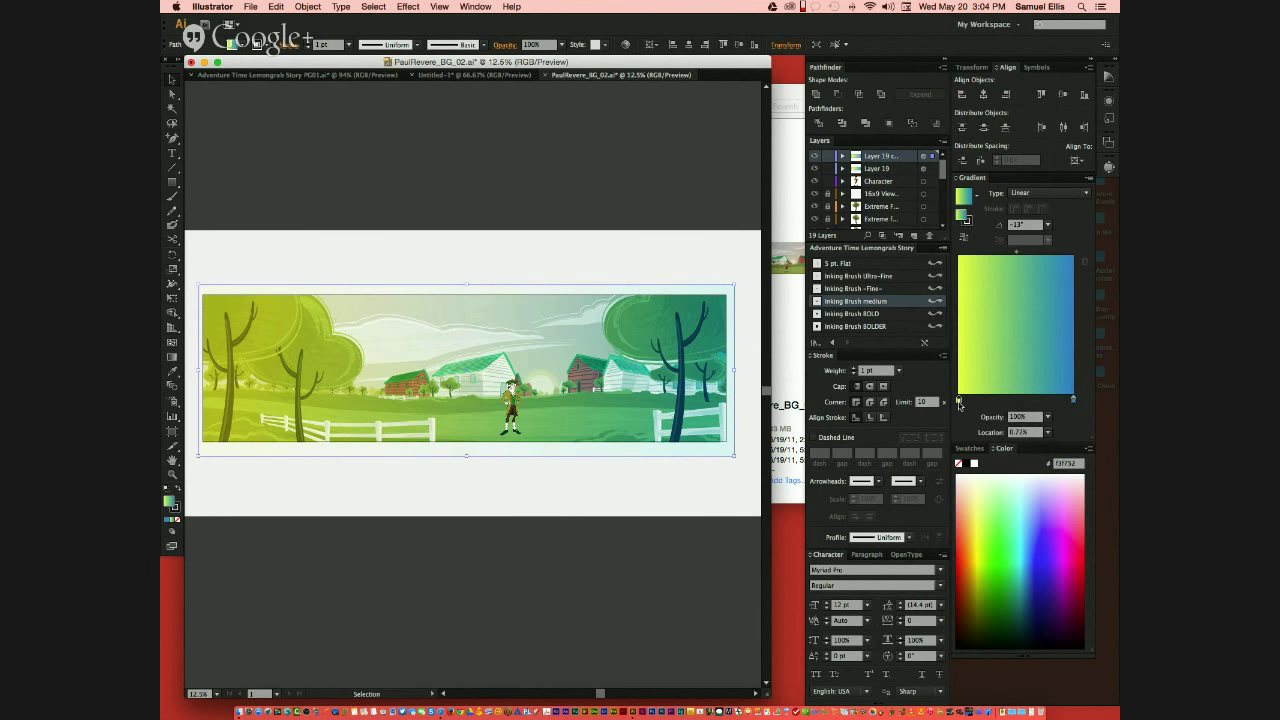
mouse_move(1037, 468)
mouse_down()
mouse_move(975, 468)
mouse_move(1024, 487)
mouse_up()
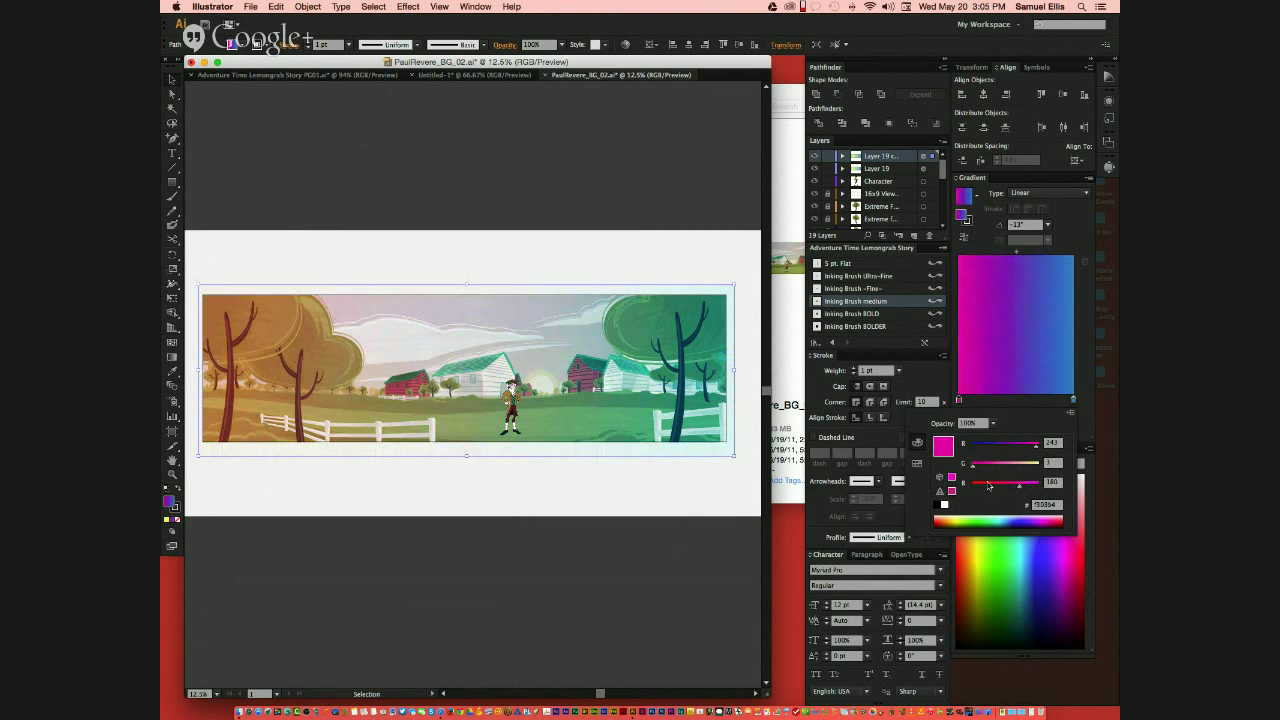
Step: Mix the blue end stop of the copied overlay's gradient to a deep violet
click(1074, 401)
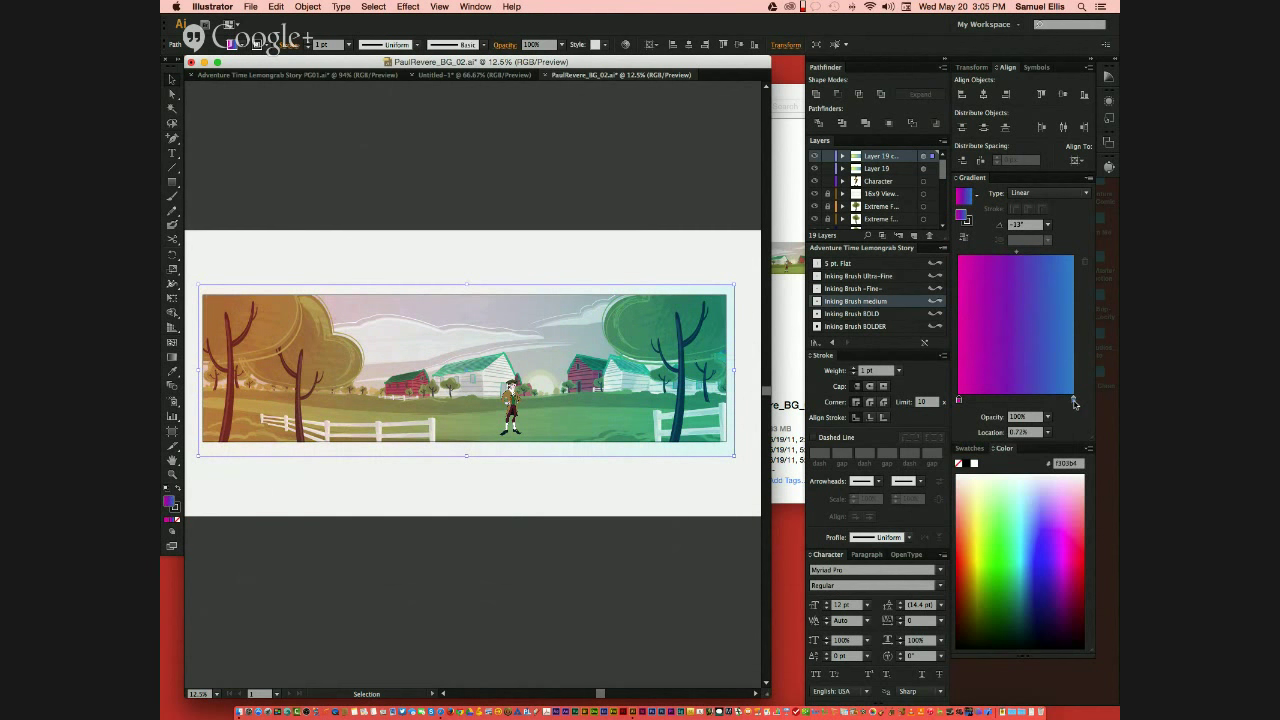
drag(1018, 469, 996, 449)
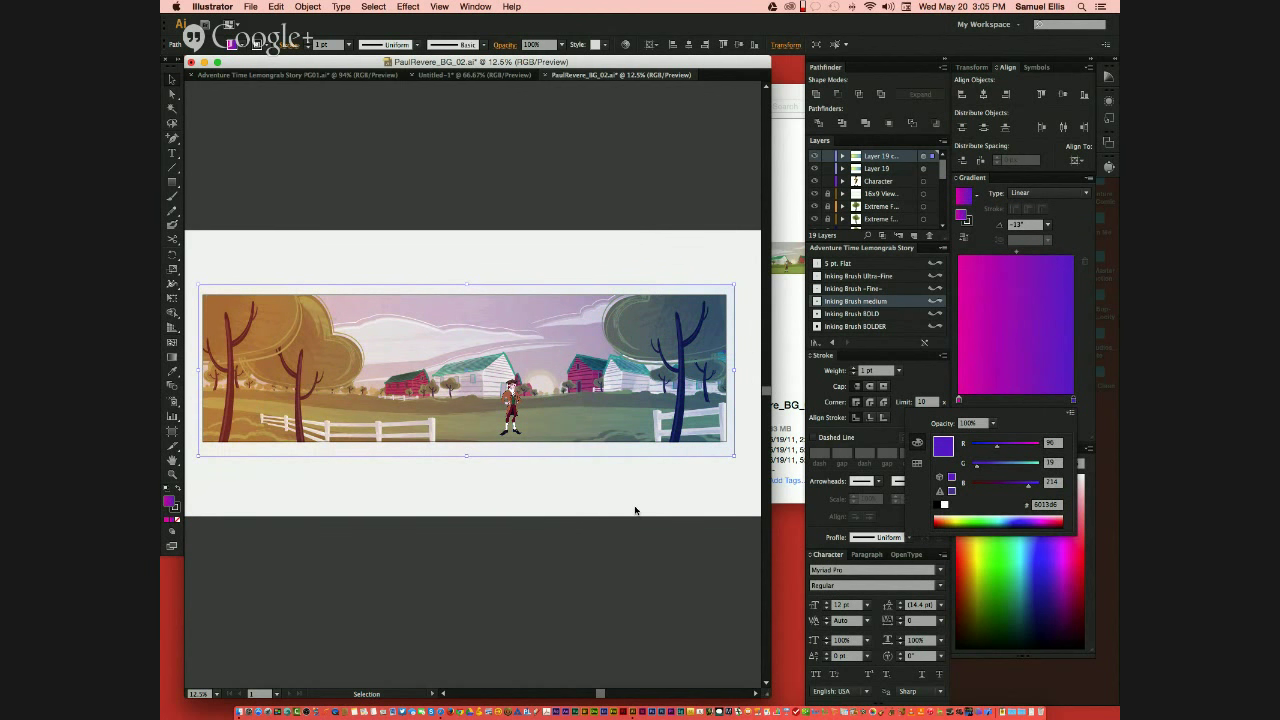
key(Escape)
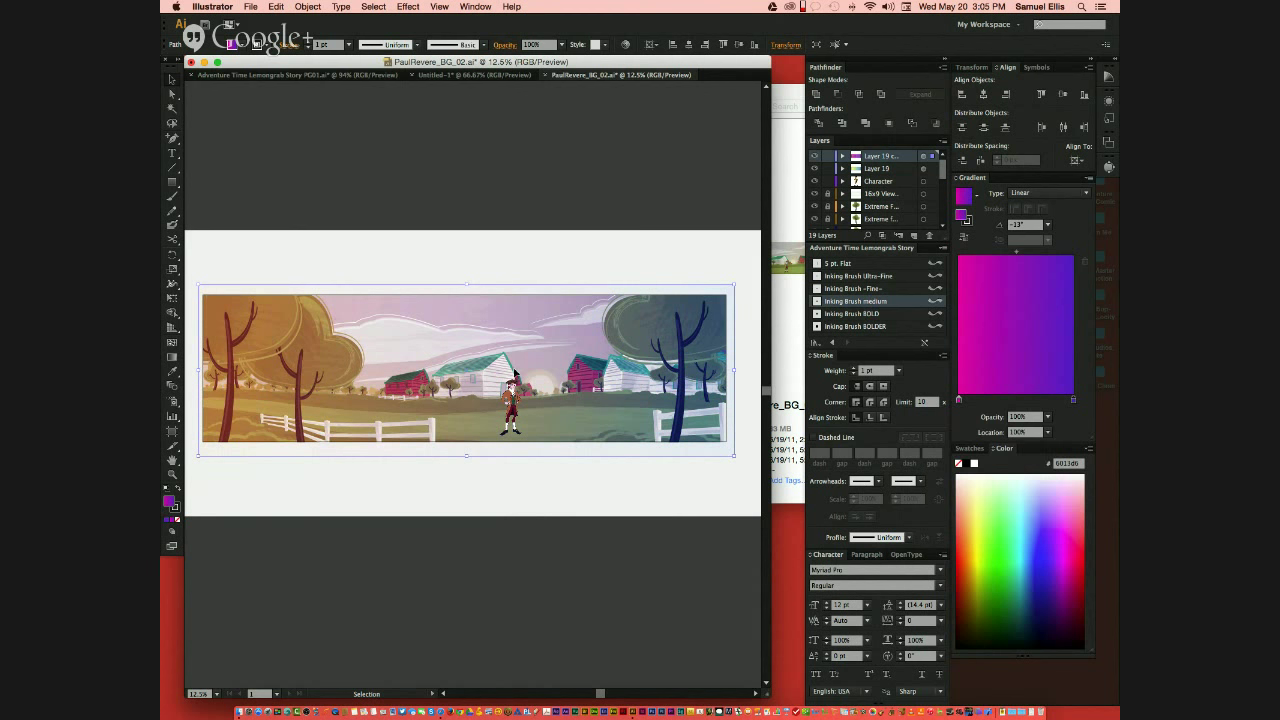
Step: Redirect the copied overlay's gradient diagonally at about 13°, from the base of the left trees up to the right-hand tree
key(g)
drag(245, 421, 703, 313)
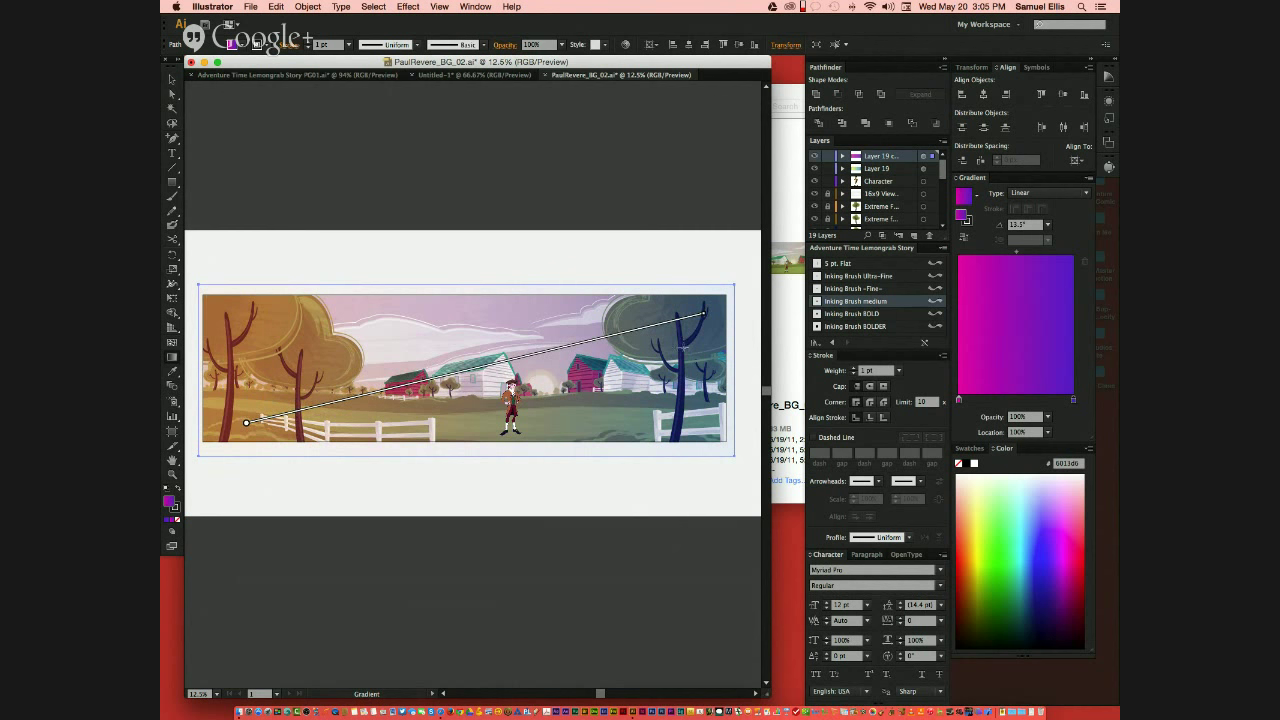
key(v)
click(601, 268)
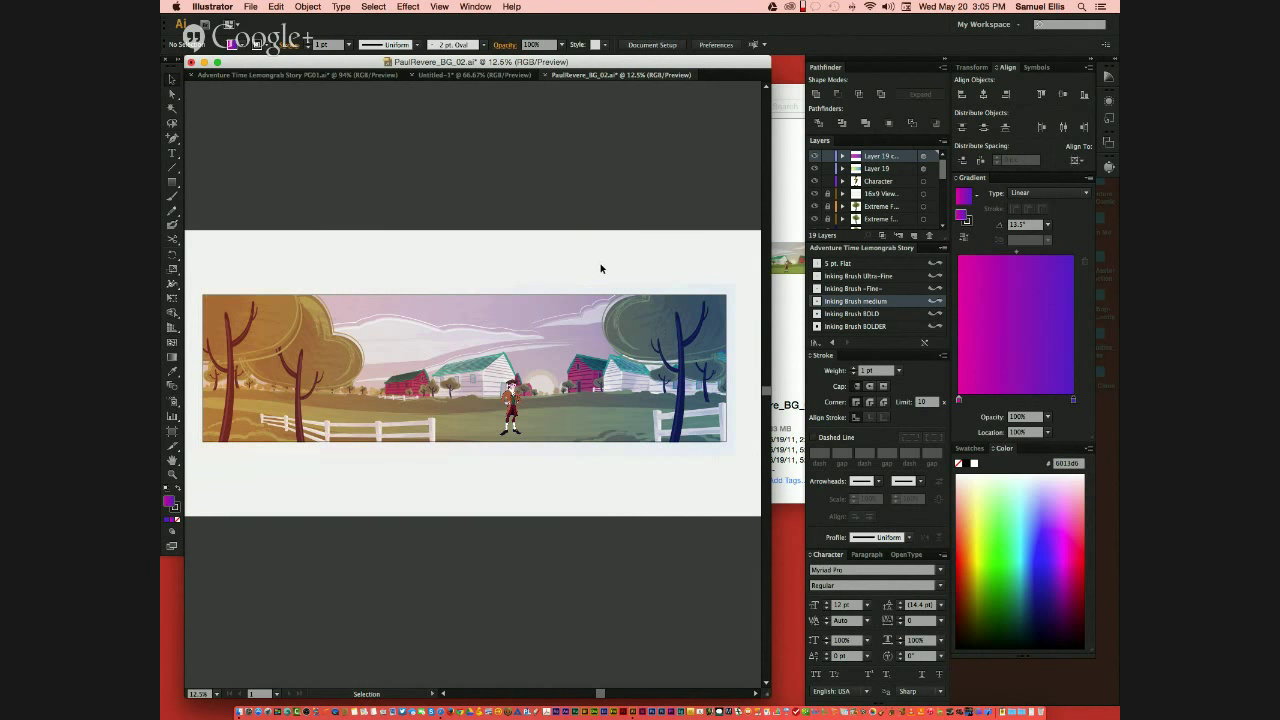
Step: Hide the original Layer 19 and shorten the magenta-violet gradient to a diagonal from the left barn up to the clouds
click(814, 169)
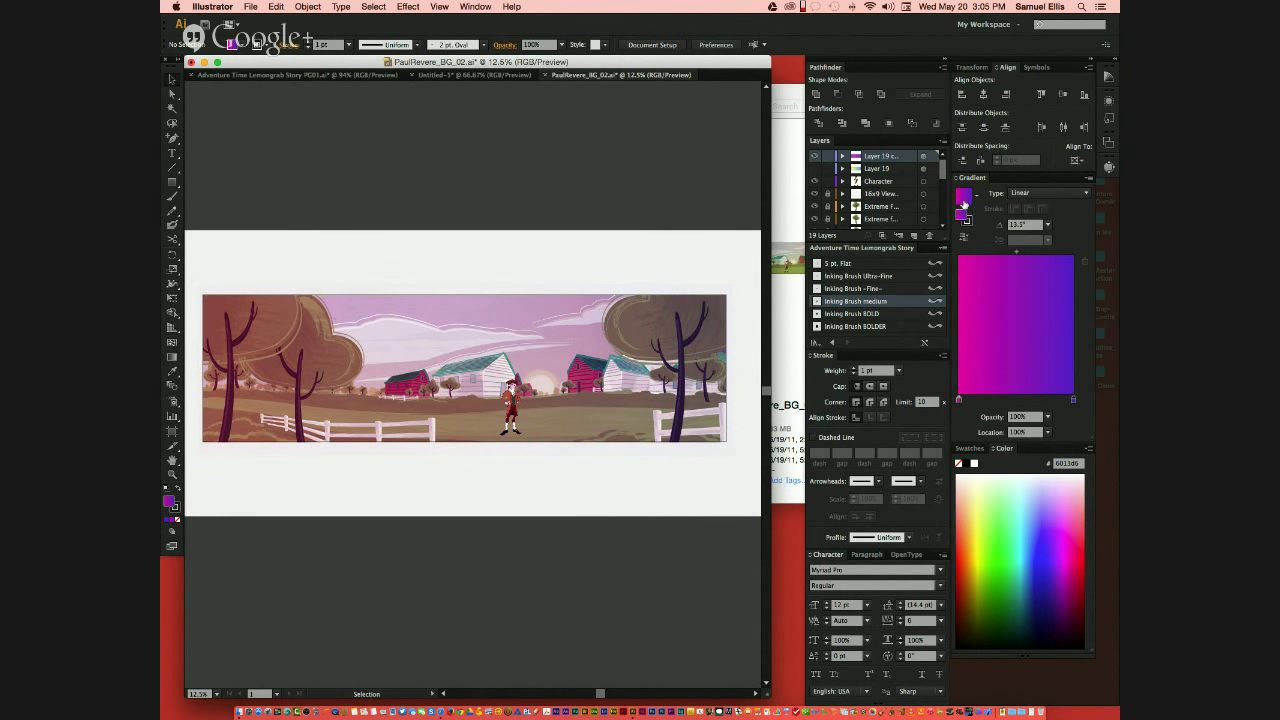
click(521, 400)
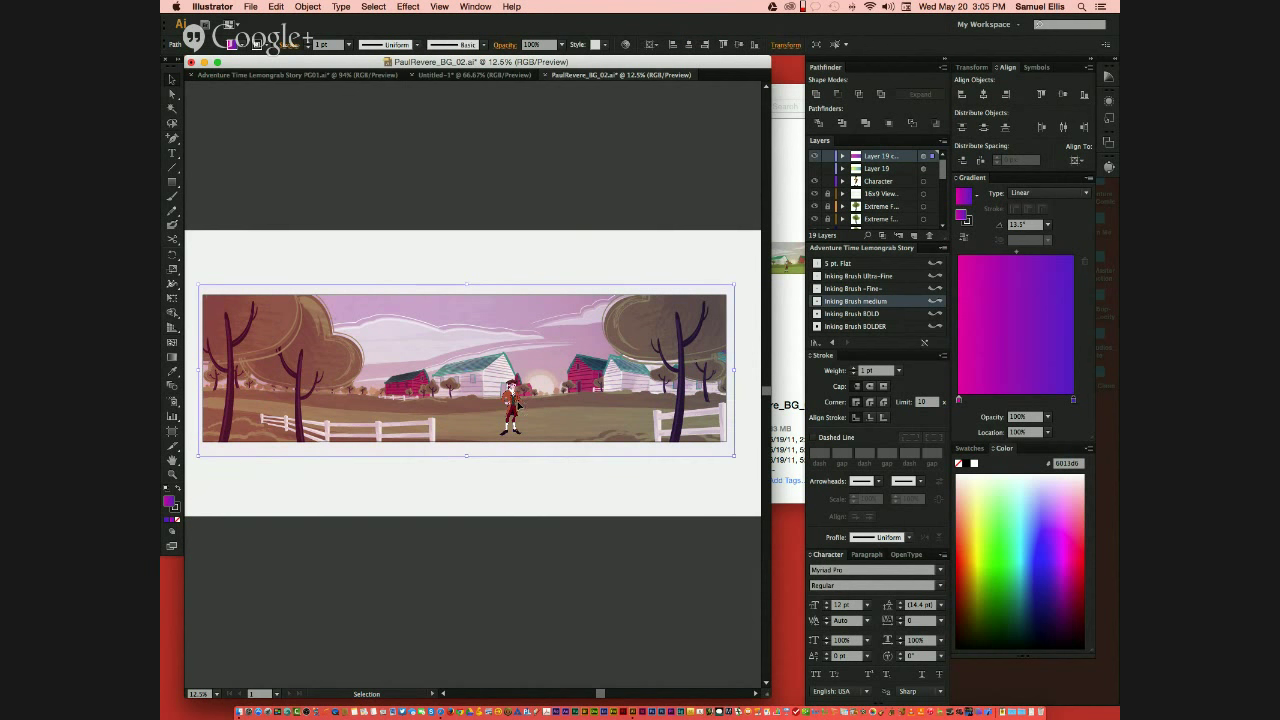
key(g)
drag(284, 417, 246, 423)
mouse_move(439, 408)
mouse_down()
mouse_move(585, 342)
mouse_move(533, 345)
mouse_up()
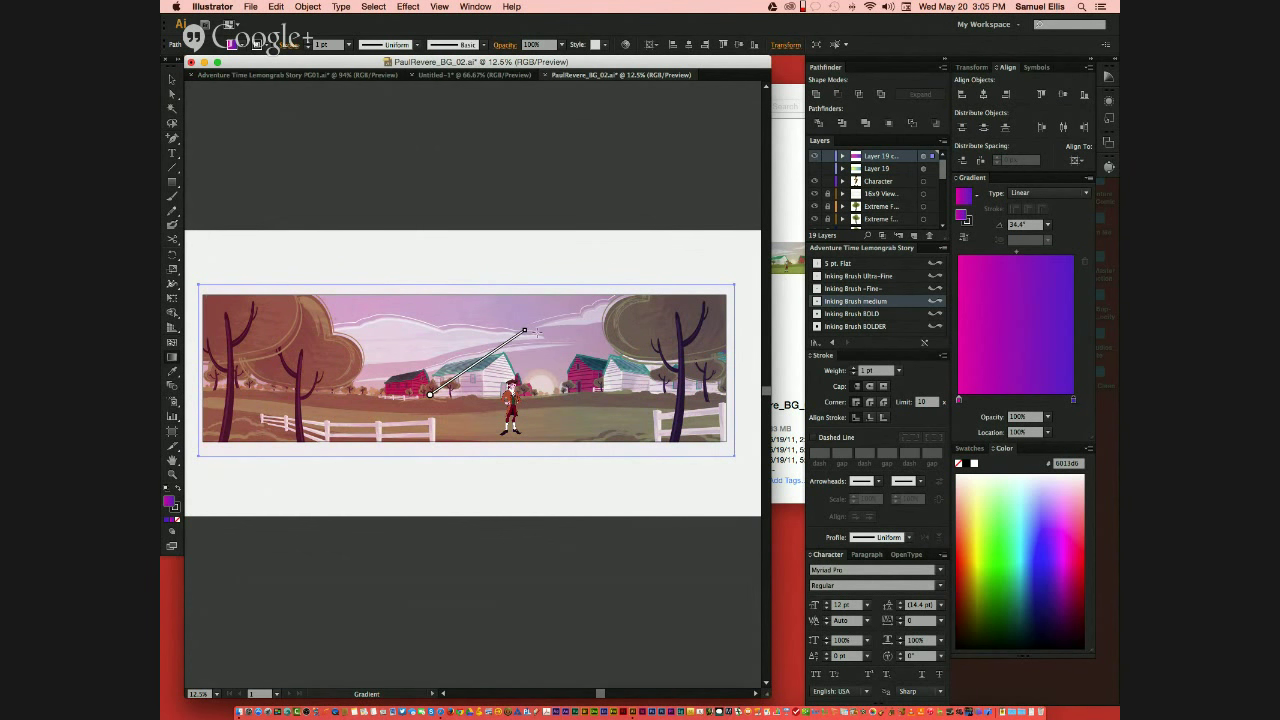
Step: Target the copied overlay layer and set its blending mode to Normal
click(562, 45)
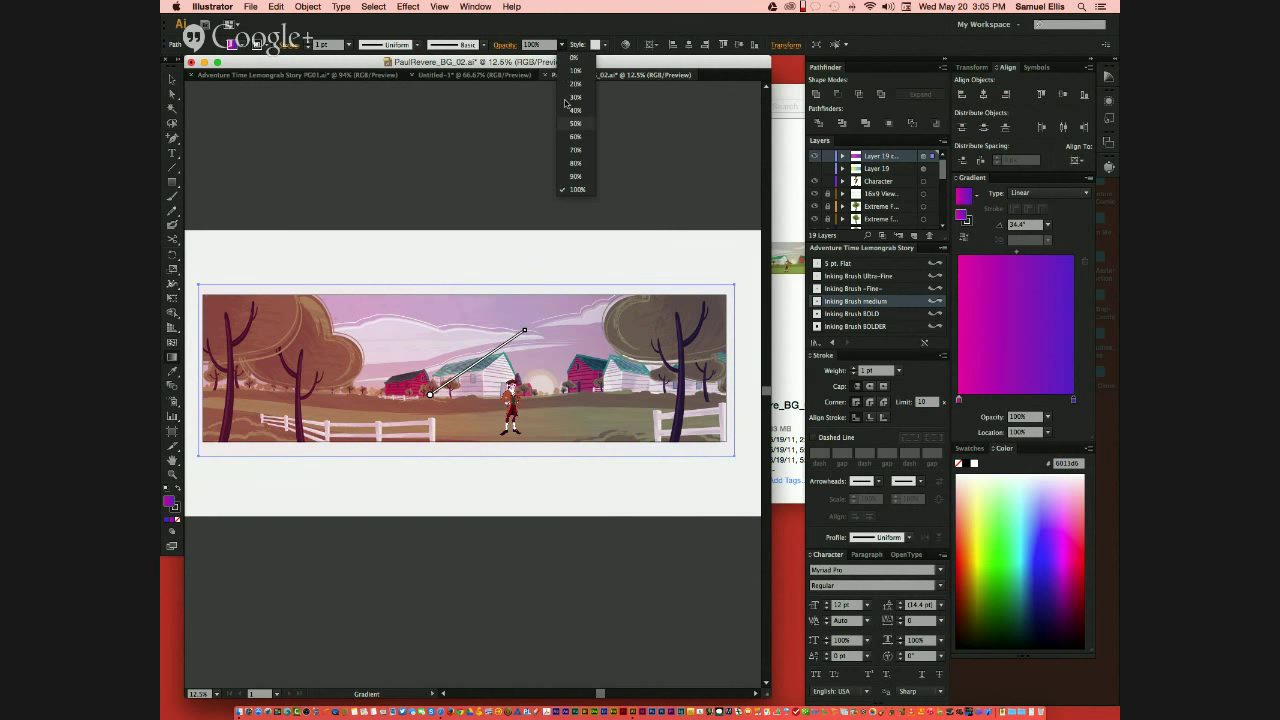
click(509, 48)
click(509, 48)
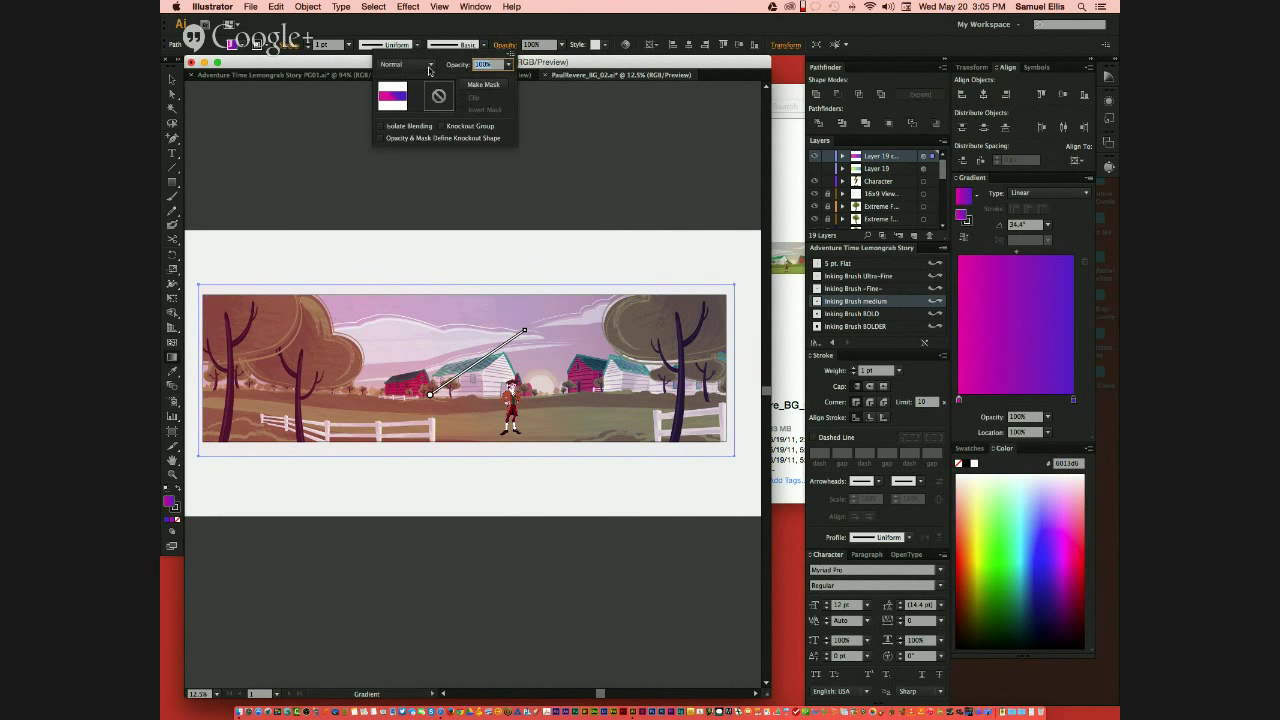
click(430, 64)
click(435, 80)
click(927, 160)
click(927, 158)
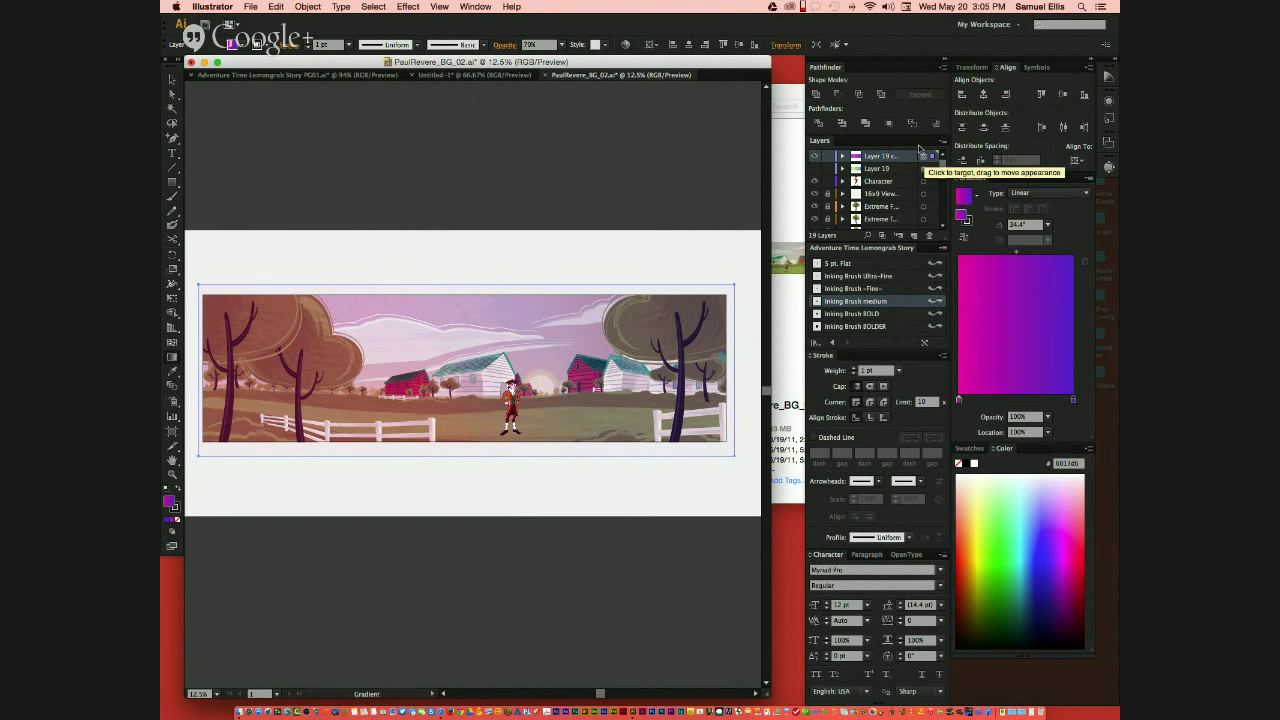
click(507, 48)
click(430, 64)
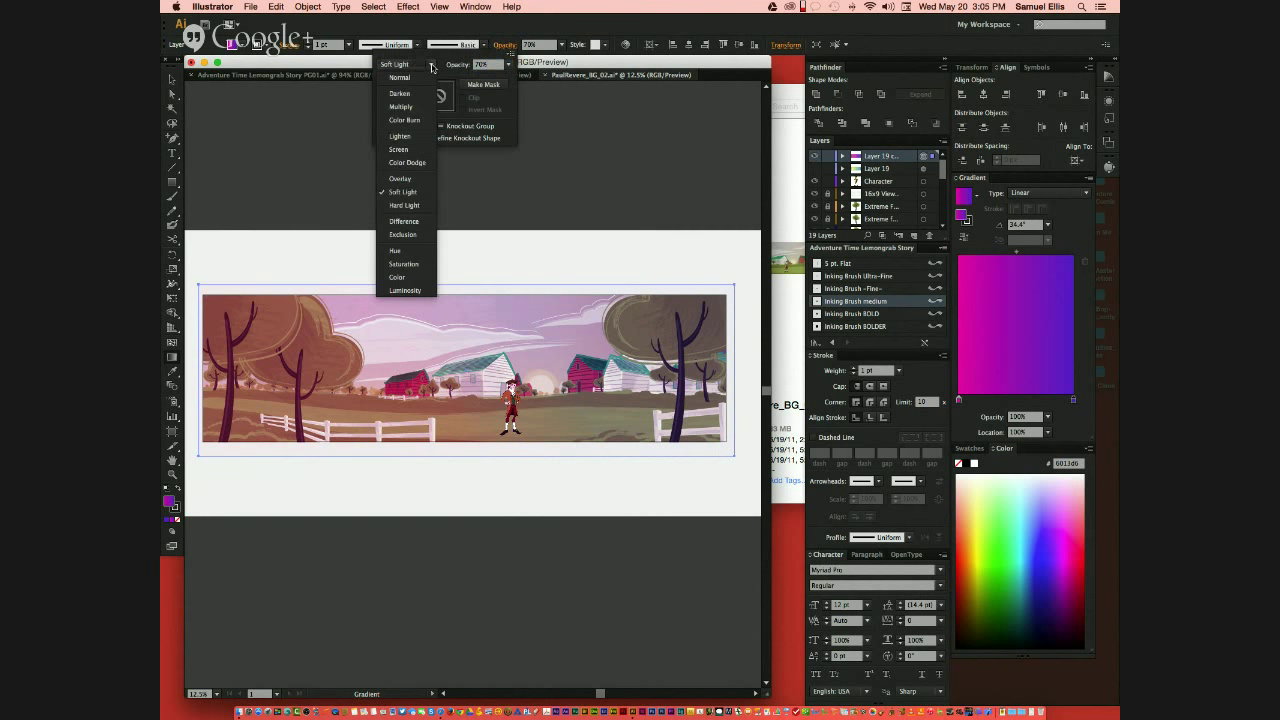
click(432, 88)
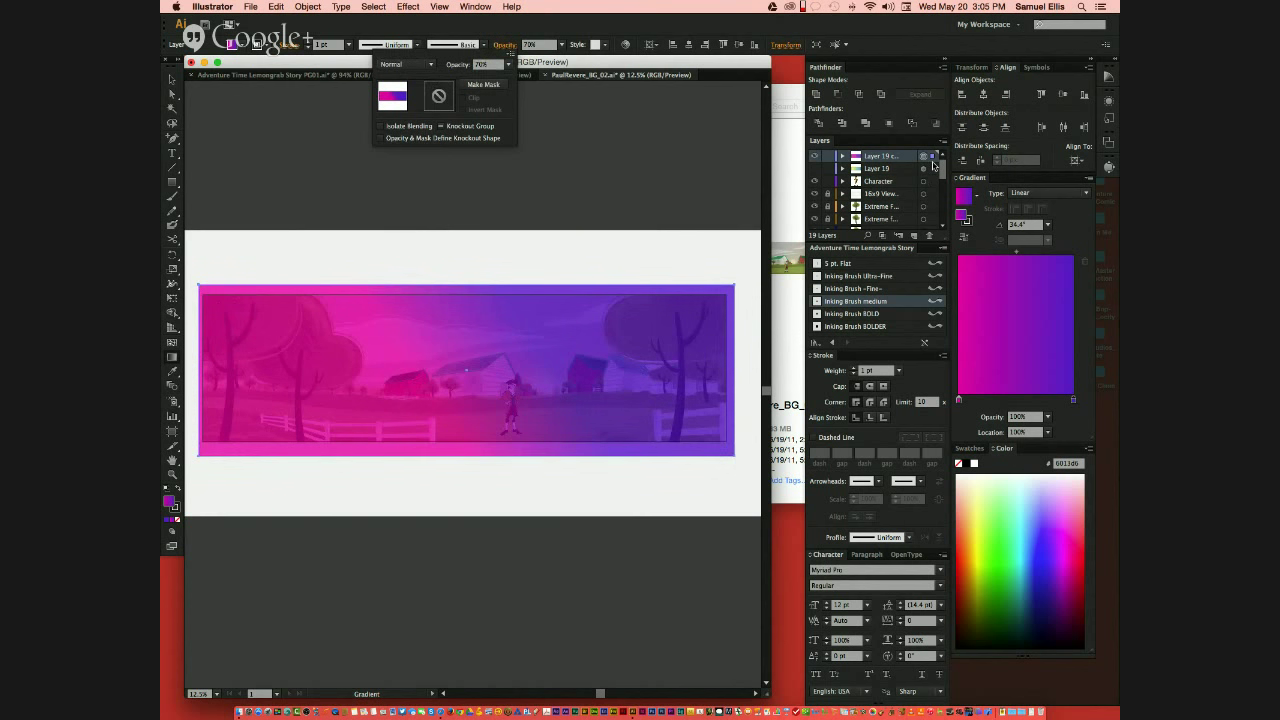
click(929, 157)
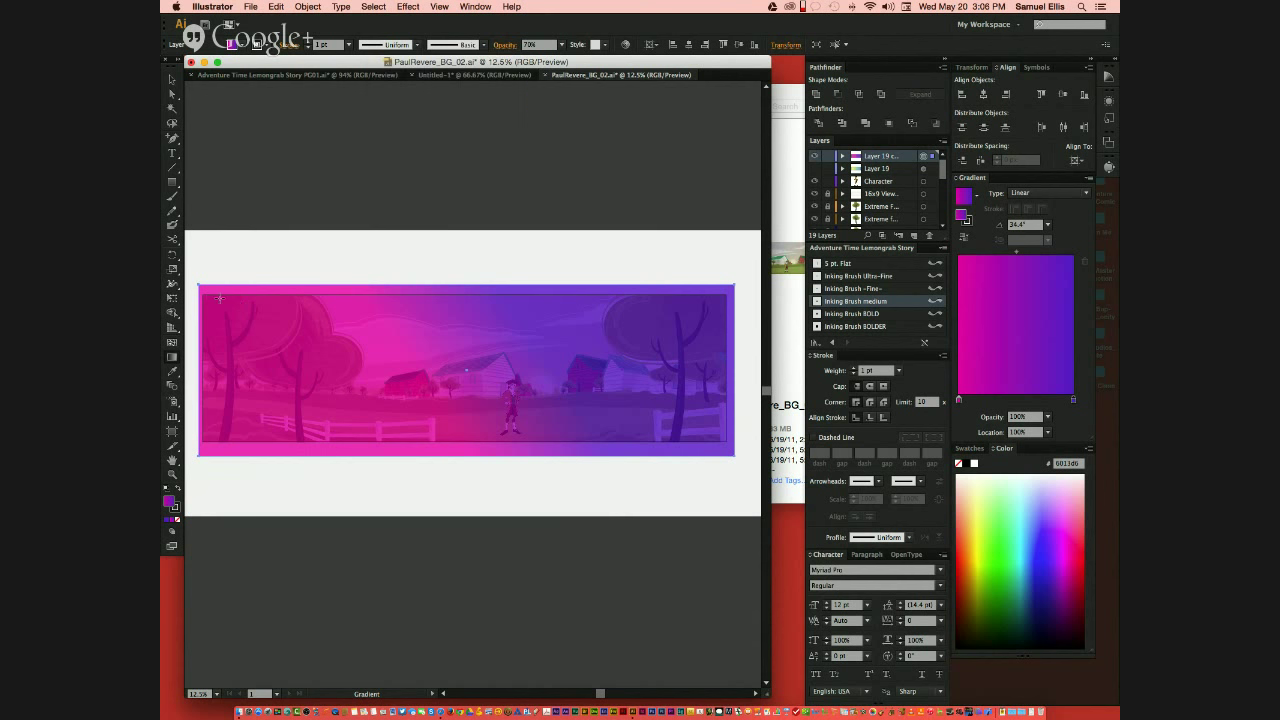
Step: Make the overlay gradient Radial, centered near the sun and extending at 173.3° toward the left trees
drag(220, 296, 668, 426)
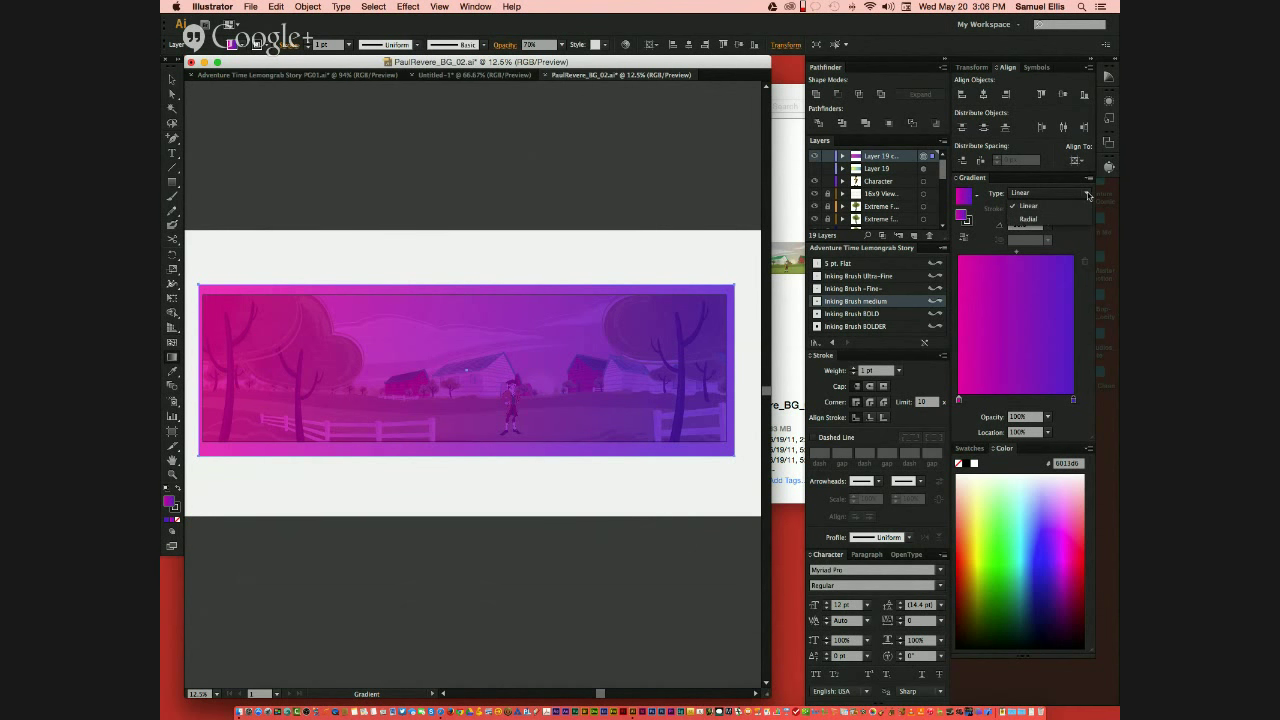
click(1050, 192)
click(1030, 205)
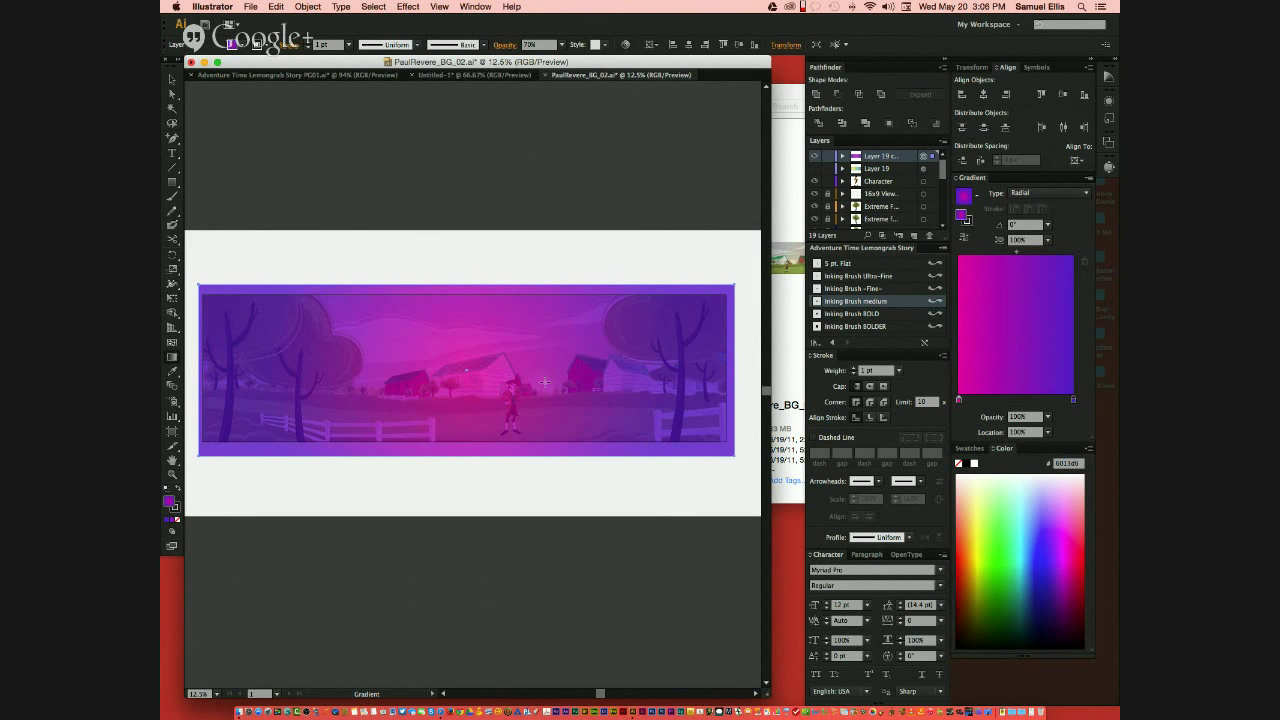
drag(542, 385, 705, 335)
drag(531, 387, 344, 367)
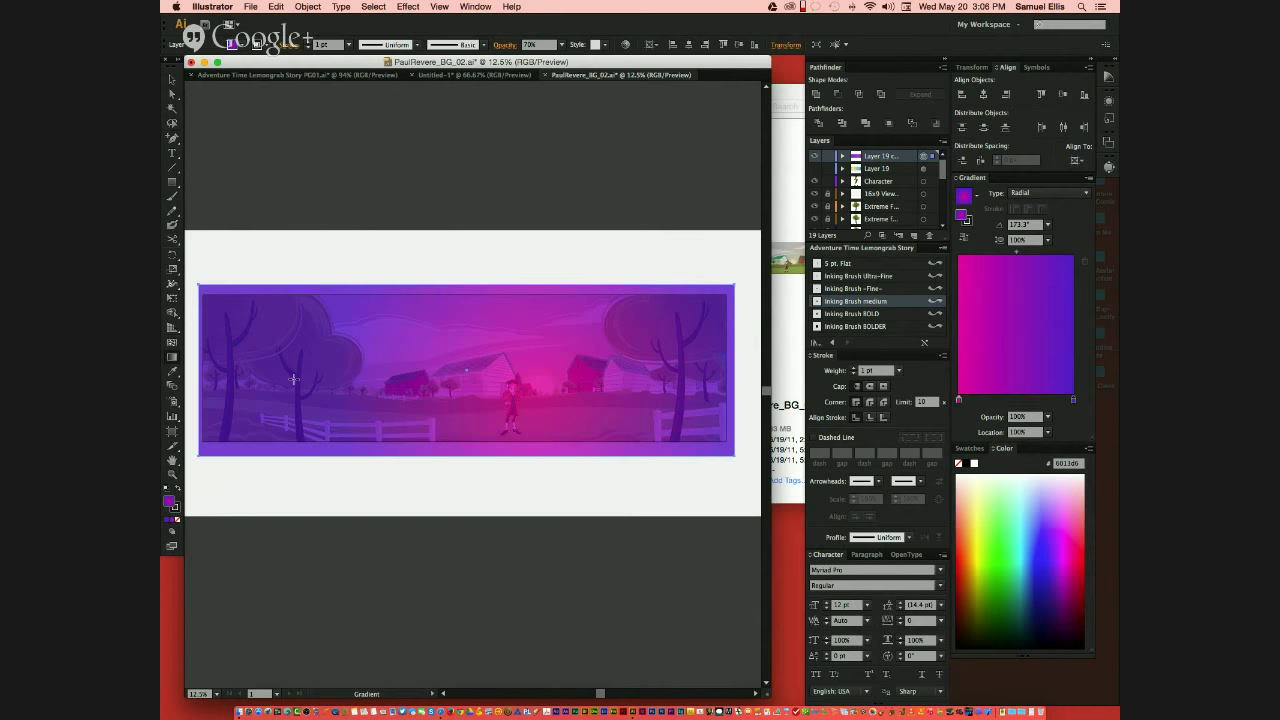
Step: Set the radial overlay layer's blending mode to Soft Light
click(506, 45)
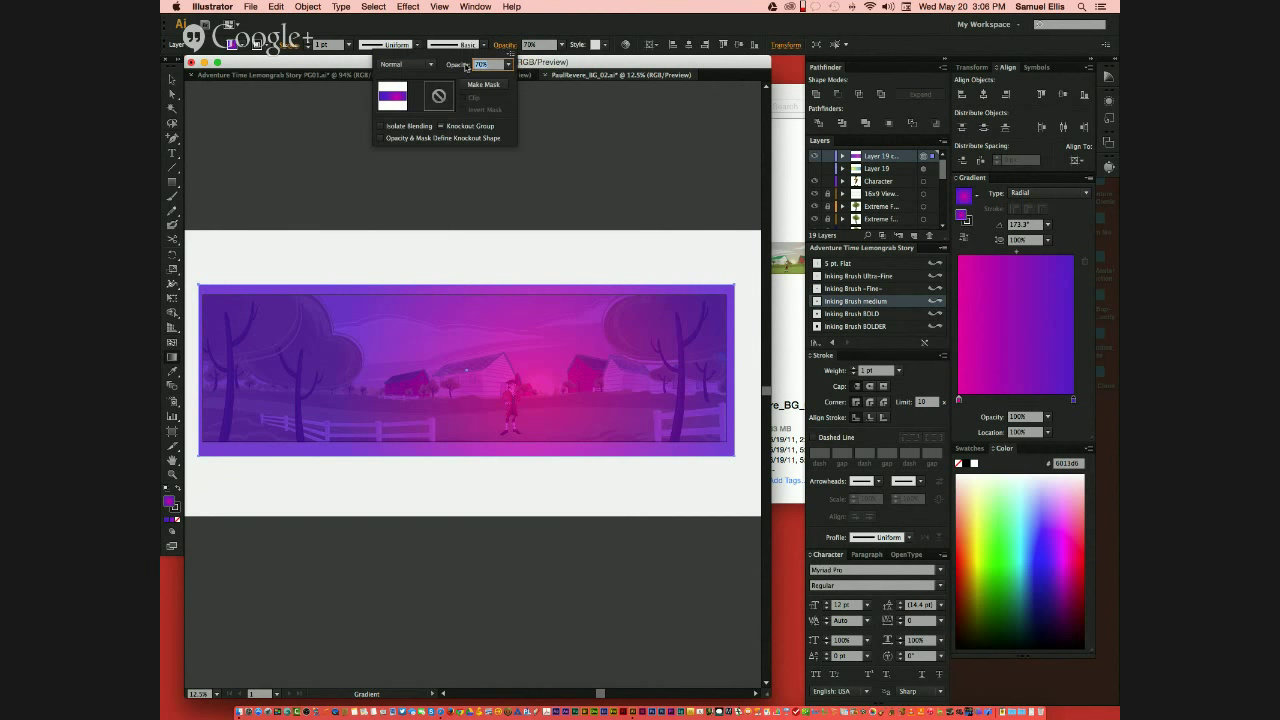
click(433, 65)
click(411, 197)
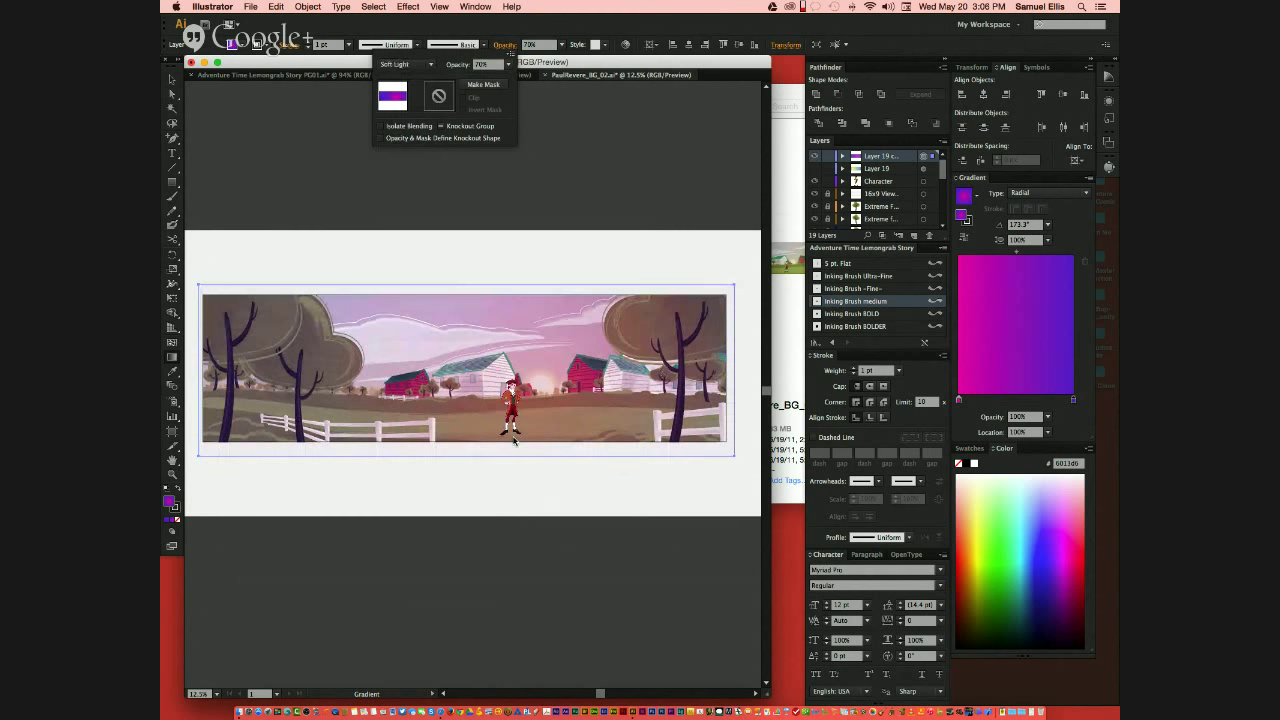
Step: Show the original Layer 19 again and stack it above the copied overlay layer, locking the copy
click(819, 184)
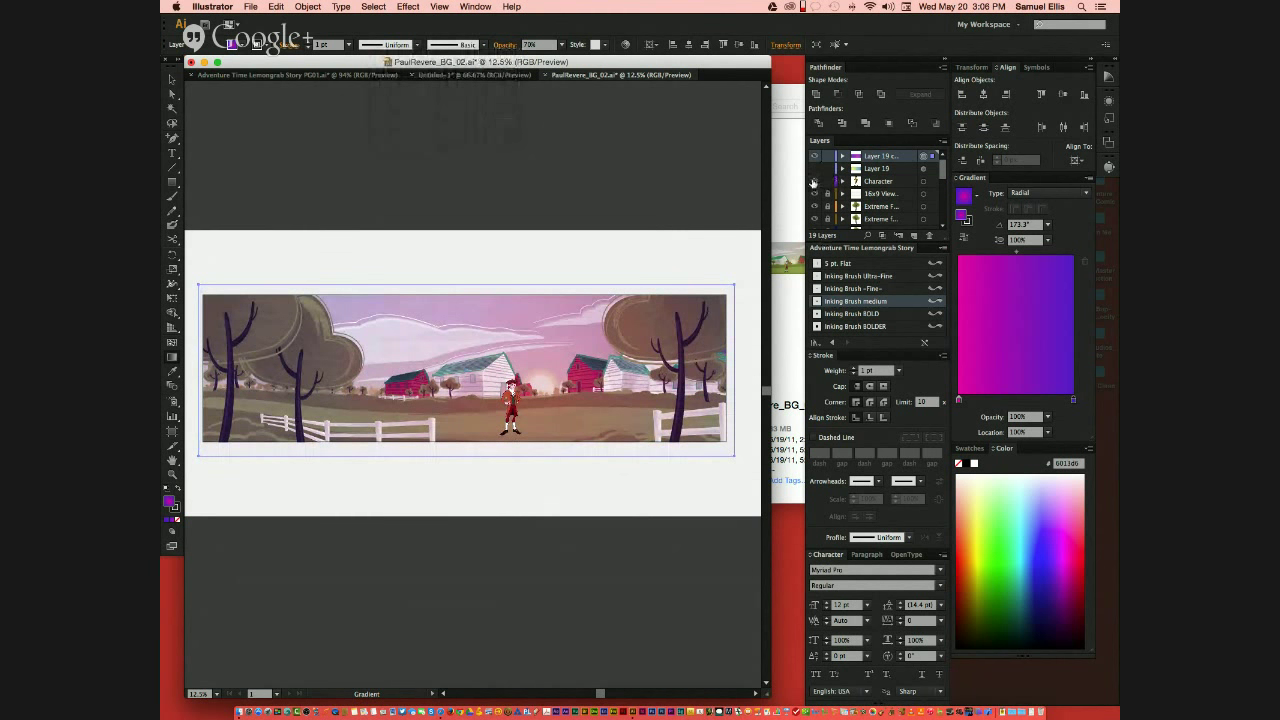
click(815, 218)
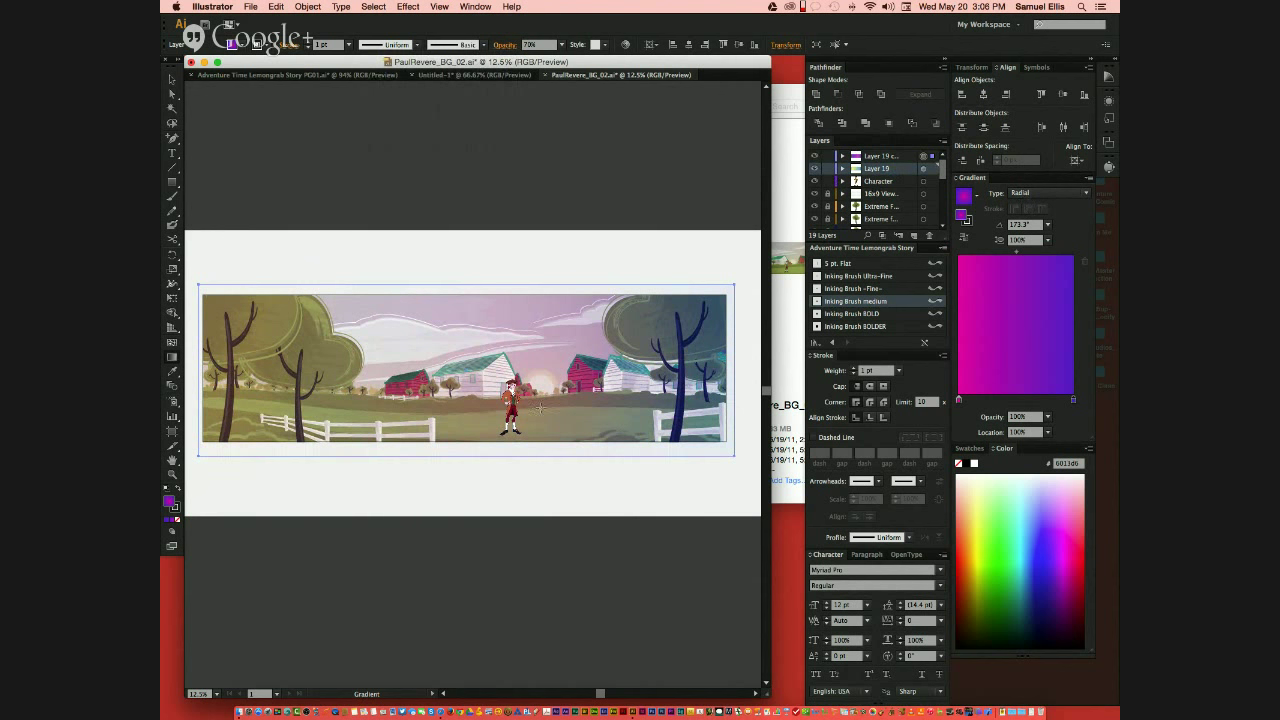
drag(878, 170, 884, 157)
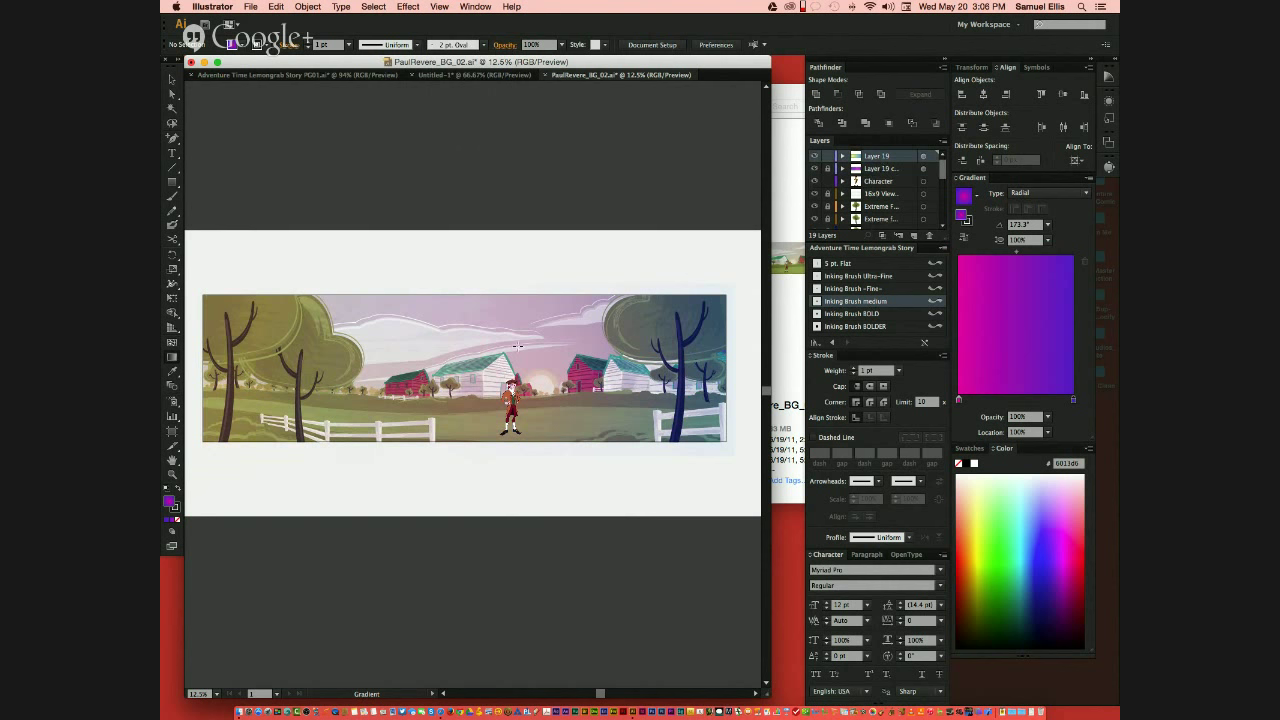
Step: Redraw Layer 19's linear gradient vertically from sky to ground at -89.4°, and compare the scene with that layer hidden and shown
key(v)
click(527, 318)
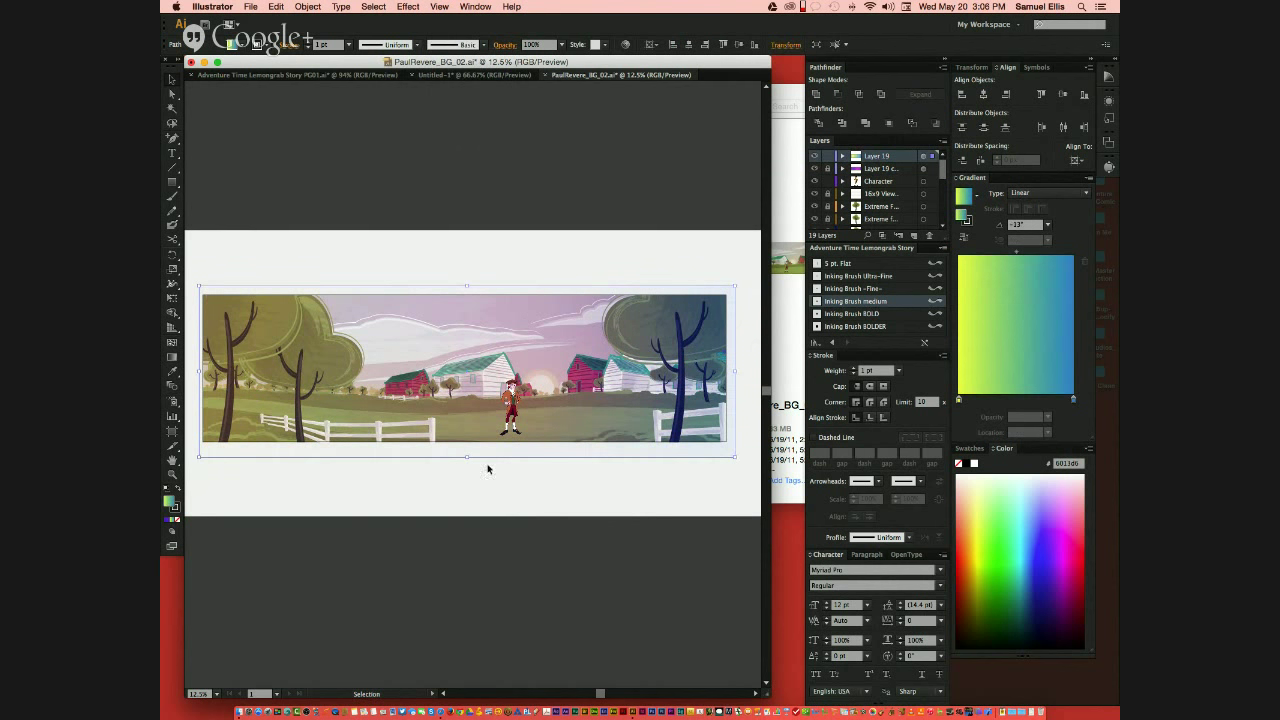
key(g)
drag(480, 313, 480, 428)
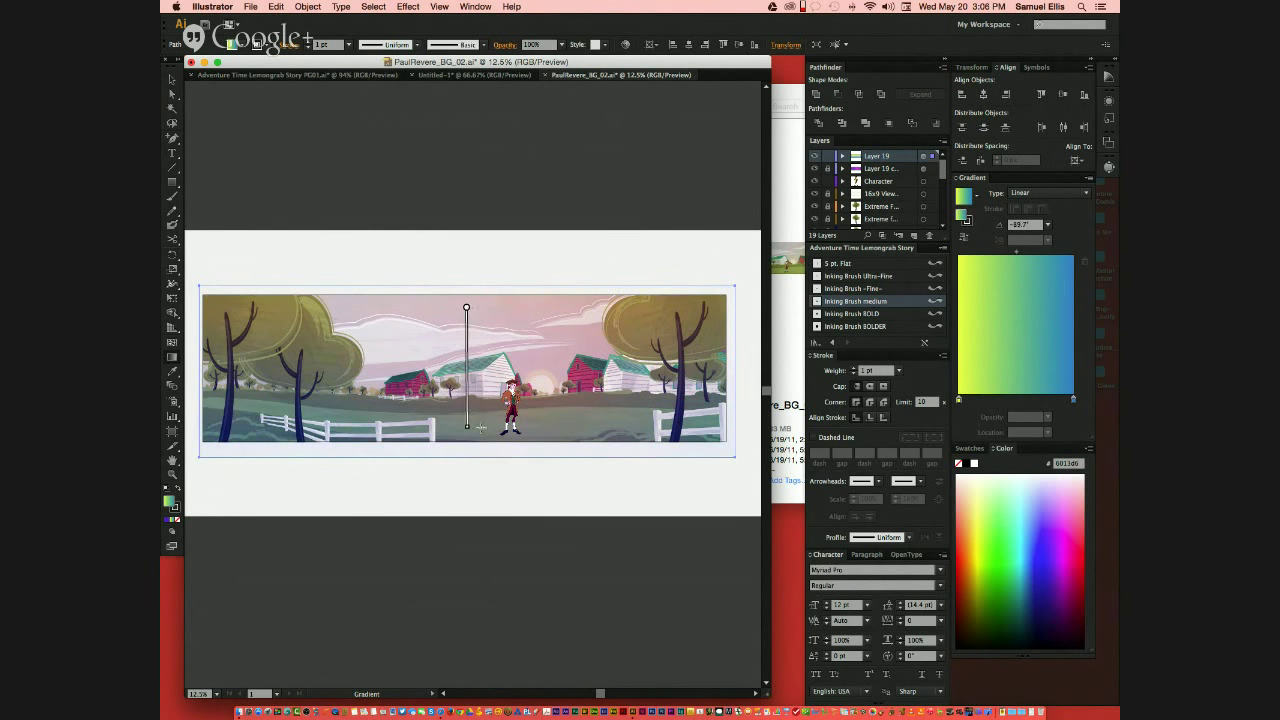
drag(554, 311, 558, 432)
key(ctrl+z)
key(v)
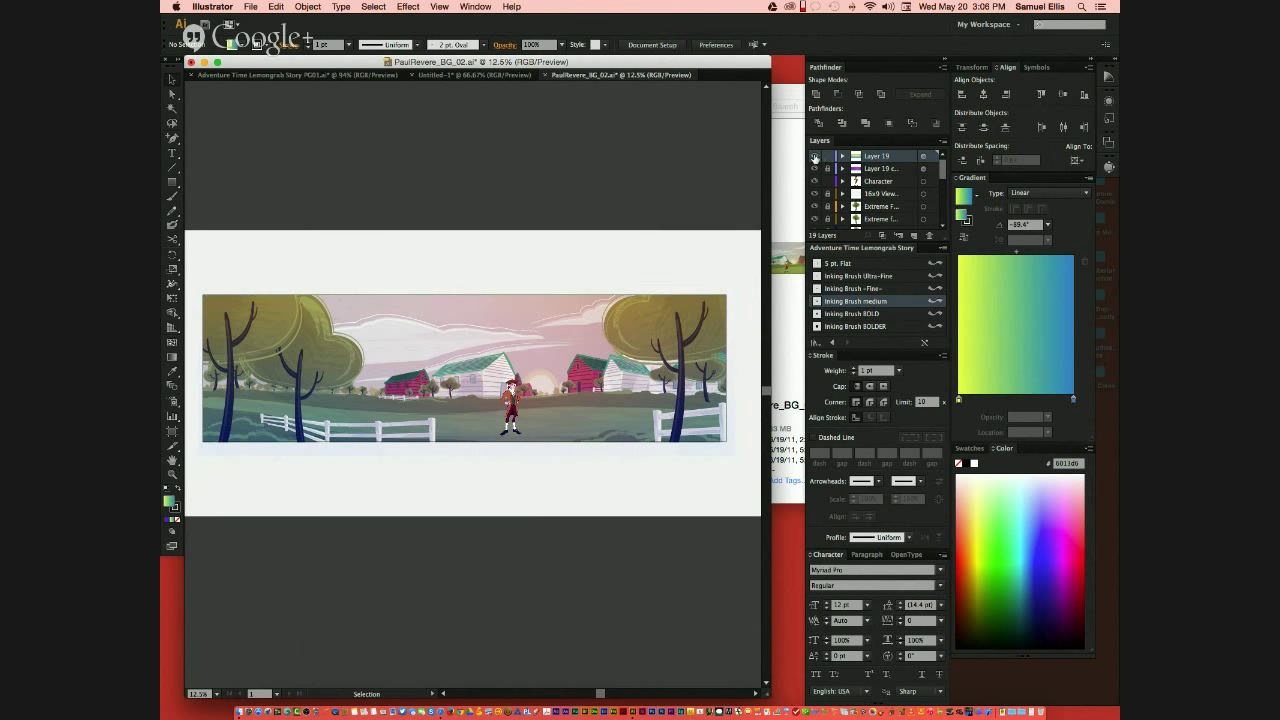
click(814, 157)
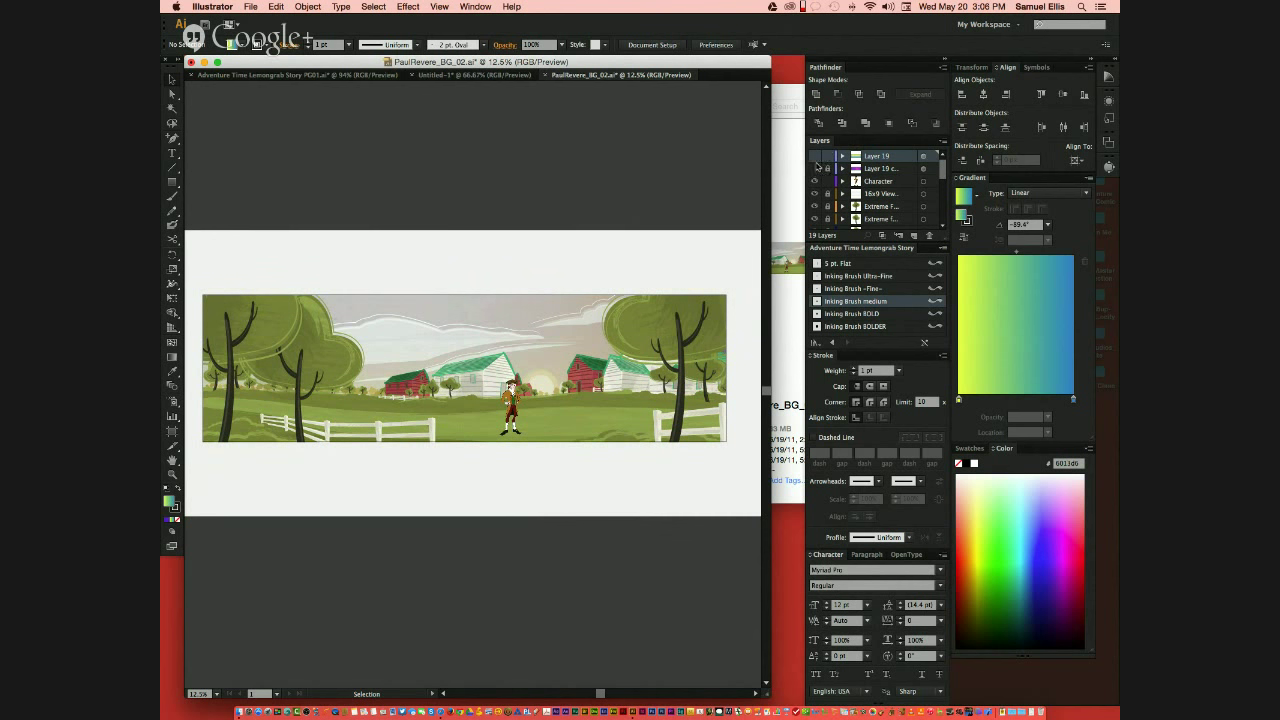
click(814, 157)
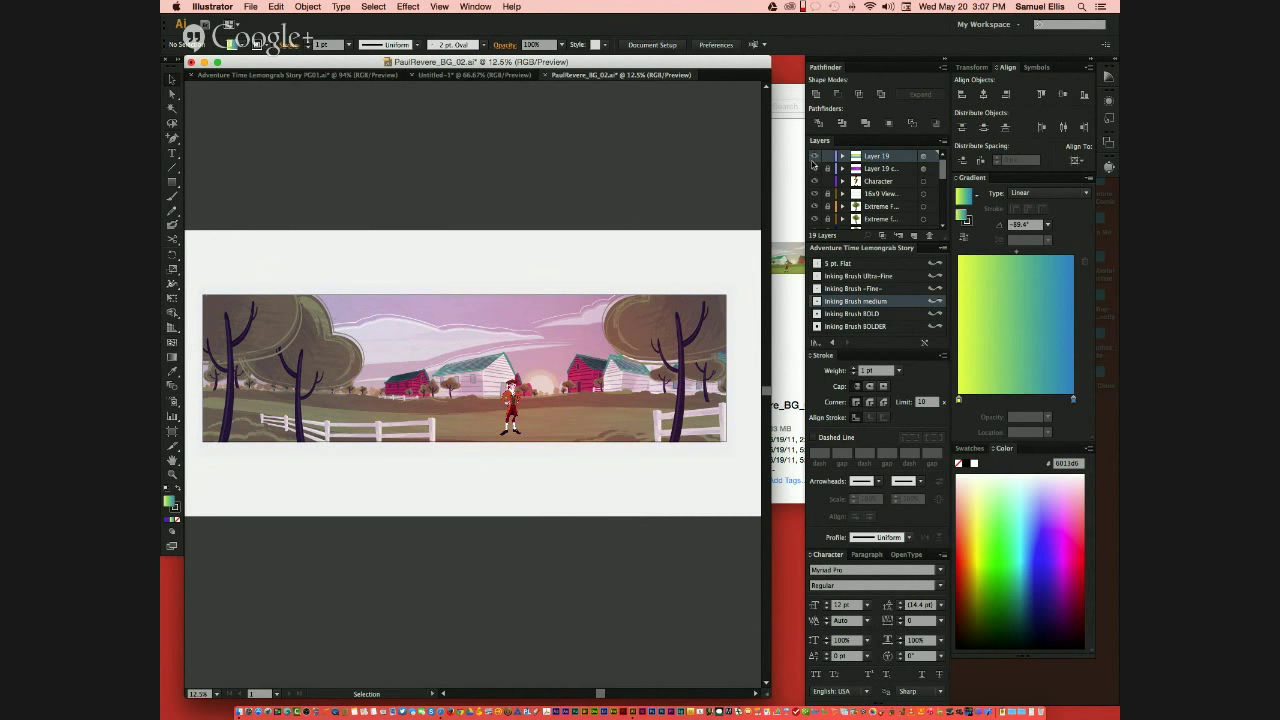
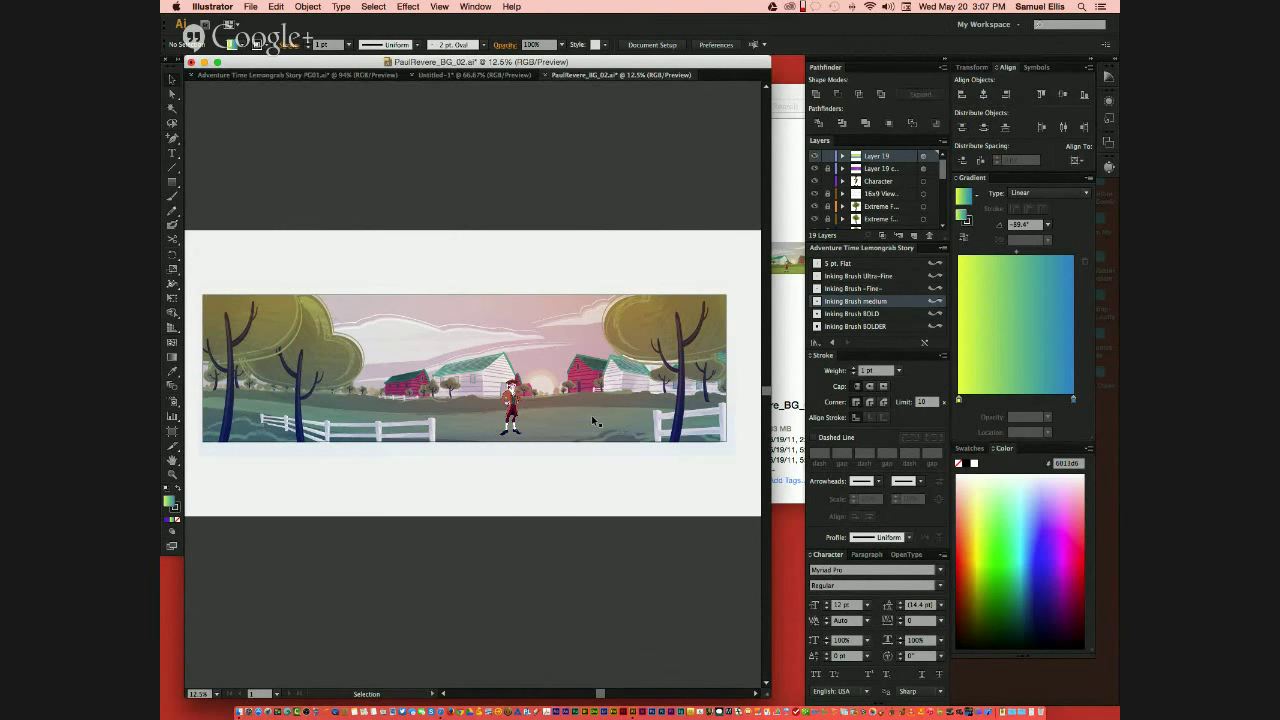
Step: Set up the Paintbrush with default colors and no fill, and add a new layer above Layer 19 for handwritten notes
key(b)
key(d)
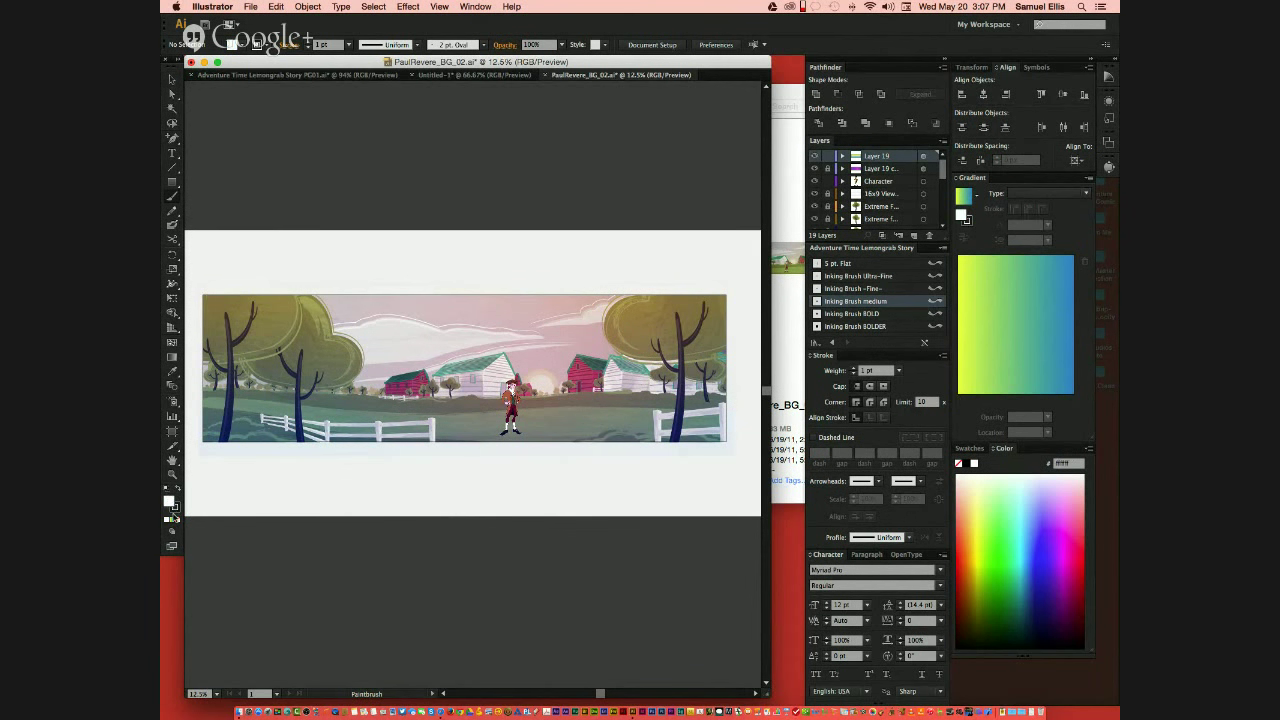
click(178, 519)
click(914, 236)
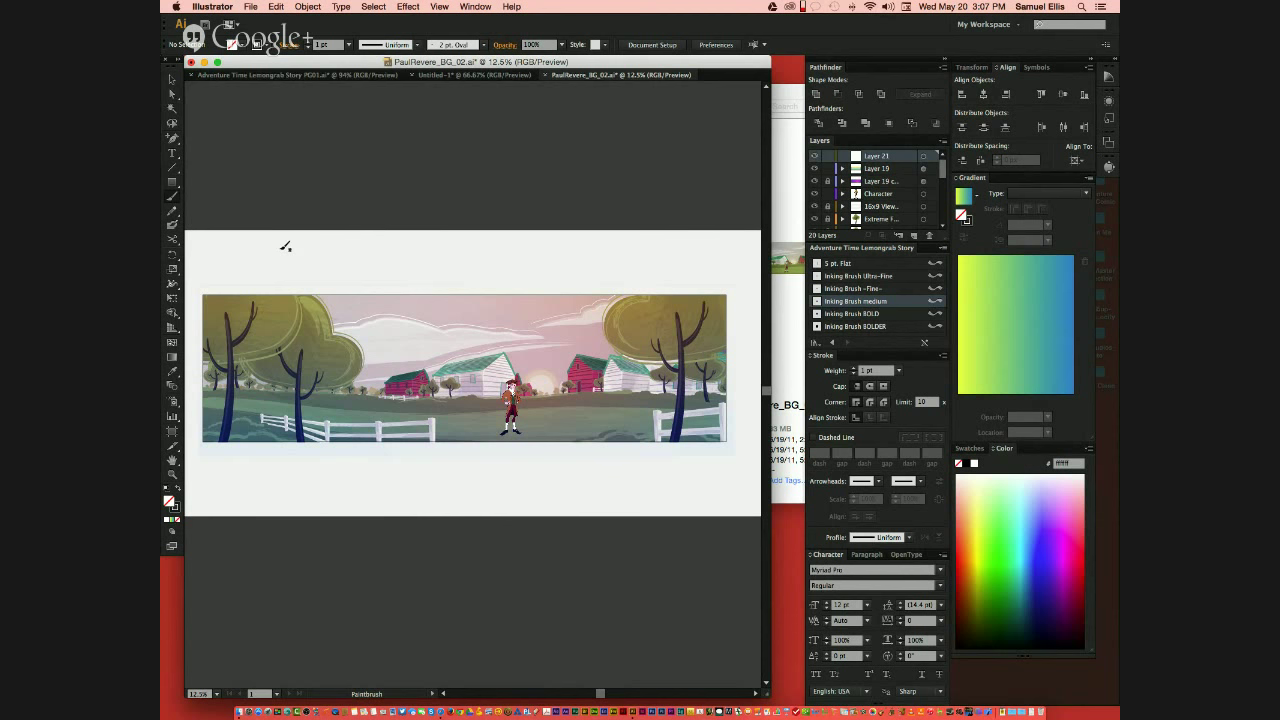
Step: Handwrite the color labels Red, Yellow and OR in a row on the white area above the background painting
mouse_move(283, 250)
mouse_down()
mouse_move(309, 246)
mouse_move(362, 270)
mouse_move(400, 249)
mouse_up()
key(super+equal)
key(super+equal)
drag(455, 347, 494, 432)
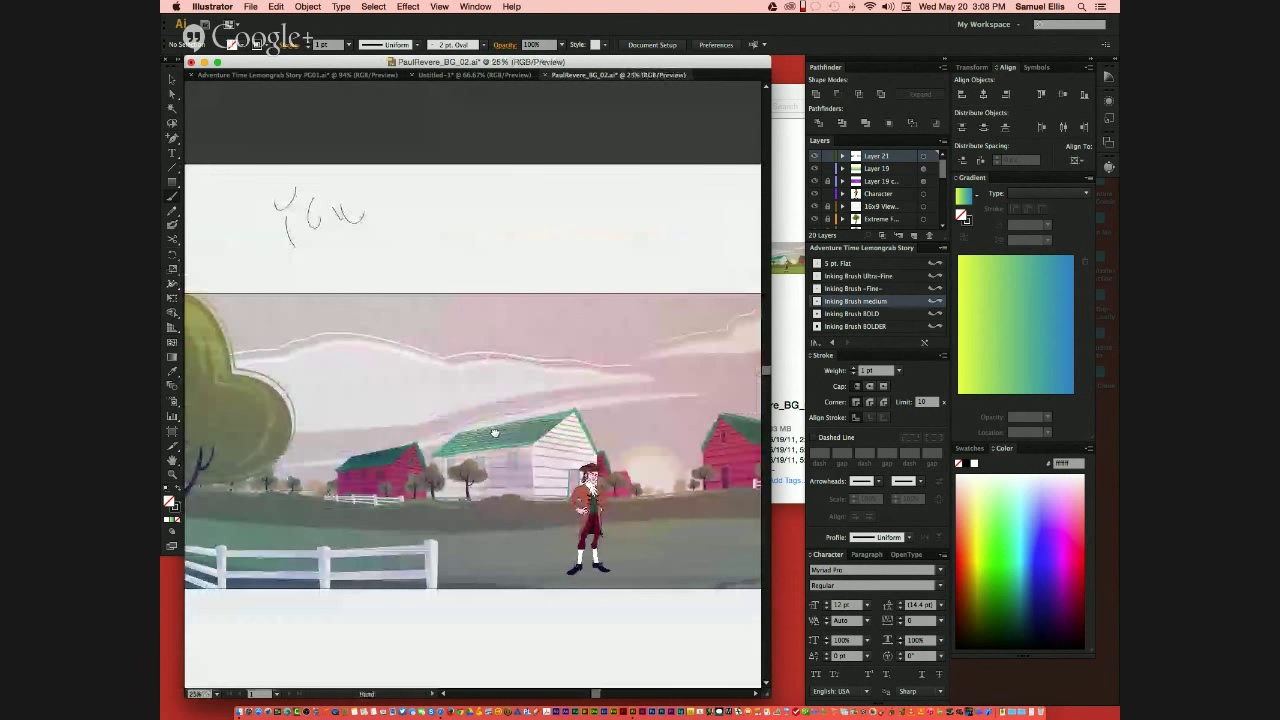
drag(494, 432, 520, 492)
drag(571, 259, 603, 281)
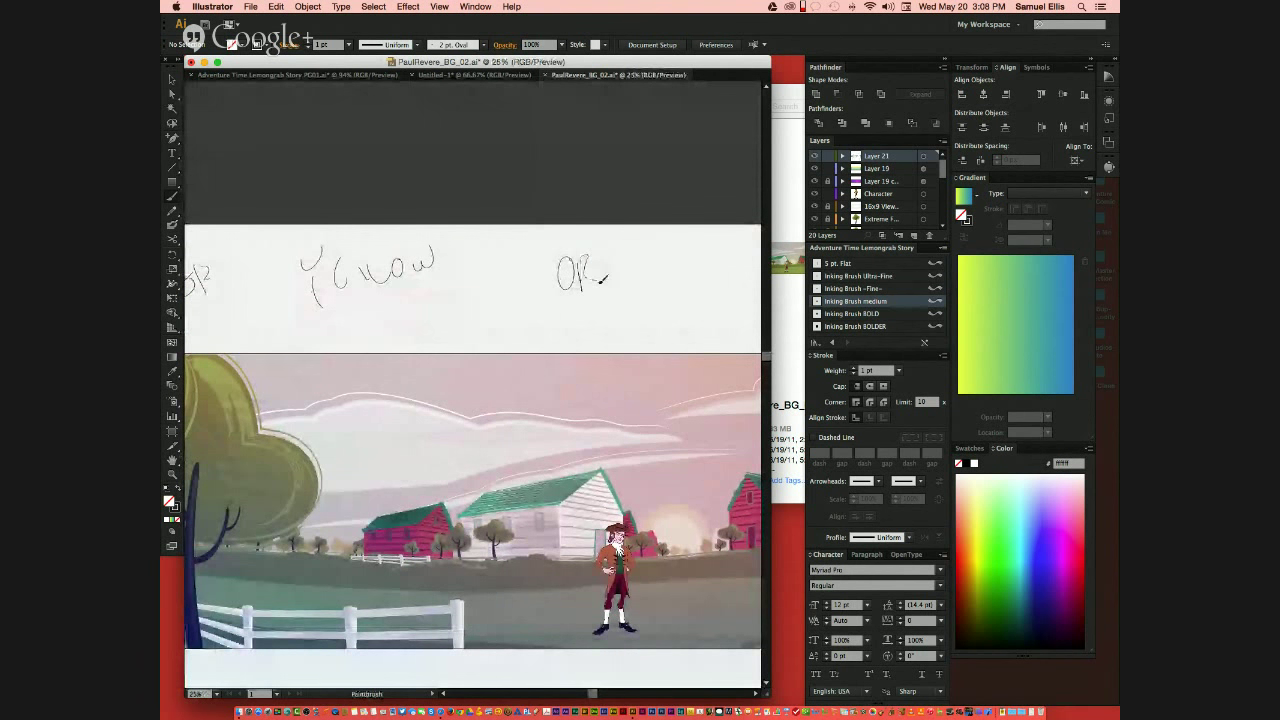
drag(523, 491, 582, 438)
key(super+minus)
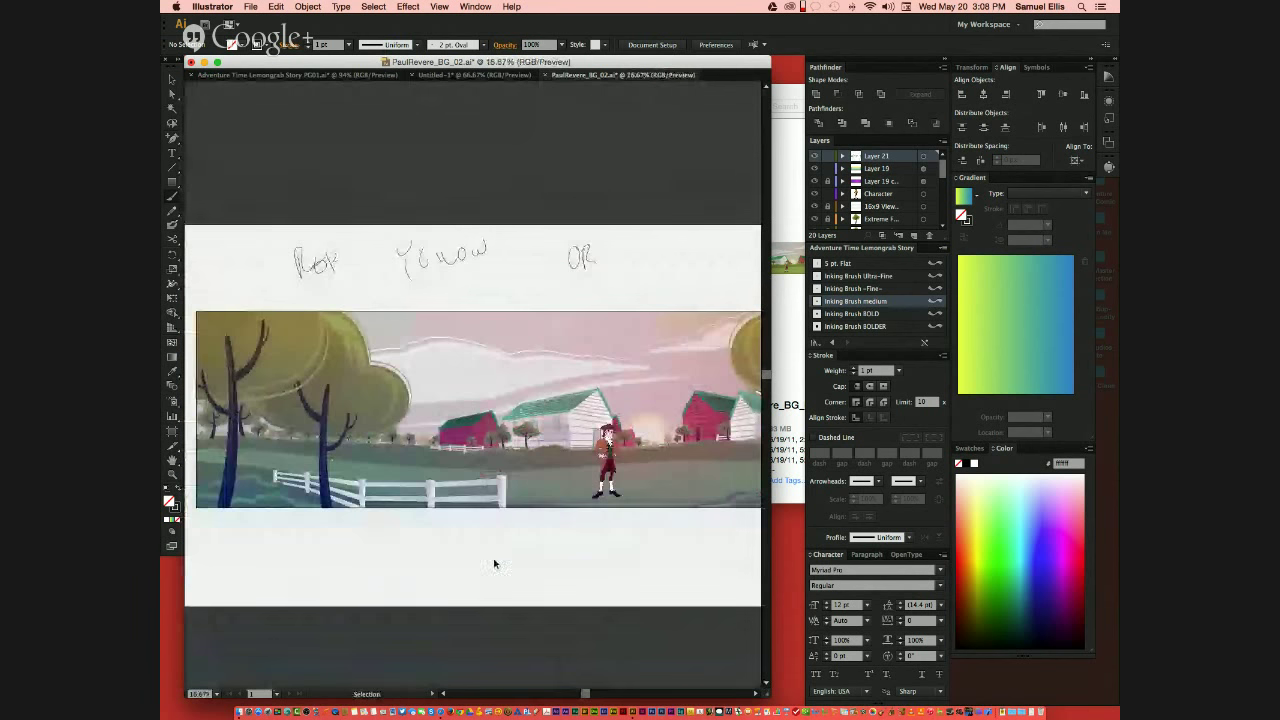
Step: Handwrite the letters P, B and G in a row on the white area below the painting
drag(294, 546, 290, 566)
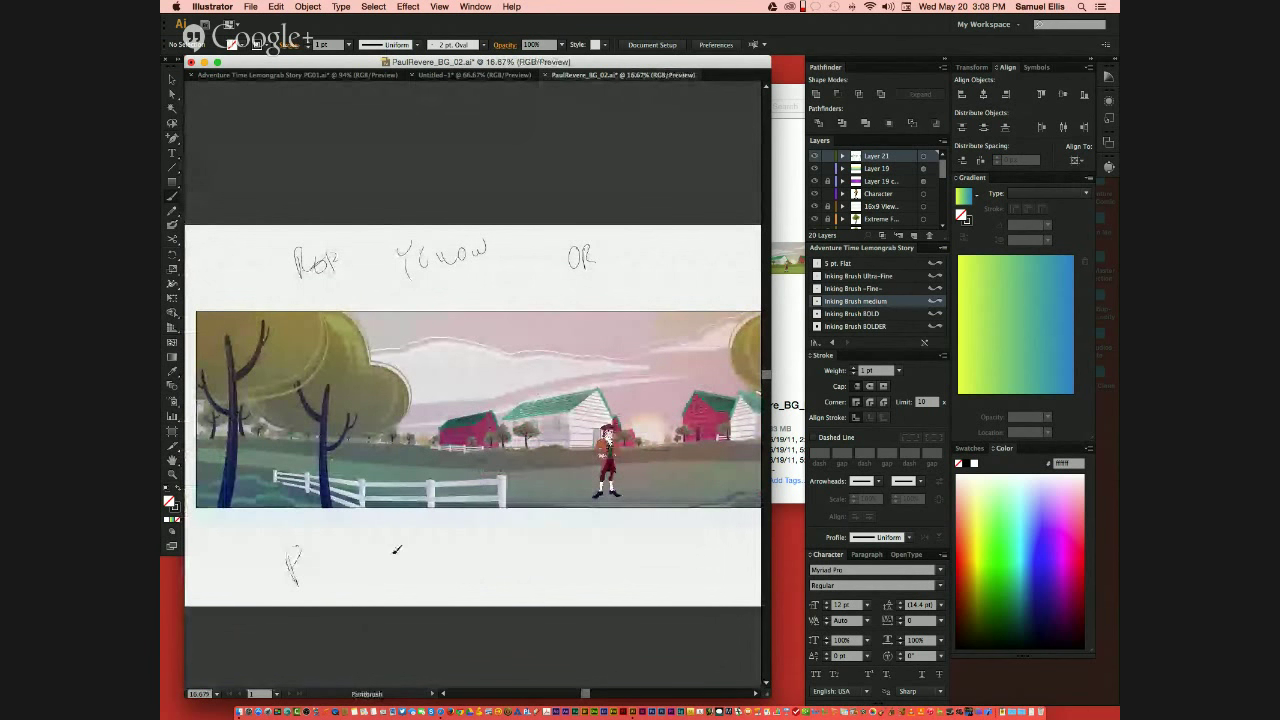
drag(441, 550, 447, 588)
drag(587, 549, 598, 588)
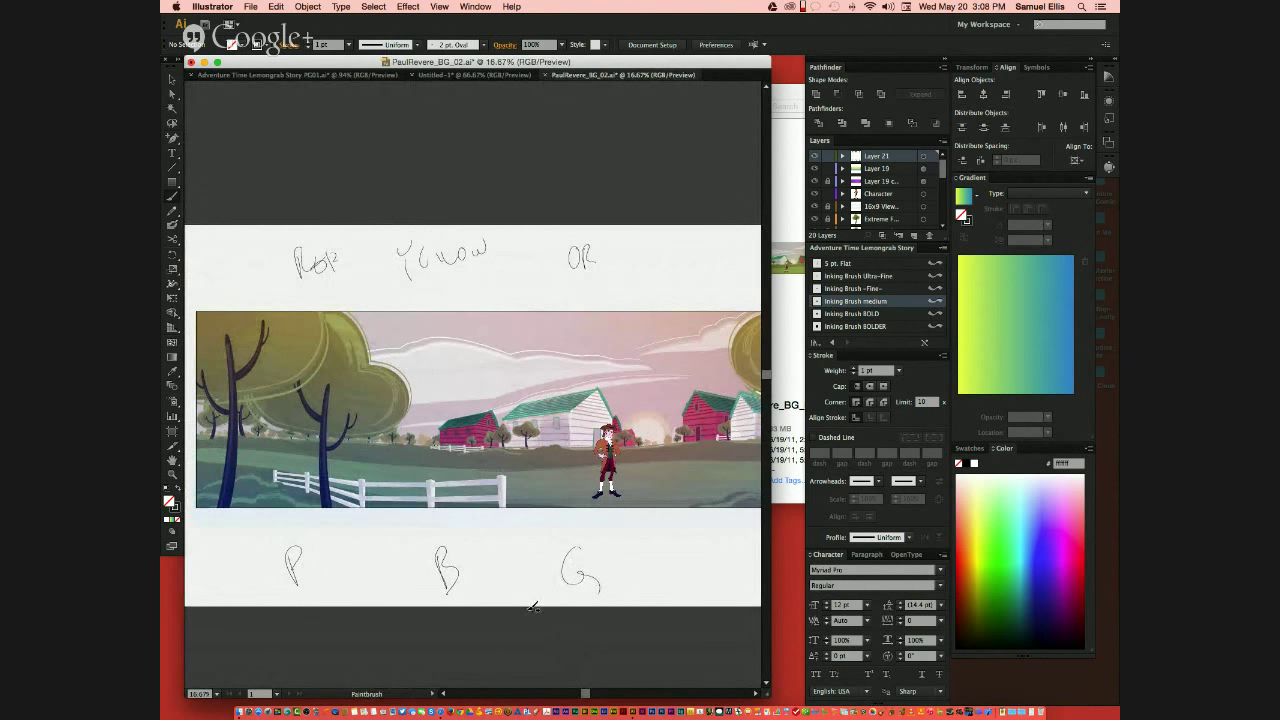
Step: Draw lines across the painting connecting Yellow to P, Red to G, and OR to B
drag(436, 277, 273, 542)
drag(320, 285, 603, 546)
drag(455, 590, 540, 365)
drag(587, 268, 542, 363)
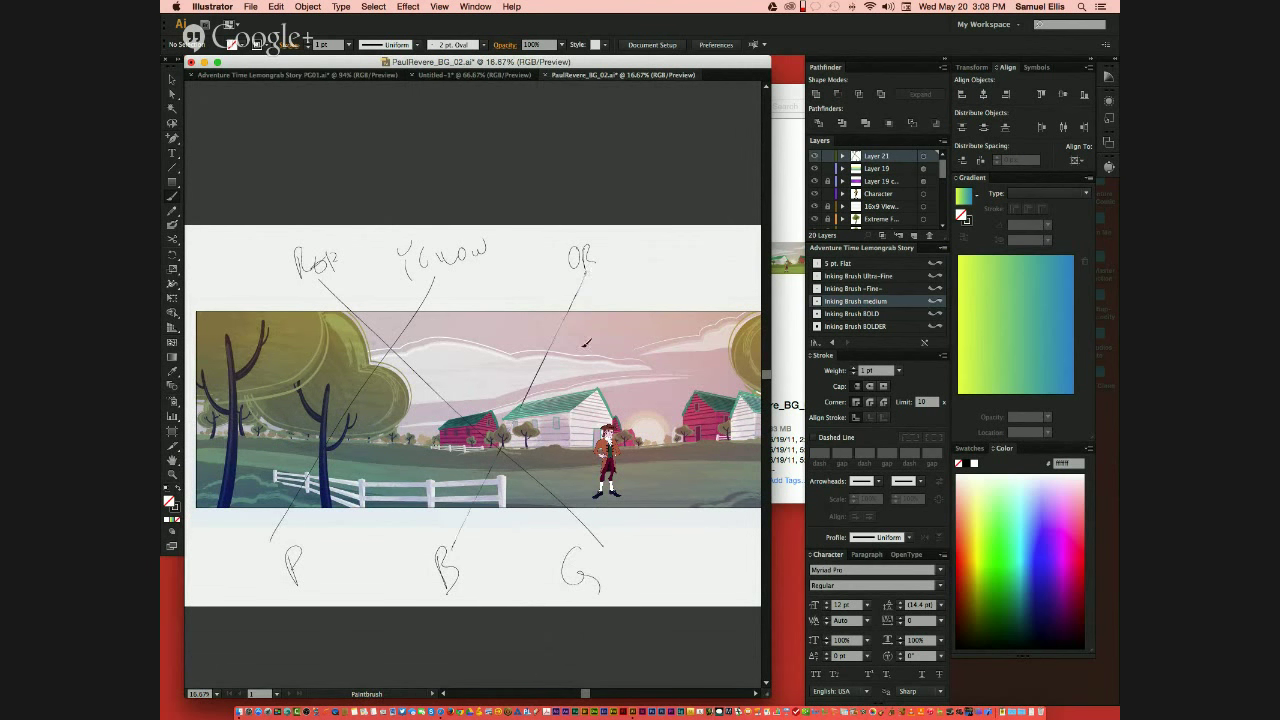
Step: Circle the whole upper row of color labels, circle the B below, and retrace the line between OR and B
mouse_move(525, 200)
mouse_down()
mouse_move(280, 245)
mouse_move(650, 245)
mouse_move(530, 185)
mouse_up()
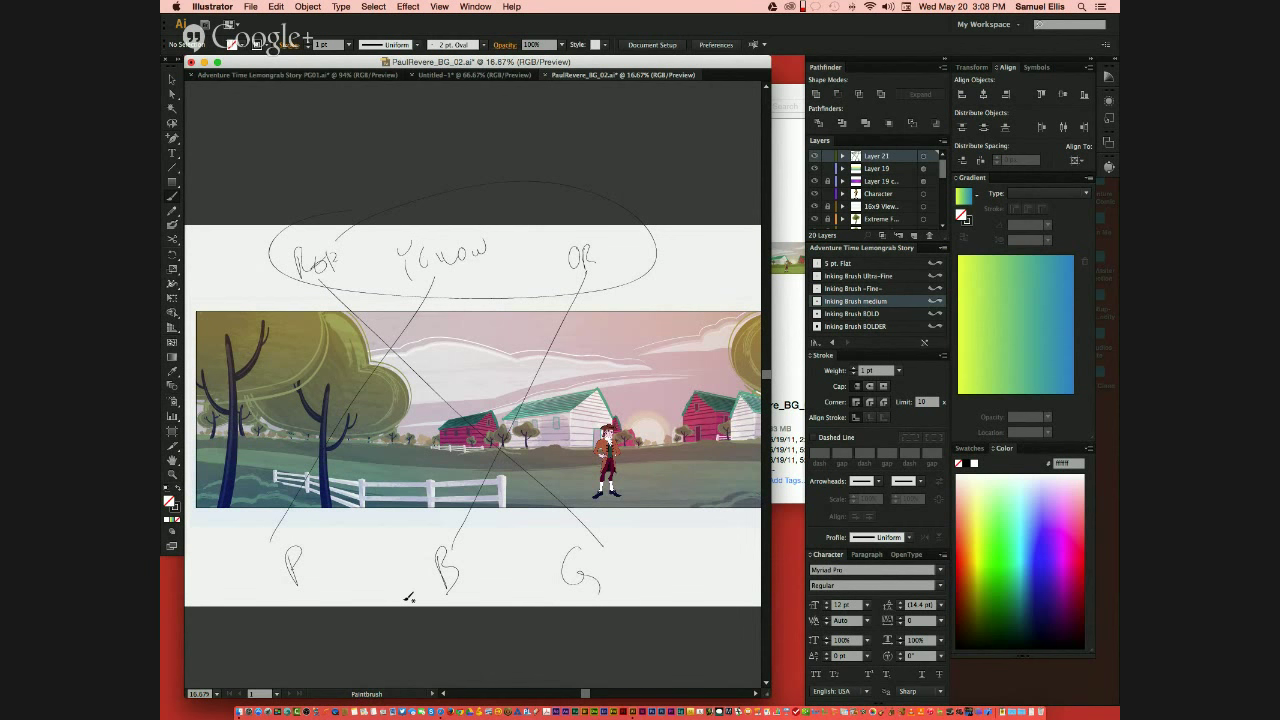
drag(489, 553, 422, 601)
drag(426, 533, 468, 512)
drag(588, 252, 504, 466)
Step: Select all unlocked artwork, including the handwritten color notes, and delete it
key(v)
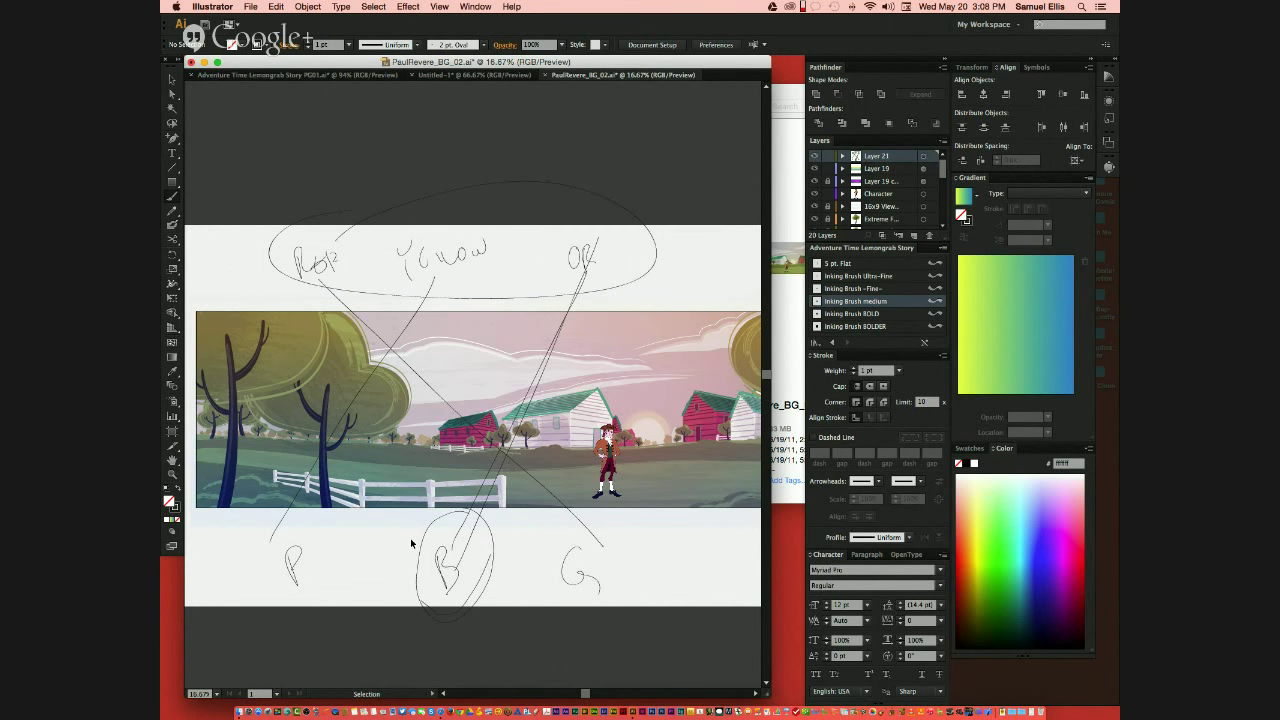
key(super+a)
key(b)
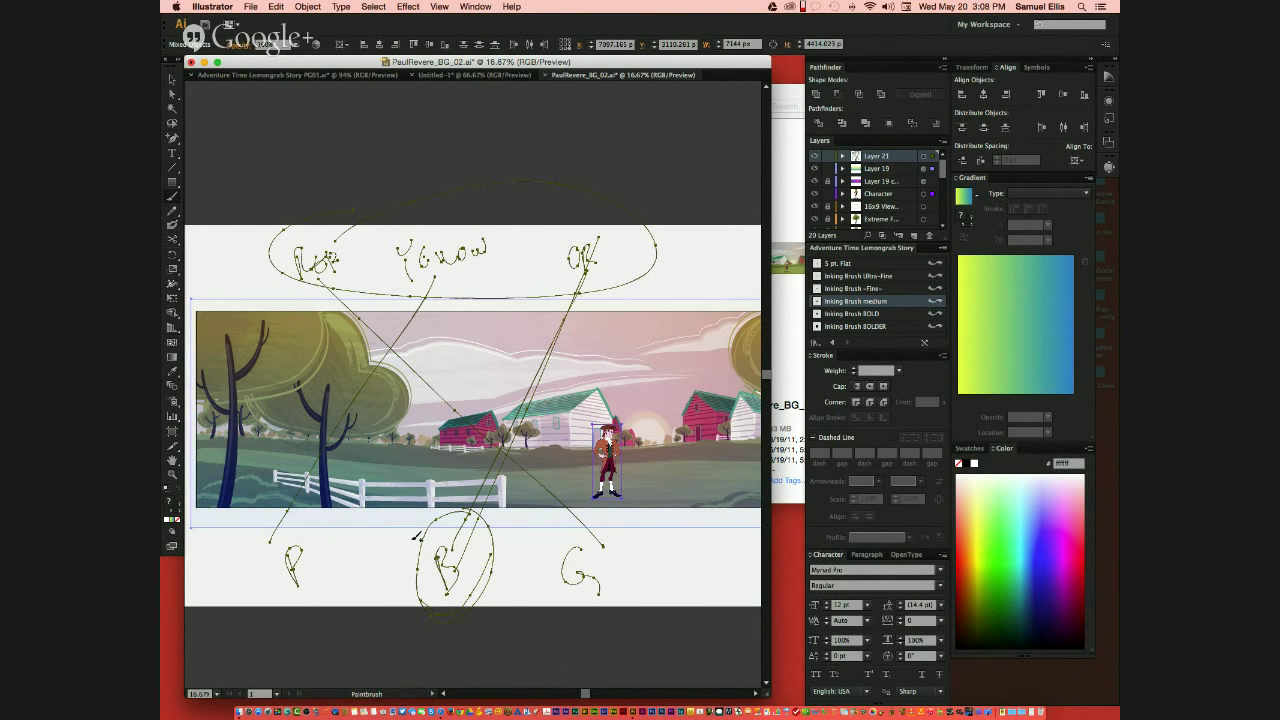
key(Delete)
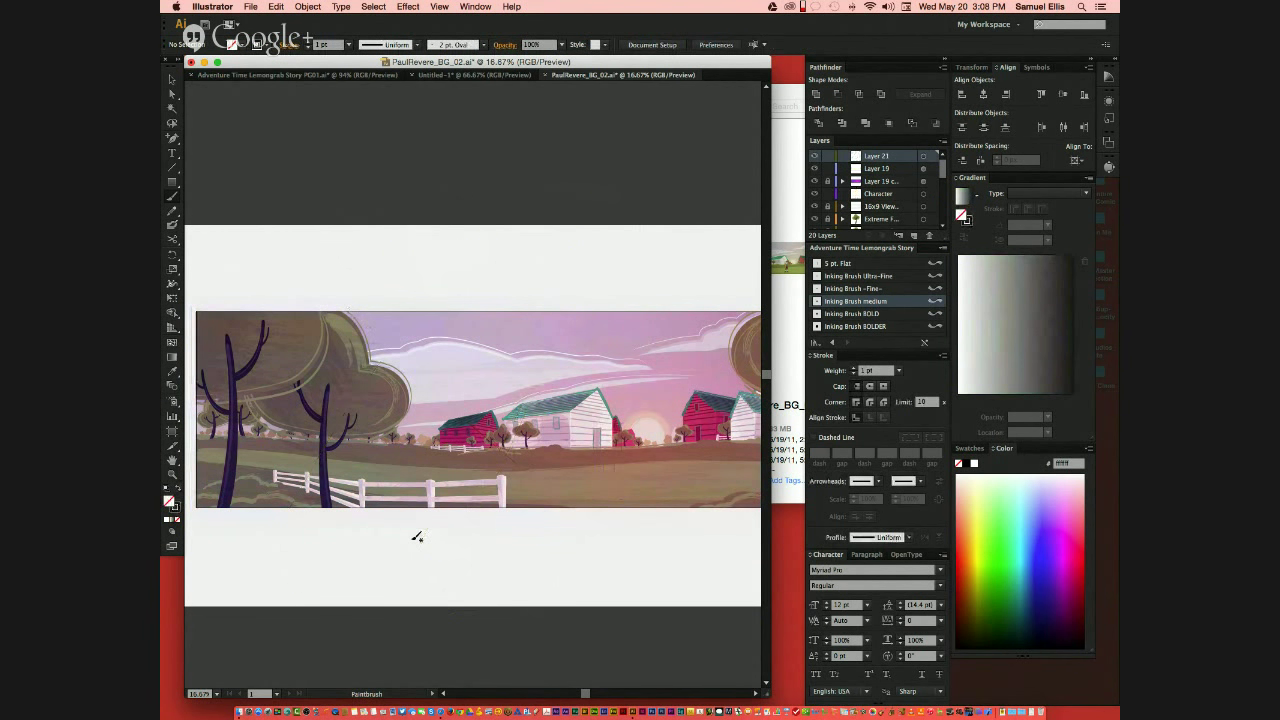
Step: Switch to Safari and load the website nsdstudios.com
click(436, 702)
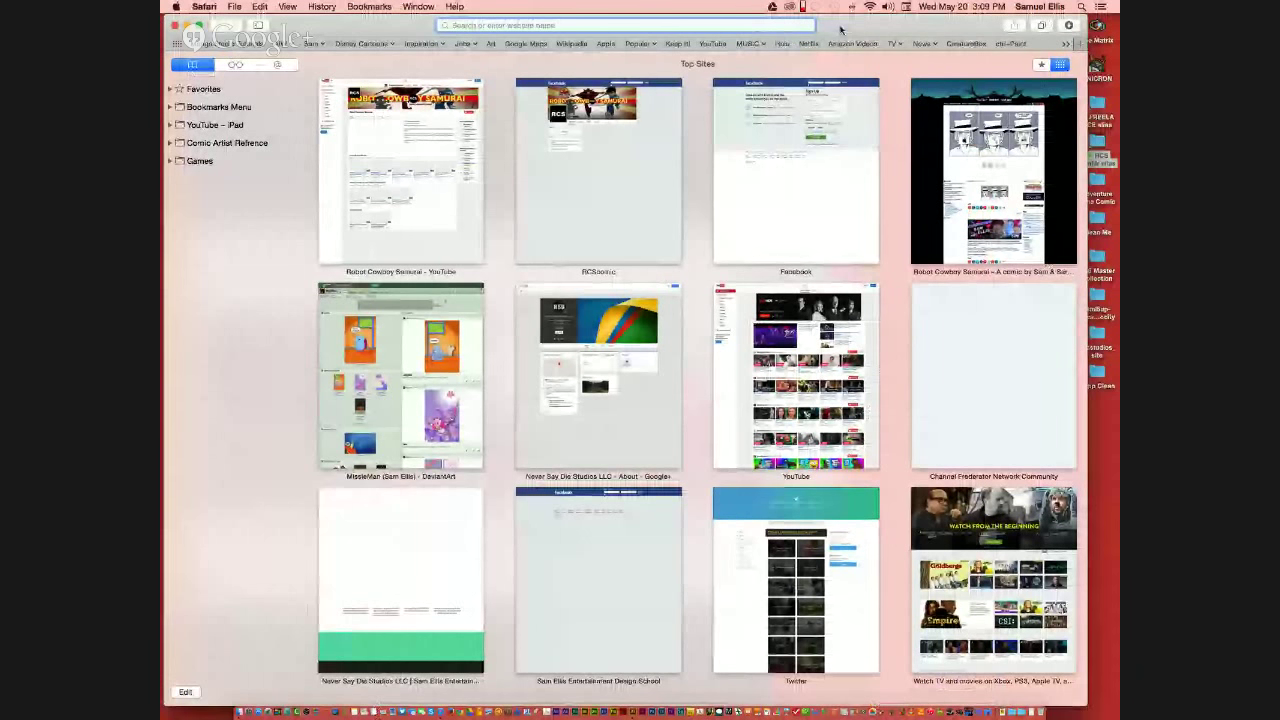
click(673, 25)
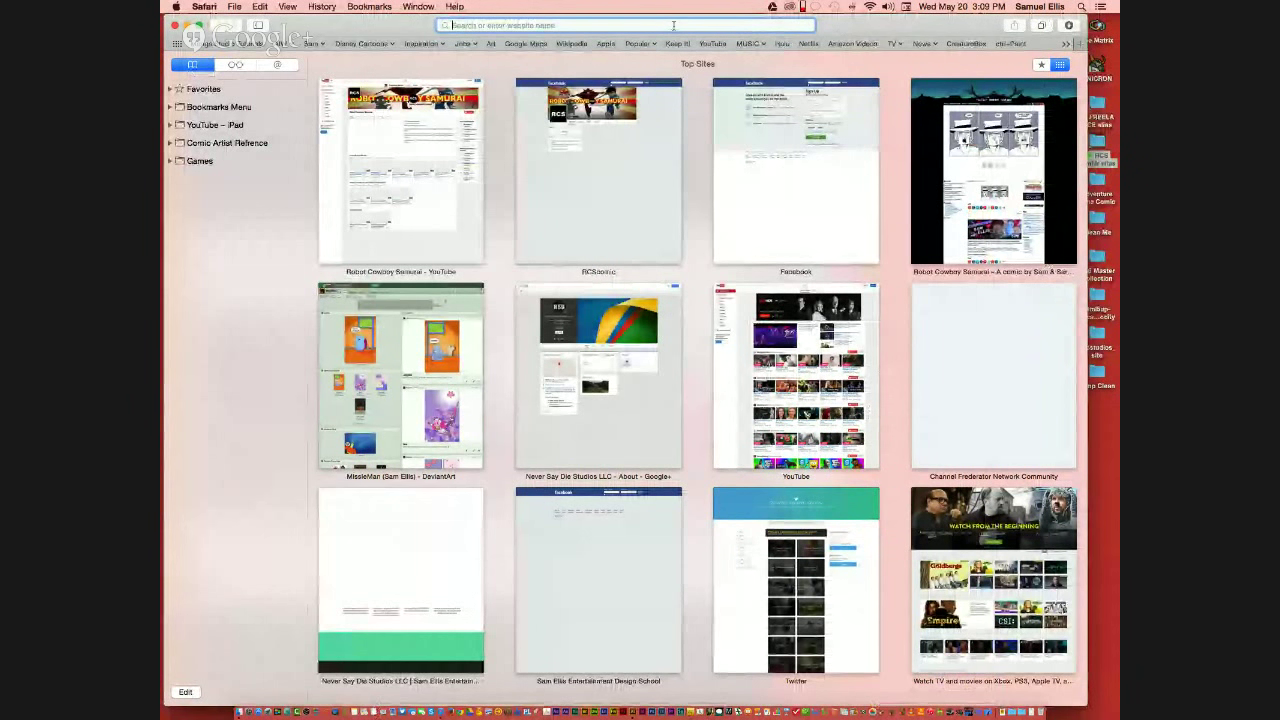
text(nsdstudios.com)
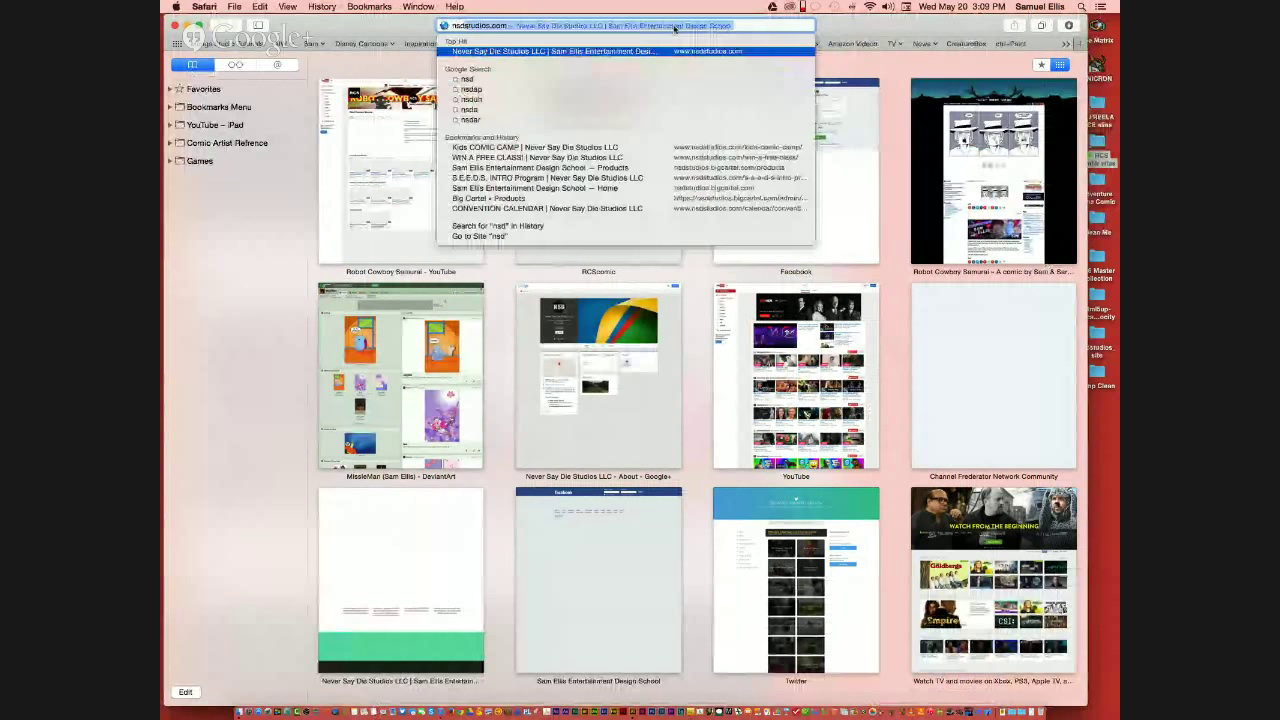
key(Return)
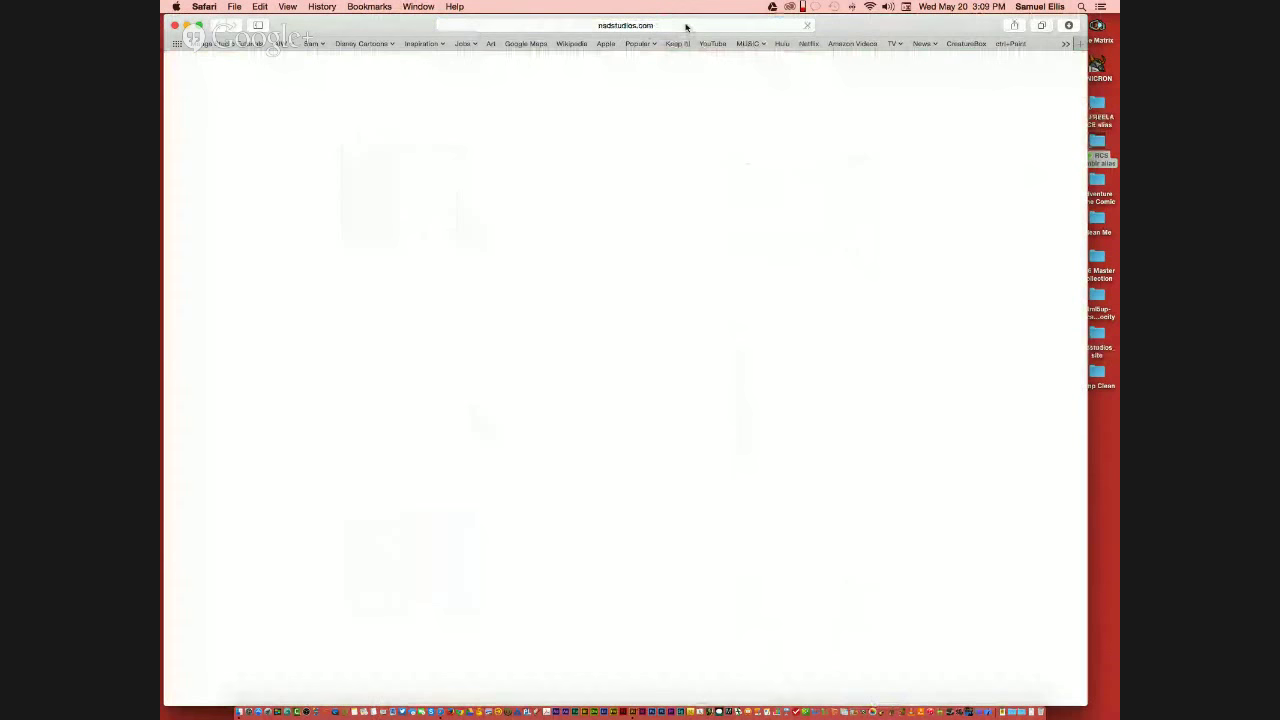
click(685, 25)
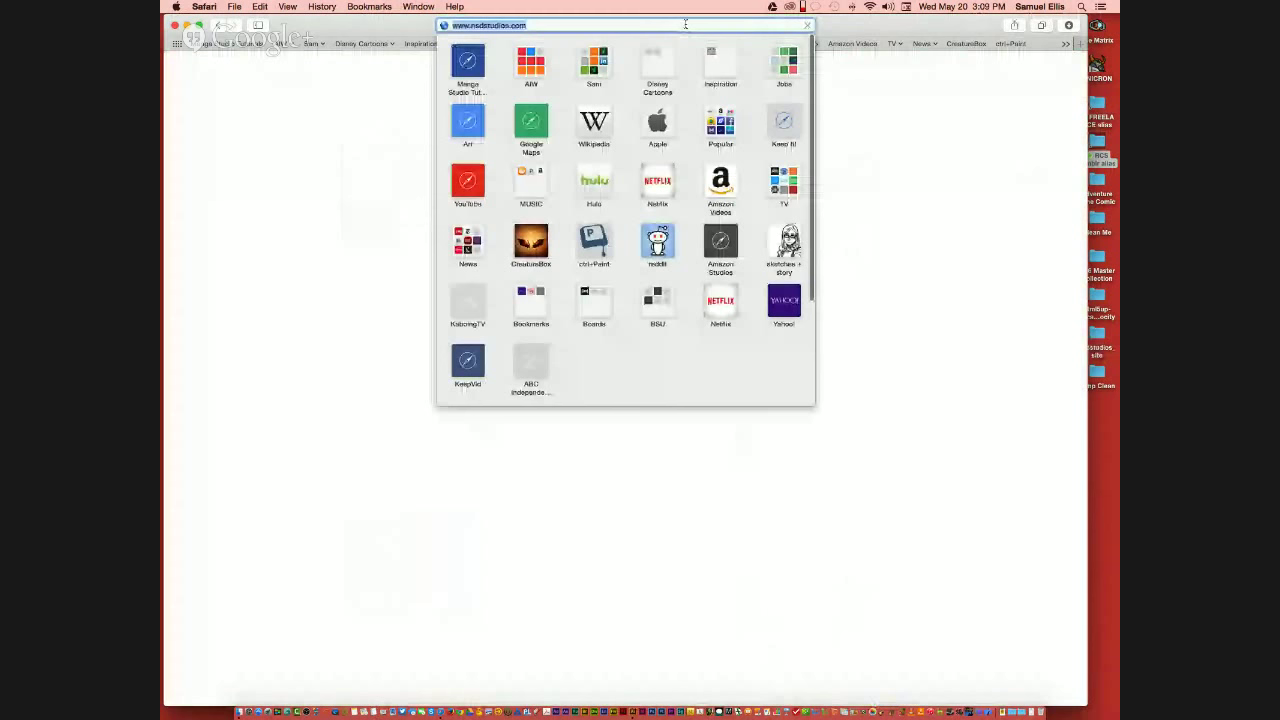
click(848, 98)
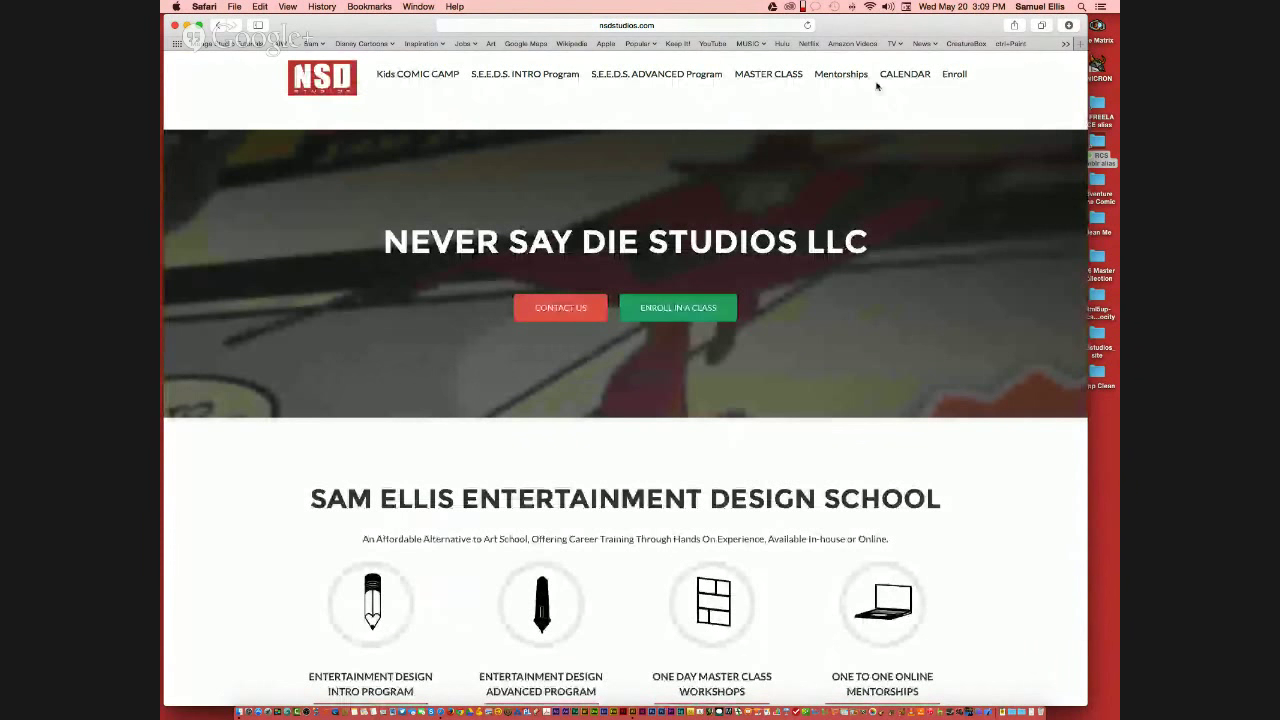
Step: Look over the studio home page, including its calendar options, school programs, instructors and company information
mouse_move(904, 76)
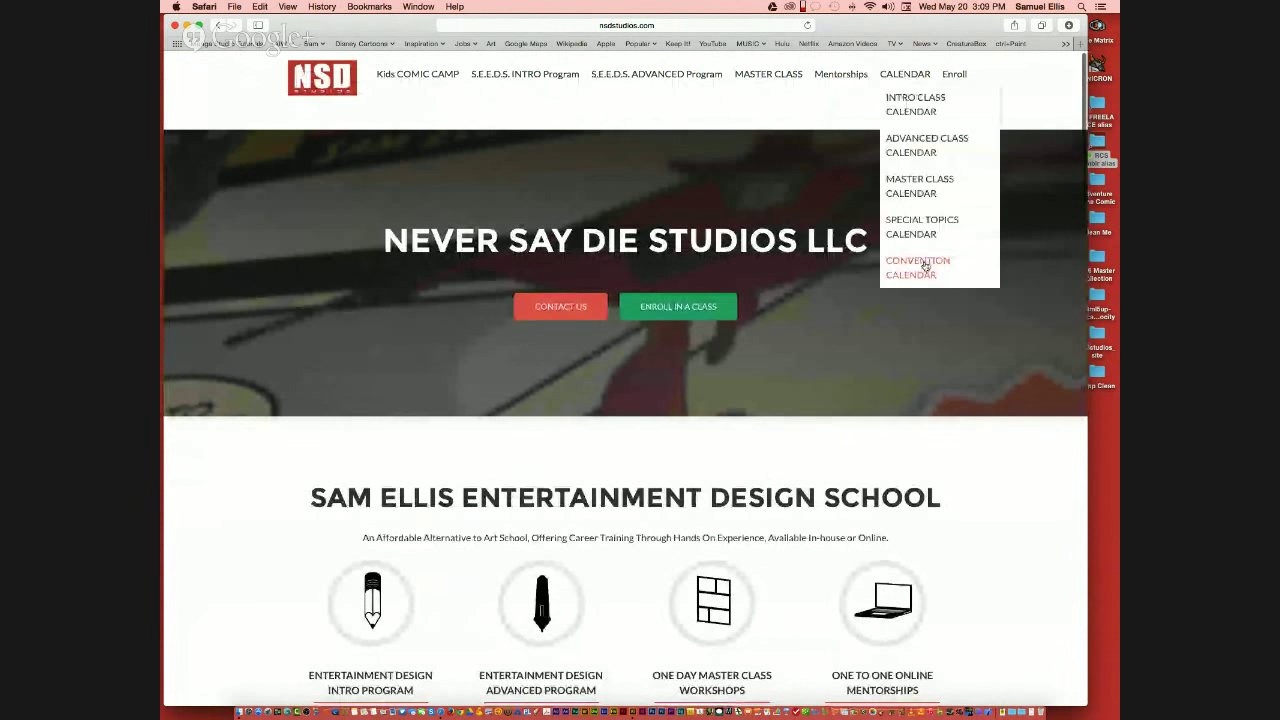
scroll(927, 265, down, 3)
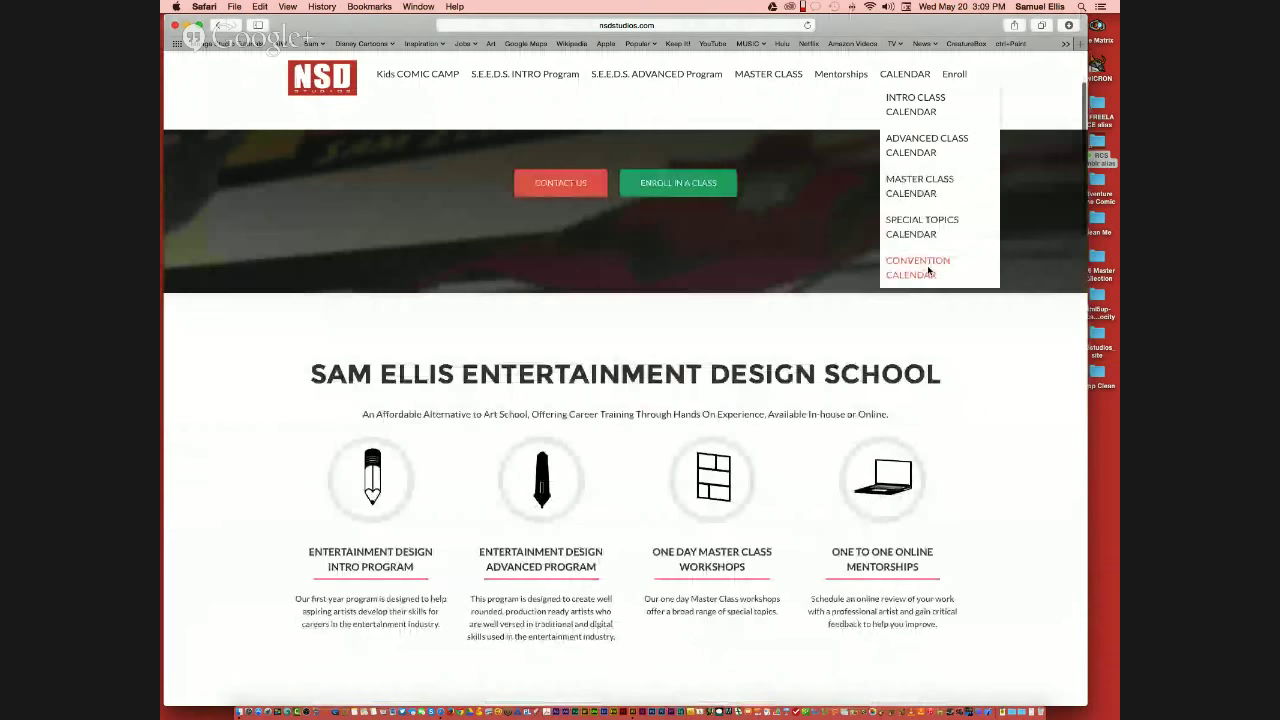
scroll(900, 270, down, 10)
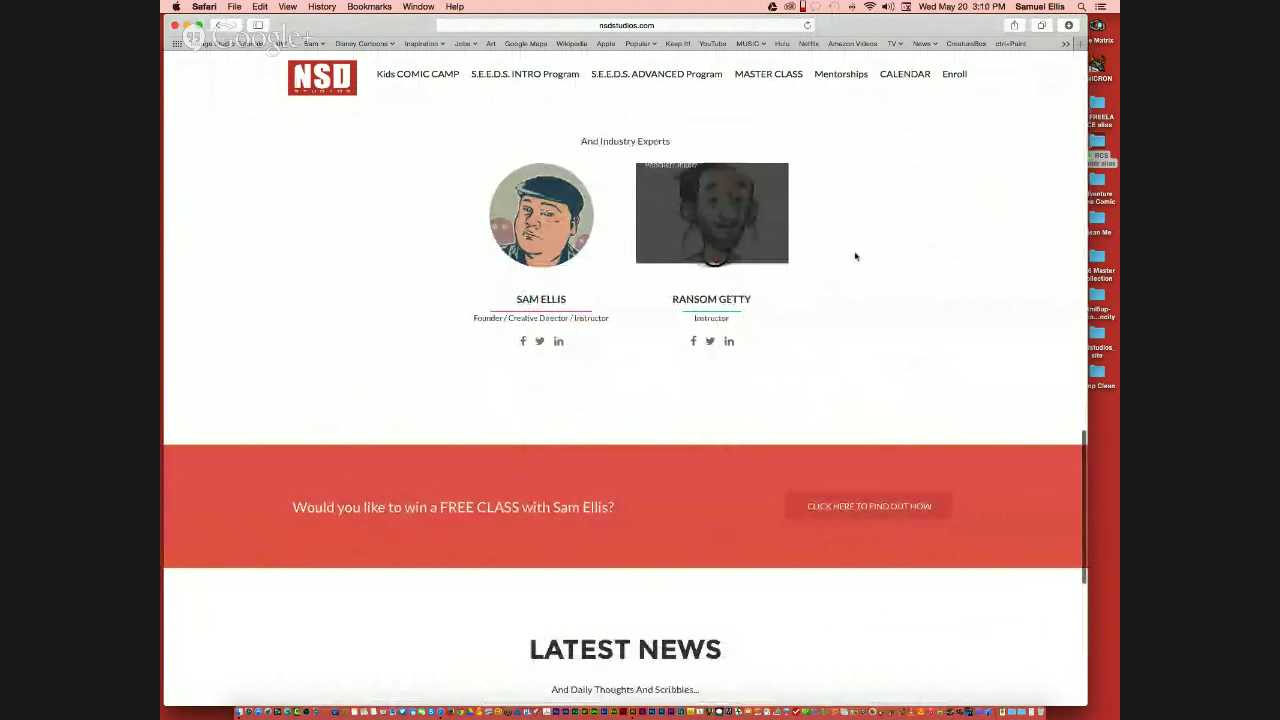
scroll(858, 269, up, 10)
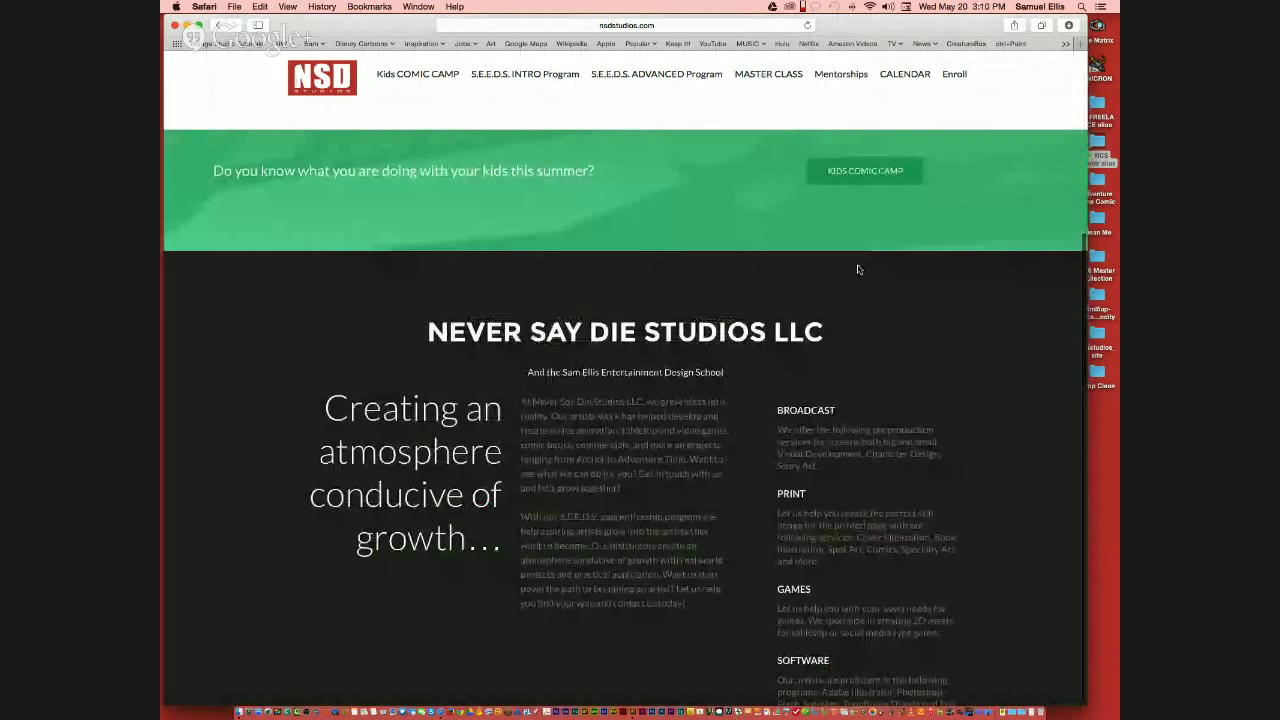
scroll(858, 269, up, 5)
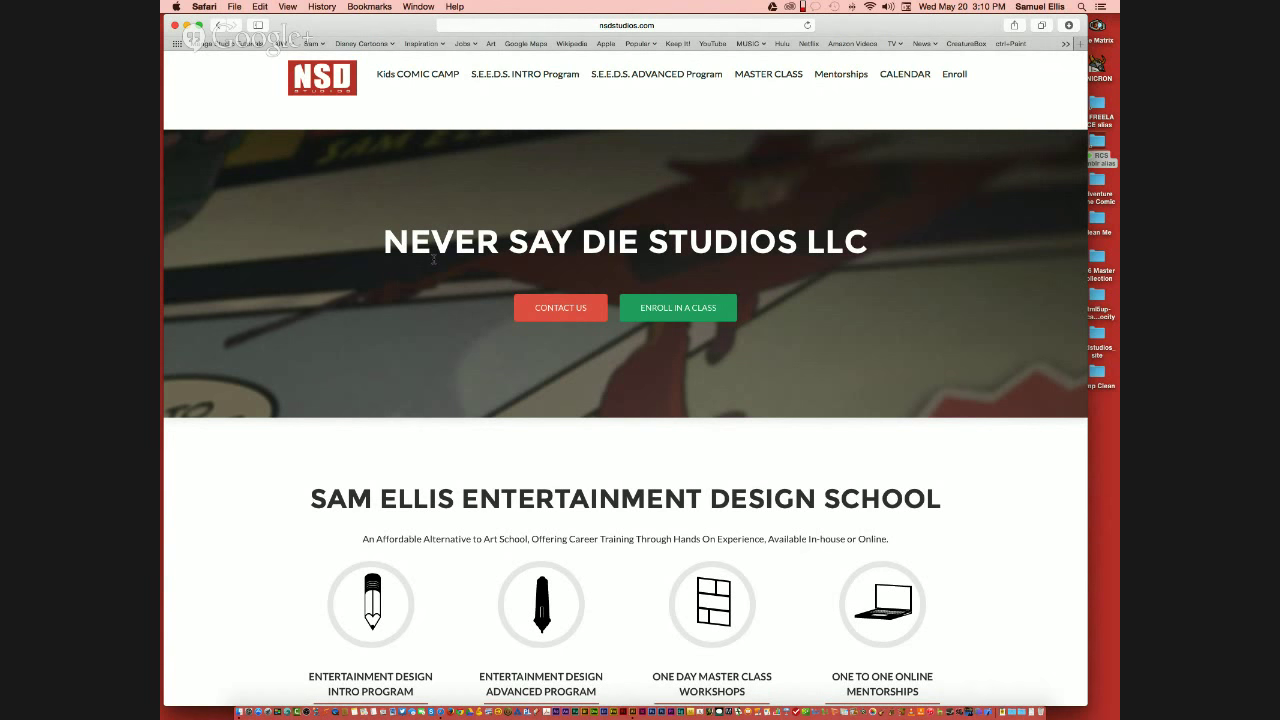
scroll(433, 259, down, 10)
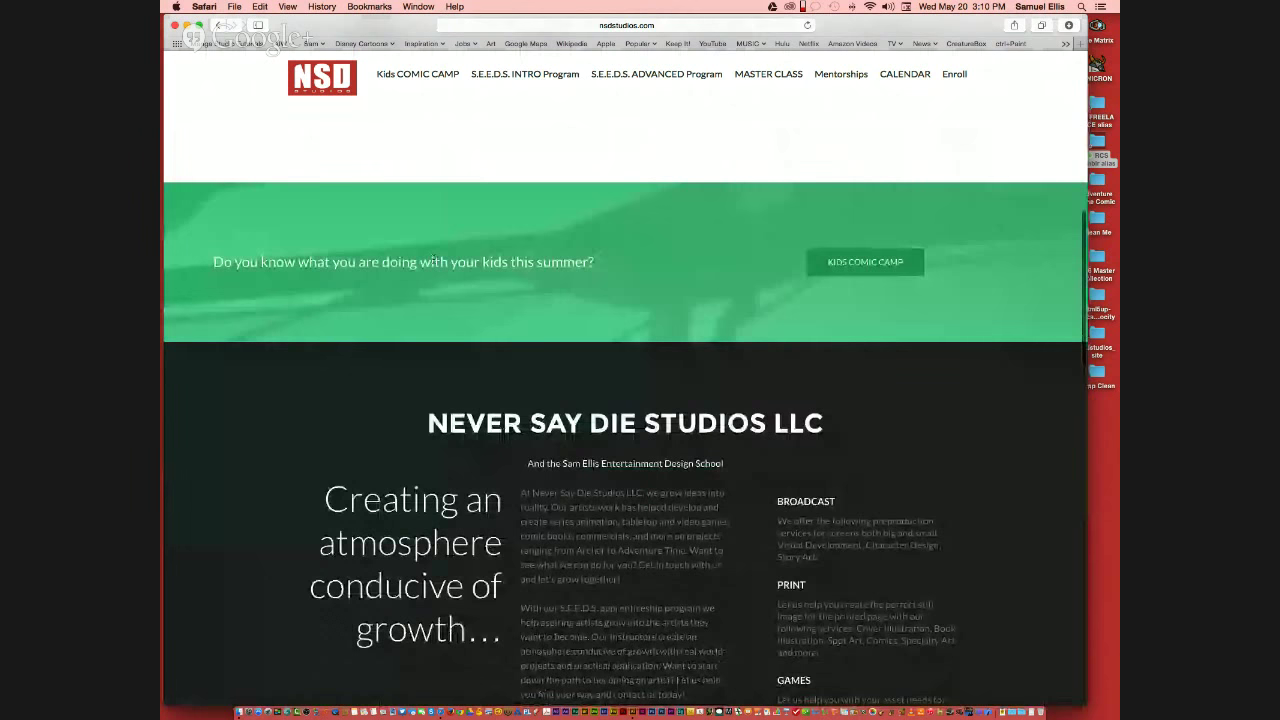
scroll(625, 380, up, 10)
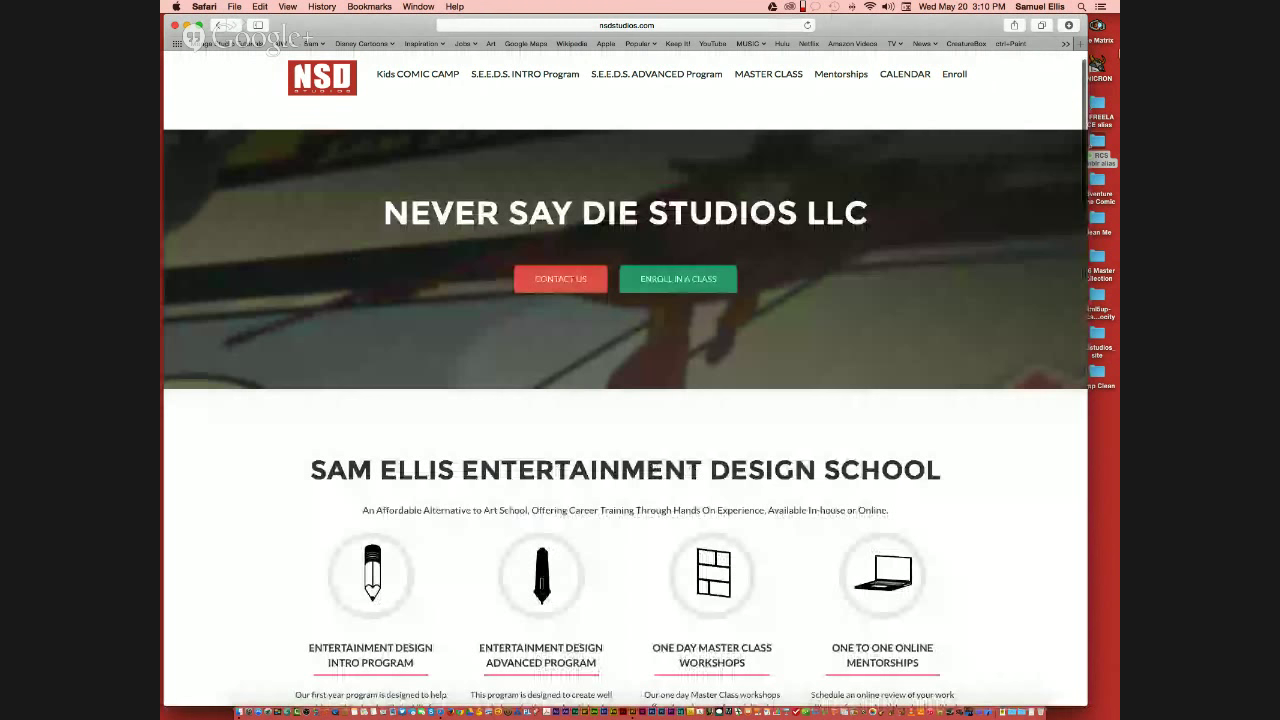
Step: Open the site's Convention Calendar and follow the May link for Awesome Con Washington
mouse_move(905, 74)
click(925, 266)
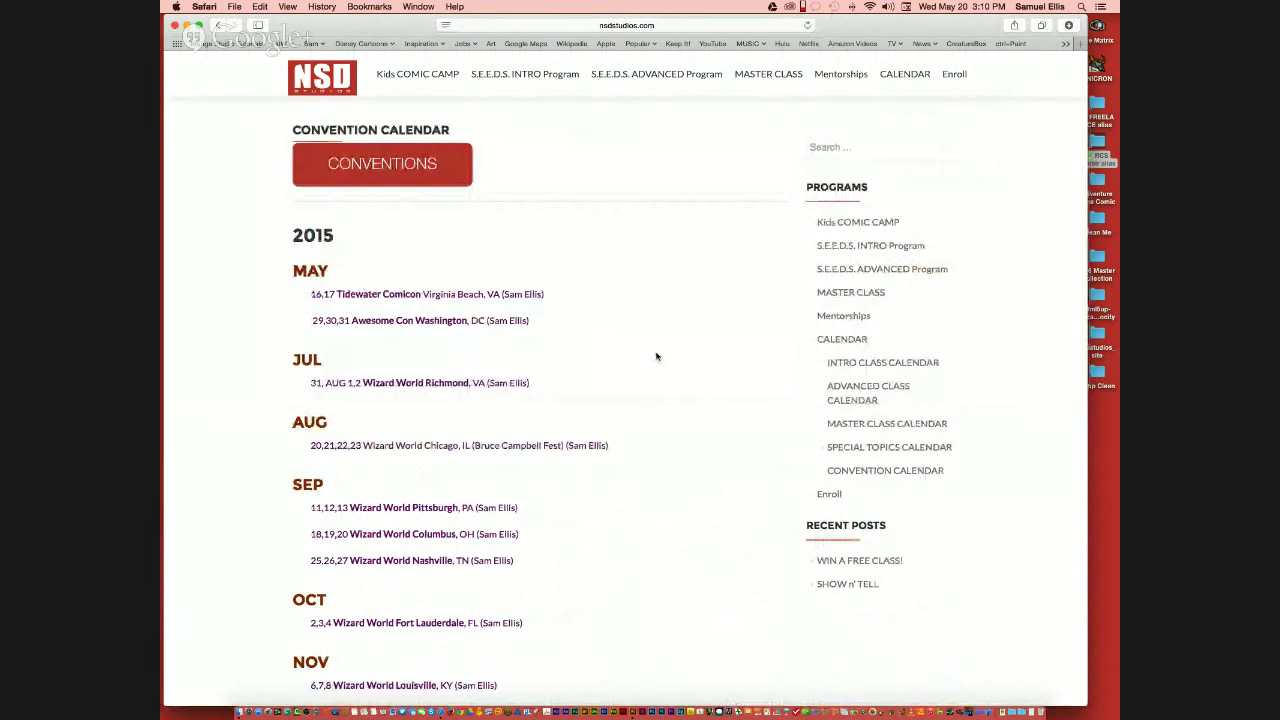
click(395, 321)
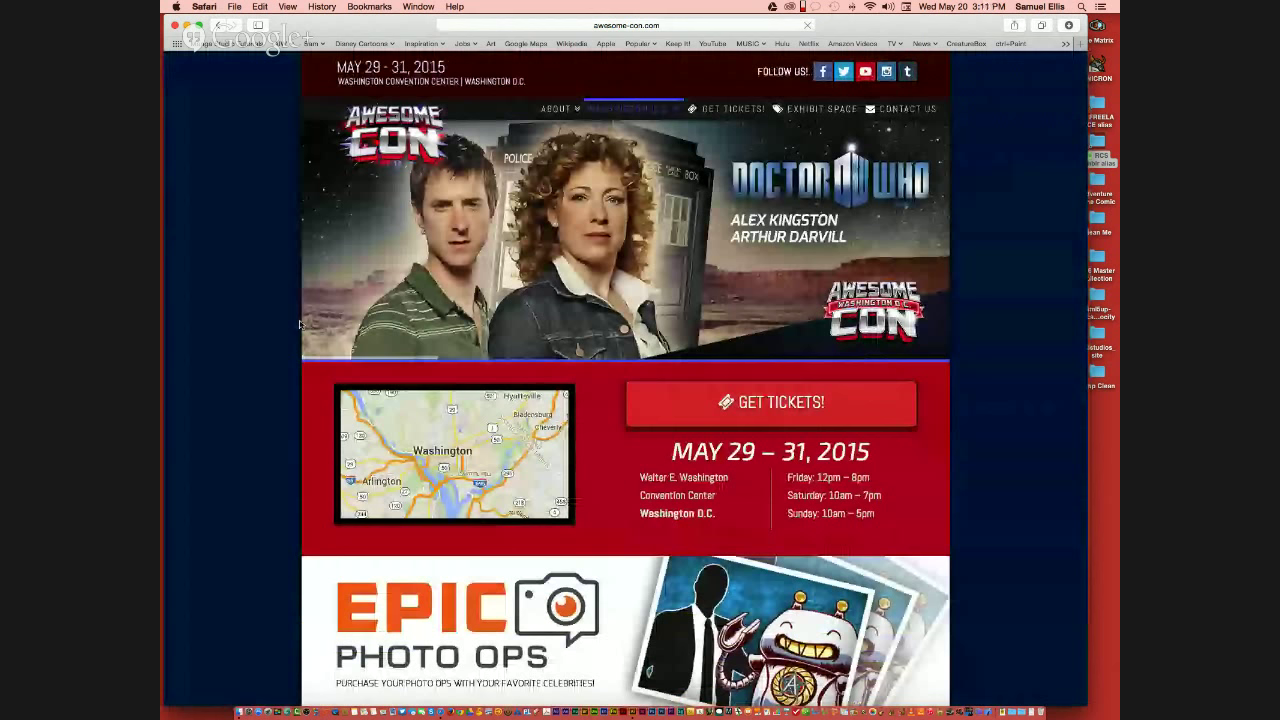
Step: Look through the Awesome Con page's dates, guest announcements and news, and close the browser window
scroll(299, 323, down, 1)
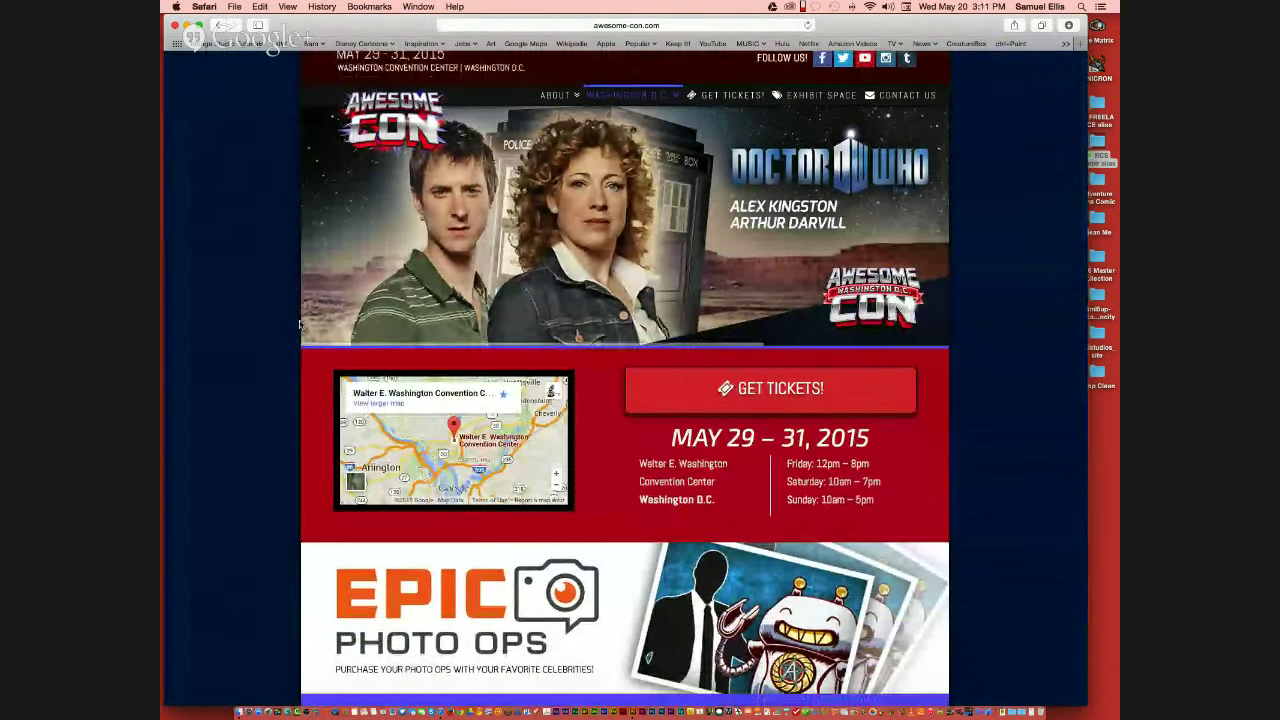
scroll(299, 323, down, 1)
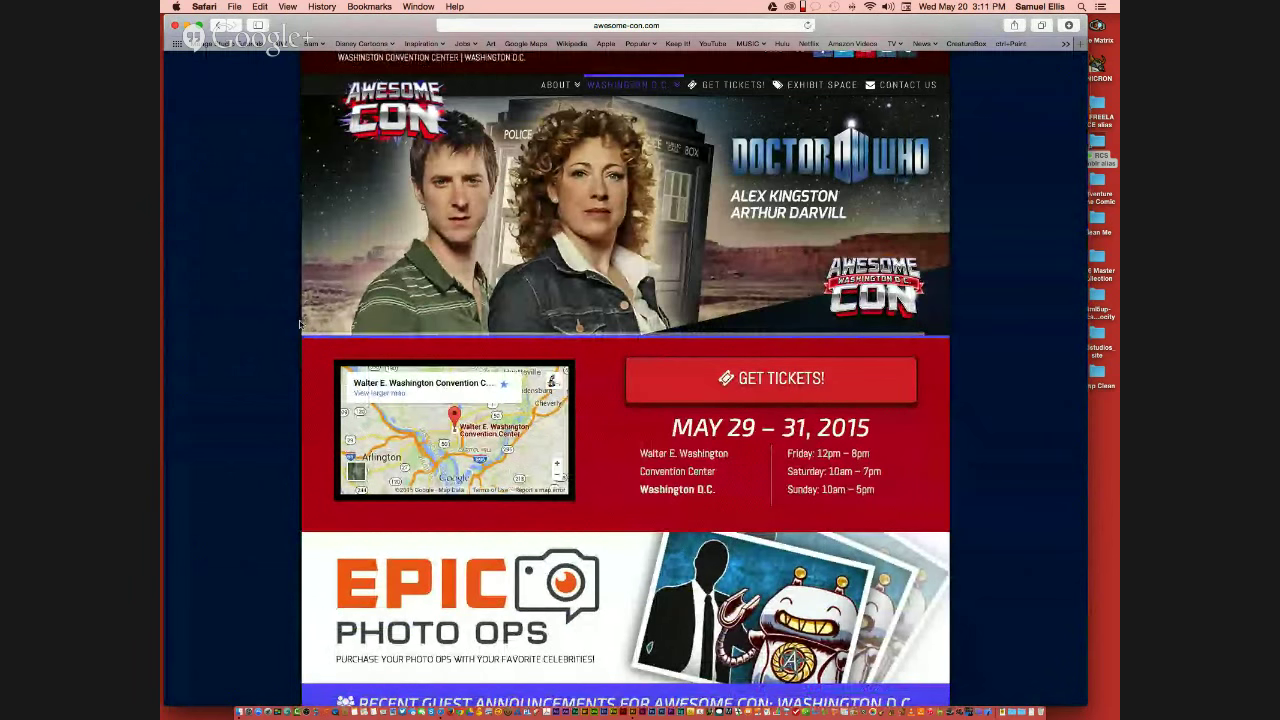
scroll(299, 323, down, 3)
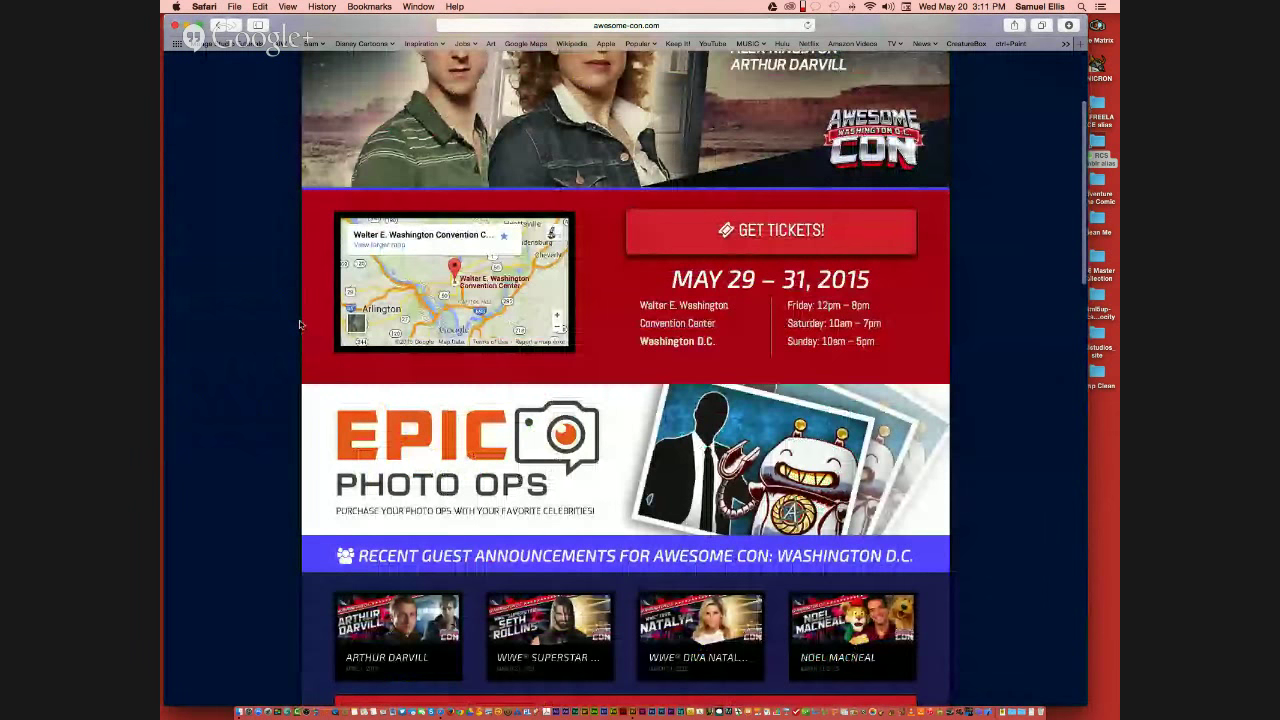
scroll(299, 323, down, 10)
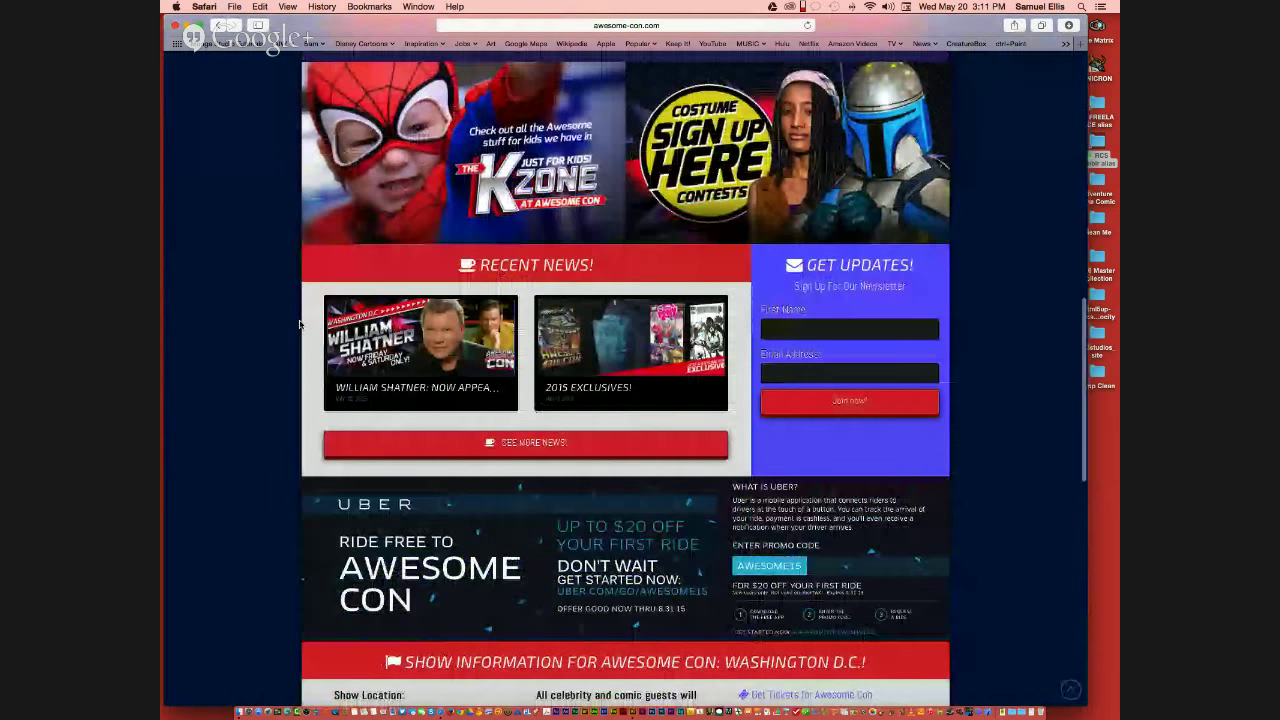
scroll(299, 323, up, 15)
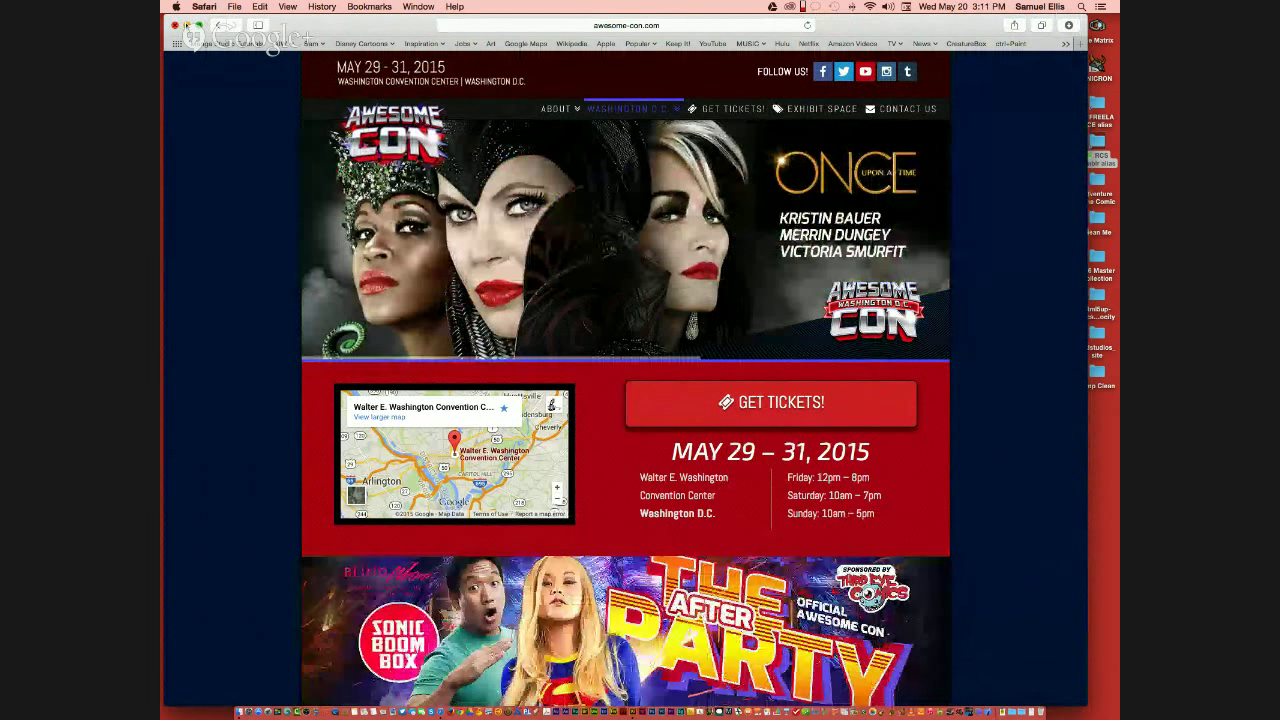
click(176, 25)
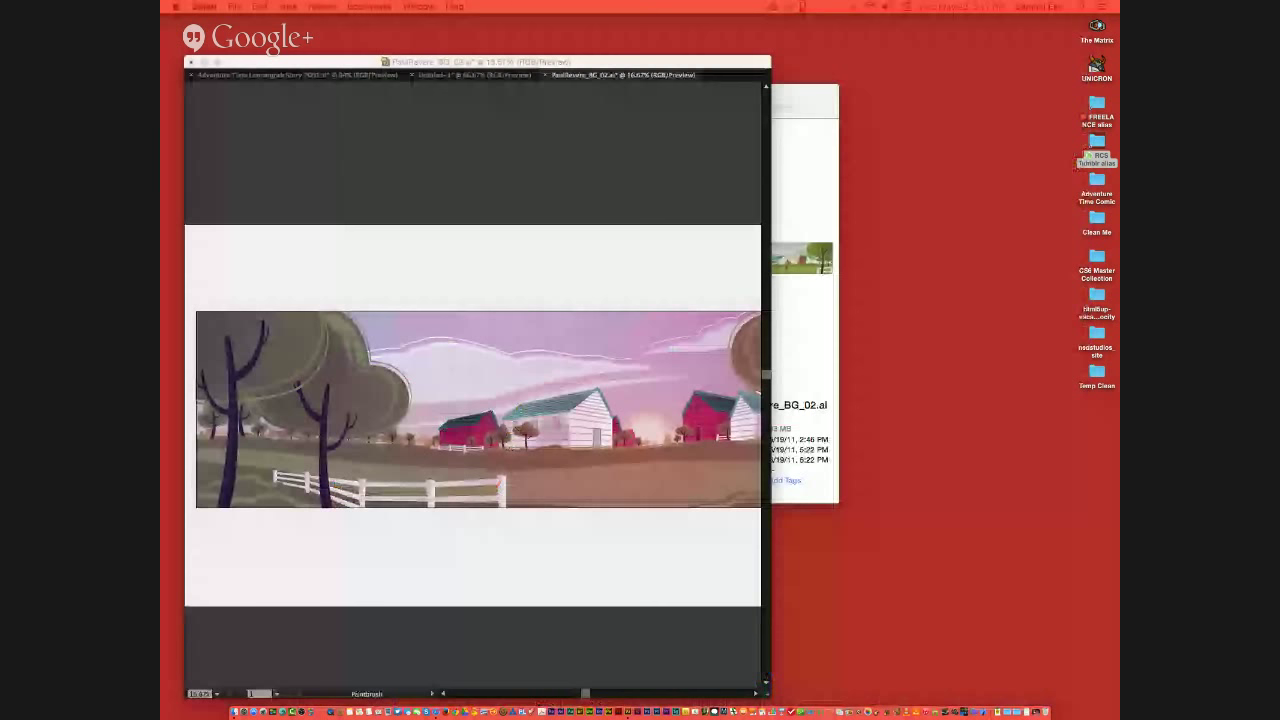